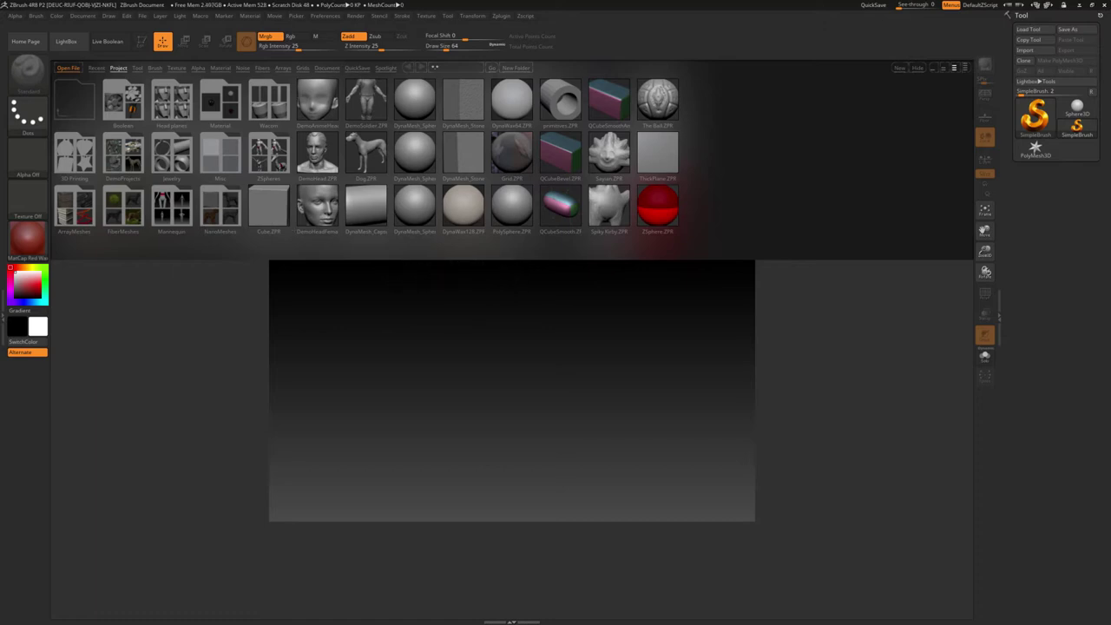
# Open PolySphere.ZPR and sculpt mirrored V-shaped ridges down the sphere's inner sides
pyautogui.doubleClick(513, 207)
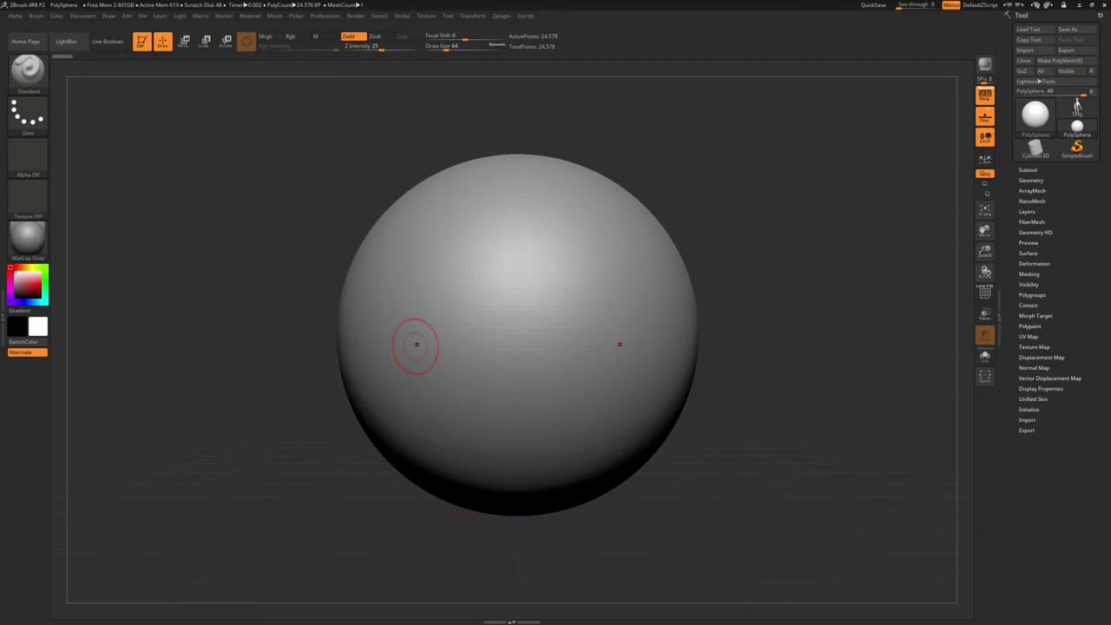
pyautogui.moveTo(434, 264)
pyautogui.mouseDown()
pyautogui.moveTo(499, 217)
pyautogui.moveTo(369, 364)
pyautogui.mouseUp()
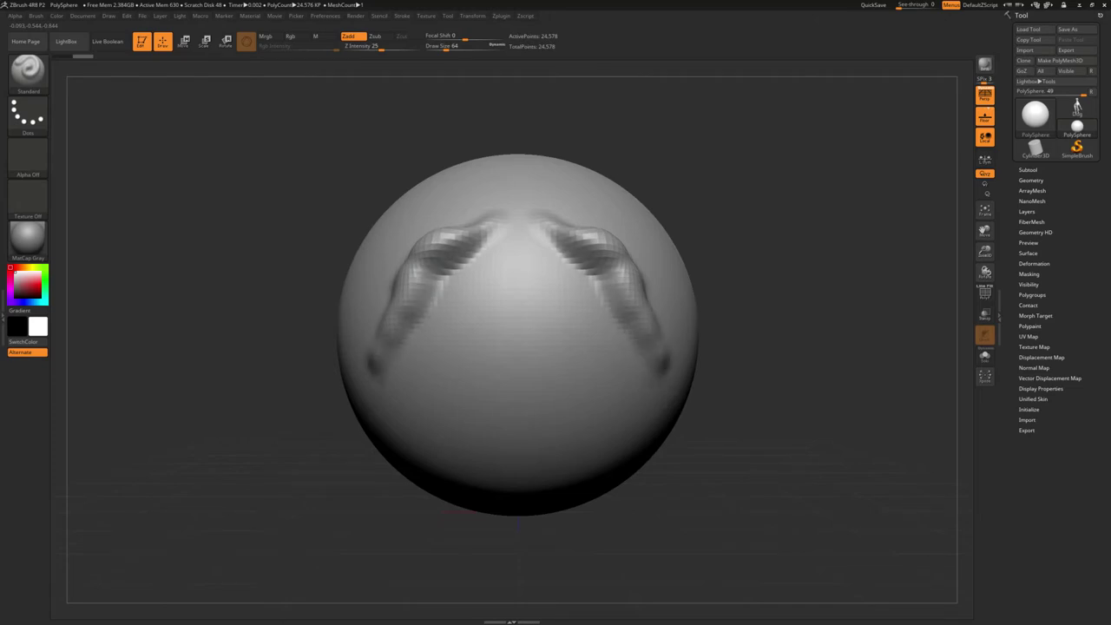
pyautogui.moveTo(477, 282); pyautogui.dragTo(425, 399)
pyautogui.moveTo(508, 318)
pyautogui.mouseDown()
pyautogui.moveTo(499, 364)
pyautogui.moveTo(537, 331)
pyautogui.mouseUp()
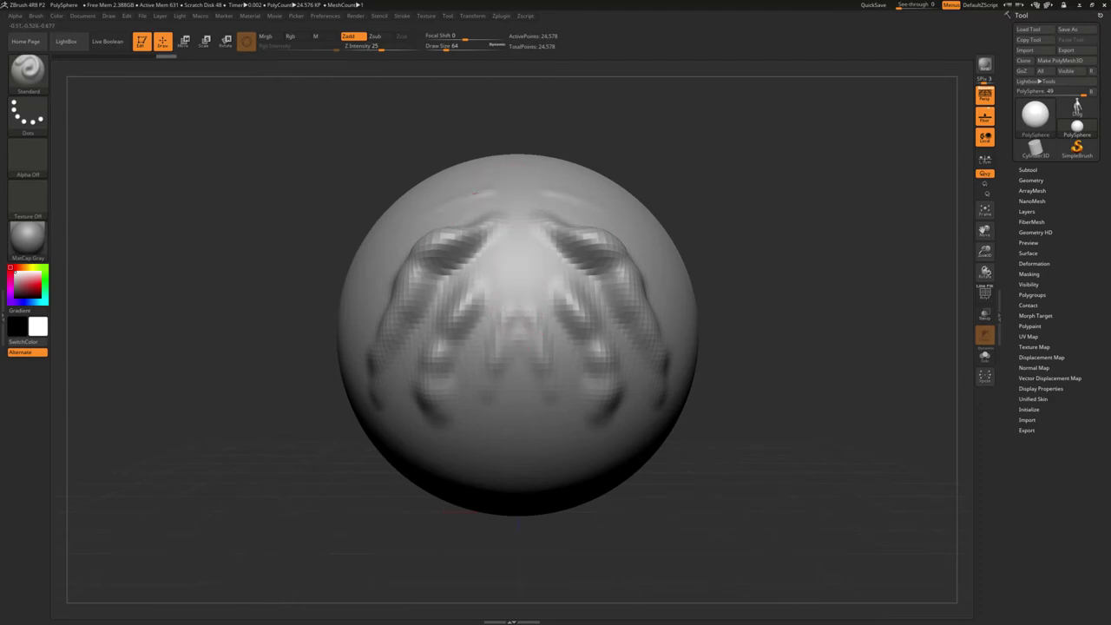
# Add ridged bands across the upper sphere, then undo everything back to a smooth sphere
pyautogui.moveTo(573, 217); pyautogui.dragTo(603, 215)
pyautogui.moveTo(526, 195)
pyautogui.mouseDown()
pyautogui.moveTo(660, 247)
pyautogui.moveTo(673, 271)
pyautogui.mouseUp()
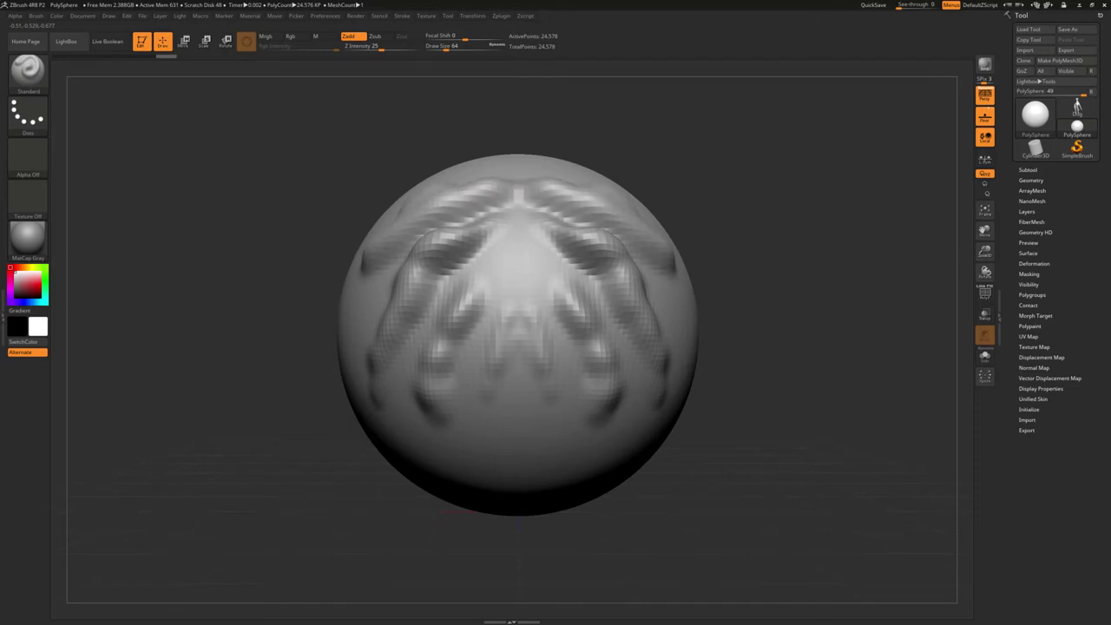
pyautogui.hotkey('ctrl', 'z')
pyautogui.hotkey('ctrl', 'z')
pyautogui.hotkey('ctrl', 'z')
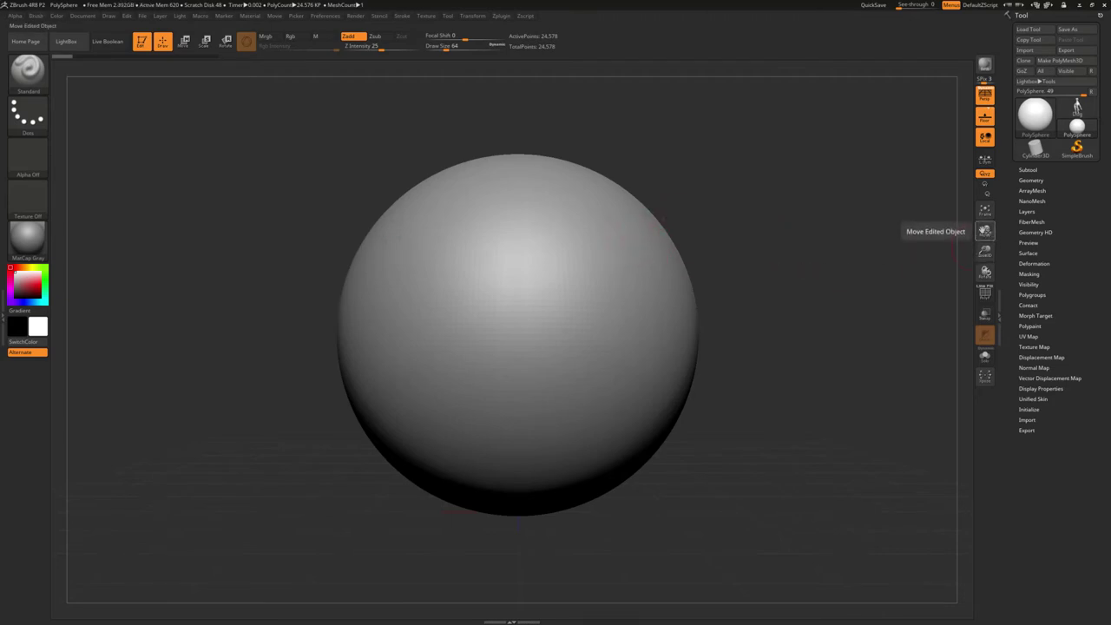
# Move, scale and rotate the sphere with the shelf navigation buttons until it sits centred and larger
pyautogui.moveTo(985, 231)
pyautogui.mouseDown()
pyautogui.moveTo(972, 234)
pyautogui.moveTo(950, 189)
pyautogui.moveTo(963, 227)
pyautogui.moveTo(1038, 227)
pyautogui.moveTo(1006, 254)
pyautogui.mouseUp()
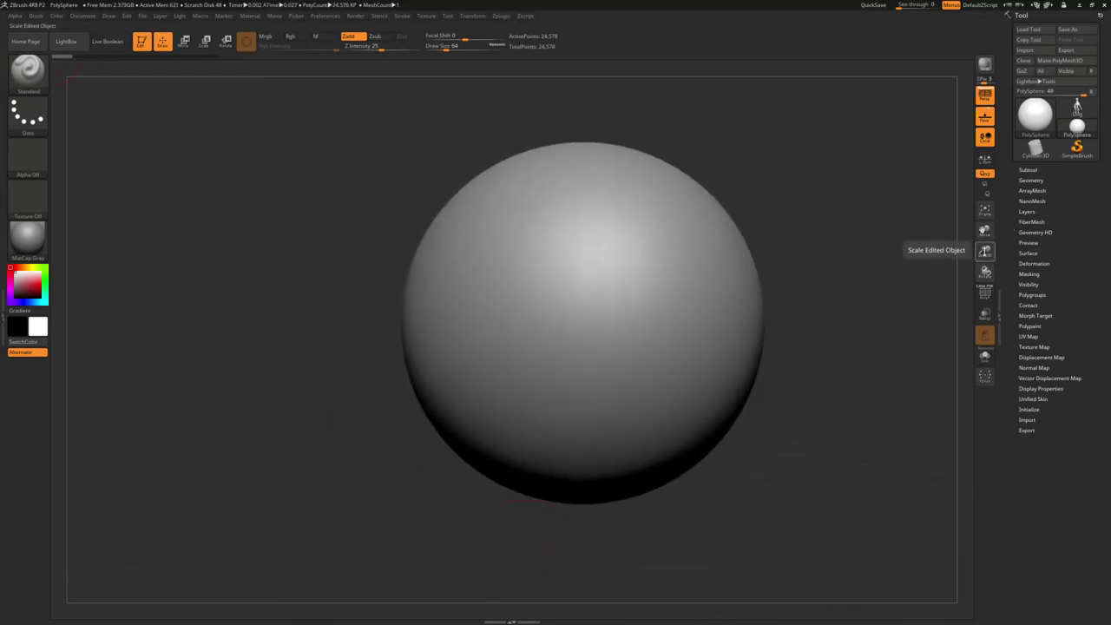
pyautogui.moveTo(985, 251); pyautogui.dragTo(987, 313)
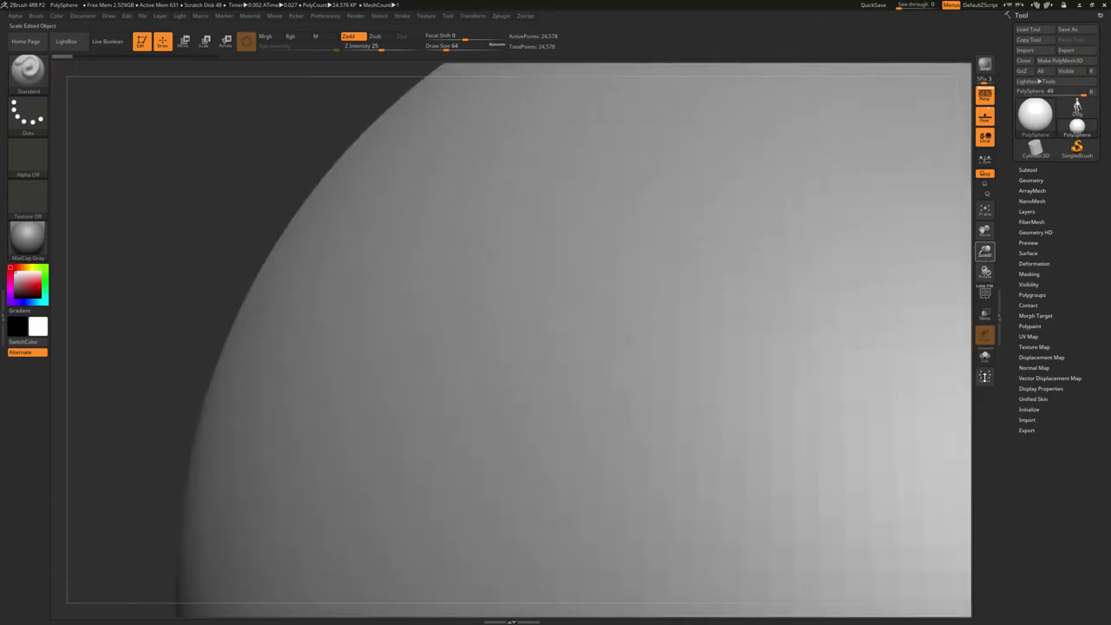
pyautogui.moveTo(986, 313); pyautogui.dragTo(985, 243)
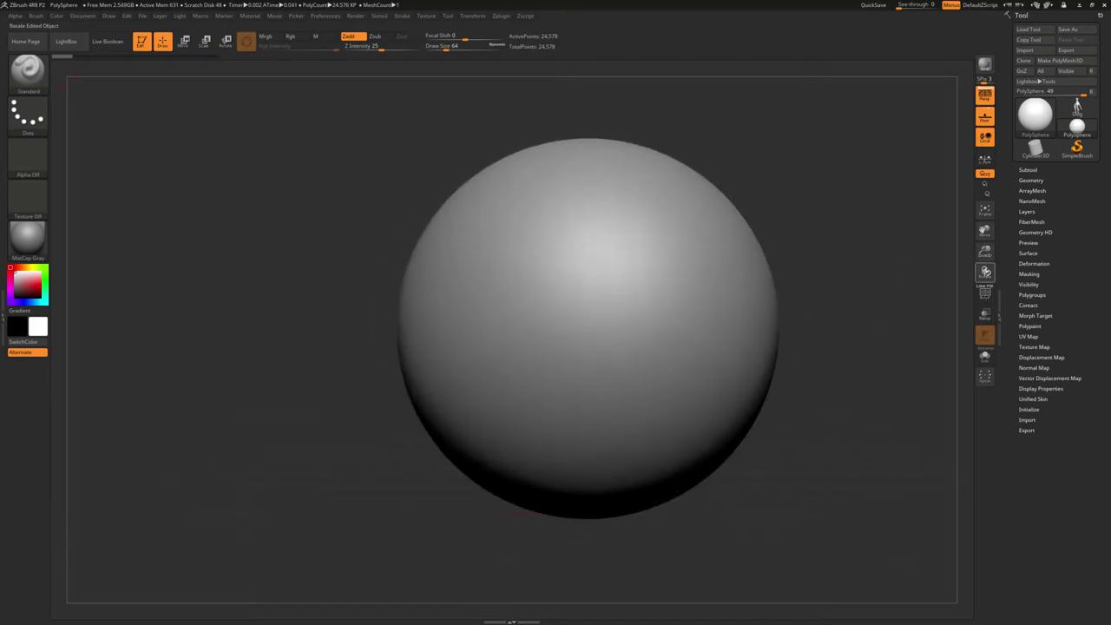
pyautogui.moveTo(985, 272); pyautogui.dragTo(985, 271)
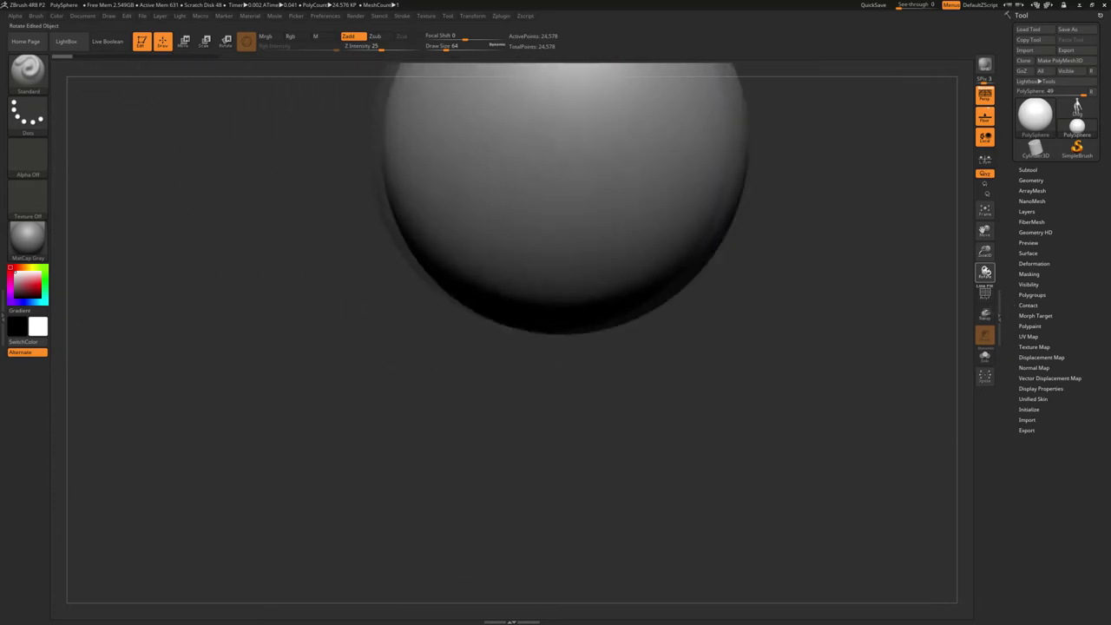
pyautogui.moveTo(977, 311); pyautogui.dragTo(968, 308)
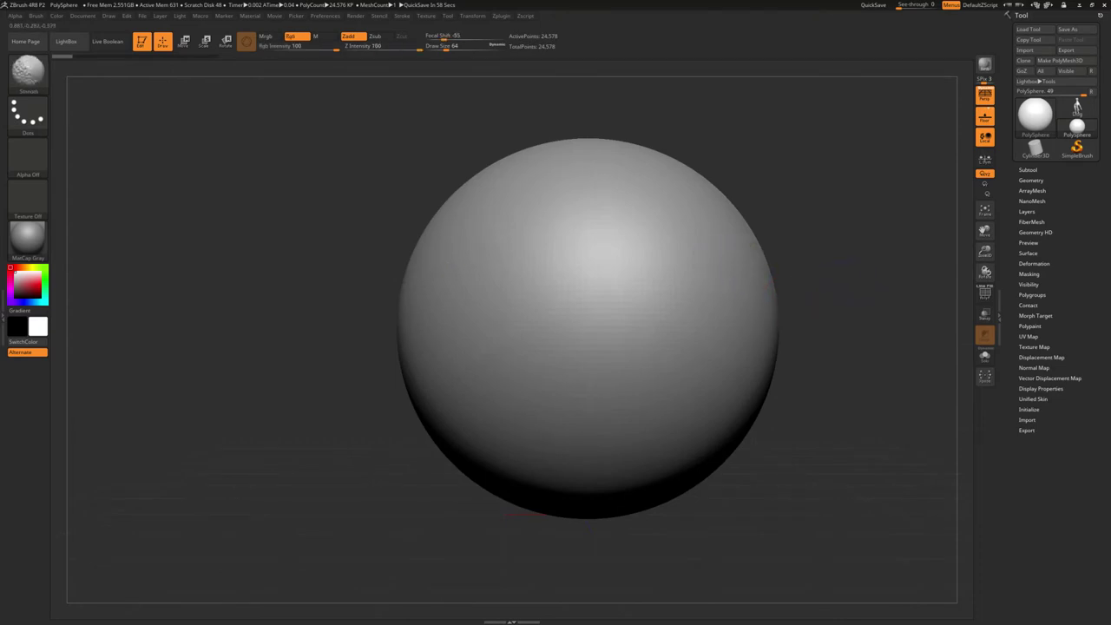
# Switch back to the Standard sculpting brush with the B-S-H shortcut
pyautogui.press('b')
pyautogui.press('s')
pyautogui.press('h')
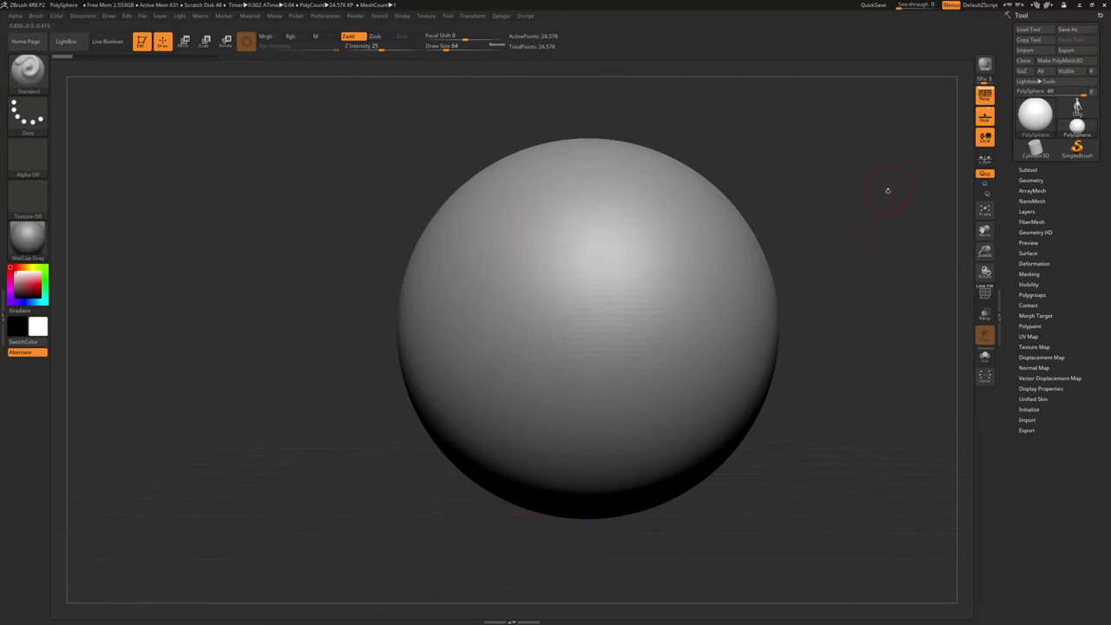
# Pan the sphere slightly right of centre, zoom out, and bring up the quick brush palette
pyautogui.keyDown('alt'); pyautogui.moveTo(887, 188); pyautogui.dragTo(788, 149); pyautogui.keyUp('alt')
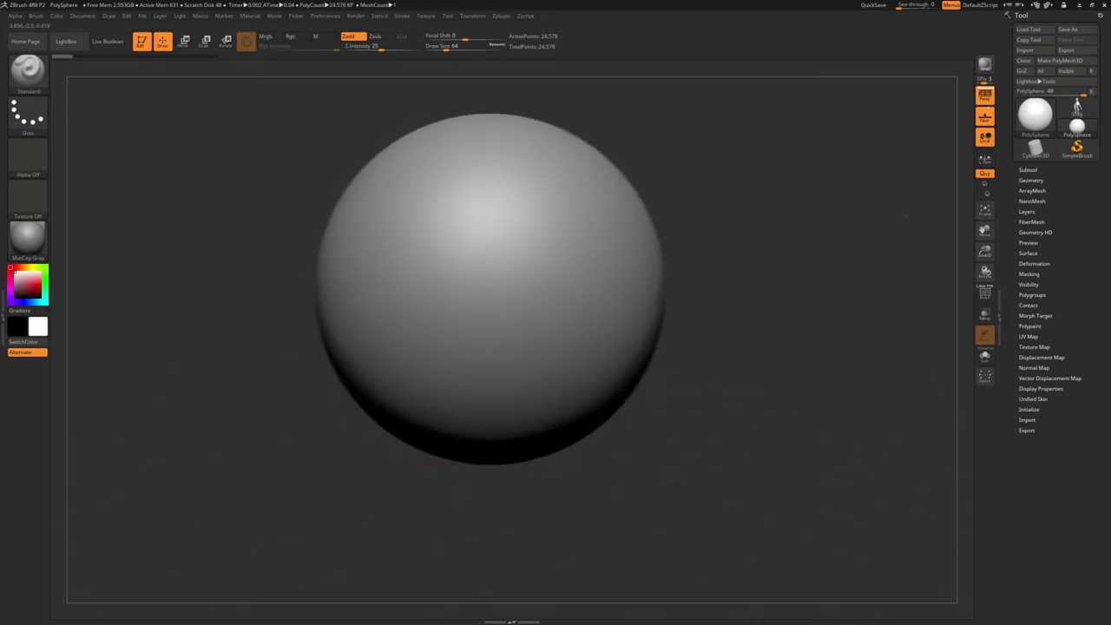
pyautogui.keyDown('alt'); pyautogui.moveTo(428, 463); pyautogui.dragTo(875, 199); pyautogui.keyUp('alt')
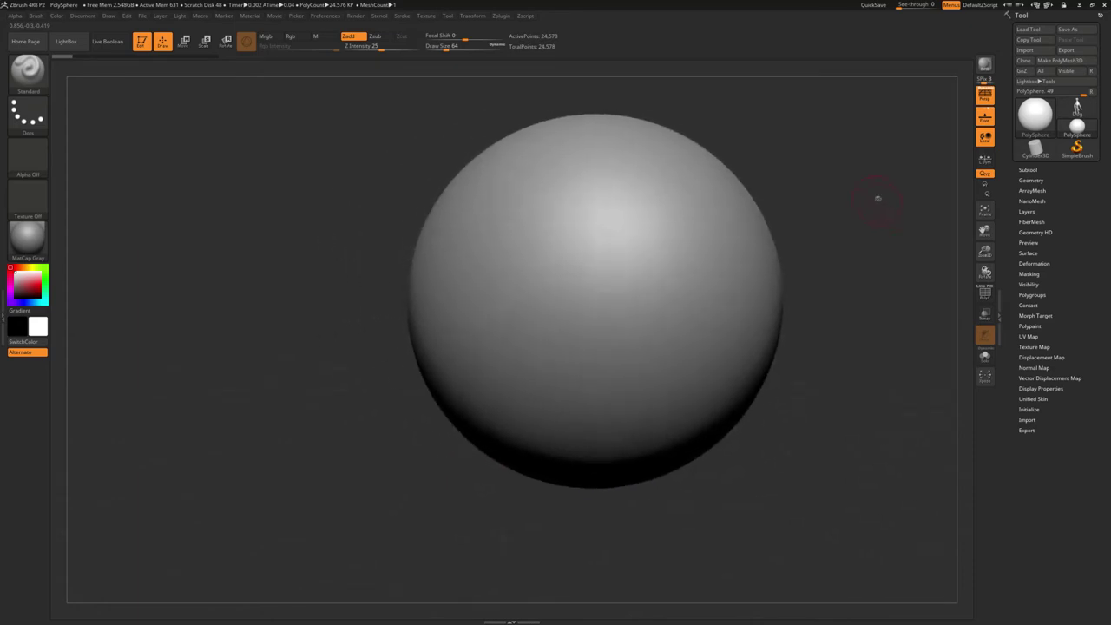
pyautogui.moveTo(890, 193)
pyautogui.keyDown('alt'); pyautogui.mouseDown()
pyautogui.moveTo(956, 210)
pyautogui.moveTo(963, 271)
pyautogui.mouseUp(); pyautogui.keyUp('alt')
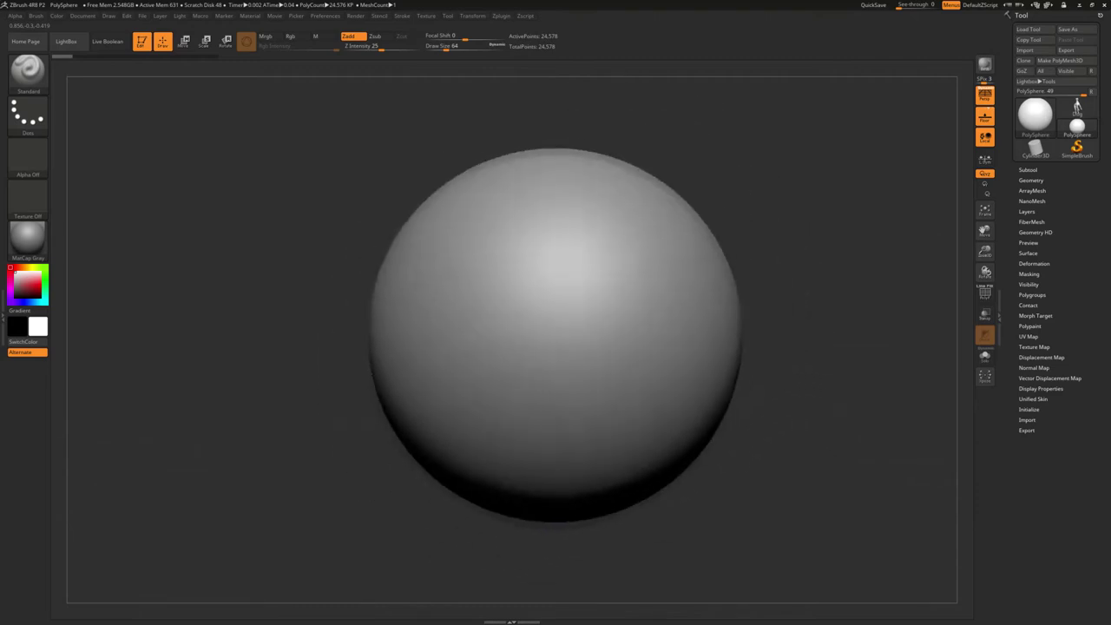
pyautogui.keyDown('alt'); pyautogui.moveTo(955, 278); pyautogui.dragTo(663, 312); pyautogui.keyUp('alt')
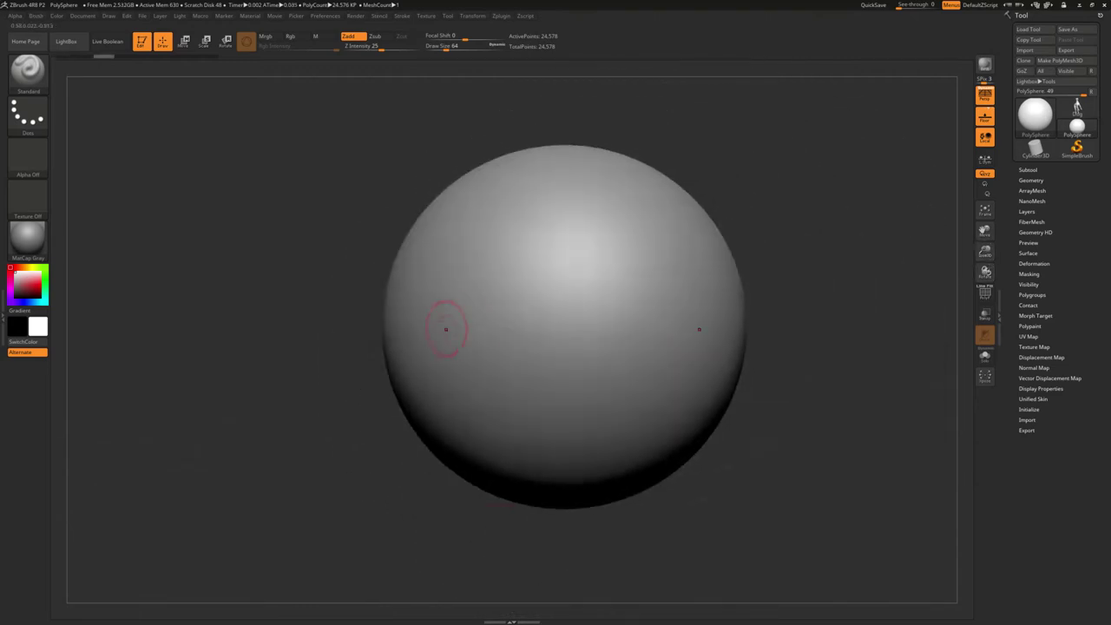
pyautogui.press('space')
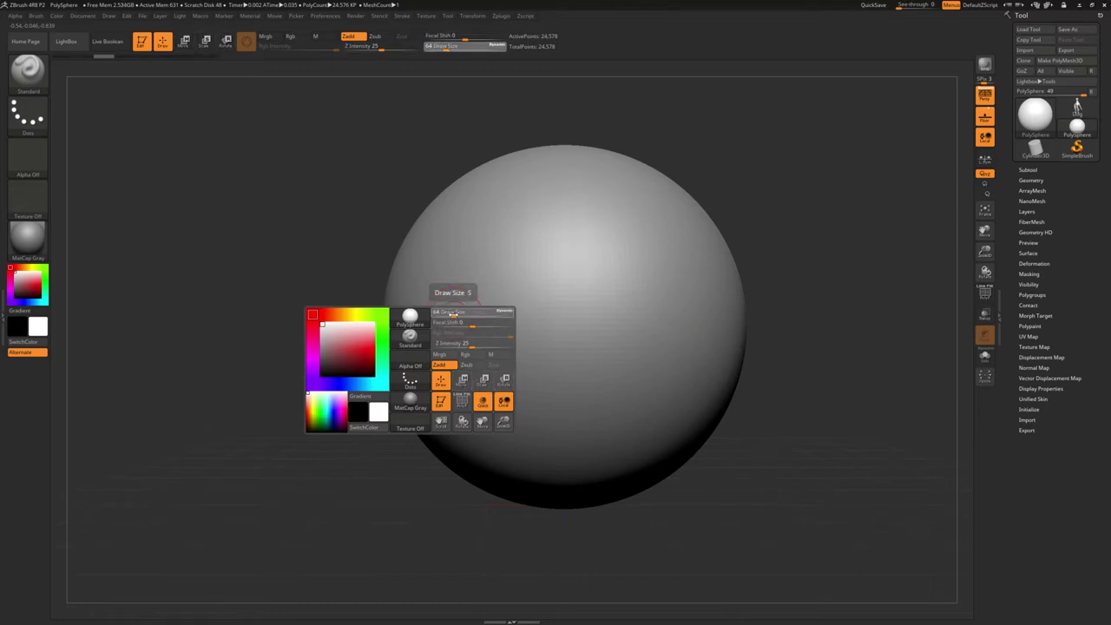
# Set draw size to 94 and sculpt two mirrored raised strokes on the upper sphere
pyautogui.moveTo(469, 313); pyautogui.dragTo(455, 315)
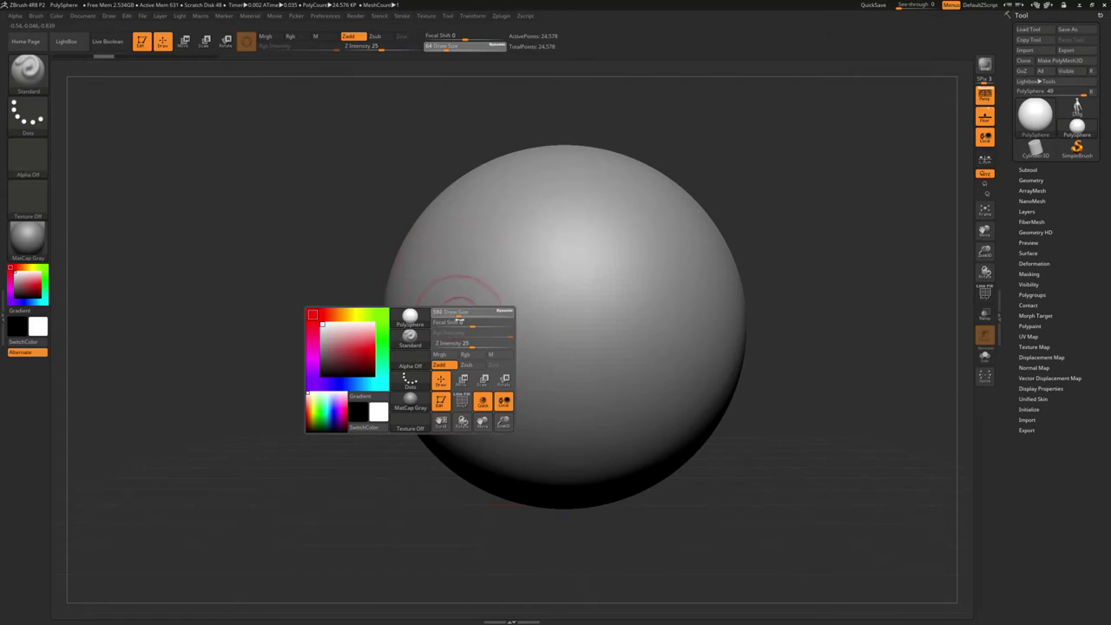
pyautogui.moveTo(455, 321); pyautogui.dragTo(452, 319)
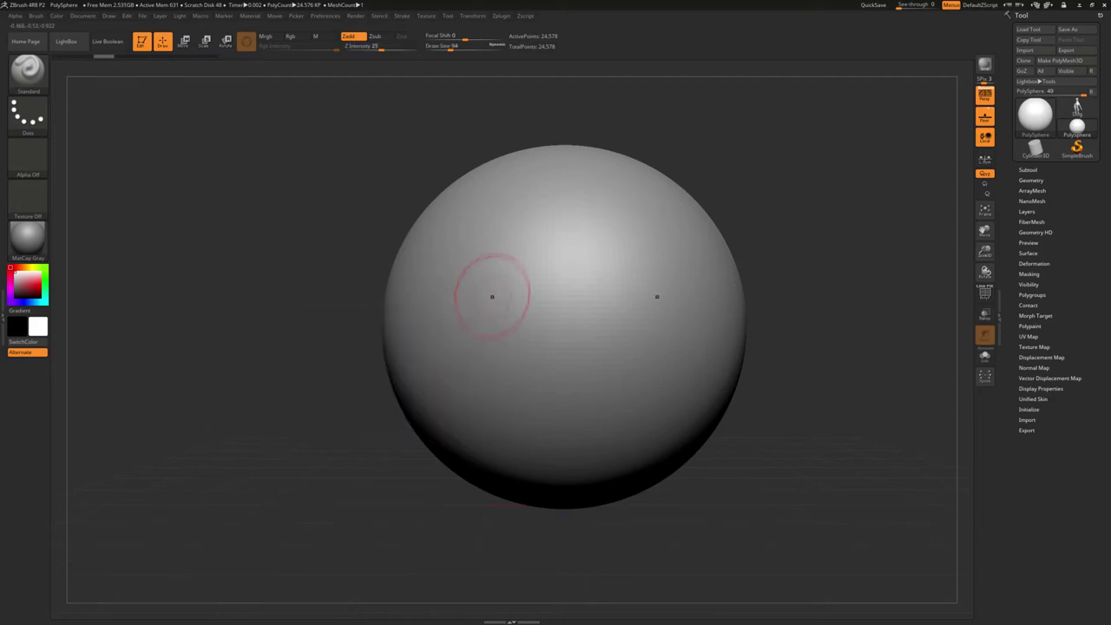
pyautogui.moveTo(512, 217); pyautogui.dragTo(512, 274)
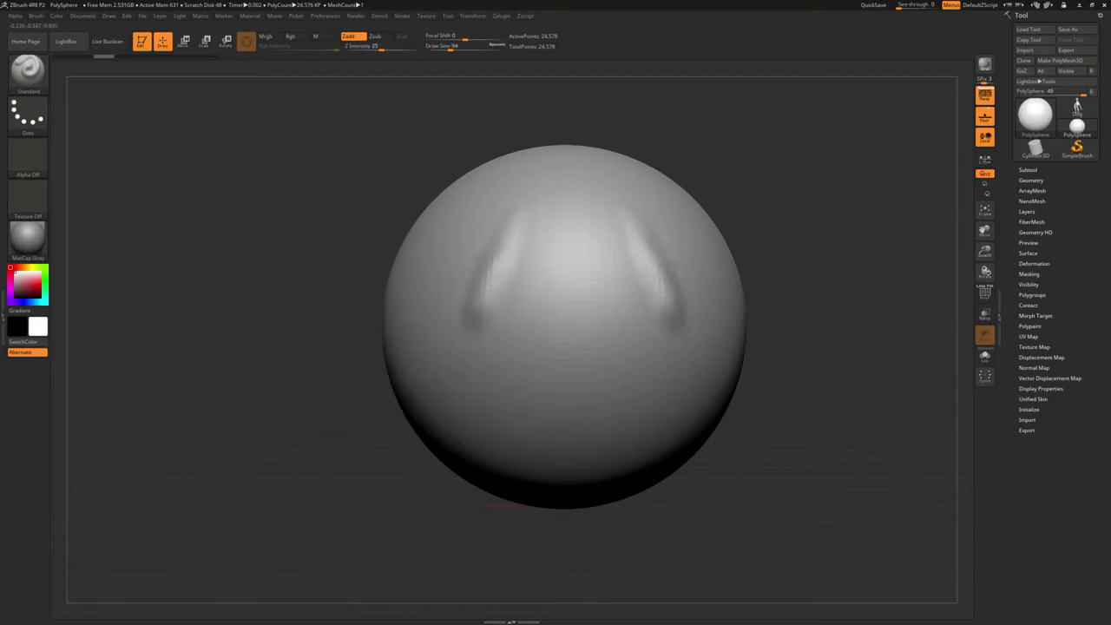
pyautogui.moveTo(512, 222); pyautogui.dragTo(469, 326)
pyautogui.moveTo(510, 221); pyautogui.dragTo(486, 249)
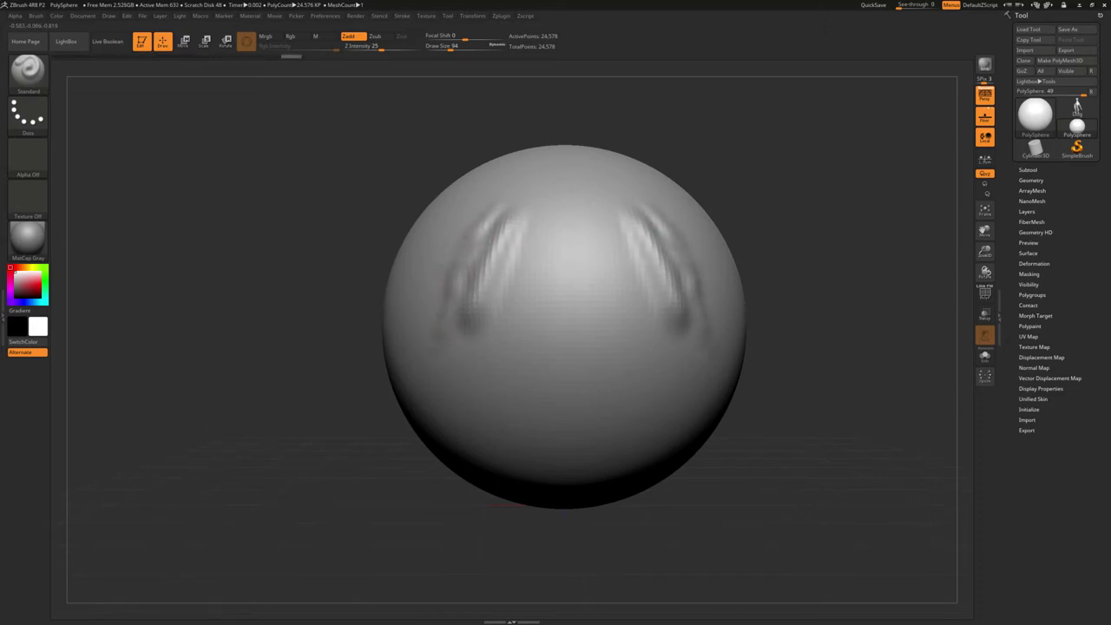
pyautogui.moveTo(490, 308); pyautogui.dragTo(499, 335)
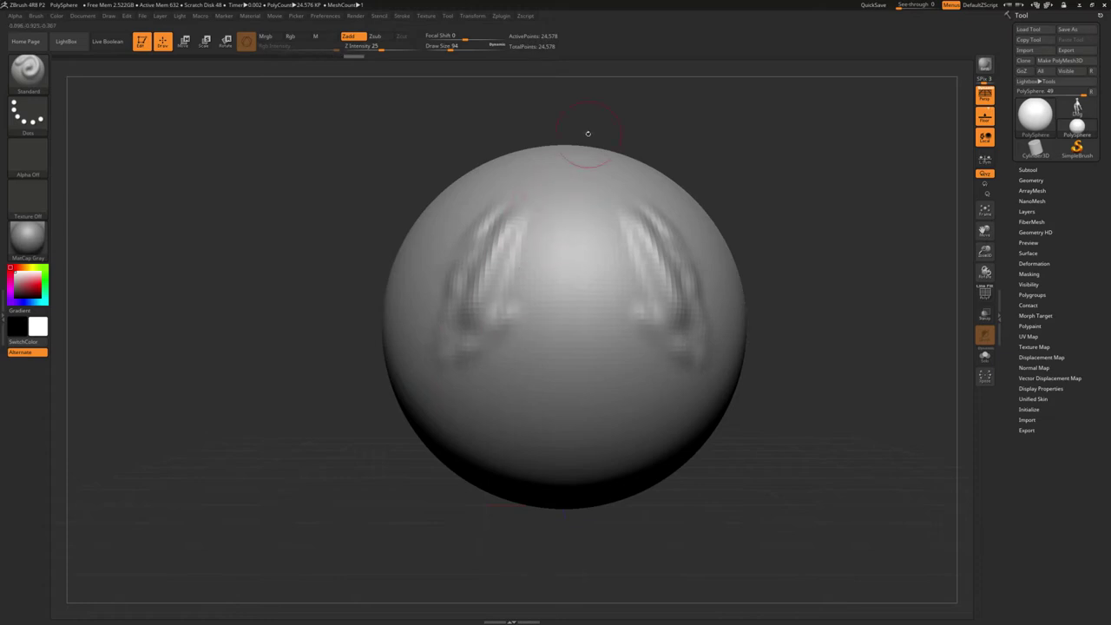
# Build up the lobes at Z Intensity about 45, then set it to 25 and add mirrored outer ridges
pyautogui.moveTo(378, 47); pyautogui.dragTo(393, 47)
pyautogui.moveTo(468, 218)
pyautogui.mouseDown()
pyautogui.moveTo(447, 238)
pyautogui.moveTo(416, 334)
pyautogui.moveTo(425, 378)
pyautogui.moveTo(447, 386)
pyautogui.moveTo(486, 365)
pyautogui.moveTo(525, 221)
pyautogui.mouseUp()
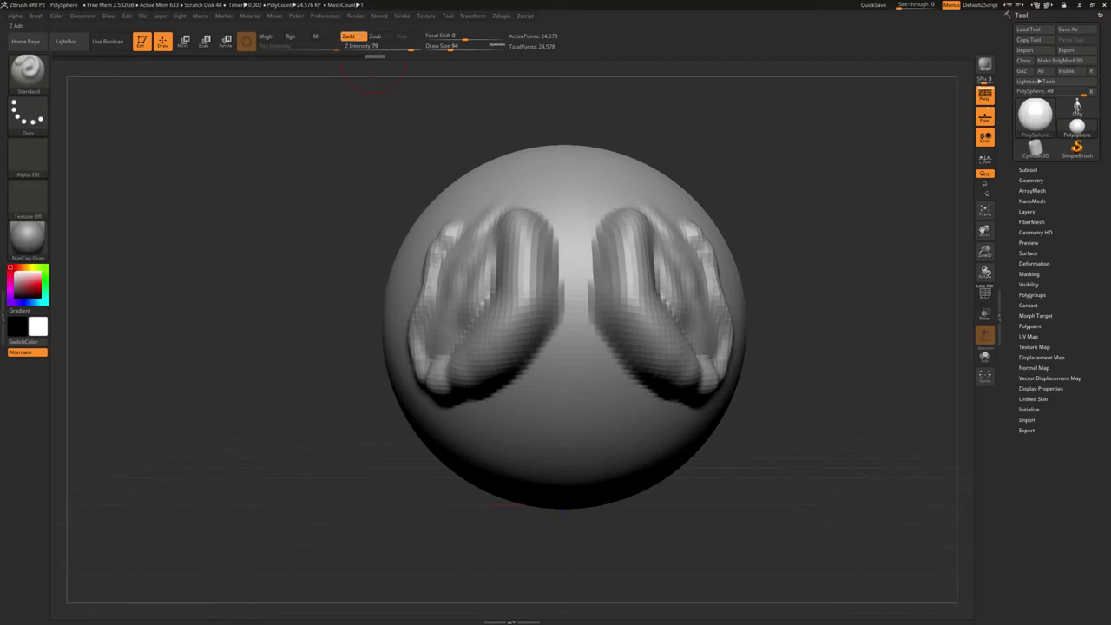
pyautogui.click(375, 48)
pyautogui.write('25')
pyautogui.press('Return')
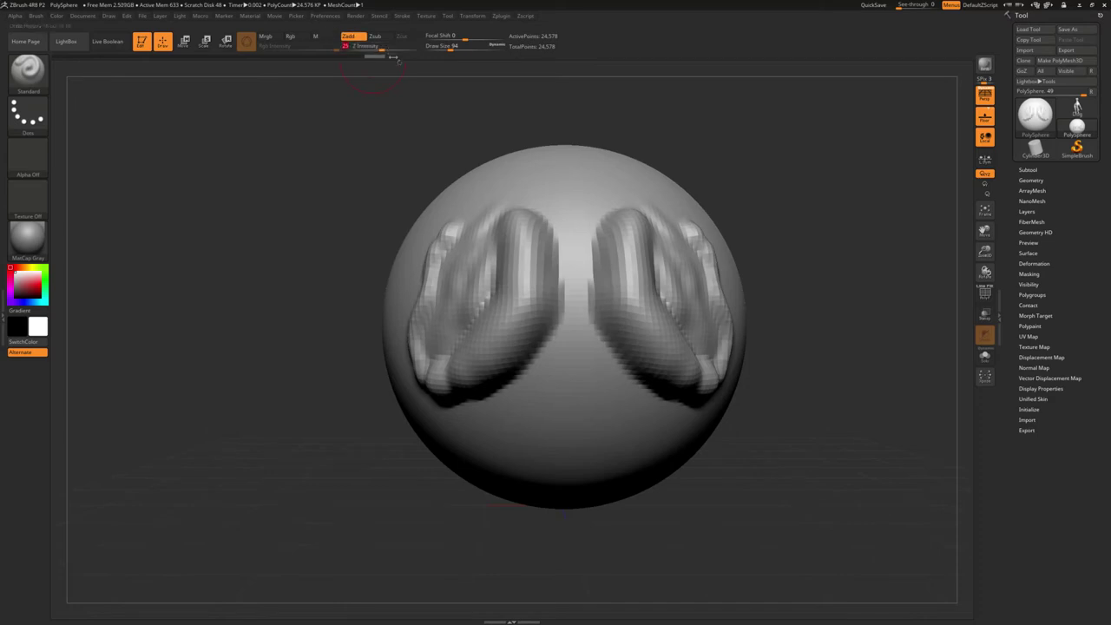
pyautogui.moveTo(525, 196)
pyautogui.mouseDown()
pyautogui.moveTo(499, 184)
pyautogui.moveTo(531, 200)
pyautogui.moveTo(575, 269)
pyautogui.moveTo(569, 326)
pyautogui.moveTo(473, 430)
pyautogui.moveTo(417, 405)
pyautogui.moveTo(404, 351)
pyautogui.mouseUp()
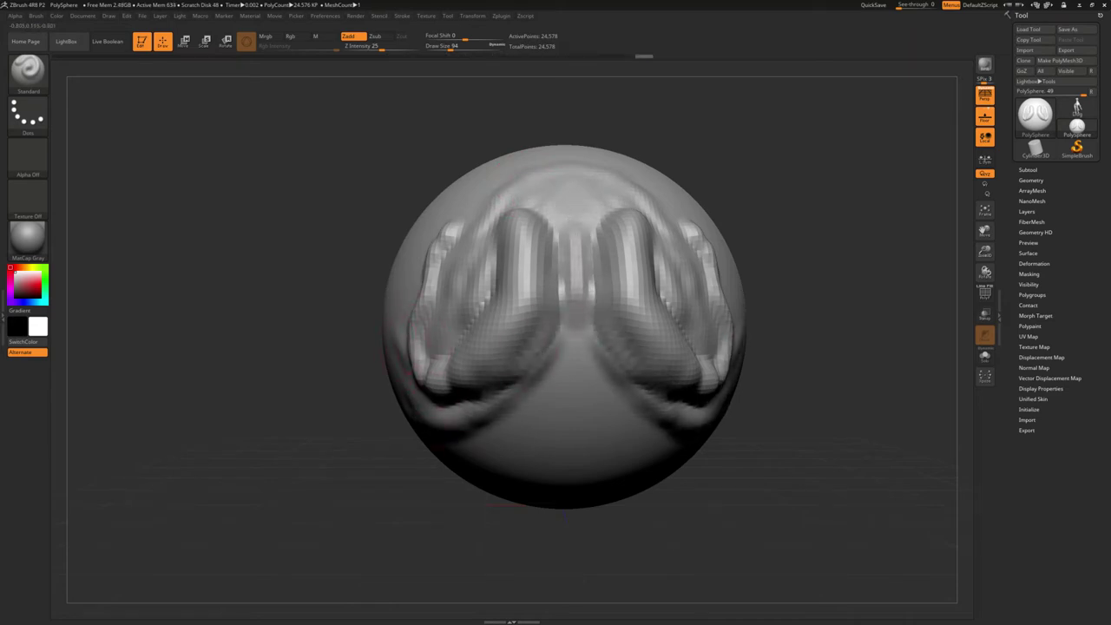
pyautogui.moveTo(404, 304)
pyautogui.mouseDown()
pyautogui.moveTo(409, 256)
pyautogui.moveTo(464, 178)
pyautogui.moveTo(512, 182)
pyautogui.moveTo(494, 181)
pyautogui.moveTo(447, 236)
pyautogui.moveTo(462, 313)
pyautogui.mouseUp()
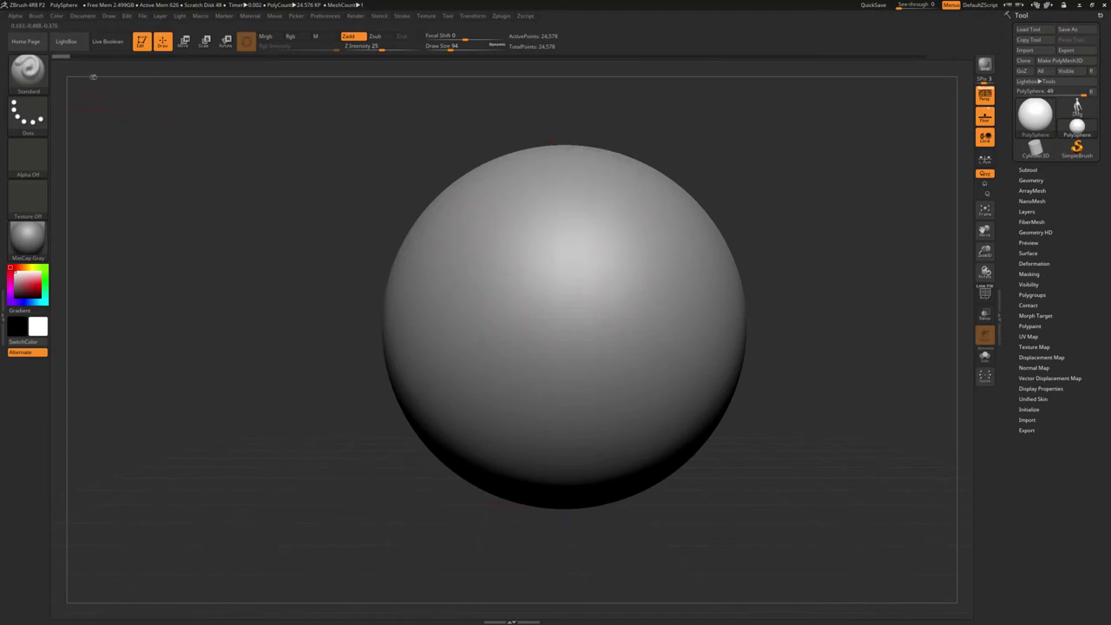
# Scrub the undo history through steps 3, 17 and 23 of 48, then back to a nearly smooth state
pyautogui.click(148, 58)
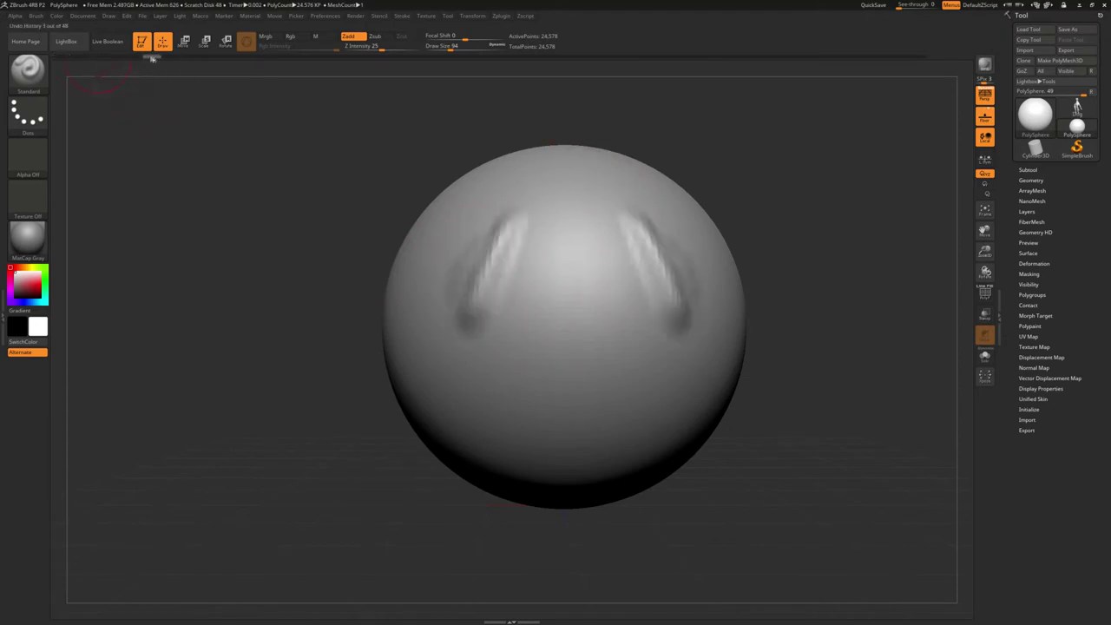
pyautogui.click(224, 58)
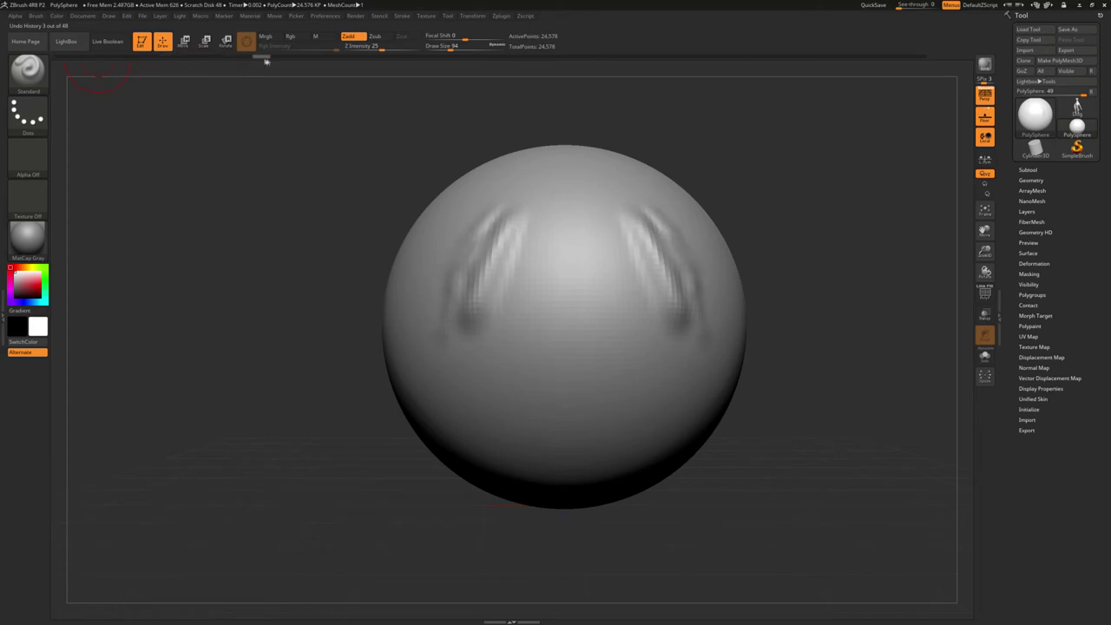
pyautogui.click(316, 57)
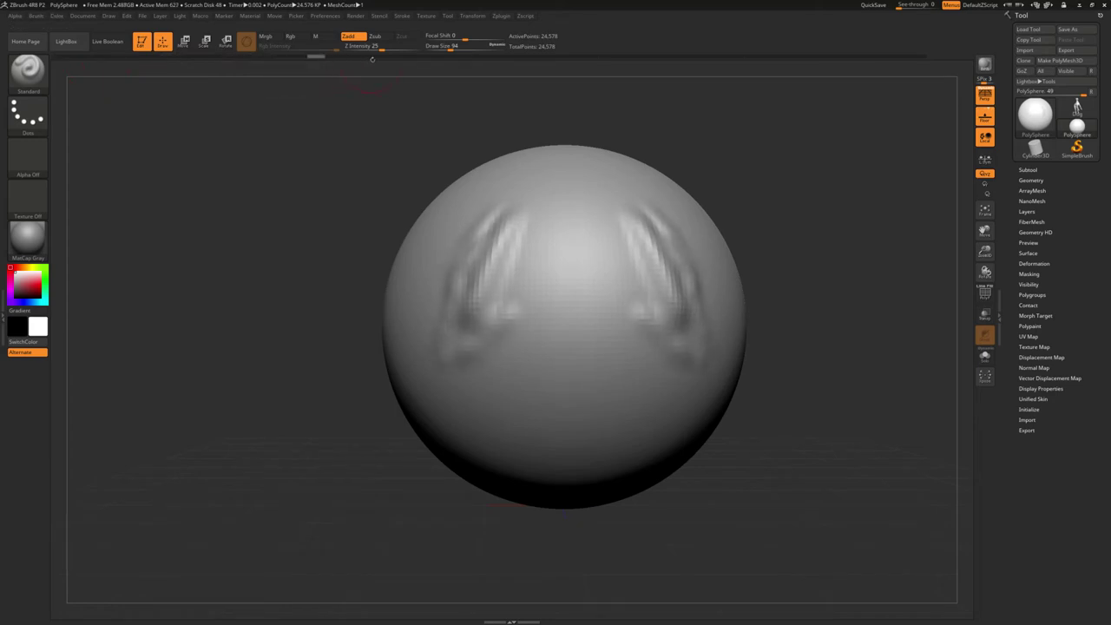
pyautogui.click(430, 58)
pyautogui.click(457, 58)
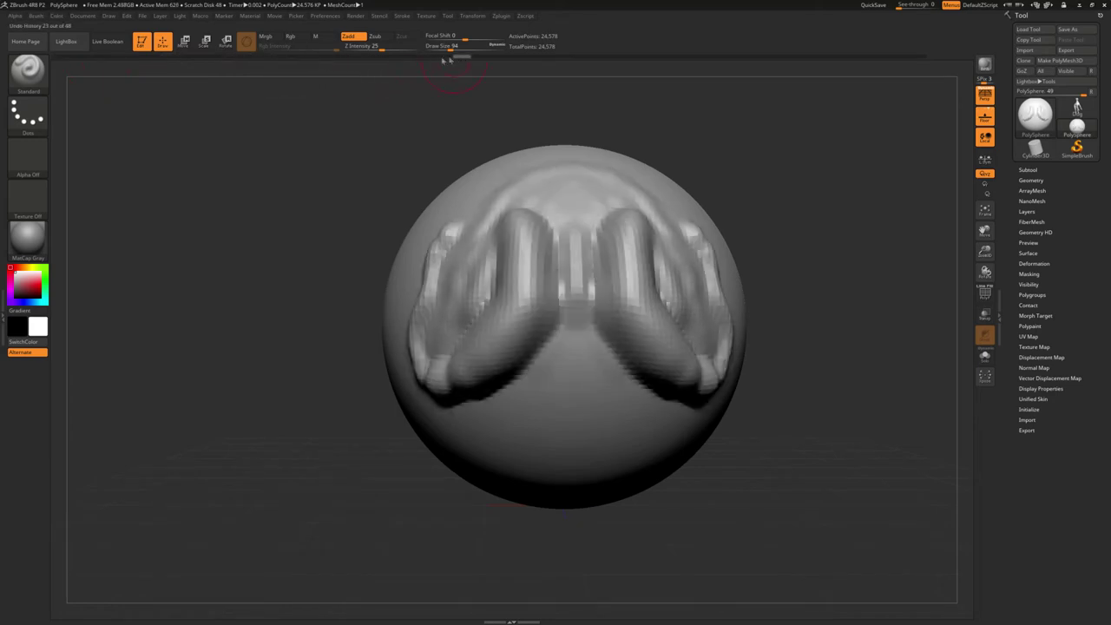
pyautogui.click(290, 57)
pyautogui.click(262, 58)
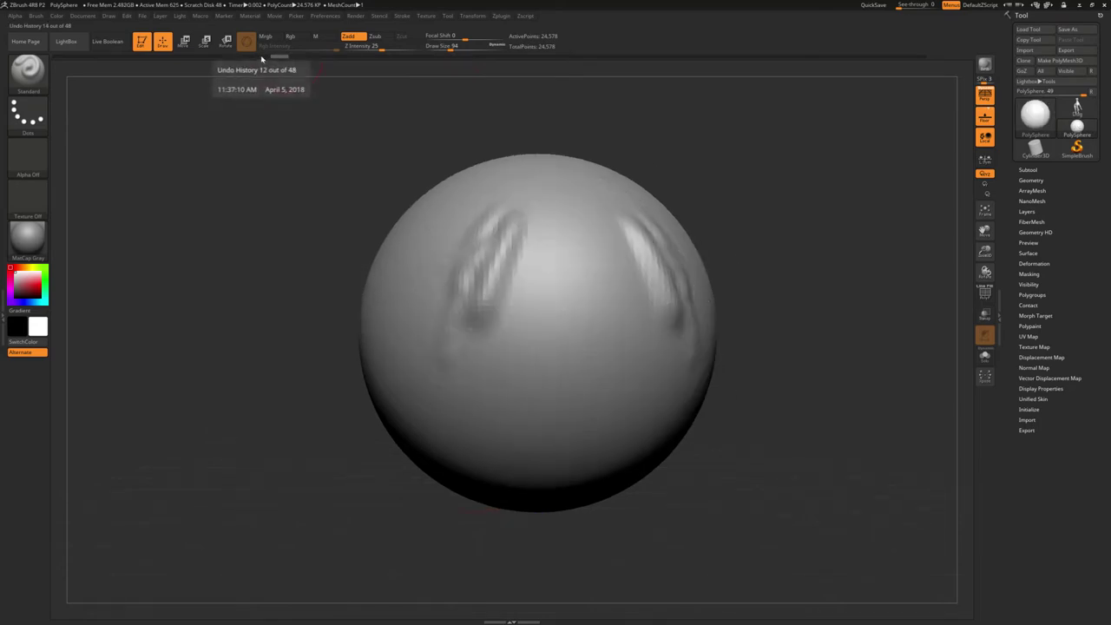
pyautogui.click(205, 58)
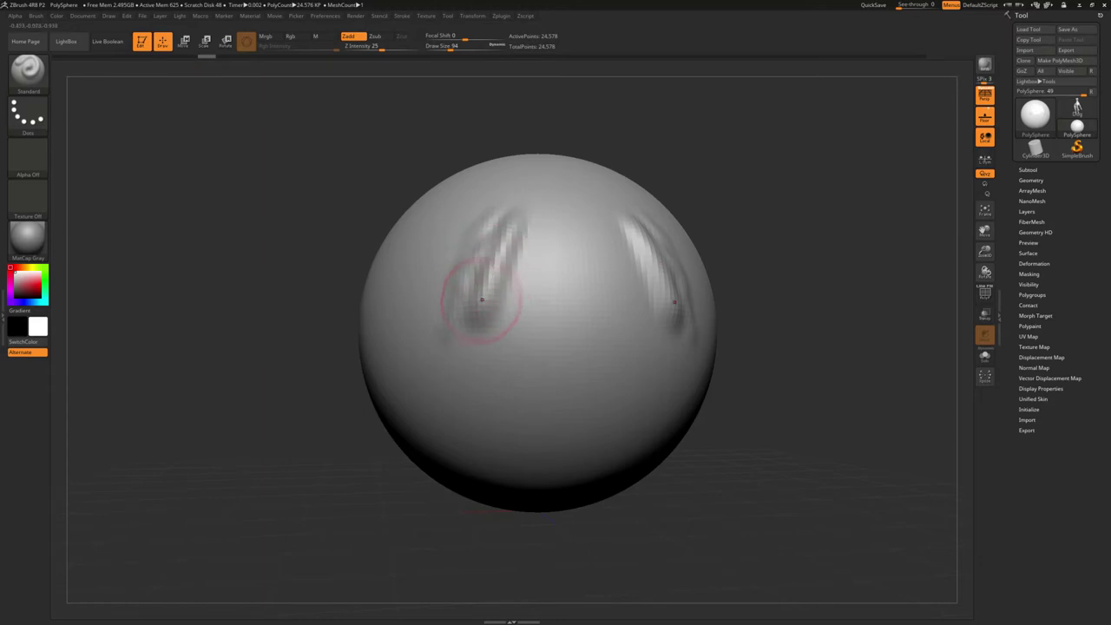
# Sculpt new streaks over the earlier state, confirming the history overwrite, then redo and jump back to smooth them
pyautogui.moveTo(479, 298); pyautogui.dragTo(516, 230)
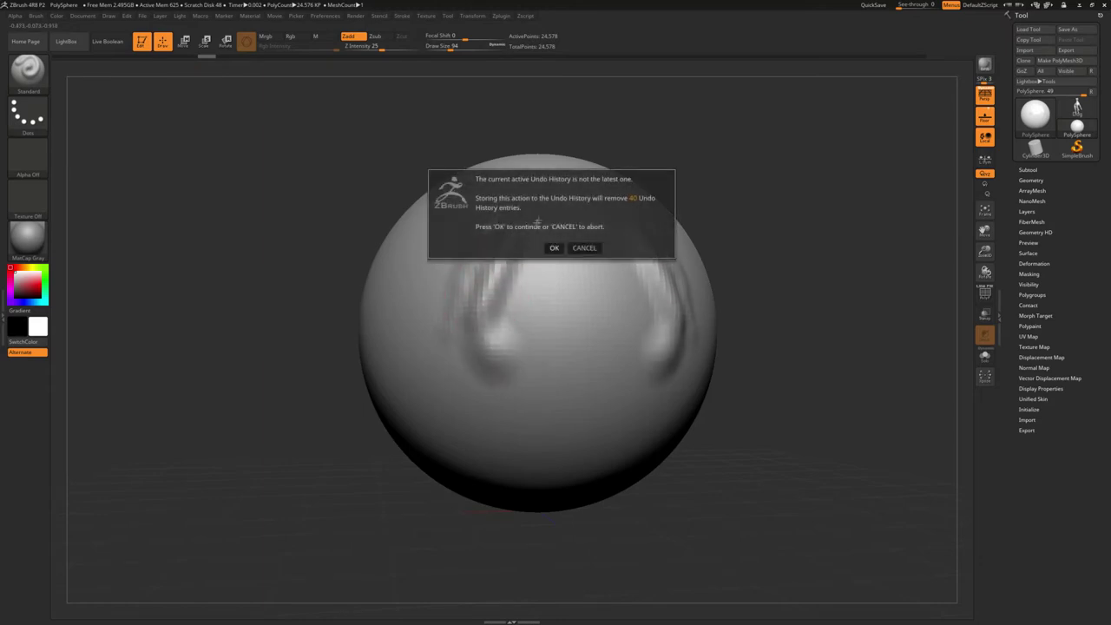
pyautogui.click(560, 249)
pyautogui.moveTo(477, 295); pyautogui.dragTo(541, 230)
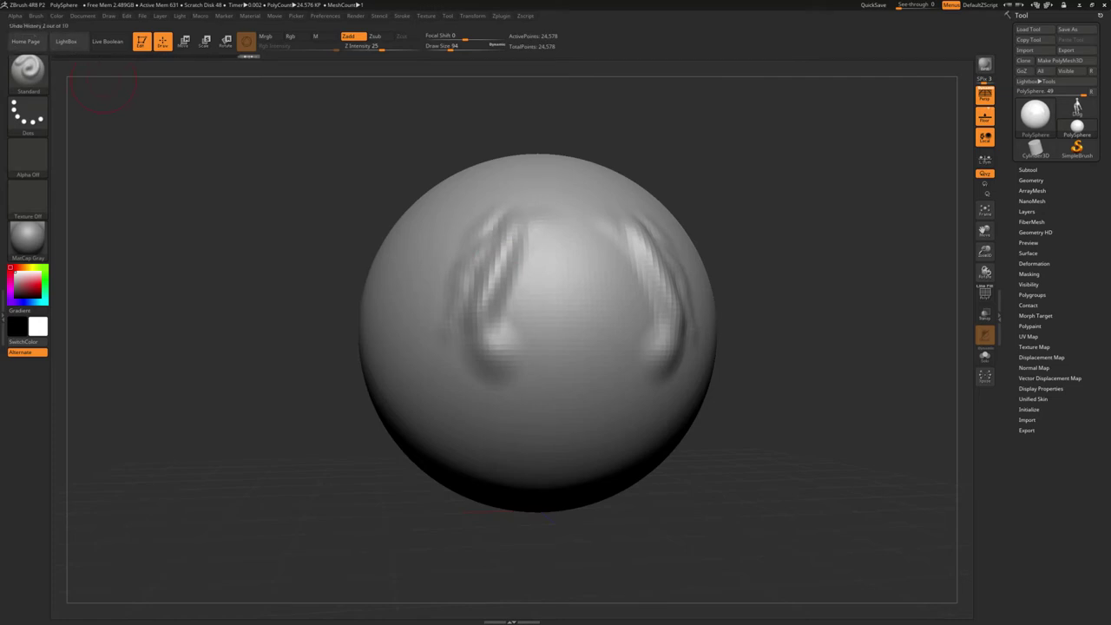
pyautogui.moveTo(246, 56)
pyautogui.moveTo(459, 216); pyautogui.dragTo(475, 260)
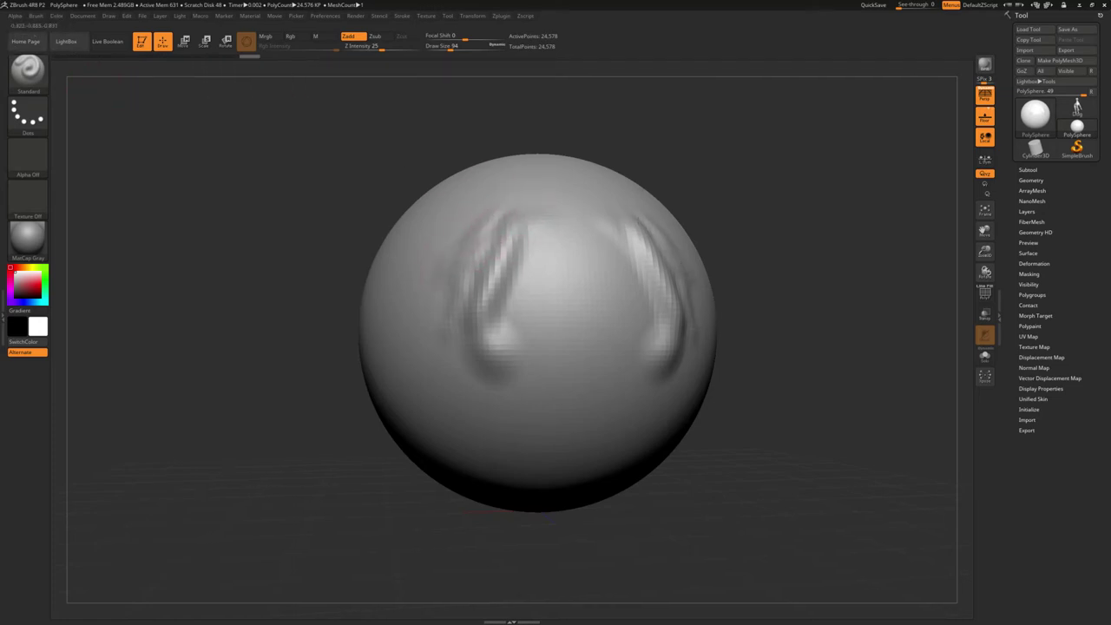
pyautogui.hotkey('ctrl', 'shift', 'z')
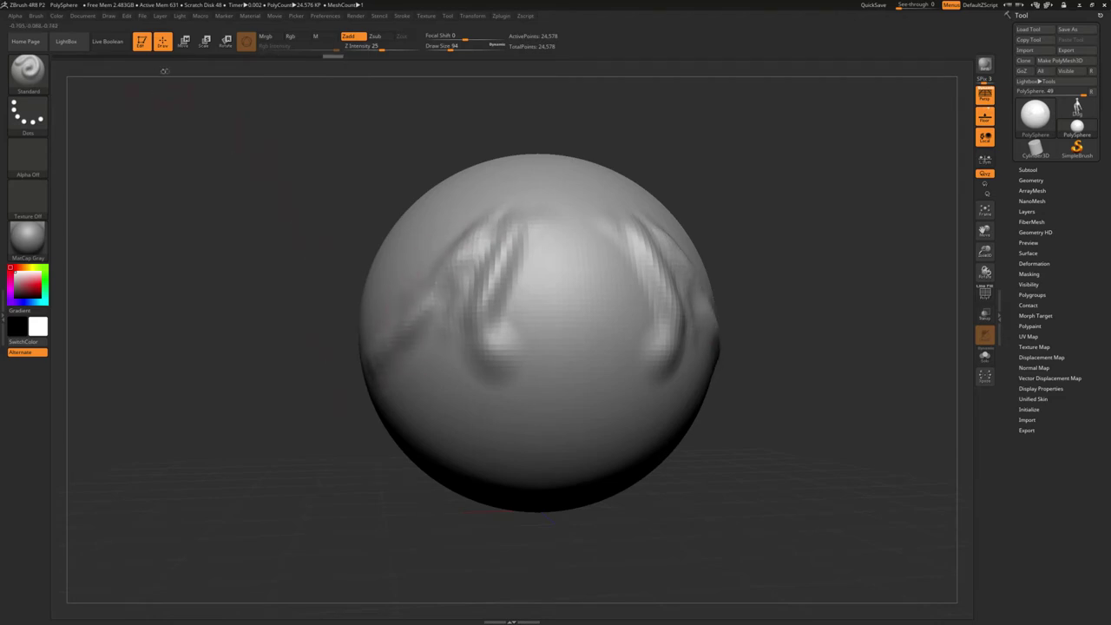
pyautogui.click(168, 56)
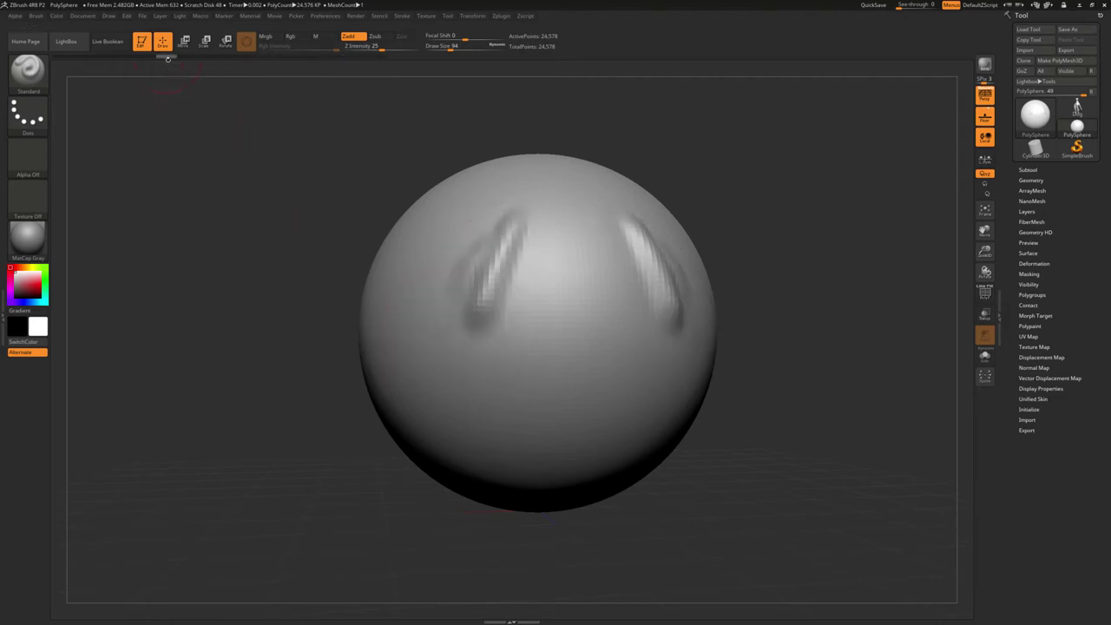
pyautogui.moveTo(471, 318)
pyautogui.keyDown('shift'); pyautogui.mouseDown()
pyautogui.moveTo(499, 261)
pyautogui.moveTo(641, 245)
pyautogui.mouseUp(); pyautogui.keyUp('shift')
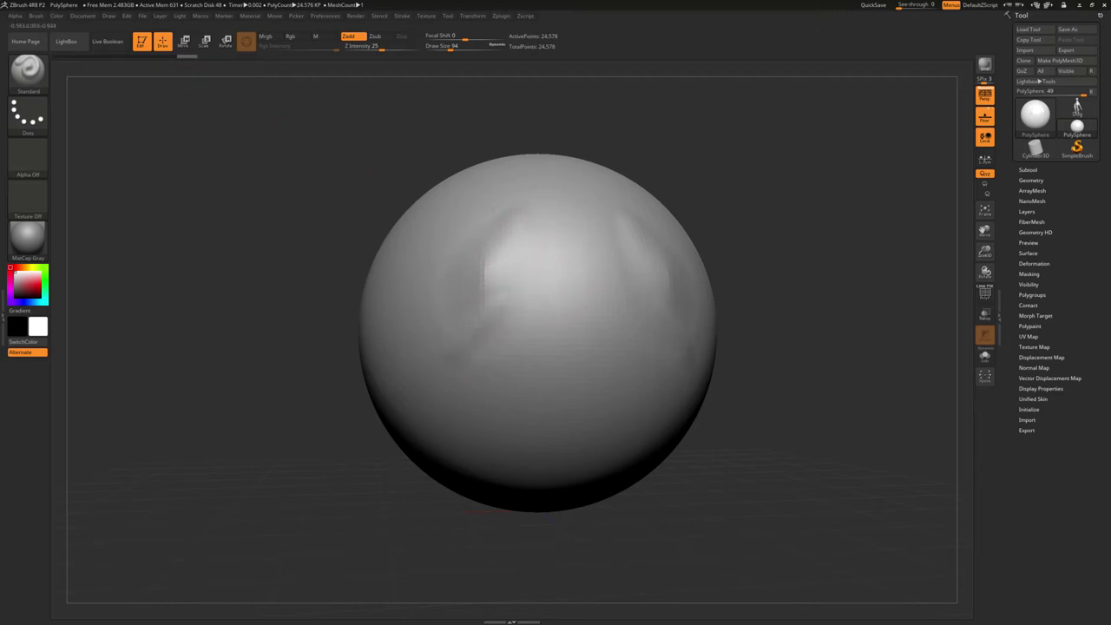
# Redo and undo the sculpt strokes through the history, ending on the plain sphere
pyautogui.hotkey('ctrl', 'shift', 'z')
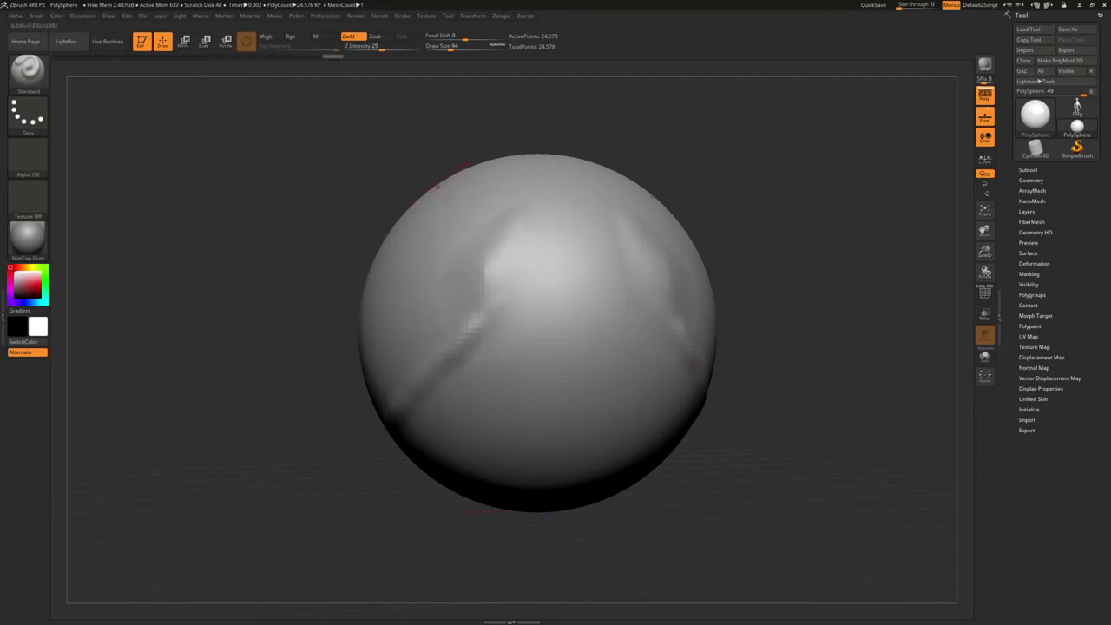
pyautogui.hotkey('ctrl', 'shift', 'z')
pyautogui.hotkey('ctrl', 'shift', 'z')
pyautogui.hotkey('ctrl', 'shift', 'z')
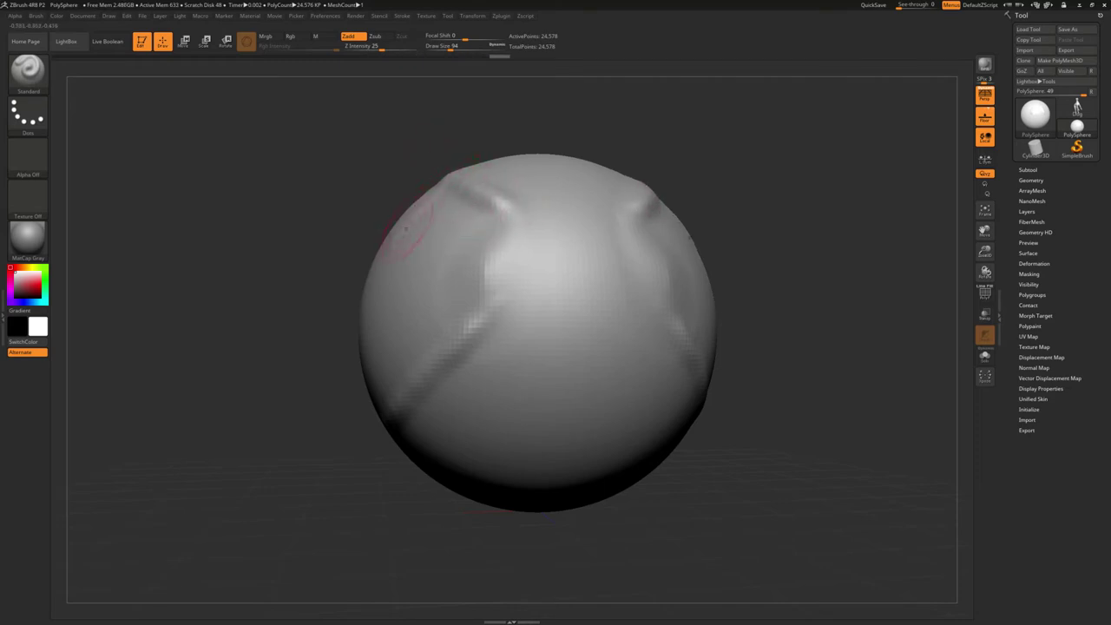
pyautogui.hotkey('ctrl', 'z')
pyautogui.hotkey('ctrl', 'z')
pyautogui.hotkey('ctrl', 'z')
pyautogui.hotkey('ctrl', 'z')
pyautogui.hotkey('ctrl', 'z')
pyautogui.hotkey('ctrl', 'z')
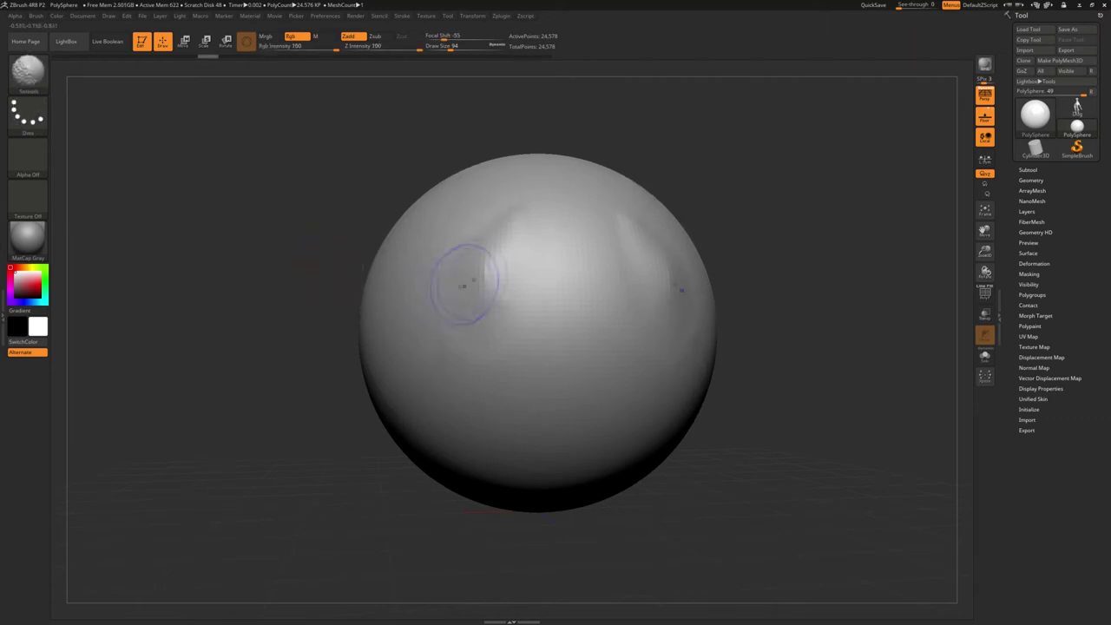
pyautogui.hotkey('ctrl', 'shift', 'z')
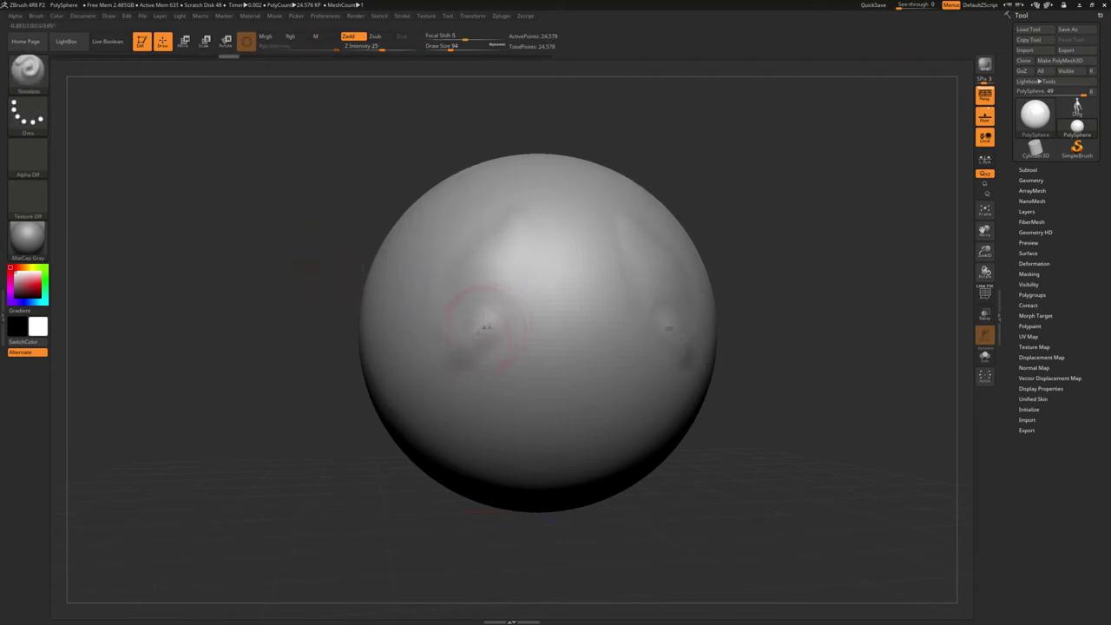
pyautogui.hotkey('ctrl', 'shift', 'z')
pyautogui.hotkey('ctrl', 'shift', 'z')
pyautogui.hotkey('ctrl', 'shift', 'z')
pyautogui.hotkey('ctrl', 'shift', 'z')
pyautogui.hotkey('ctrl', 'shift', 'z')
pyautogui.hotkey('ctrl', 'shift', 'z')
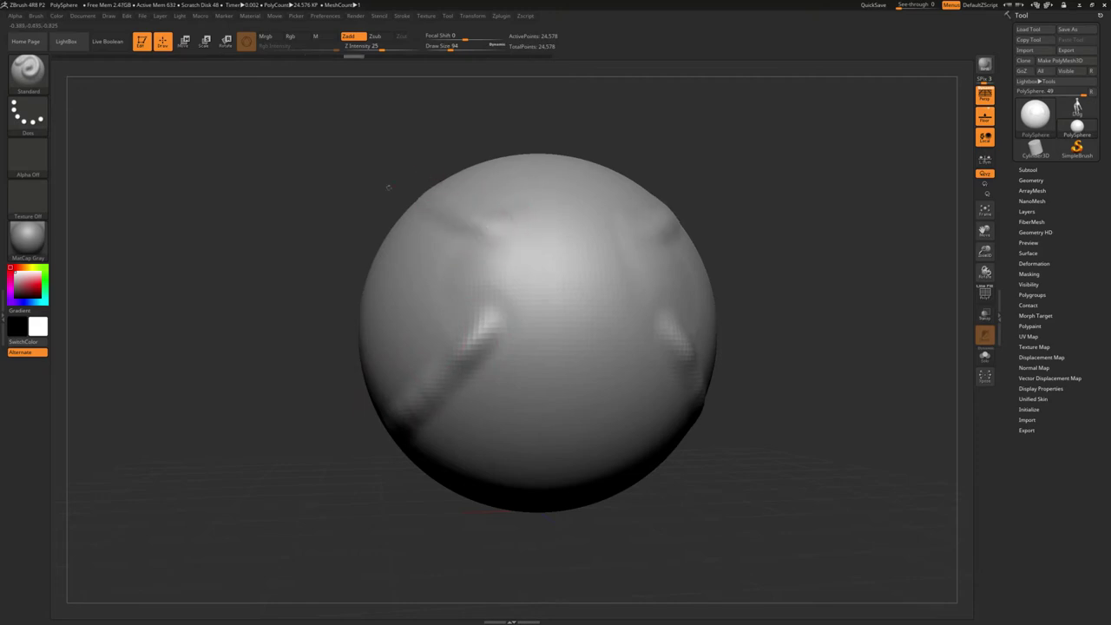
pyautogui.hotkey('ctrl', 'z')
pyautogui.hotkey('ctrl', 'z')
pyautogui.hotkey('ctrl', 'z')
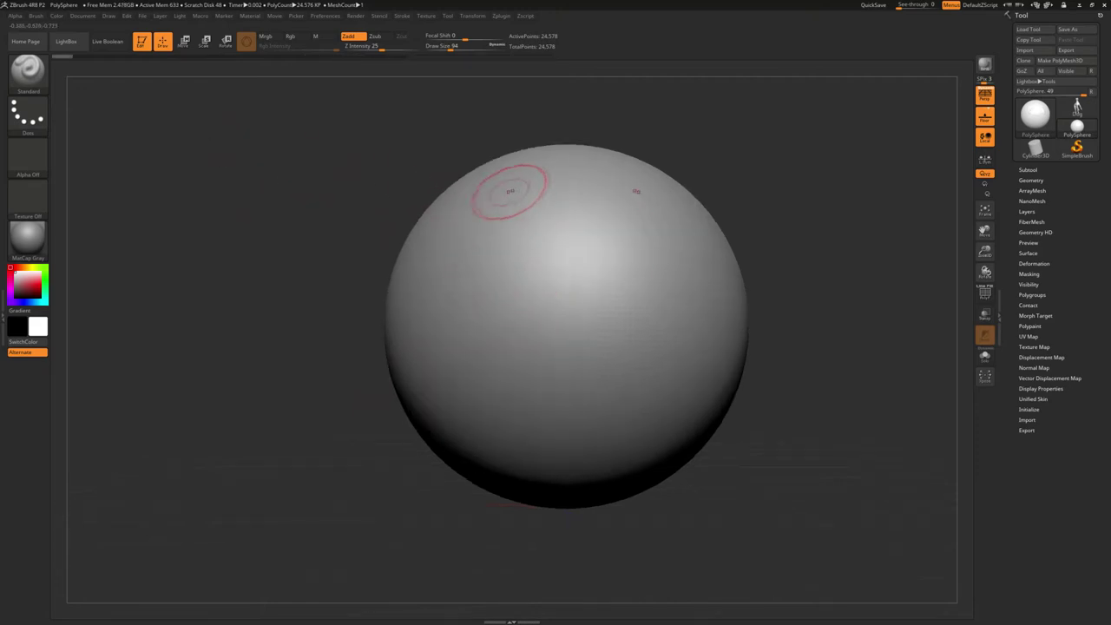
# Carve two mirrored curved grooves, undo them, and open the Transform menu
pyautogui.moveTo(521, 193)
pyautogui.mouseDown()
pyautogui.moveTo(460, 373)
pyautogui.moveTo(568, 416)
pyautogui.mouseUp()
pyautogui.moveTo(513, 186)
pyautogui.mouseDown()
pyautogui.moveTo(574, 199)
pyautogui.moveTo(555, 325)
pyautogui.moveTo(533, 249)
pyautogui.mouseUp()
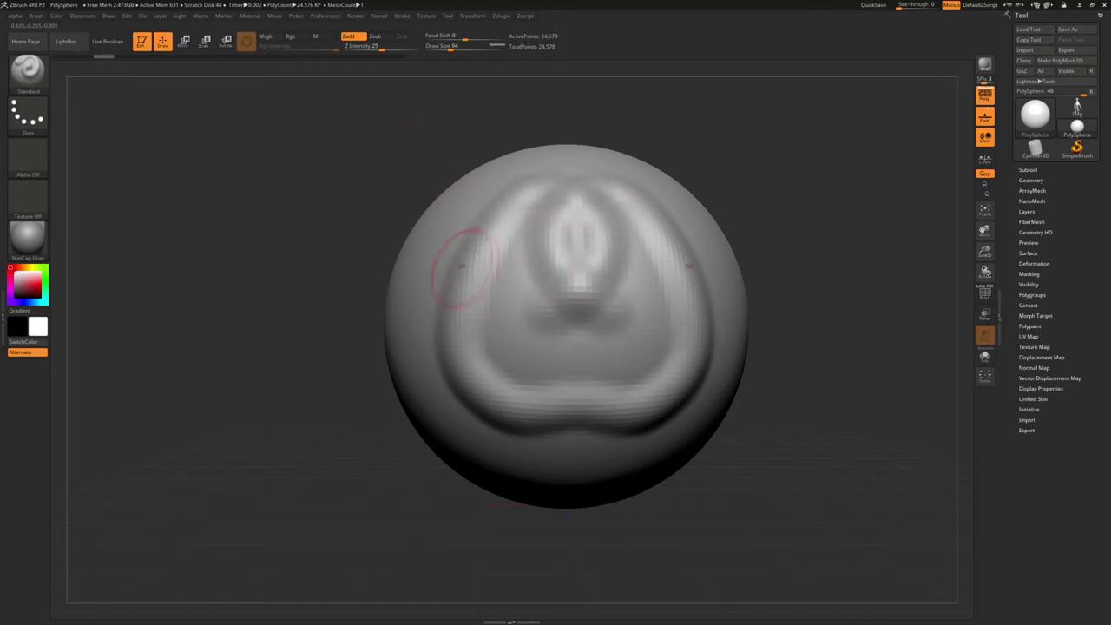
pyautogui.hotkey('ctrl', 'z')
pyautogui.hotkey('ctrl', 'z')
pyautogui.hotkey('ctrl', 'z')
pyautogui.hotkey('ctrl', 'z')
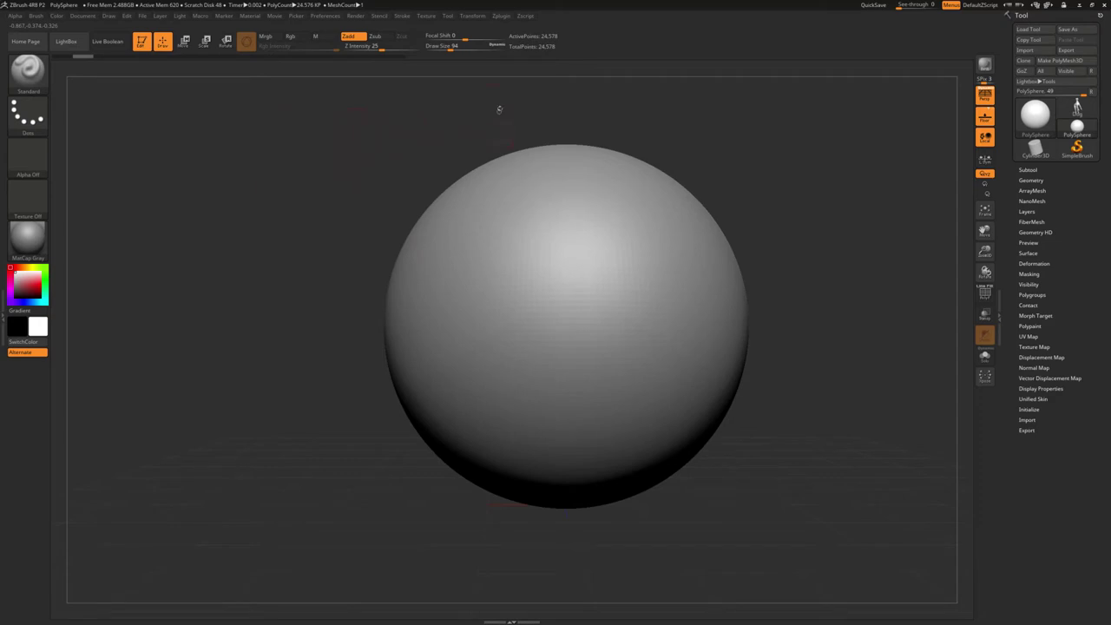
pyautogui.click(472, 15)
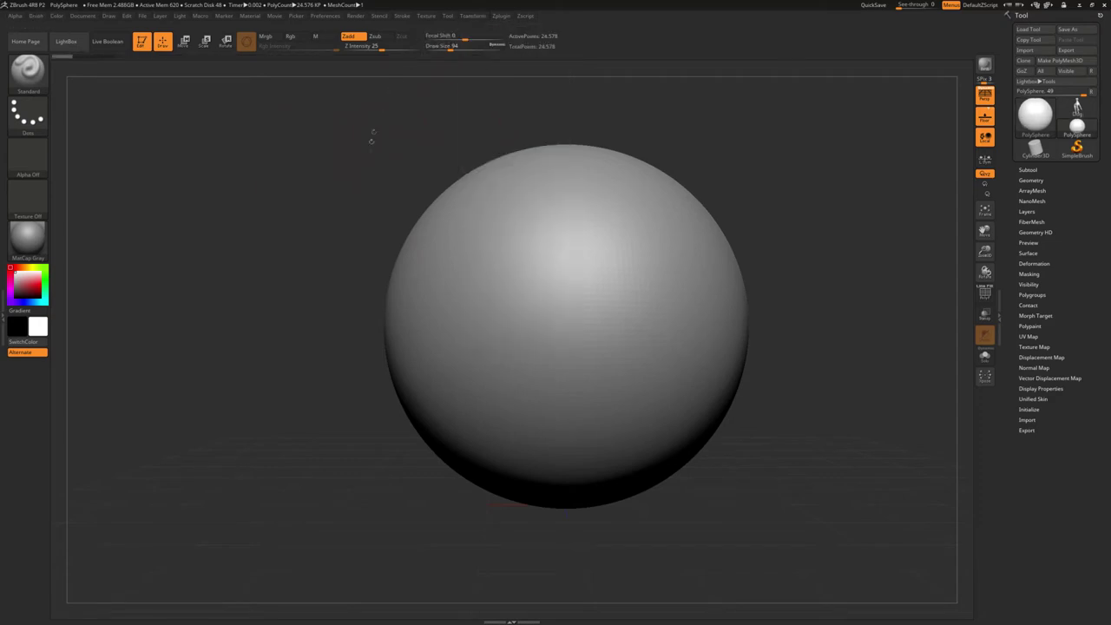
pyautogui.click(472, 16)
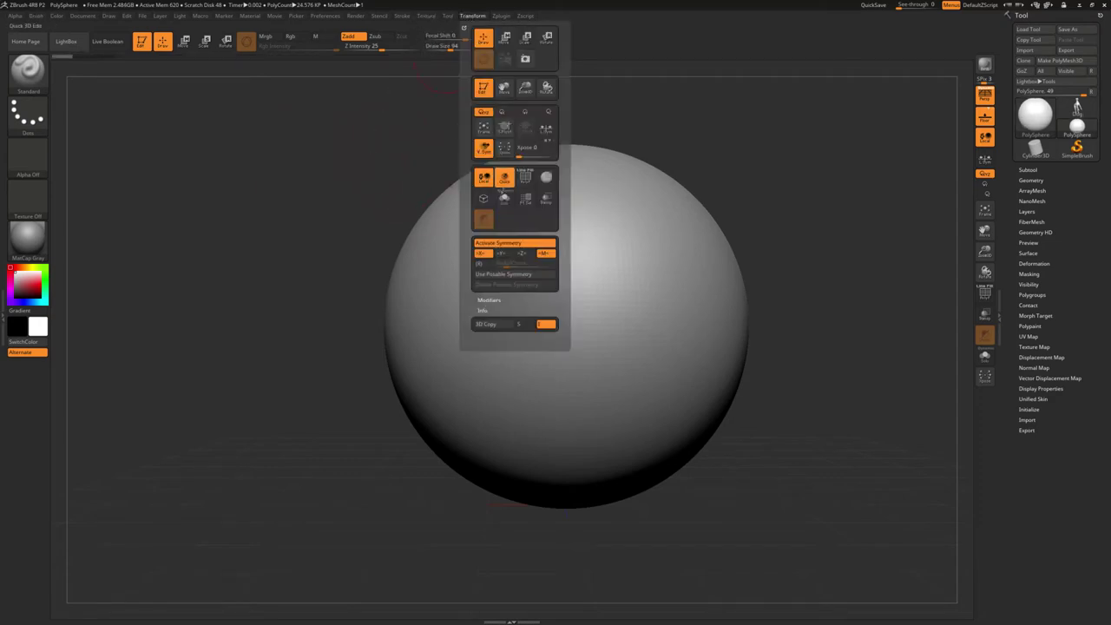
# Undo a test stroke, enable >Y< symmetry in Transform, and sculpt four-way mirrored curls
pyautogui.moveTo(598, 252)
pyautogui.mouseDown()
pyautogui.moveTo(642, 347)
pyautogui.moveTo(521, 200)
pyautogui.mouseUp()
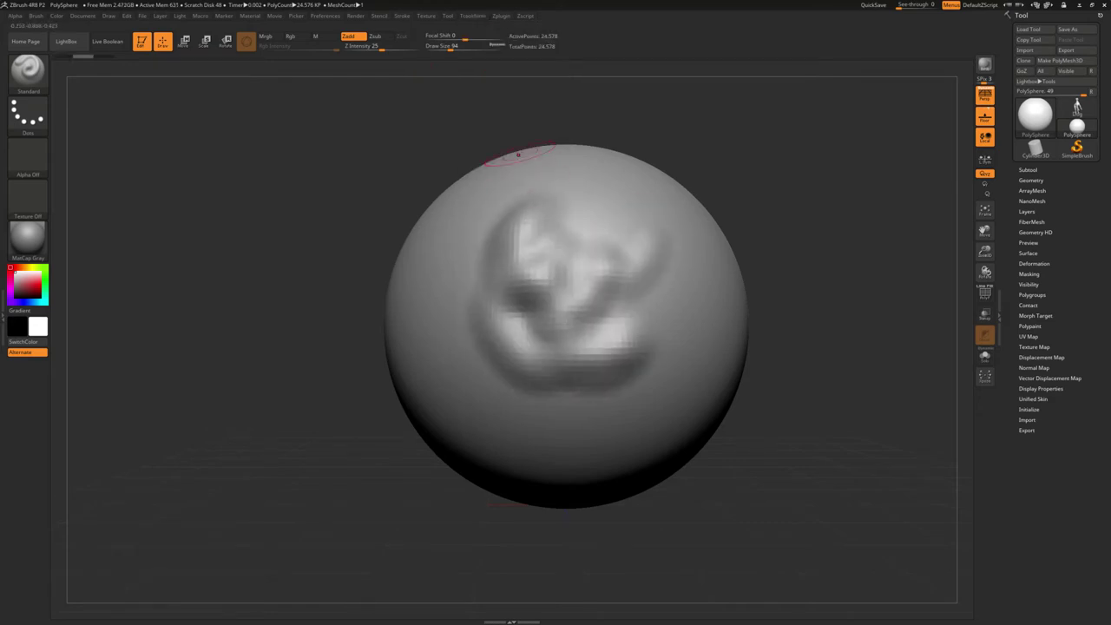
pyautogui.hotkey('ctrl', 'z')
pyautogui.click(472, 16)
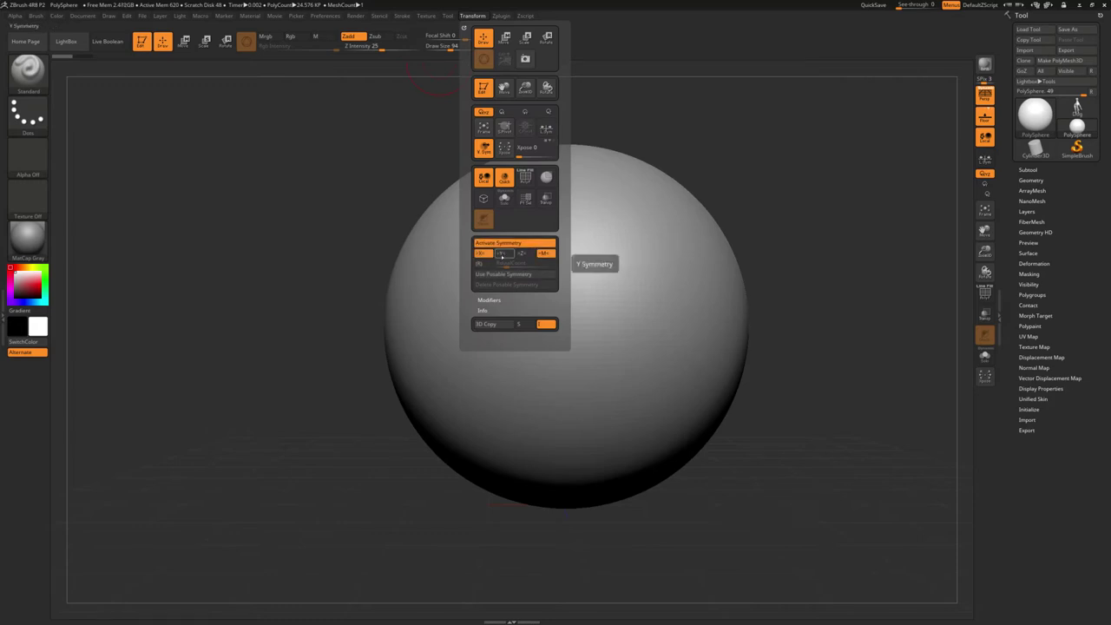
pyautogui.click(504, 255)
pyautogui.moveTo(638, 223)
pyautogui.mouseDown()
pyautogui.moveTo(681, 227)
pyautogui.moveTo(666, 294)
pyautogui.moveTo(615, 292)
pyautogui.moveTo(599, 228)
pyautogui.moveTo(547, 217)
pyautogui.mouseUp()
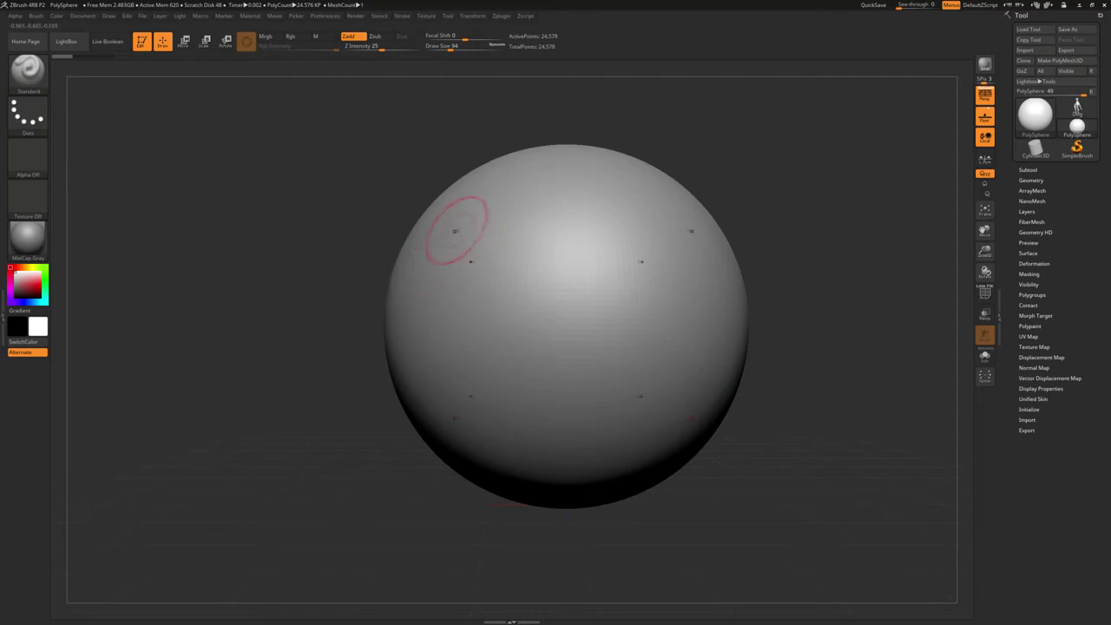
pyautogui.press('1')
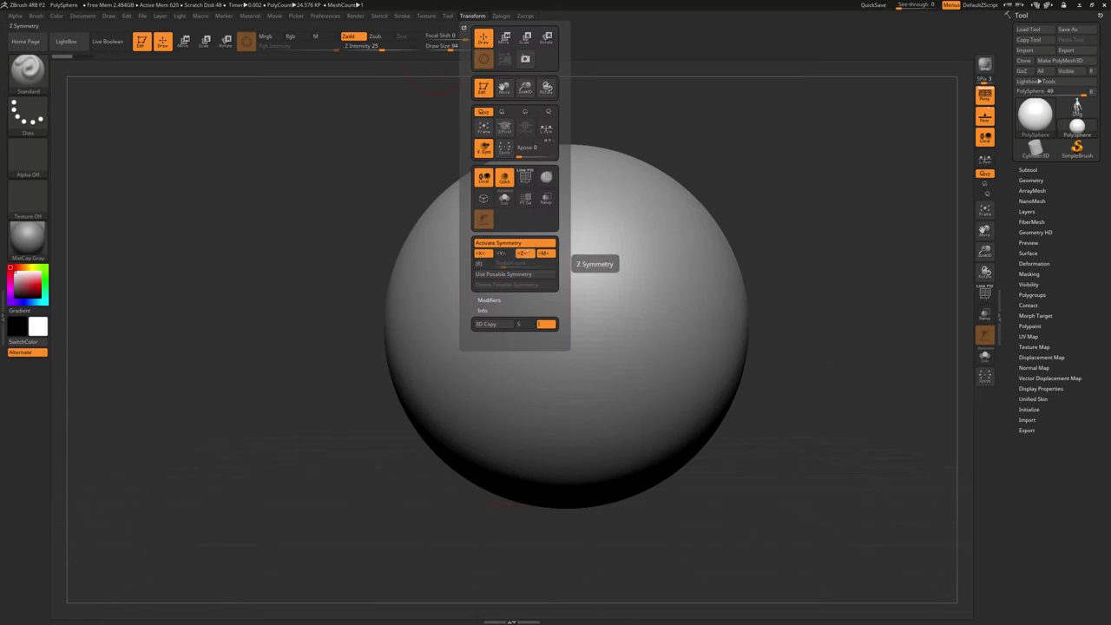
# Sculpt a mirrored brow ridge, two eye hollows, a nose, and deepened cheek hollows
pyautogui.moveTo(495, 208); pyautogui.dragTo(564, 212)
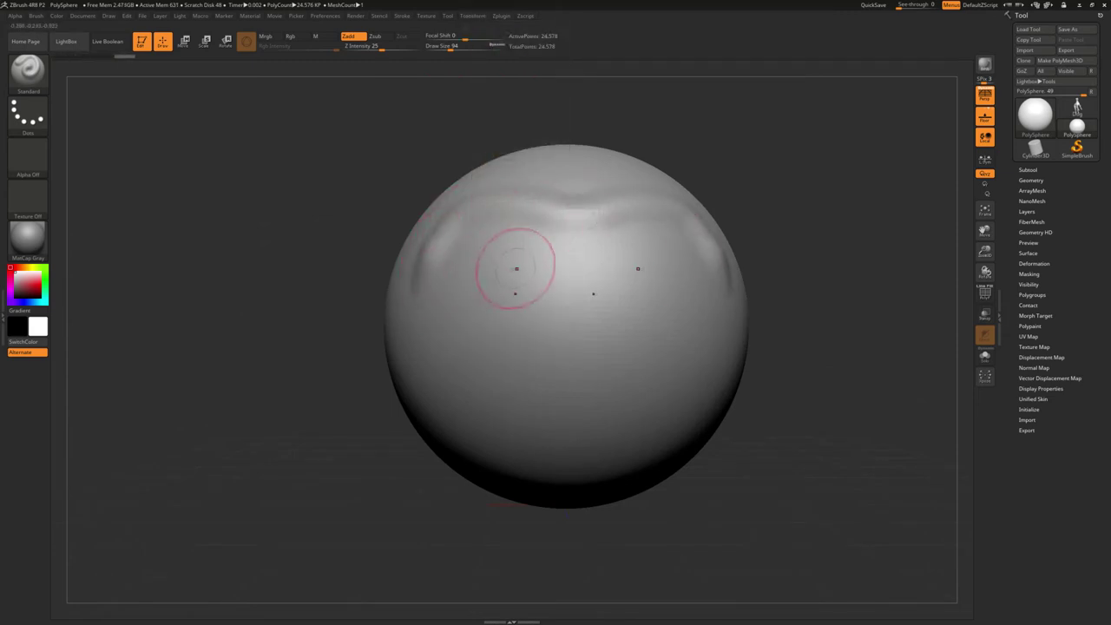
pyautogui.moveTo(509, 266); pyautogui.dragTo(512, 286)
pyautogui.moveTo(545, 335)
pyautogui.mouseDown()
pyautogui.moveTo(569, 347)
pyautogui.moveTo(495, 391)
pyautogui.mouseUp()
pyautogui.moveTo(452, 345)
pyautogui.mouseDown(button='right')
pyautogui.moveTo(521, 286)
pyautogui.moveTo(272, 260)
pyautogui.mouseUp(button='right')
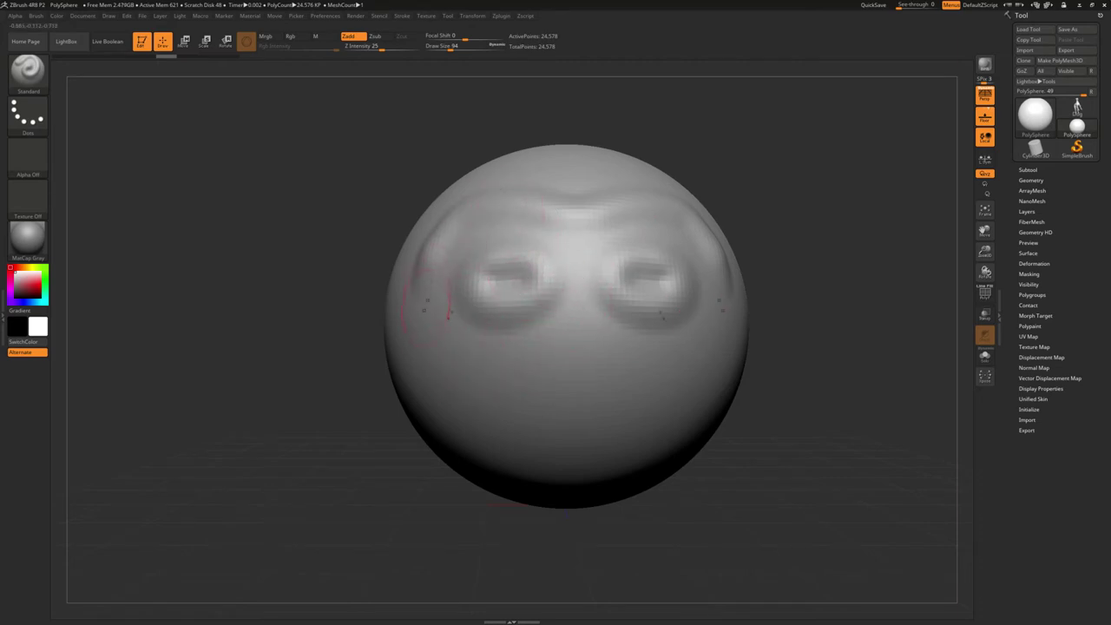
pyautogui.moveTo(408, 360)
pyautogui.mouseDown()
pyautogui.moveTo(446, 304)
pyautogui.moveTo(473, 334)
pyautogui.moveTo(520, 343)
pyautogui.moveTo(386, 347)
pyautogui.mouseUp()
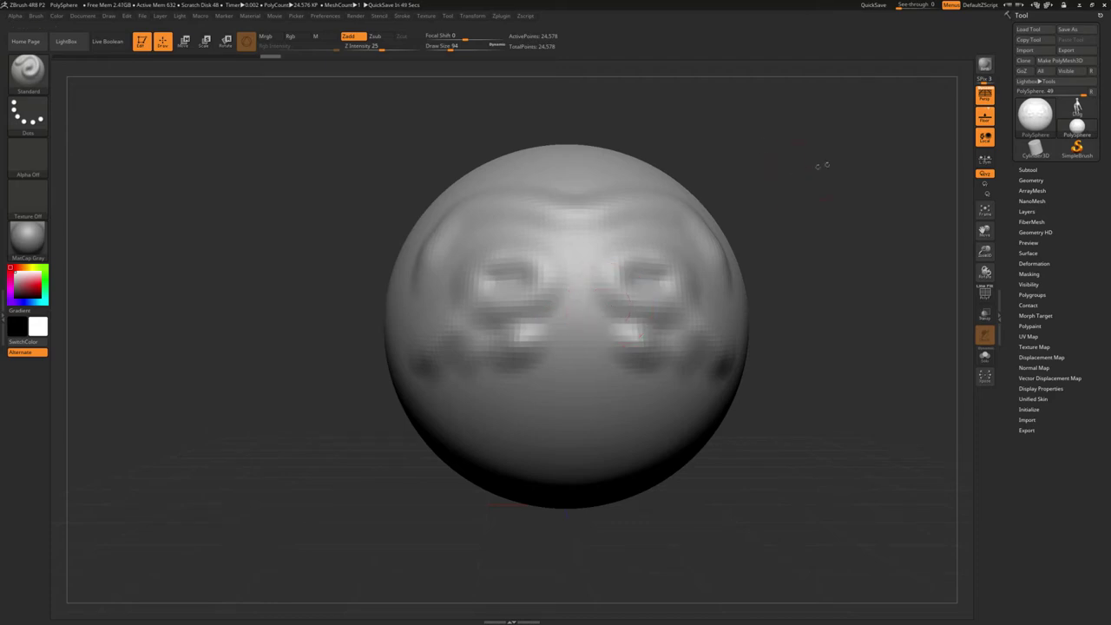
pyautogui.click(1043, 180)
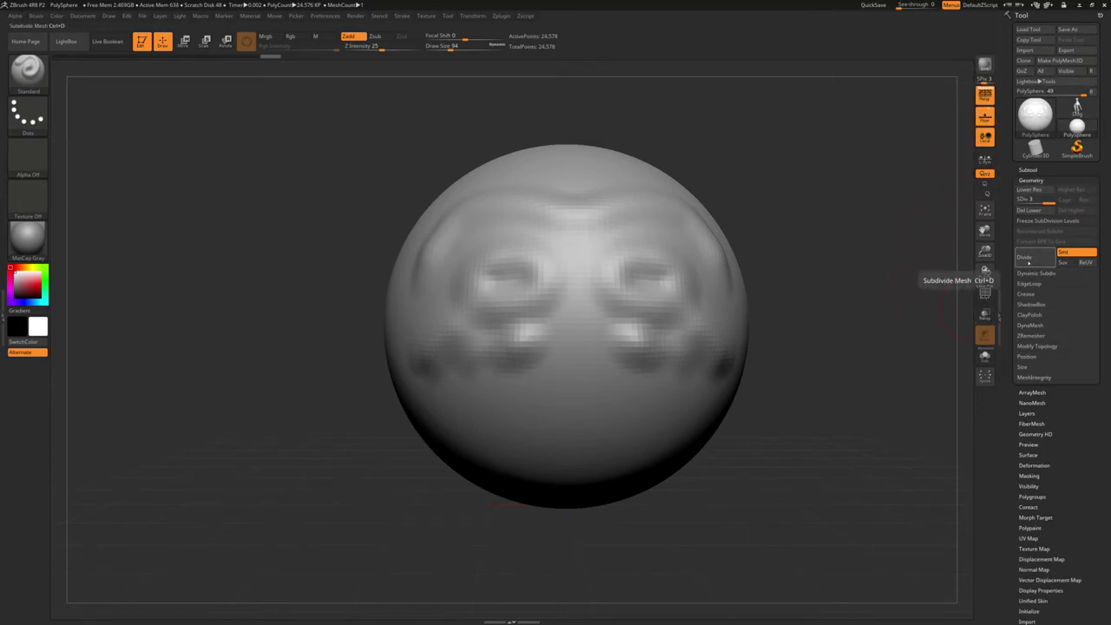
# Divide the mesh up to level 5 and sculpt a nose, smiling mouth and wavy brow ridges
pyautogui.click(1020, 263)
pyautogui.click(1020, 263)
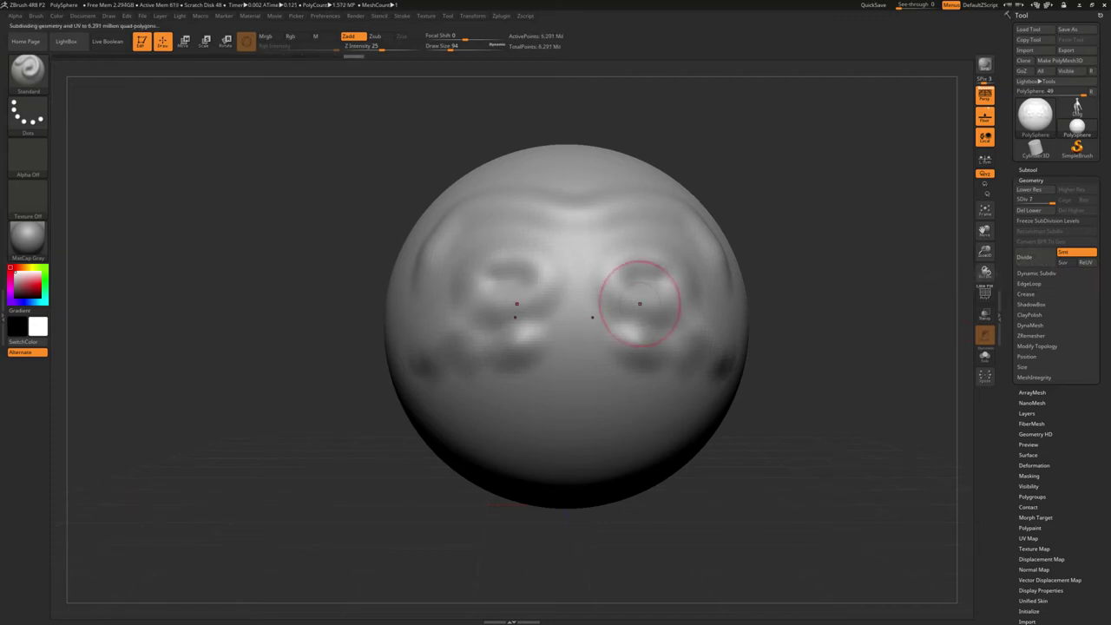
pyautogui.moveTo(585, 367); pyautogui.dragTo(572, 328)
pyautogui.moveTo(473, 382)
pyautogui.mouseDown()
pyautogui.moveTo(677, 382)
pyautogui.moveTo(651, 386)
pyautogui.mouseUp()
pyautogui.moveTo(529, 434)
pyautogui.mouseDown()
pyautogui.moveTo(630, 434)
pyautogui.moveTo(577, 339)
pyautogui.mouseUp()
pyautogui.moveTo(469, 286)
pyautogui.mouseDown()
pyautogui.moveTo(686, 286)
pyautogui.moveTo(664, 373)
pyautogui.mouseUp()
pyautogui.moveTo(452, 325)
pyautogui.mouseDown()
pyautogui.moveTo(699, 326)
pyautogui.moveTo(685, 338)
pyautogui.mouseUp()
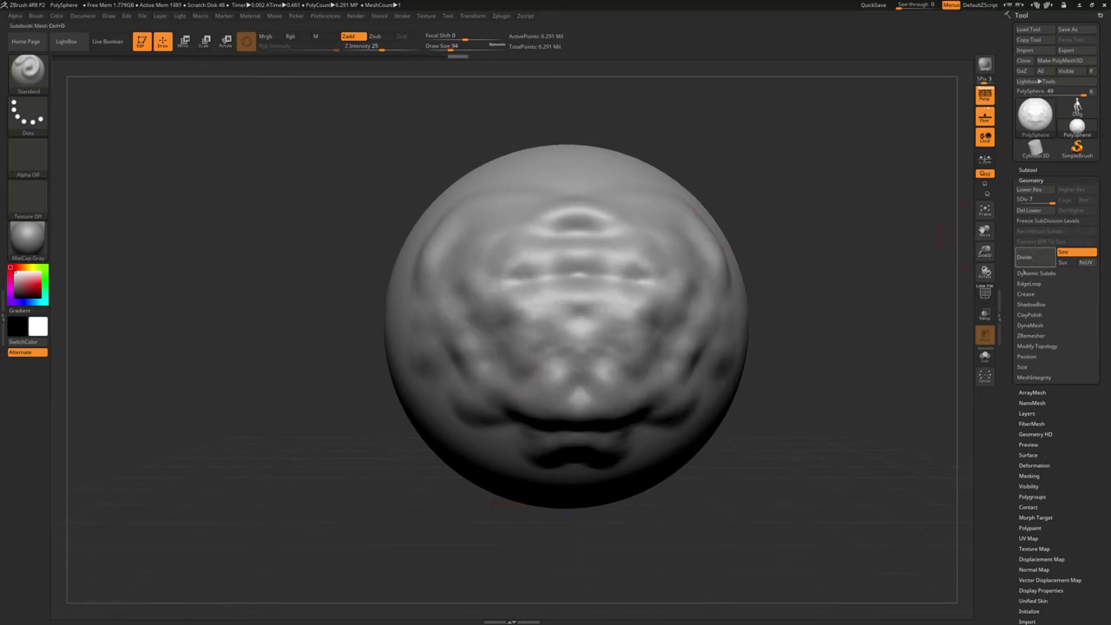
# Attempt another Divide, dismiss the polygon-limit warning, and carve two symmetric eye sockets
pyautogui.click(1037, 256)
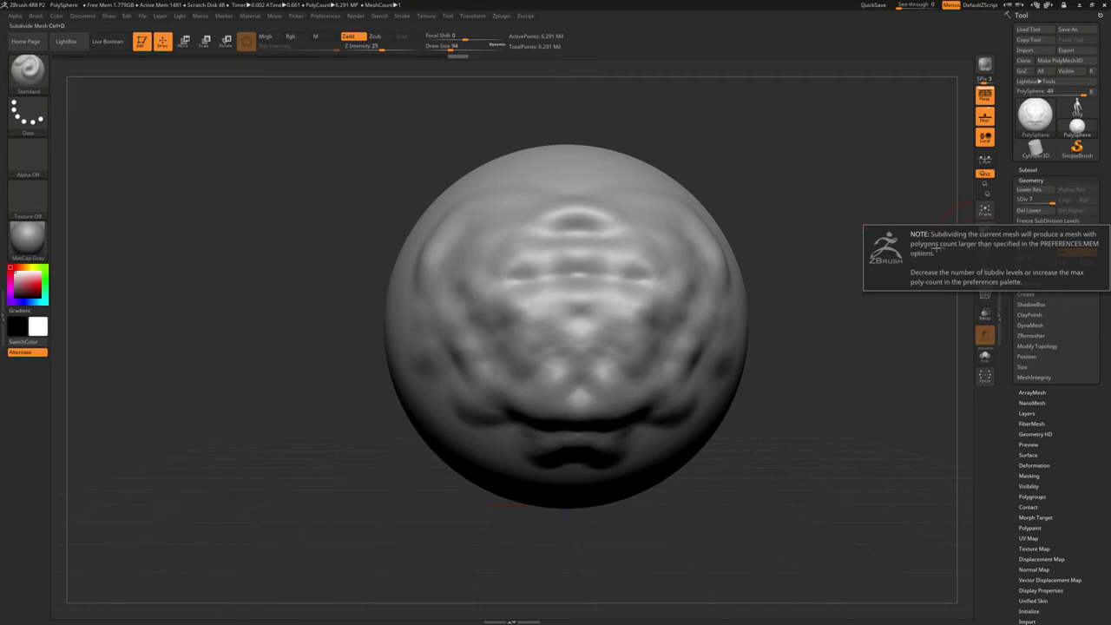
pyautogui.click(528, 247)
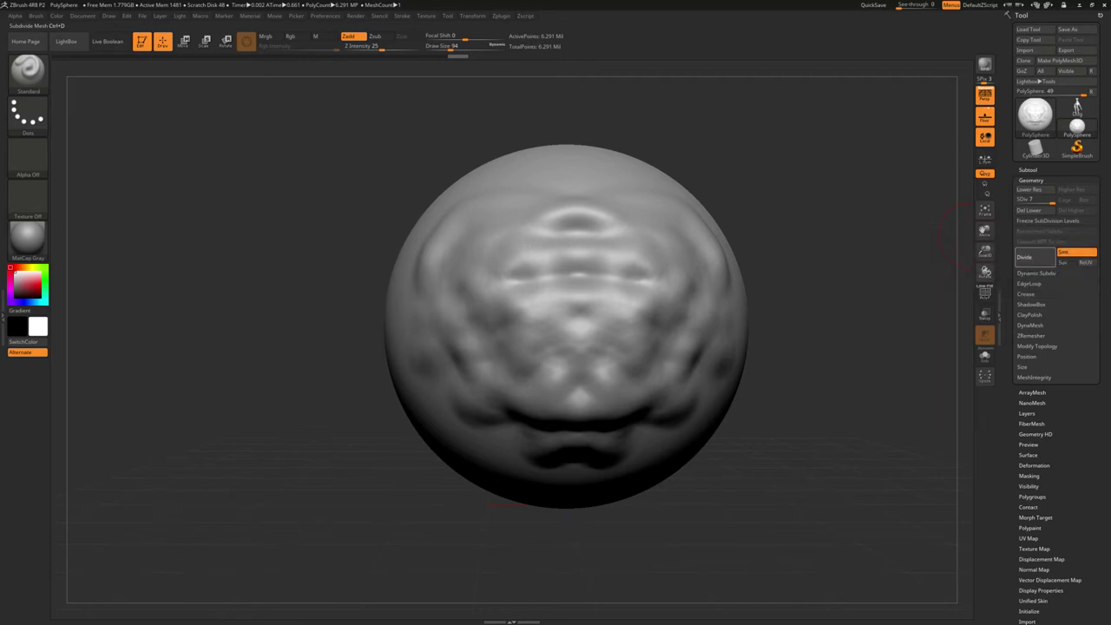
pyautogui.moveTo(517, 191)
pyautogui.mouseDown()
pyautogui.moveTo(473, 213)
pyautogui.moveTo(486, 386)
pyautogui.mouseUp()
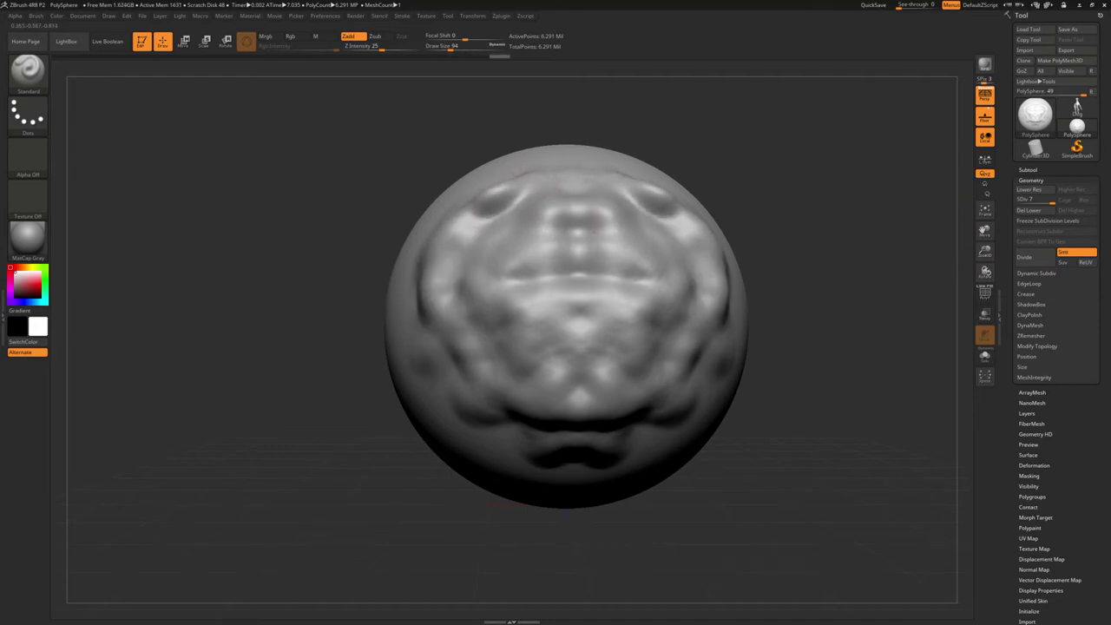
# Add ridges from jaw to top, then step subdivision down and back up to SDiv 7
pyautogui.moveTo(508, 425)
pyautogui.mouseDown()
pyautogui.moveTo(521, 404)
pyautogui.moveTo(494, 338)
pyautogui.moveTo(521, 191)
pyautogui.moveTo(545, 177)
pyautogui.moveTo(486, 339)
pyautogui.moveTo(509, 314)
pyautogui.moveTo(534, 404)
pyautogui.moveTo(530, 209)
pyautogui.moveTo(538, 251)
pyautogui.mouseUp()
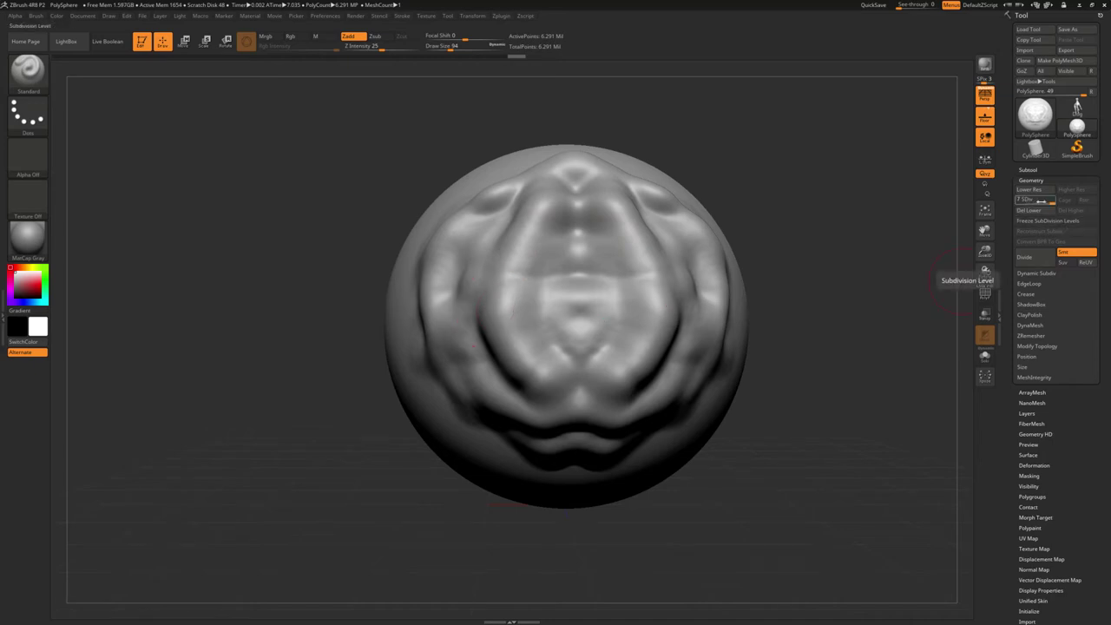
pyautogui.moveTo(1048, 200); pyautogui.dragTo(998, 201)
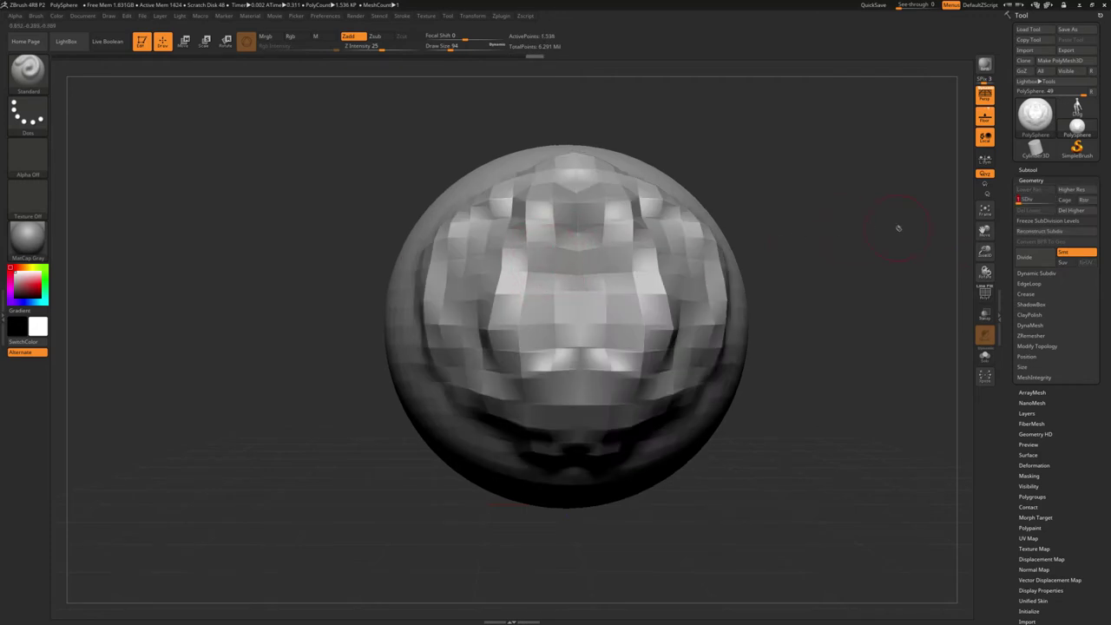
pyautogui.moveTo(868, 228)
pyautogui.mouseDown()
pyautogui.moveTo(764, 235)
pyautogui.moveTo(865, 228)
pyautogui.mouseUp()
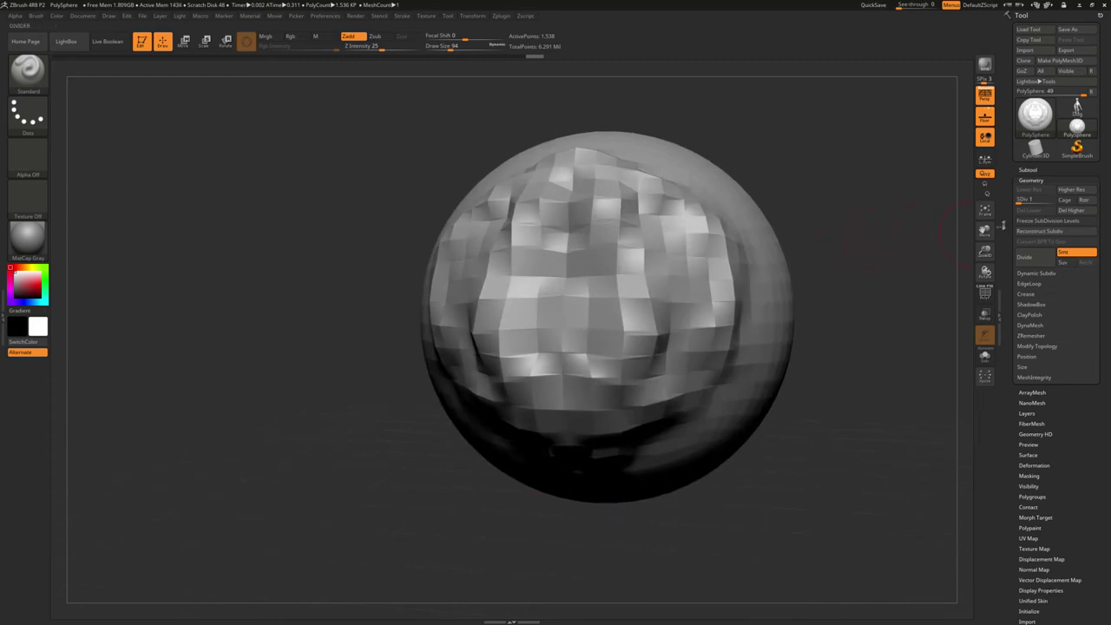
pyautogui.press('d')
pyautogui.press('d')
pyautogui.press('d')
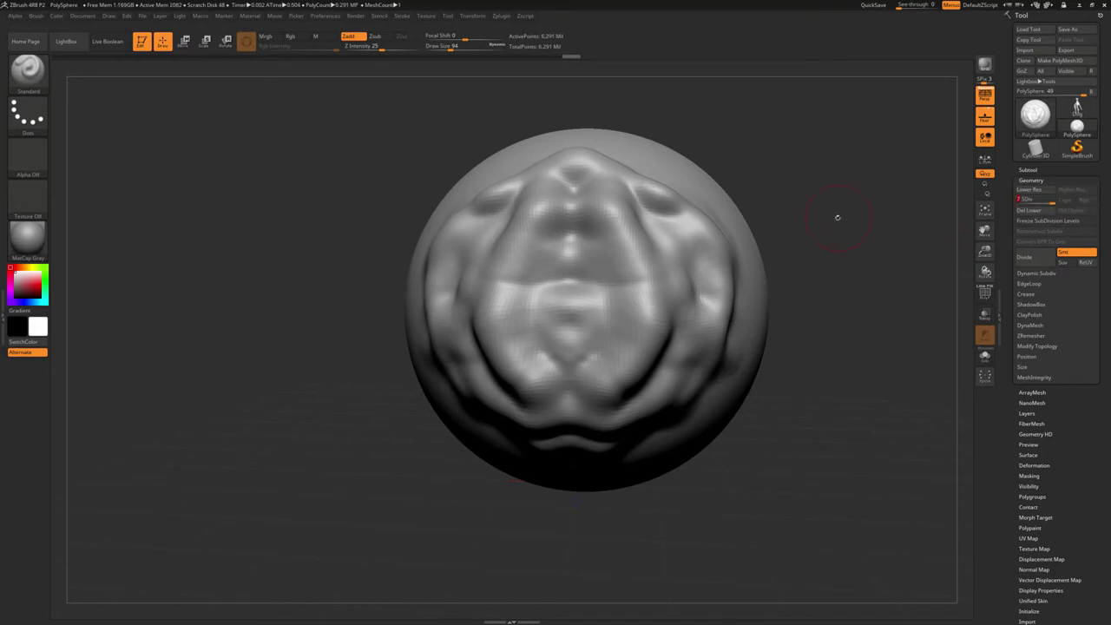
# At the highest subdivision level, turn the face sideways and sculpt bumps along the sphere's upper-left edge
pyautogui.press('d')
pyautogui.press('d')
pyautogui.press('d')
pyautogui.moveTo(843, 214); pyautogui.dragTo(903, 221)
pyautogui.moveTo(694, 208); pyautogui.dragTo(466, 168)
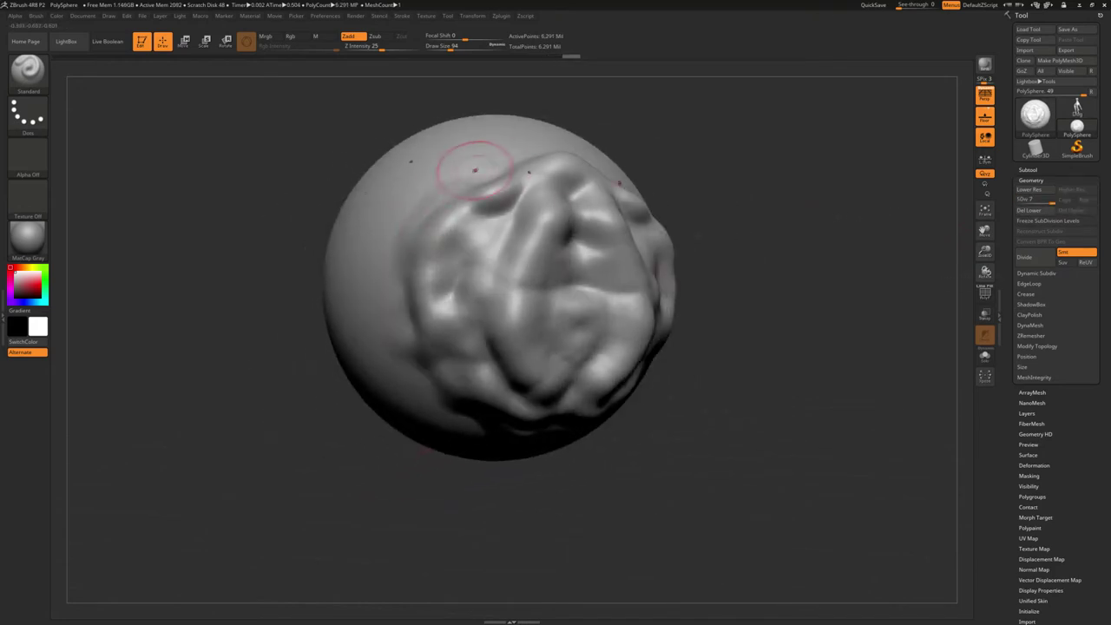
pyautogui.moveTo(425, 201); pyautogui.dragTo(420, 215)
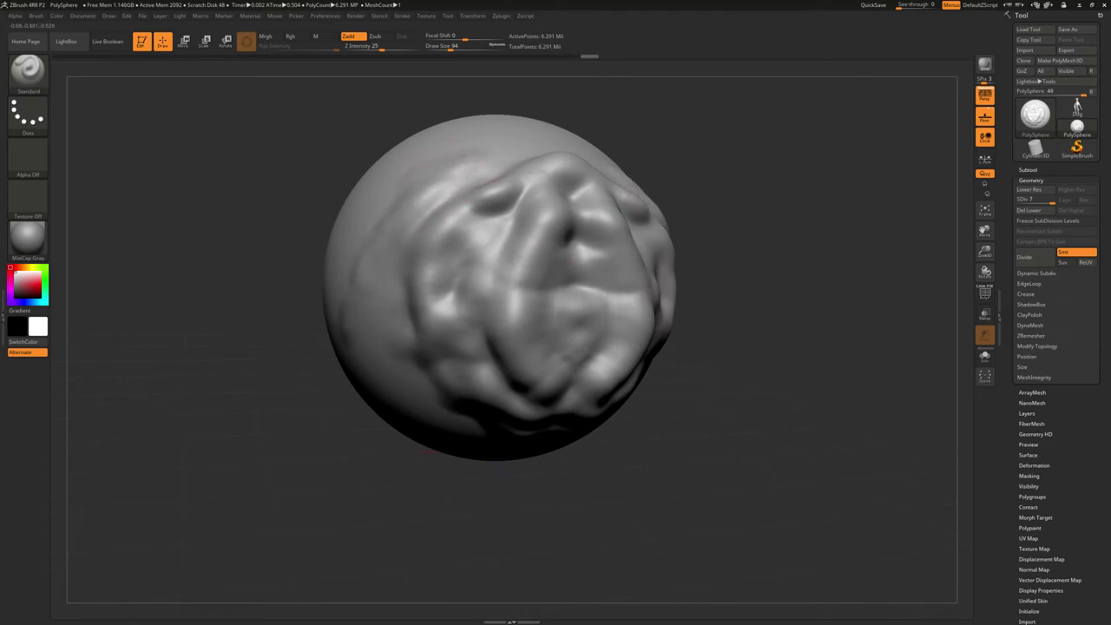
pyautogui.moveTo(513, 148)
pyautogui.mouseDown()
pyautogui.moveTo(460, 149)
pyautogui.moveTo(386, 196)
pyautogui.moveTo(324, 305)
pyautogui.moveTo(347, 199)
pyautogui.moveTo(408, 161)
pyautogui.mouseUp()
pyautogui.moveTo(333, 217)
pyautogui.keyDown('shift'); pyautogui.mouseDown()
pyautogui.moveTo(344, 227)
pyautogui.moveTo(323, 256)
pyautogui.moveTo(403, 139)
pyautogui.moveTo(607, 152)
pyautogui.moveTo(555, 125)
pyautogui.mouseUp(); pyautogui.keyUp('shift')
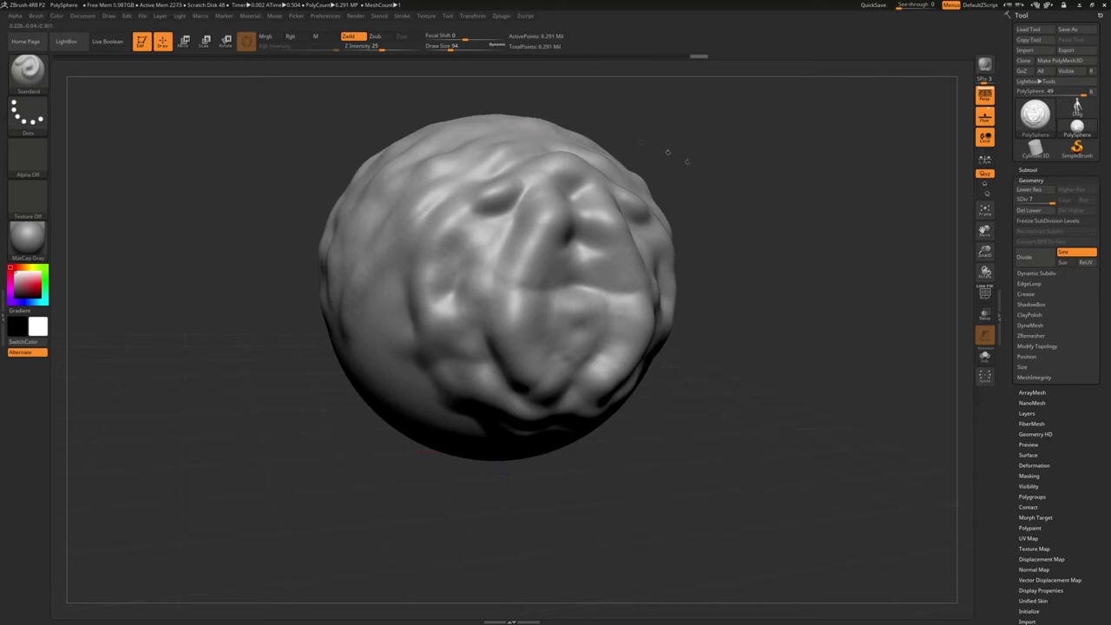
# Try one more Divide, add mirrored lumps across the sides, then Shift-smooth toward a front view
pyautogui.click(1017, 255)
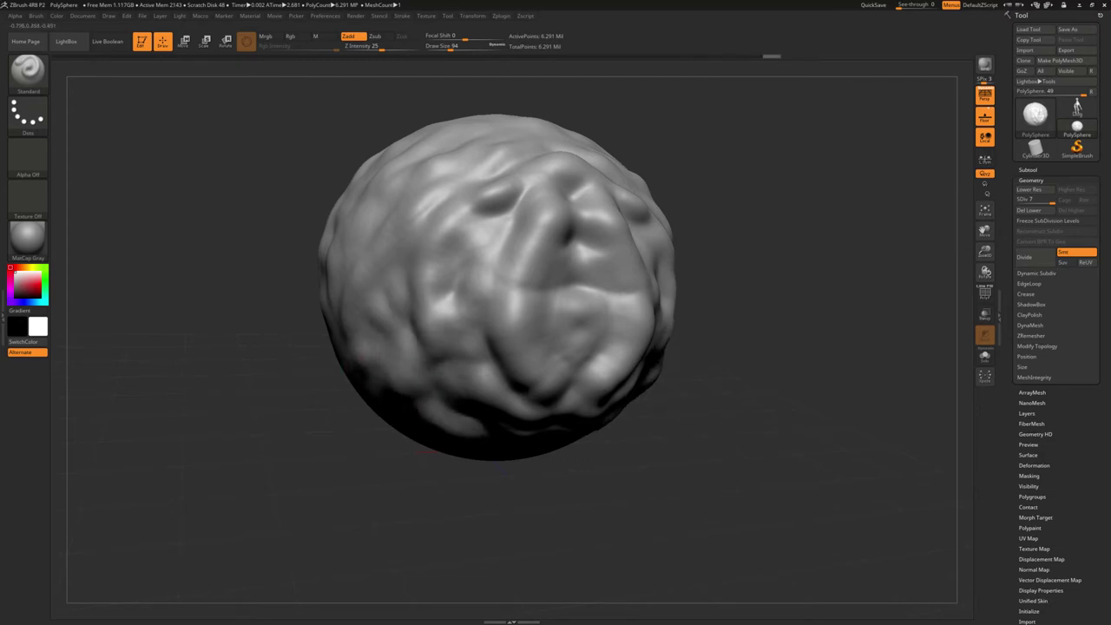
pyautogui.moveTo(348, 286)
pyautogui.mouseDown()
pyautogui.moveTo(430, 230)
pyautogui.moveTo(377, 308)
pyautogui.moveTo(412, 339)
pyautogui.moveTo(400, 386)
pyautogui.mouseUp()
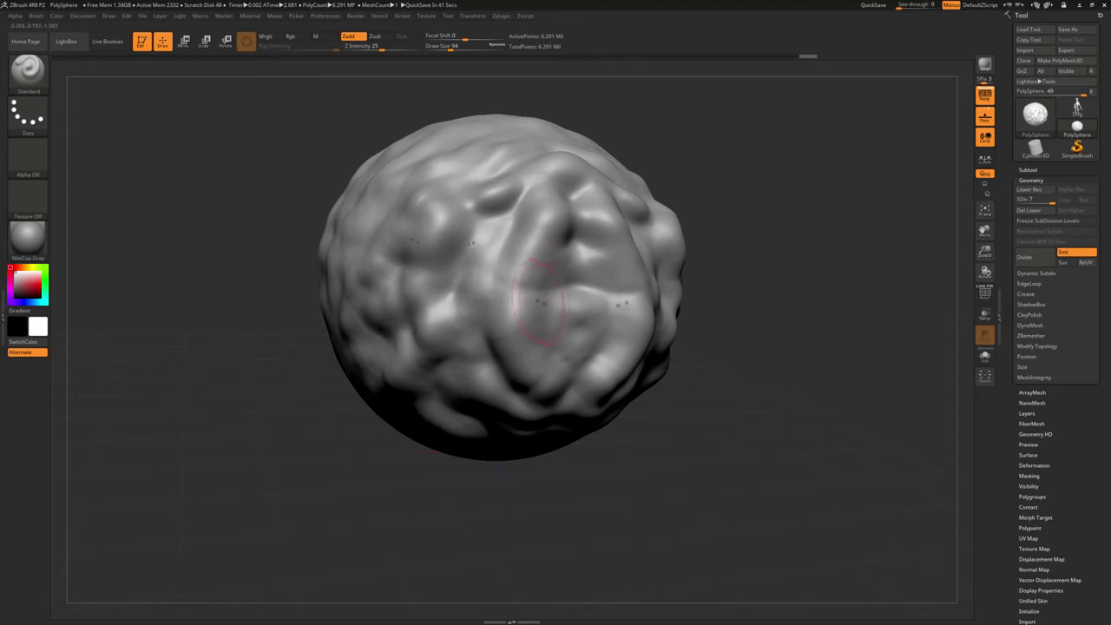
pyautogui.press('shift')
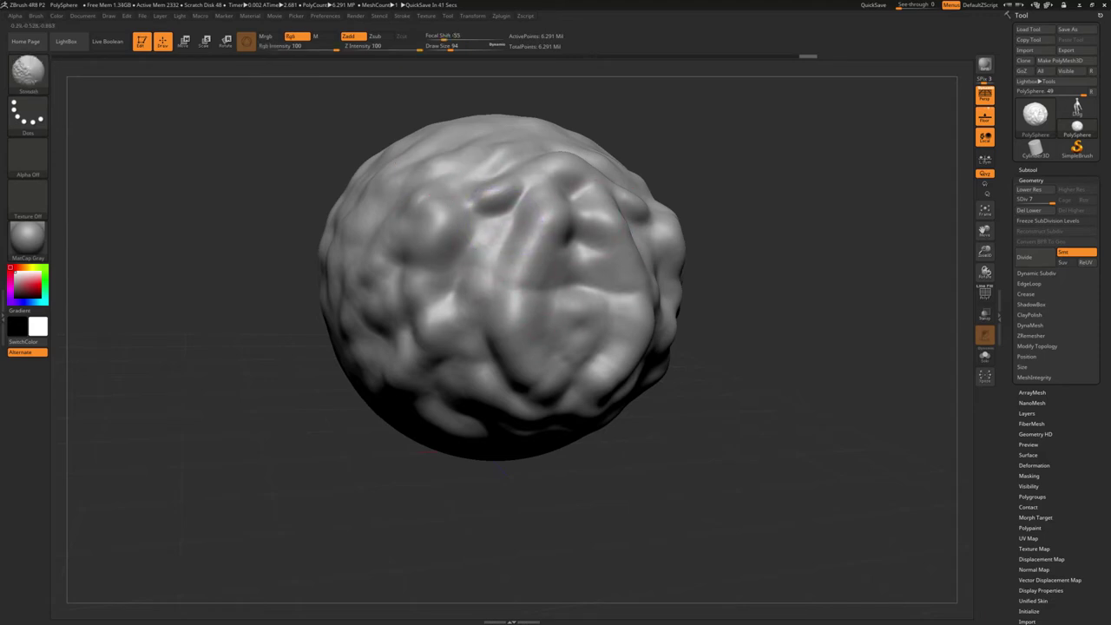
pyautogui.keyDown('shift'); pyautogui.moveTo(668, 183); pyautogui.dragTo(373, 254); pyautogui.keyUp('shift')
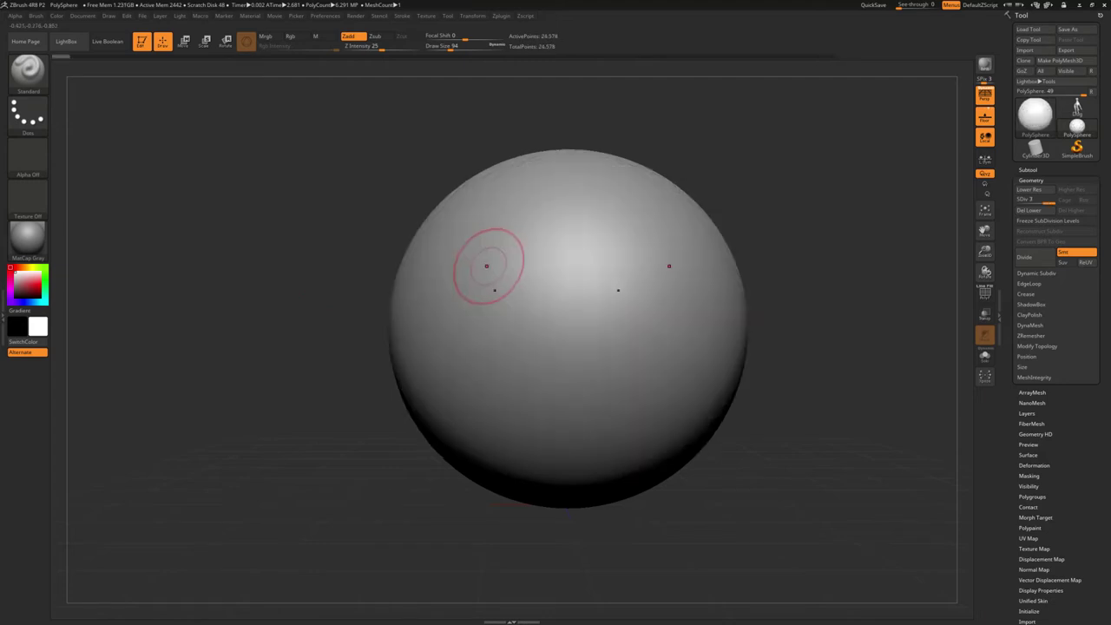
# Show the Quick Pick library of 3D sculpting brushes over the smooth sphere with B
pyautogui.press('b')
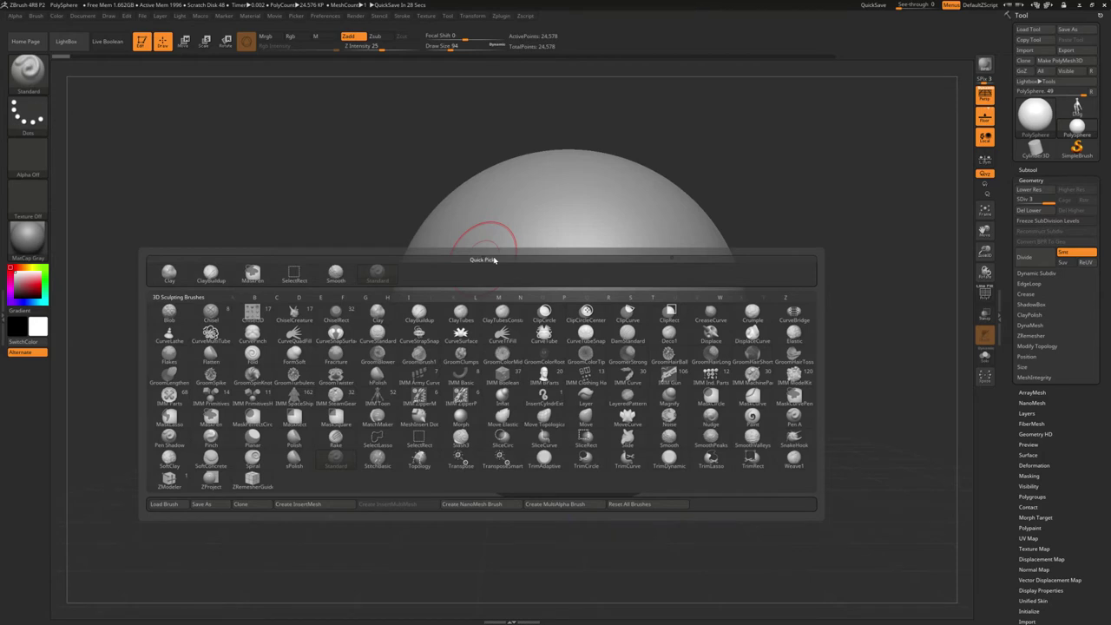
# Sculpt mirrored ridges on the upper sphere, discard later history, and re-sculpt them
pyautogui.moveTo(533, 216)
pyautogui.mouseDown()
pyautogui.moveTo(512, 216)
pyautogui.moveTo(429, 291)
pyautogui.mouseUp()
pyautogui.moveTo(520, 213); pyautogui.dragTo(460, 265)
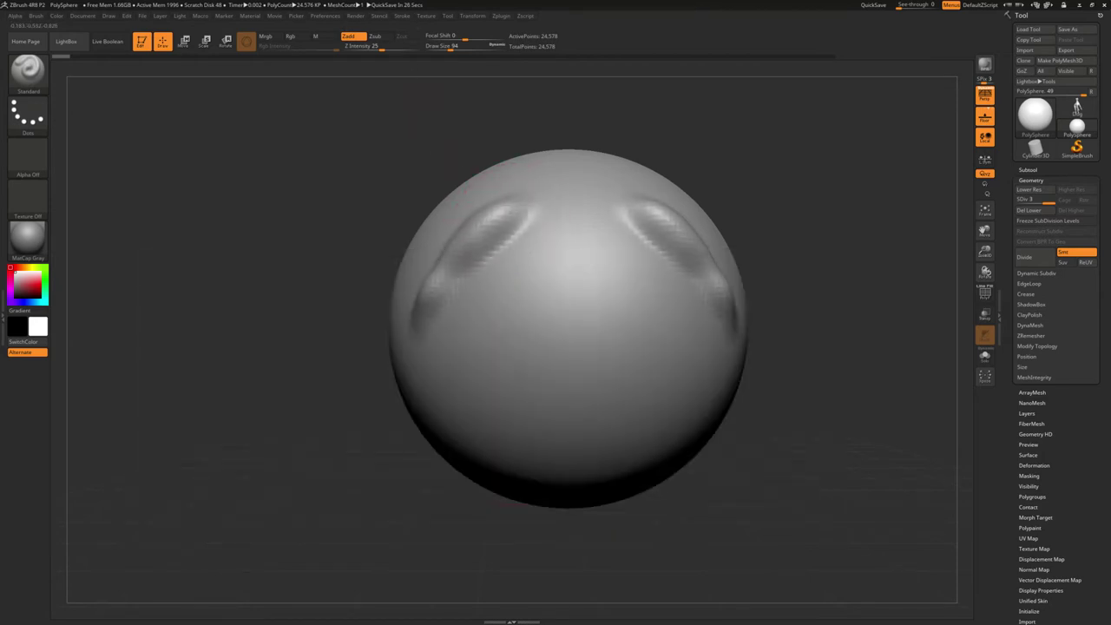
pyautogui.click(480, 284)
pyautogui.click(452, 332)
pyautogui.moveTo(473, 264); pyautogui.dragTo(490, 230)
# Step back and forth through the ridge history, then smooth the ridges to faint marks
pyautogui.hotkey('ctrl', 'z')
pyautogui.hotkey('ctrl', 'z')
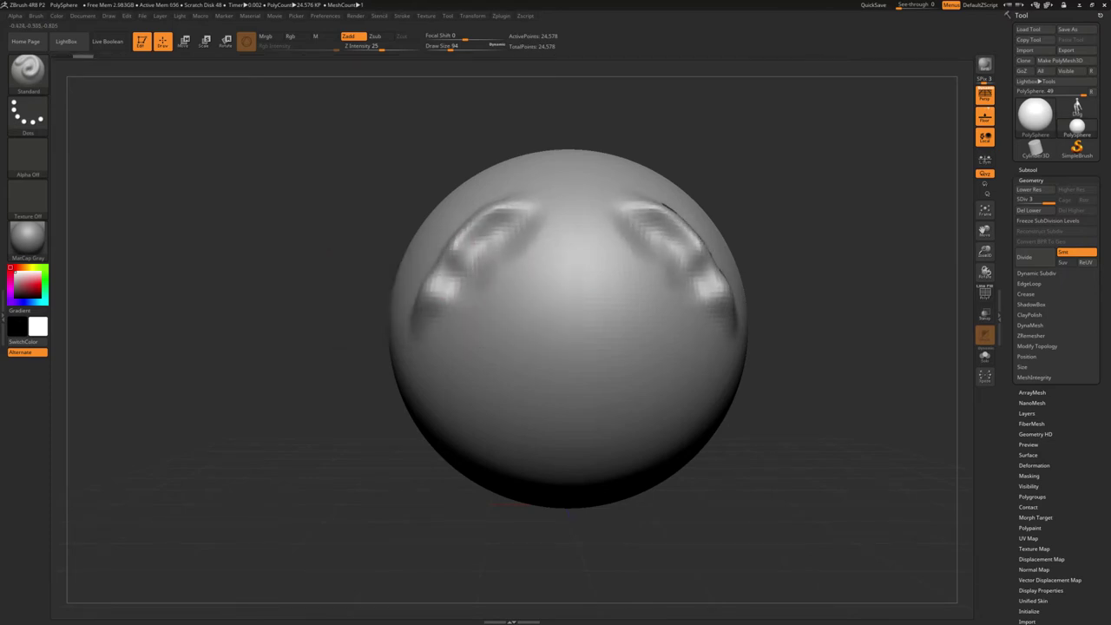
pyautogui.hotkey('ctrl', 'z')
pyautogui.hotkey('ctrl', 'shift', 'z')
pyautogui.hotkey('ctrl', 'z')
pyautogui.hotkey('ctrl', 'z')
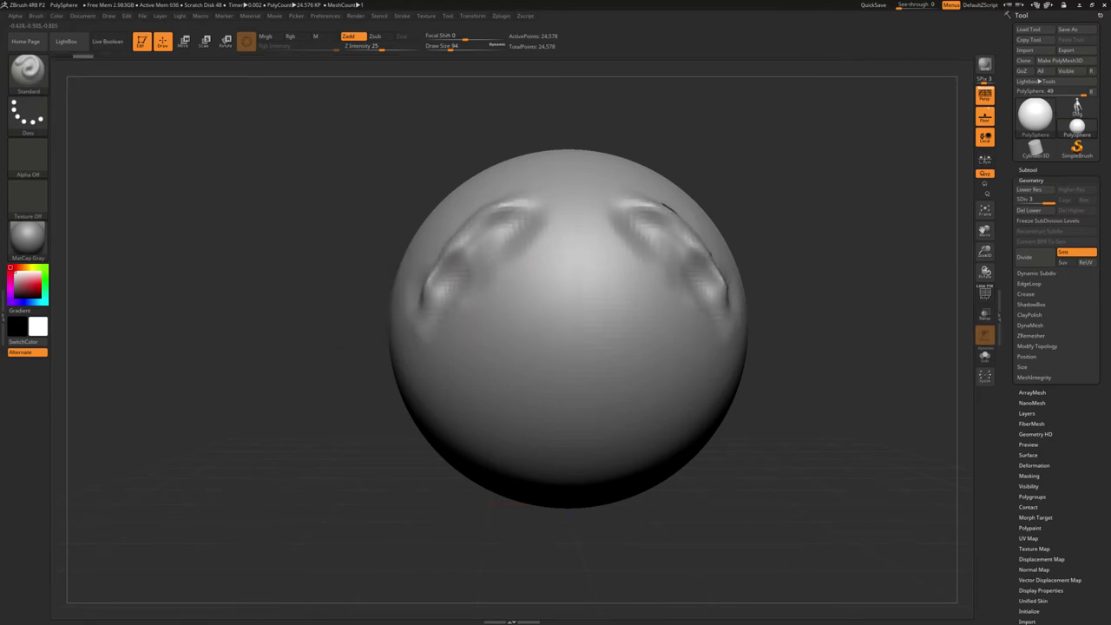
pyautogui.hotkey('ctrl', 'z')
pyautogui.hotkey('ctrl', 'z')
pyautogui.hotkey('ctrl', 'z')
pyautogui.hotkey('ctrl', 'z')
pyautogui.hotkey('ctrl', 'z')
pyautogui.hotkey('ctrl', 'z')
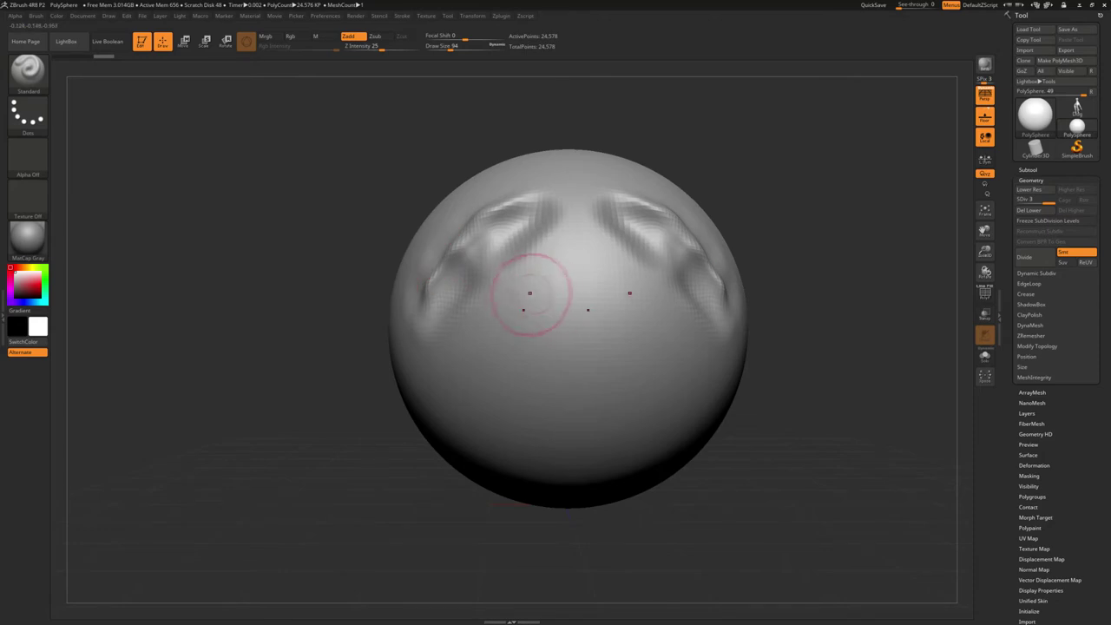
pyautogui.moveTo(516, 295)
pyautogui.keyDown('shift'); pyautogui.mouseDown()
pyautogui.moveTo(521, 208)
pyautogui.moveTo(504, 216)
pyautogui.moveTo(499, 238)
pyautogui.moveTo(455, 253)
pyautogui.moveTo(425, 295)
pyautogui.mouseUp(); pyautogui.keyUp('shift')
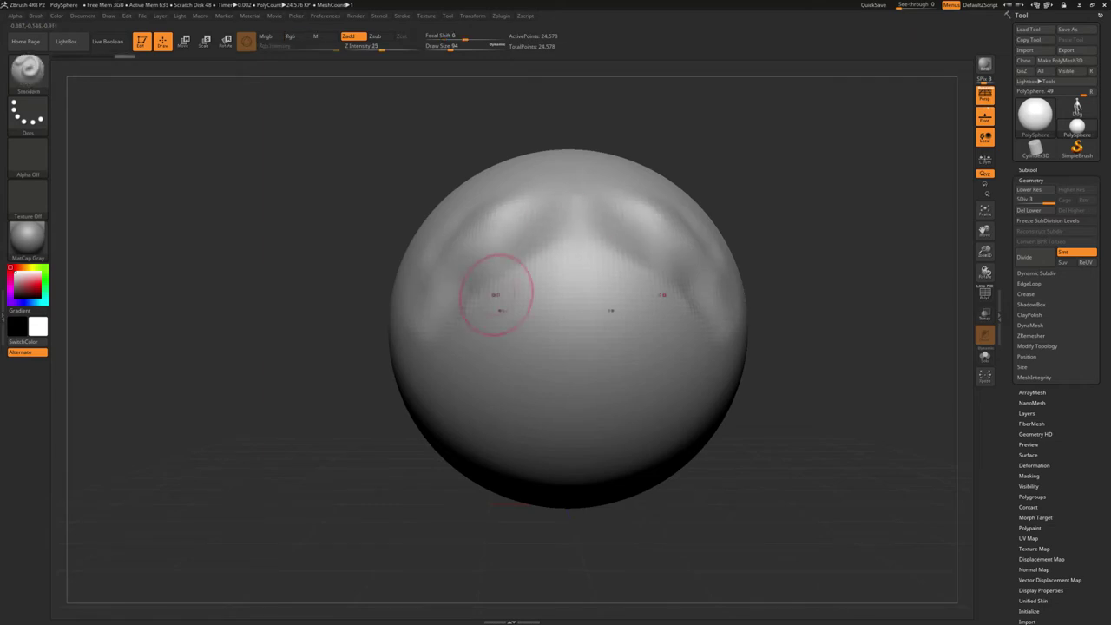
pyautogui.press('b')
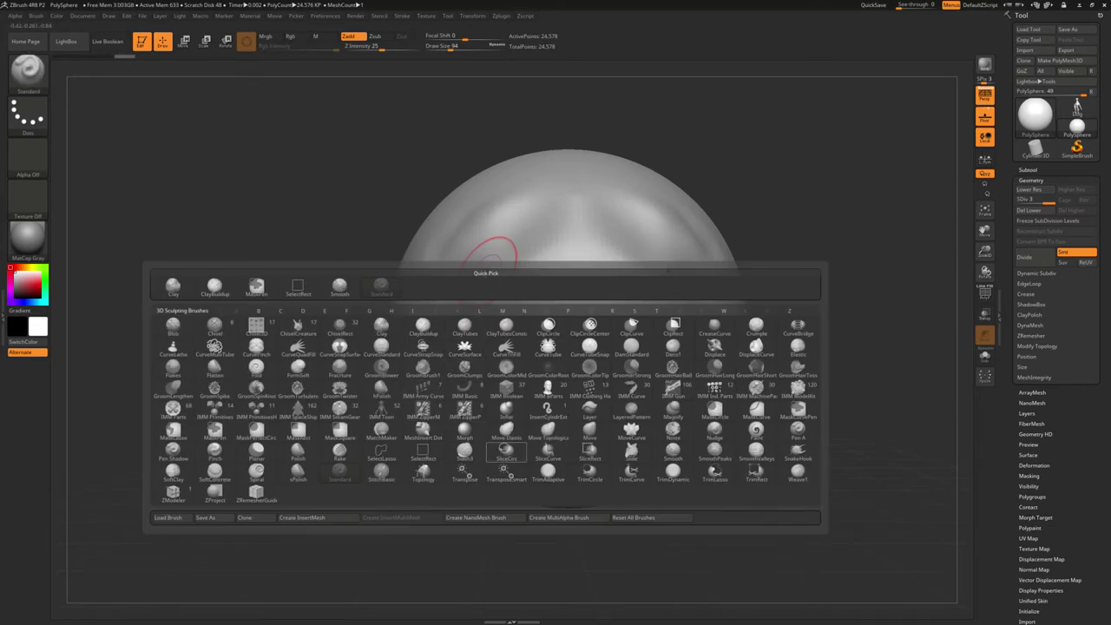
# Switch to the Smooth brush, dismiss its note, and undo six strokes toward a softer arc
pyautogui.click(673, 452)
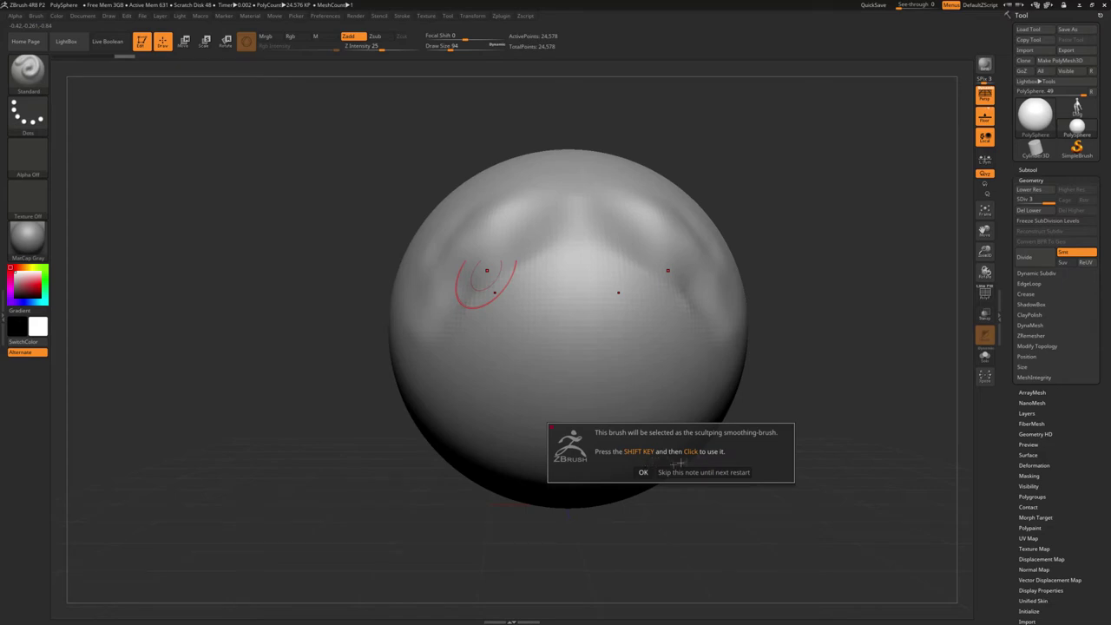
pyautogui.click(644, 472)
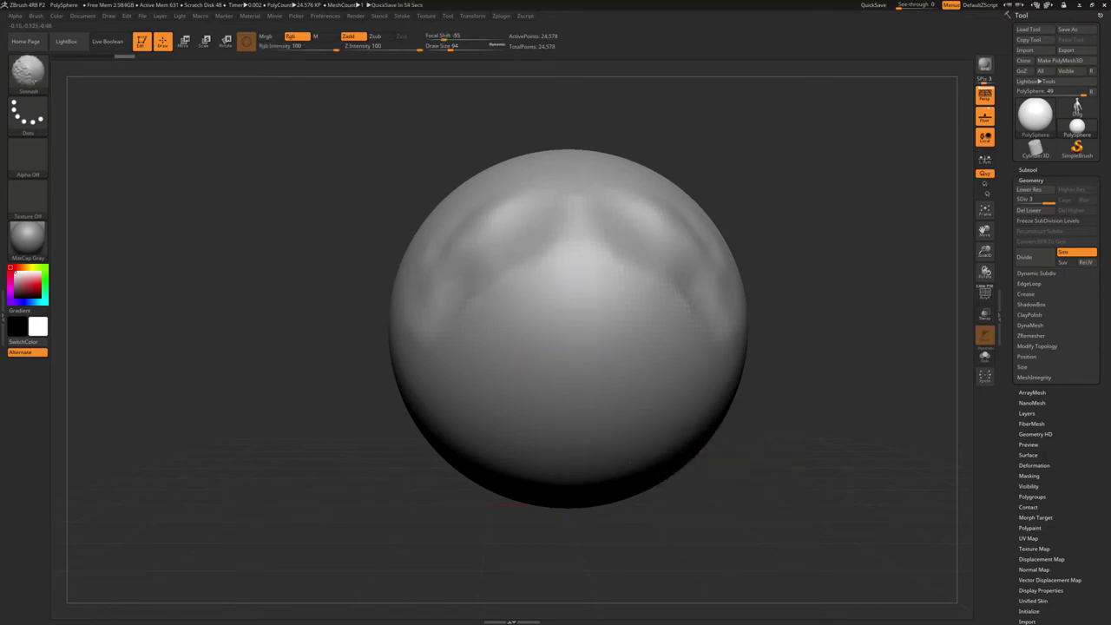
pyautogui.hotkey('ctrl', 'z')
pyautogui.hotkey('ctrl', 'z')
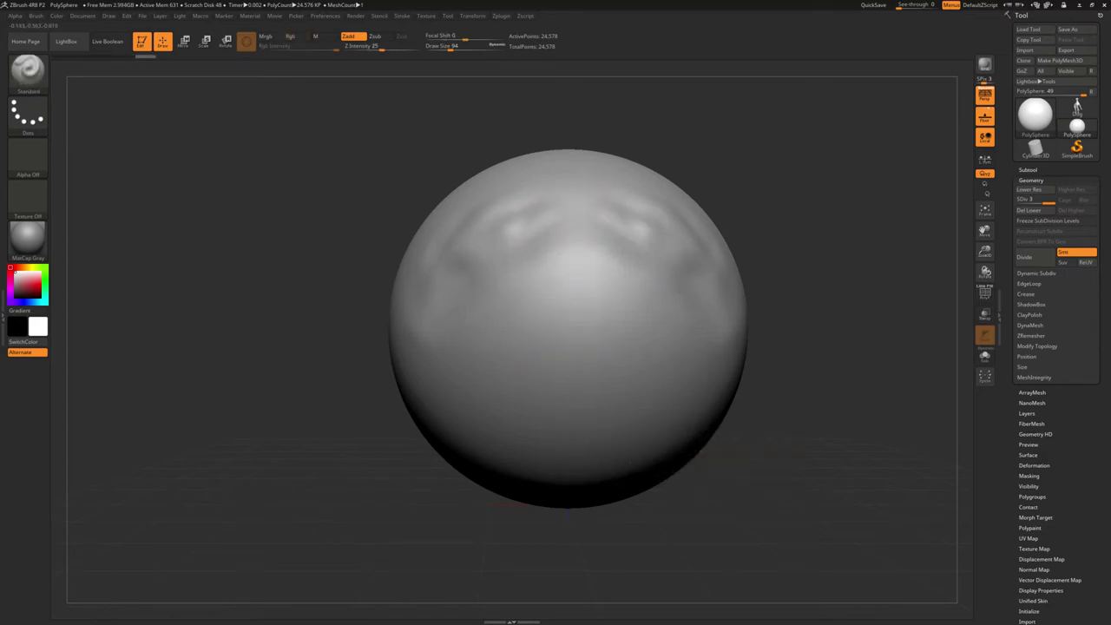
pyautogui.hotkey('ctrl', 'z')
pyautogui.hotkey('ctrl', 'z')
pyautogui.hotkey('ctrl', 'z')
pyautogui.hotkey('ctrl', 'z')
pyautogui.hotkey('ctrl', 'z')
pyautogui.hotkey('ctrl', 'z')
pyautogui.hotkey('ctrl', 'z')
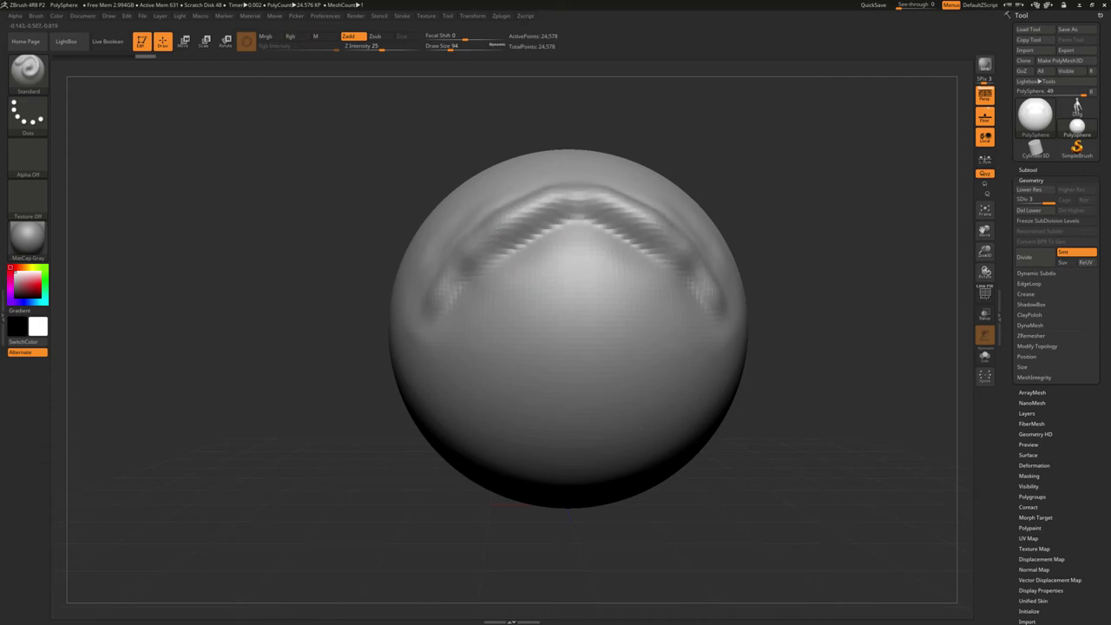
pyautogui.hotkey('ctrl', 'z')
pyautogui.hotkey('ctrl', 'z')
pyautogui.hotkey('ctrl', 'z')
pyautogui.hotkey('ctrl', 'z')
pyautogui.hotkey('ctrl', 'z')
pyautogui.hotkey('ctrl', 'z')
pyautogui.hotkey('ctrl', 'z')
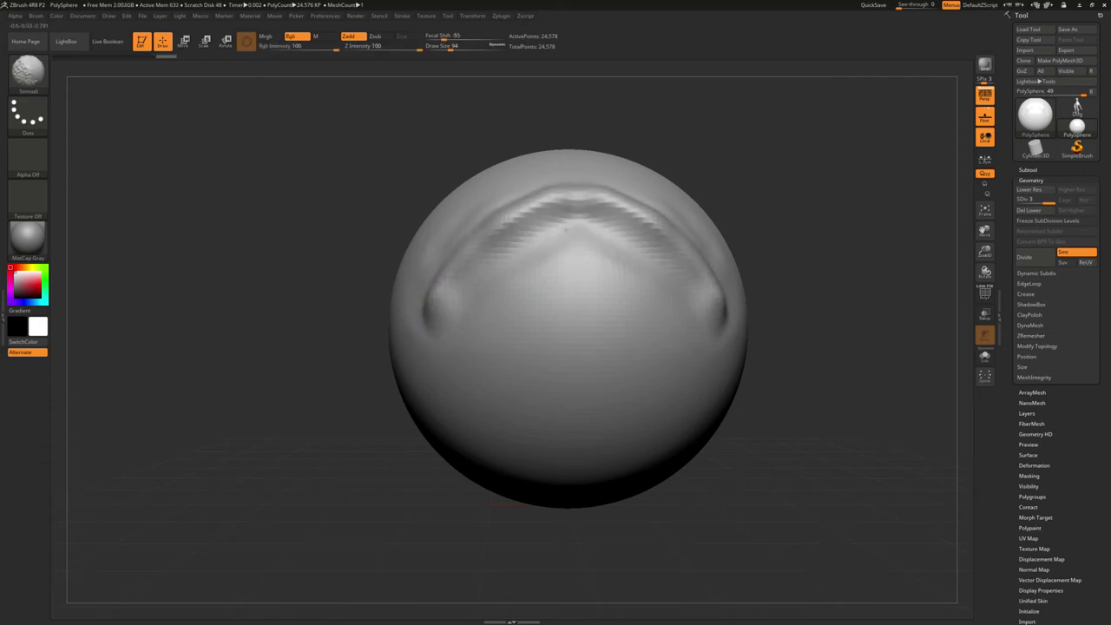
pyautogui.hotkey('ctrl', 'z')
pyautogui.hotkey('ctrl', 'z')
pyautogui.hotkey('ctrl', 'z')
pyautogui.hotkey('ctrl', 'z')
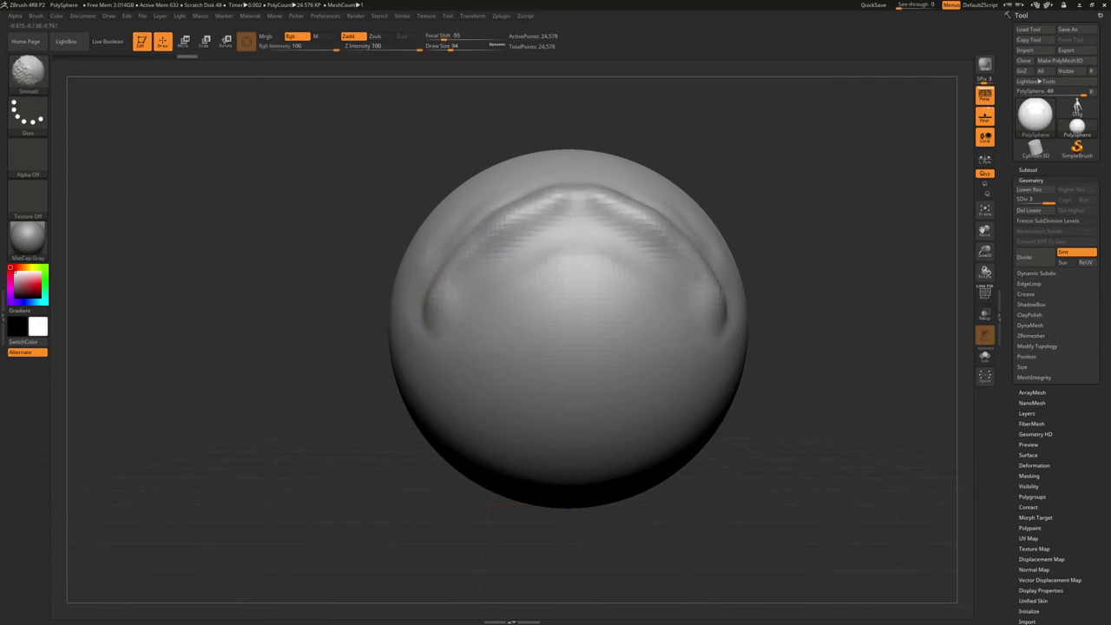
pyautogui.hotkey('ctrl', 'z')
pyautogui.hotkey('ctrl', 'z')
pyautogui.hotkey('ctrl', 'z')
pyautogui.hotkey('ctrl', 'z')
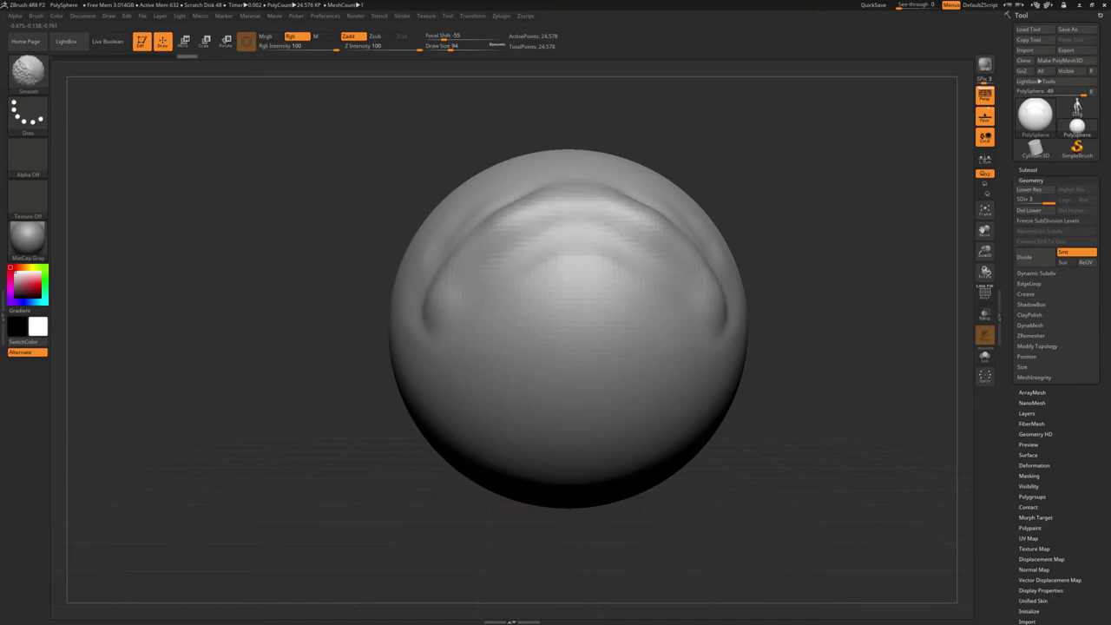
pyautogui.hotkey('ctrl', 'z')
pyautogui.hotkey('ctrl', 'z')
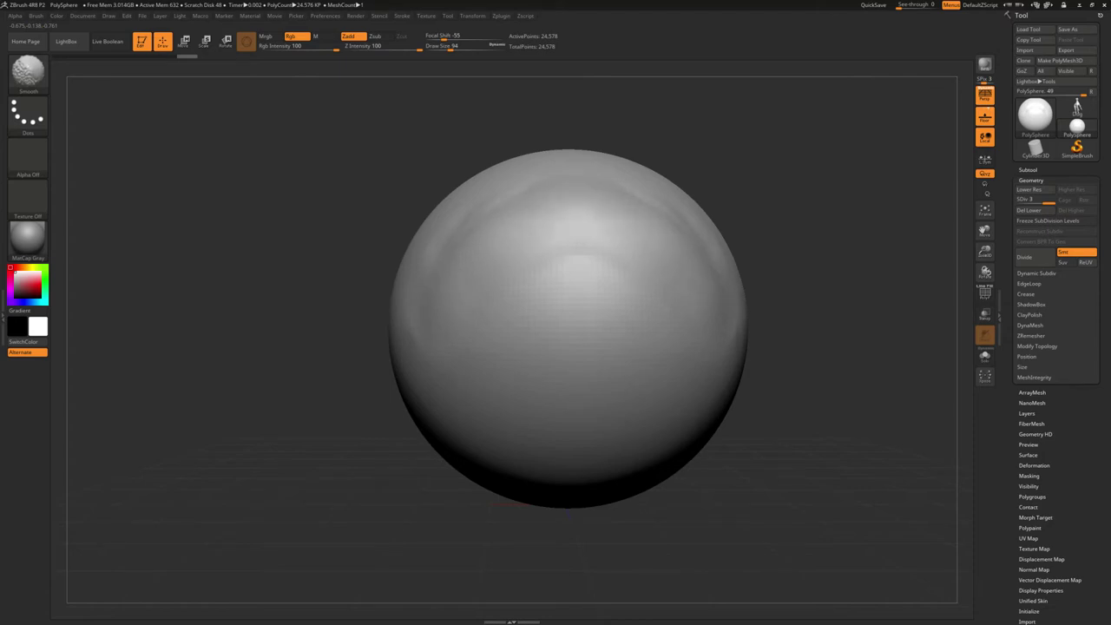
# Redo nine history states to replay the symmetric strokes on the sphere
pyautogui.hotkey('ctrl', 'shift', 'z')
pyautogui.hotkey('ctrl', 'shift', 'z')
pyautogui.hotkey('ctrl', 'shift', 'z')
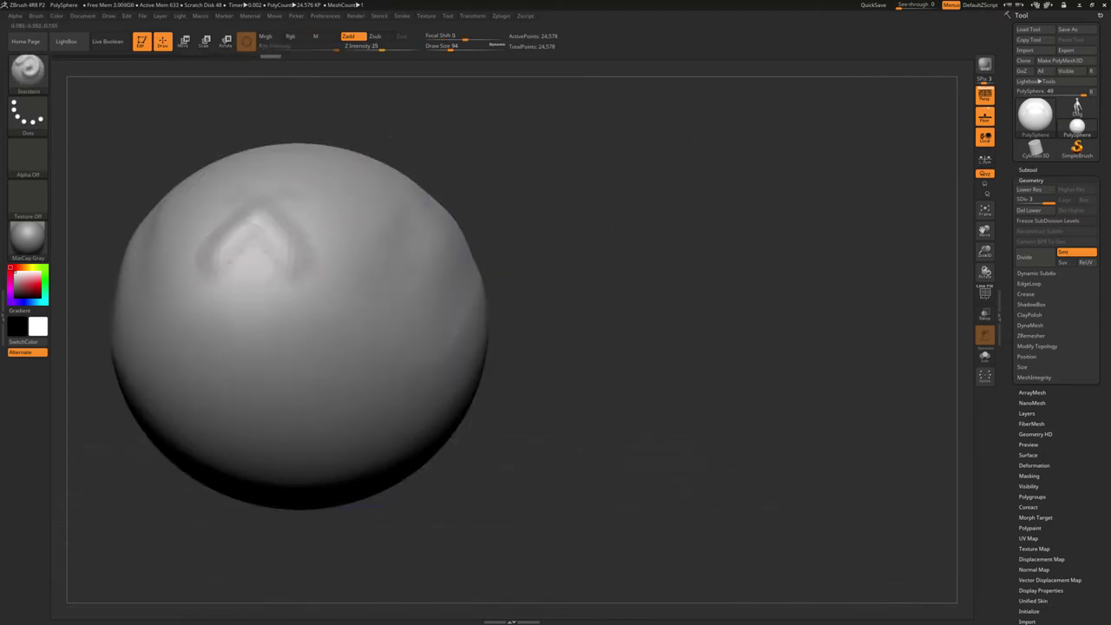
pyautogui.hotkey('ctrl', 'shift', 'z')
pyautogui.hotkey('ctrl', 'shift', 'z')
pyautogui.hotkey('ctrl', 'shift', 'z')
pyautogui.hotkey('ctrl', 'shift', 'z')
pyautogui.hotkey('ctrl', 'shift', 'z')
pyautogui.hotkey('ctrl', 'shift', 'z')
pyautogui.hotkey('ctrl', 'shift', 'z')
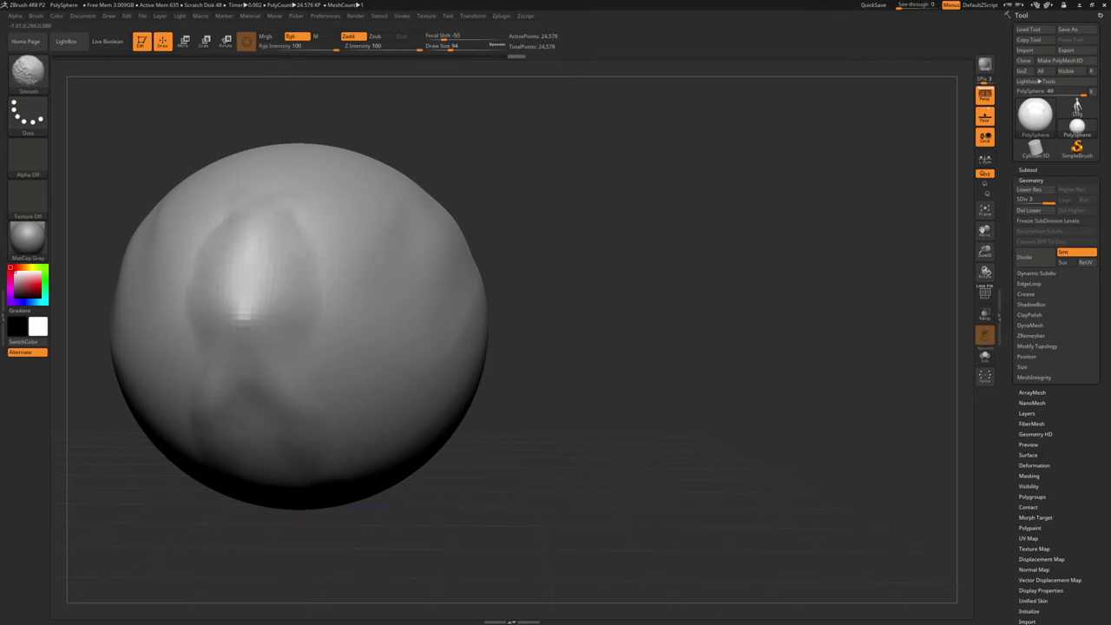
pyautogui.hotkey('ctrl', 'shift', 'z')
pyautogui.hotkey('ctrl', 'shift', 'z')
pyautogui.hotkey('ctrl', 'shift', 'z')
pyautogui.hotkey('ctrl', 'shift', 'z')
pyautogui.hotkey('ctrl', 'shift', 'z')
pyautogui.hotkey('ctrl', 'shift', 'z')
pyautogui.hotkey('ctrl', 'shift', 'z')
pyautogui.hotkey('ctrl', 'shift', 'z')
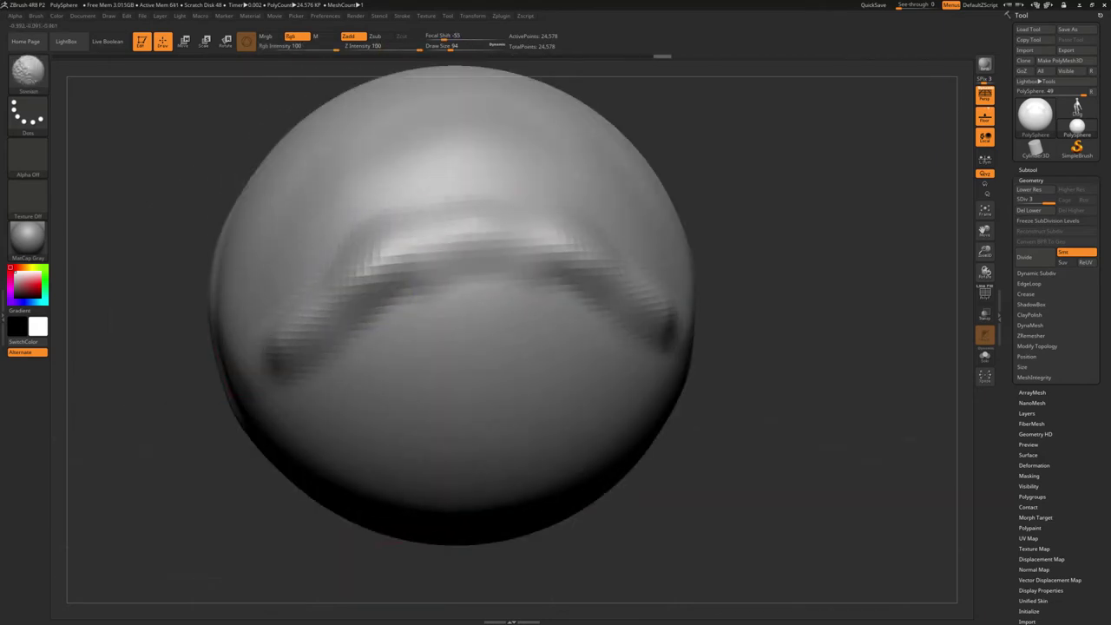
pyautogui.hotkey('ctrl', 'shift', 'z')
pyautogui.hotkey('ctrl', 'shift', 'z')
pyautogui.hotkey('ctrl', 'shift', 'z')
pyautogui.hotkey('ctrl', 'shift', 'z')
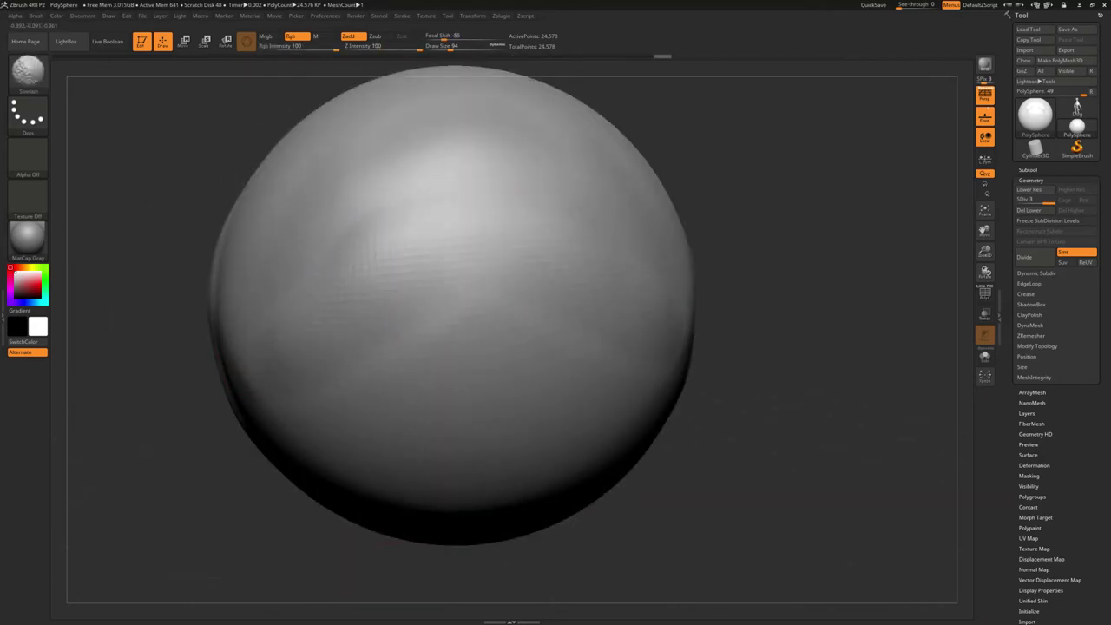
pyautogui.hotkey('ctrl', 'shift', 'z')
pyautogui.hotkey('ctrl', 'shift', 'z')
pyautogui.hotkey('ctrl', 'shift', 'z')
pyautogui.hotkey('ctrl', 'shift', 'z')
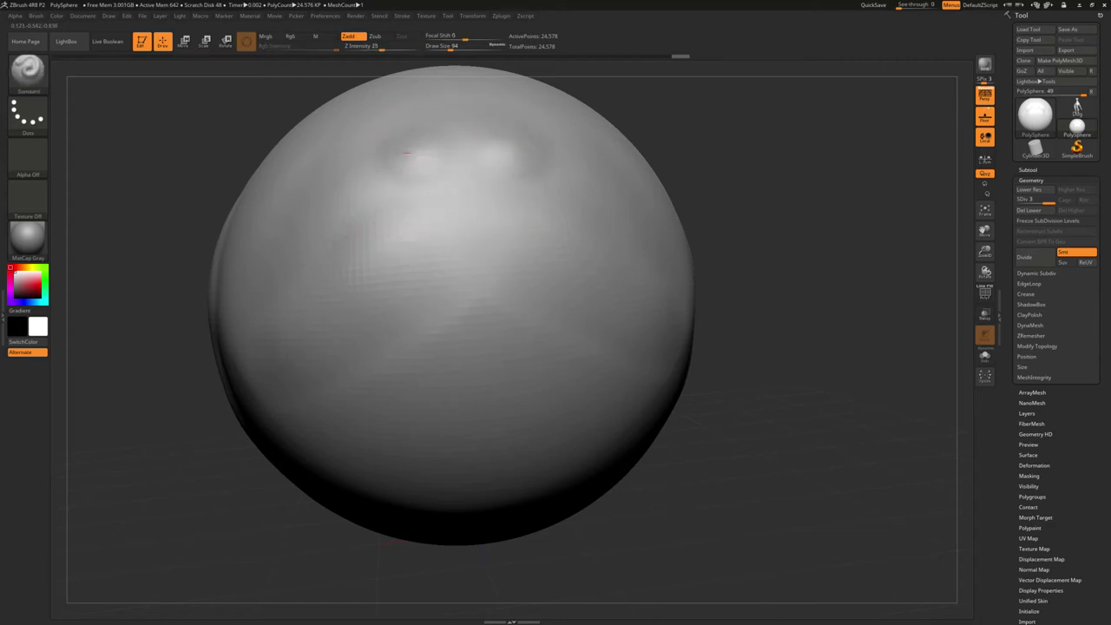
pyautogui.hotkey('ctrl', 'shift', 'z')
pyautogui.hotkey('ctrl', 'shift', 'z')
pyautogui.hotkey('ctrl', 'shift', 'z')
pyautogui.hotkey('ctrl', 'shift', 'z')
pyautogui.hotkey('ctrl', 'shift', 'z')
pyautogui.hotkey('ctrl', 'shift', 'z')
pyautogui.hotkey('ctrl', 'shift', 'z')
pyautogui.hotkey('ctrl', 'shift', 'z')
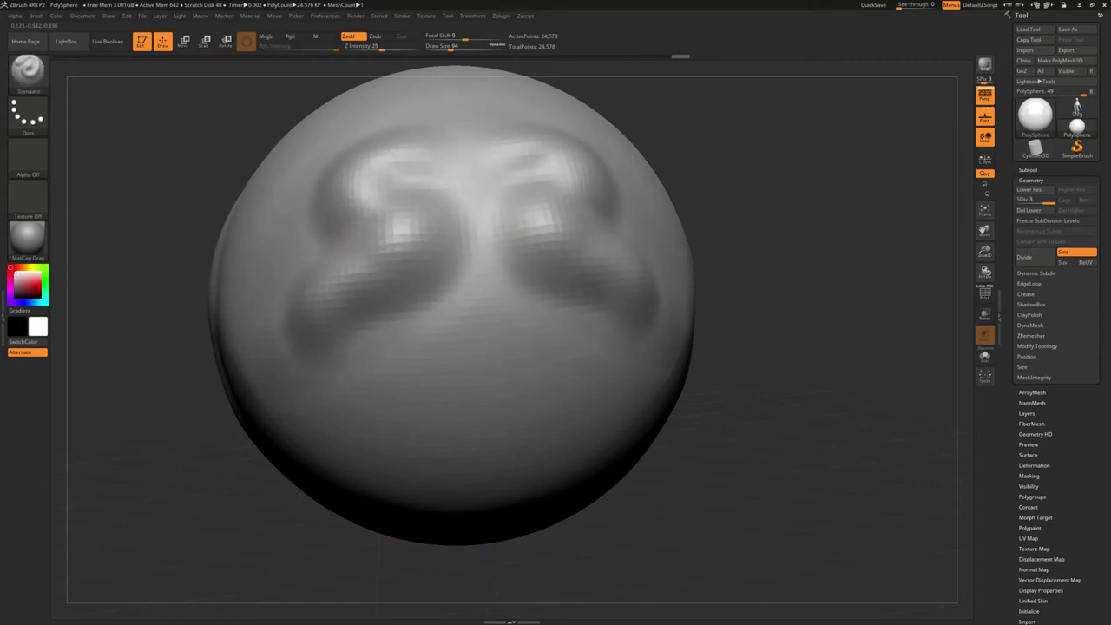
pyautogui.hotkey('ctrl', 'shift', 'z')
pyautogui.hotkey('ctrl', 'shift', 'z')
pyautogui.hotkey('ctrl', 'shift', 'z')
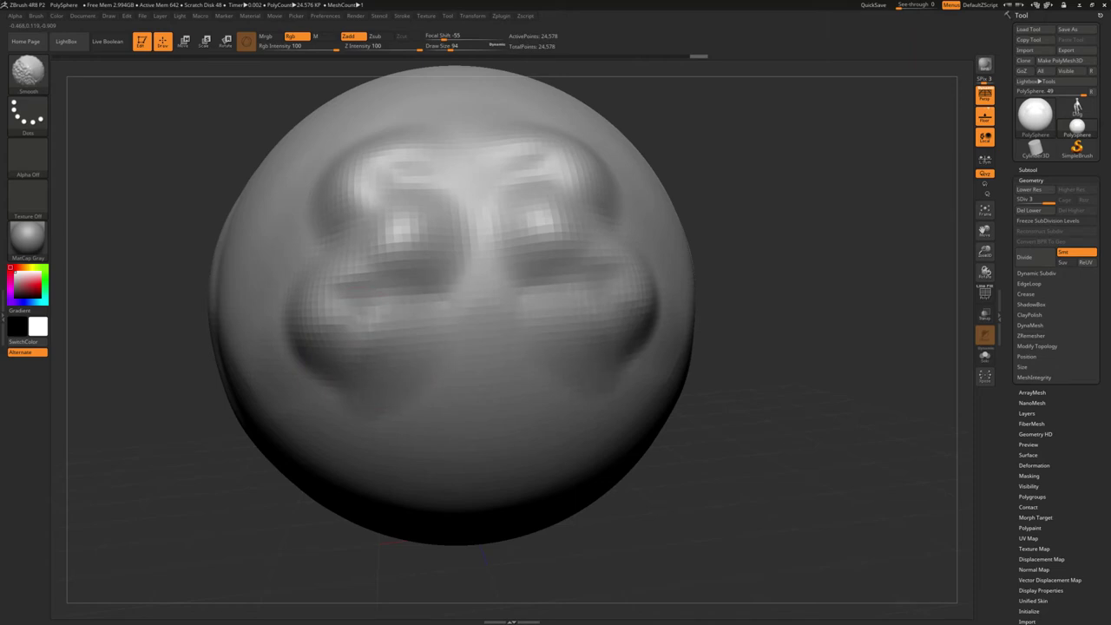
pyautogui.hotkey('ctrl', 'shift', 'z')
pyautogui.hotkey('ctrl', 'shift', 'z')
pyautogui.hotkey('ctrl', 'shift', 'z')
pyautogui.hotkey('ctrl', 'shift', 'z')
pyautogui.hotkey('ctrl', 'shift', 'z')
pyautogui.hotkey('ctrl', 'shift', 'z')
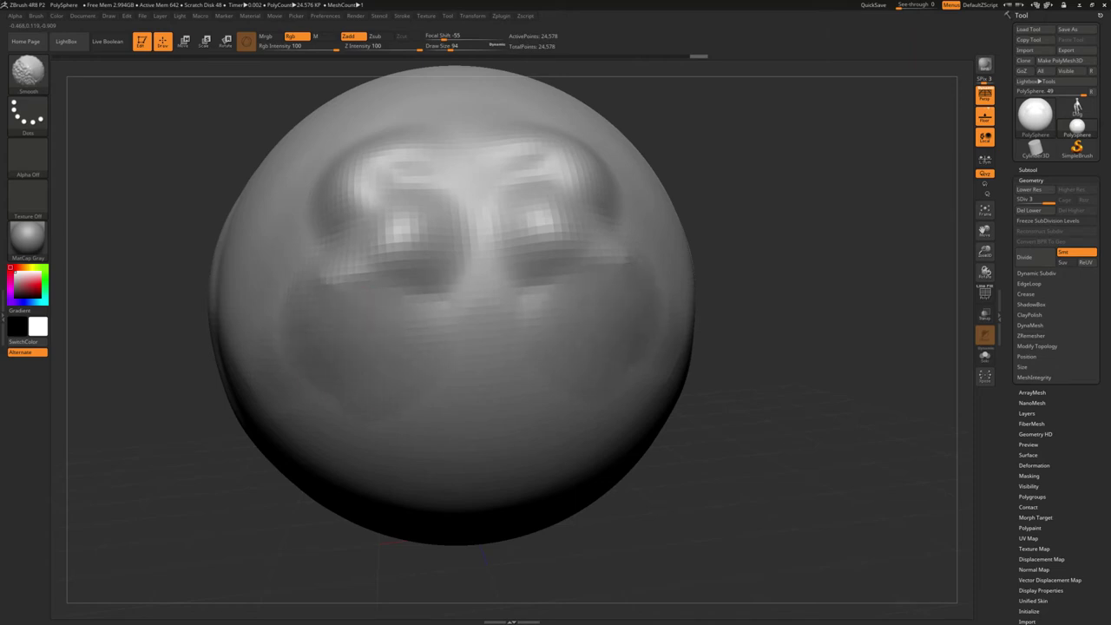
pyautogui.hotkey('ctrl', 'shift', 'z')
pyautogui.hotkey('ctrl', 'shift', 'z')
pyautogui.hotkey('ctrl', 'shift', 'z')
pyautogui.hotkey('ctrl', 'shift', 'z')
pyautogui.hotkey('ctrl', 'shift', 'z')
pyautogui.hotkey('ctrl', 'shift', 'z')
pyautogui.hotkey('ctrl', 'shift', 'z')
pyautogui.hotkey('ctrl', 'shift', 'z')
pyautogui.hotkey('ctrl', 'shift', 'z')
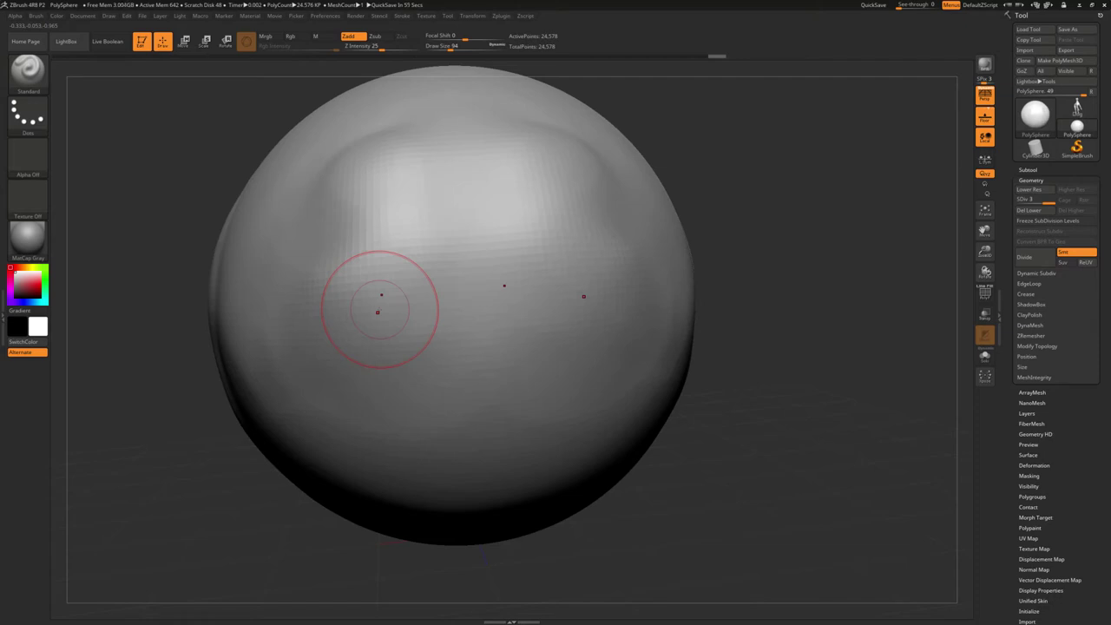
pyautogui.press('super')
pyautogui.press('a')
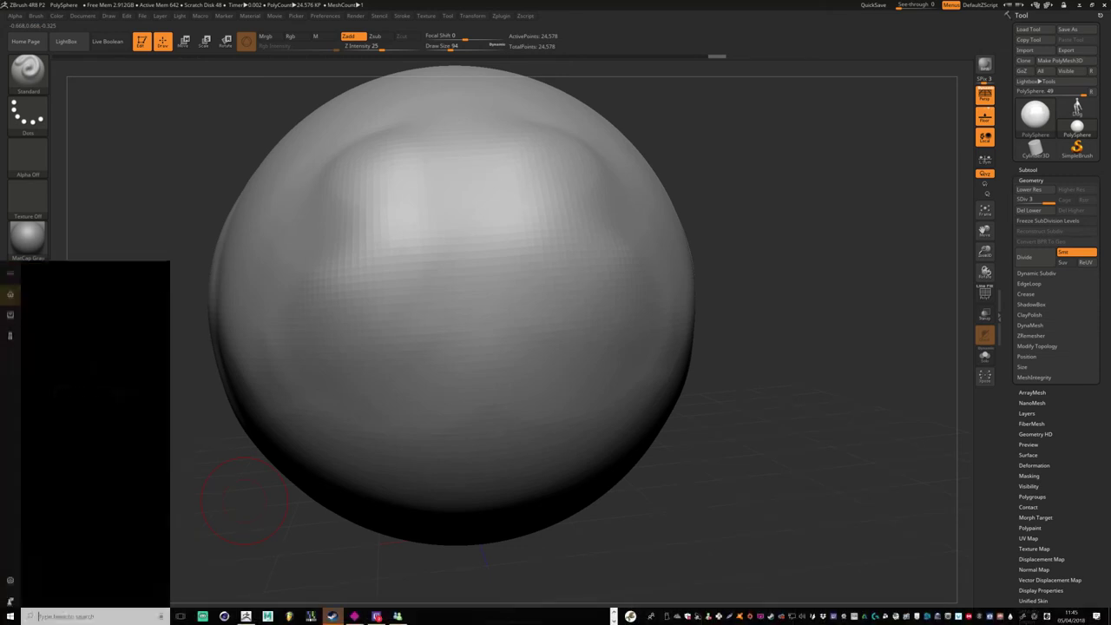
# Show the Pen tab of Wacom Tablet Properties, then raise two mirrored eye bumps on the sphere
pyautogui.write('wacom')
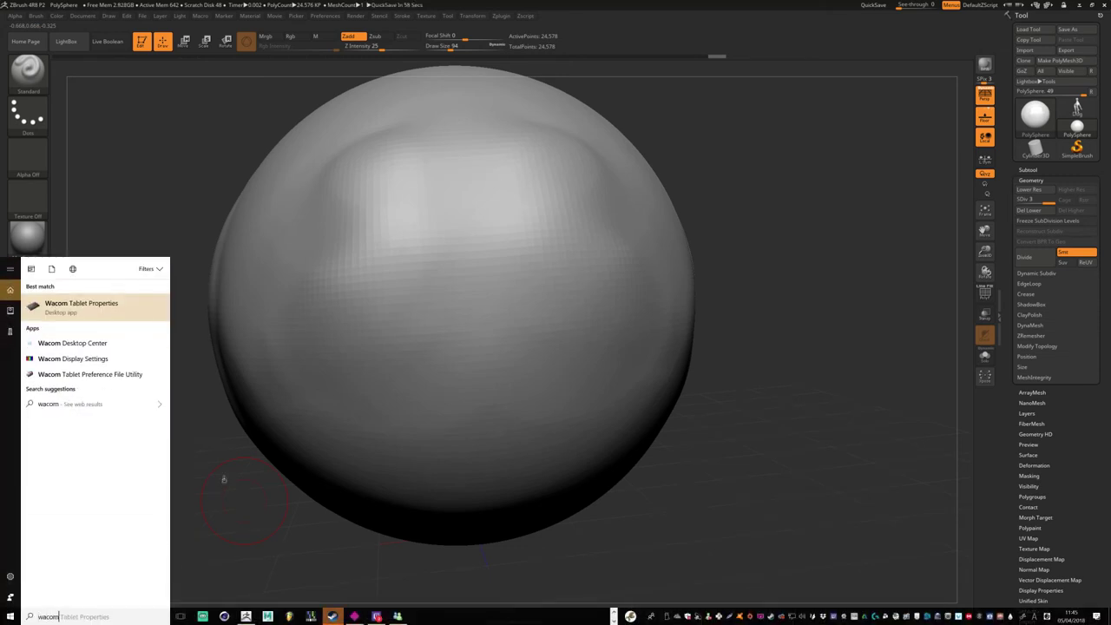
pyautogui.click(88, 313)
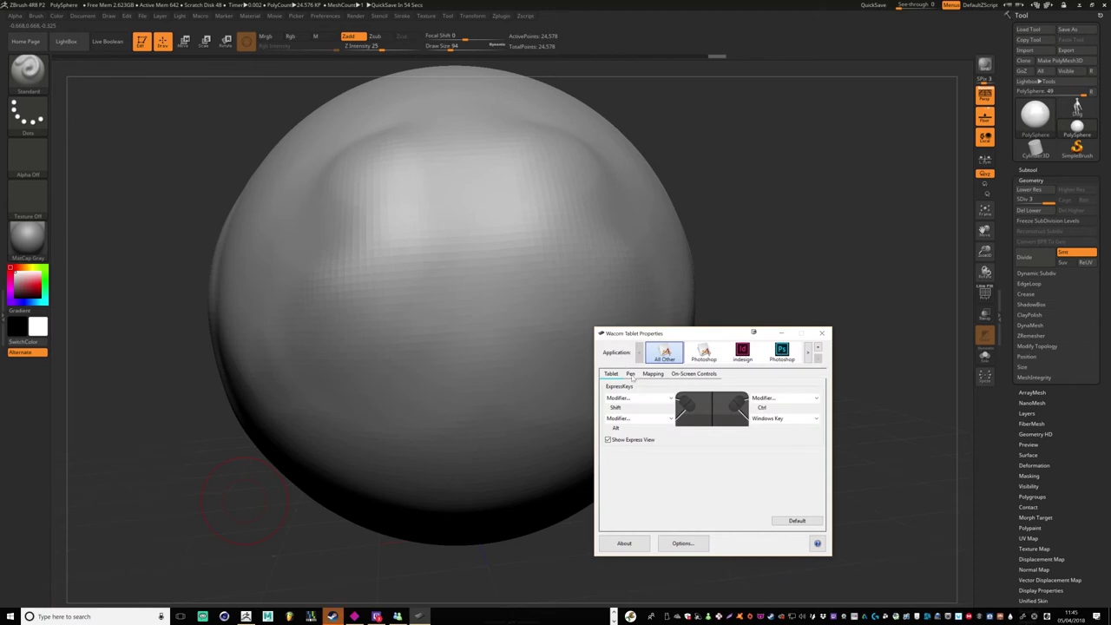
pyautogui.click(631, 374)
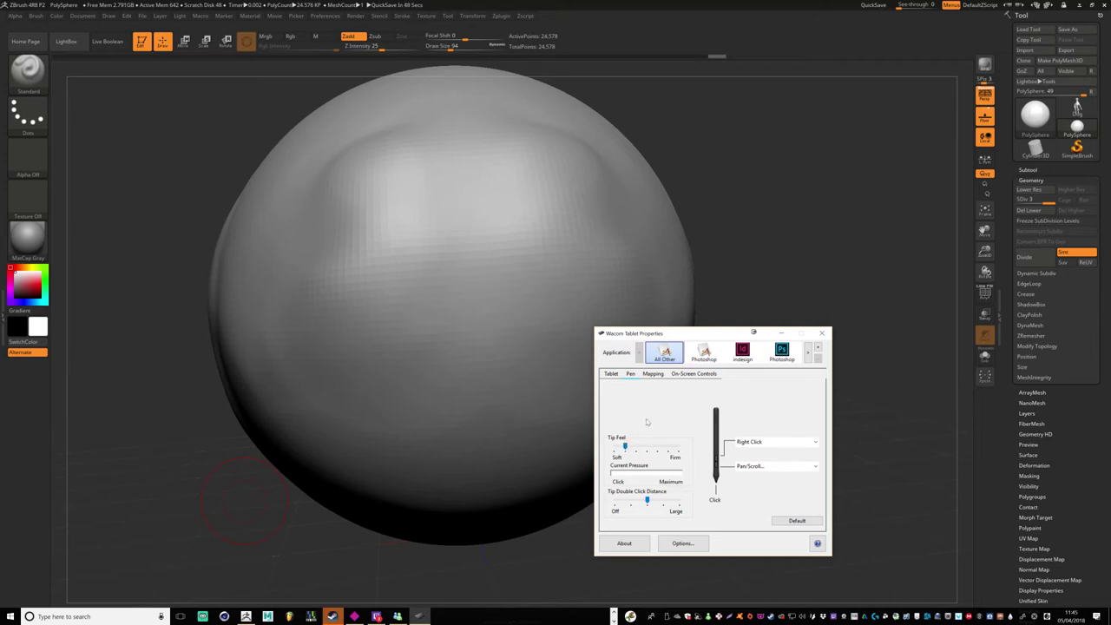
pyautogui.click(458, 359)
pyautogui.moveTo(447, 329); pyautogui.dragTo(382, 323)
# Sculpt eye sockets, a nose, a mouth groove, cheeks and the sides of a symmetric face
pyautogui.moveTo(364, 382); pyautogui.dragTo(434, 395)
pyautogui.moveTo(347, 343)
pyautogui.mouseDown()
pyautogui.moveTo(391, 408)
pyautogui.moveTo(486, 486)
pyautogui.mouseUp()
pyautogui.moveTo(391, 478); pyautogui.dragTo(364, 416)
pyautogui.moveTo(347, 469)
pyautogui.mouseDown()
pyautogui.moveTo(330, 365)
pyautogui.moveTo(364, 269)
pyautogui.mouseUp()
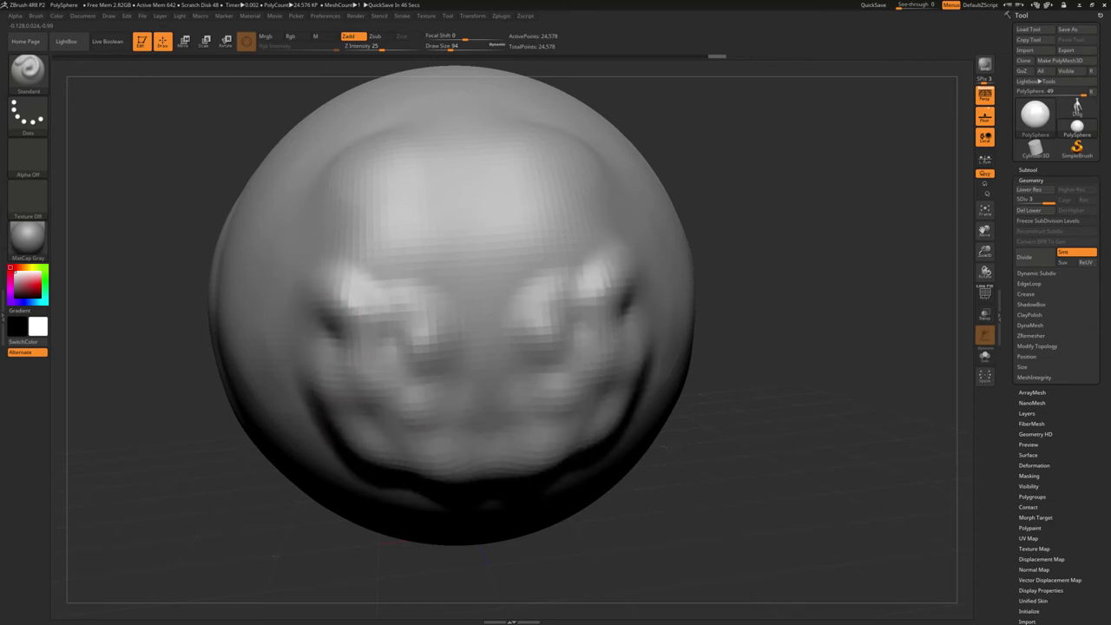
pyautogui.moveTo(304, 286); pyautogui.dragTo(330, 382)
# Smooth the new face from cheeks to eyes and refine around the eyes and nose
pyautogui.moveTo(408, 382)
pyautogui.mouseDown()
pyautogui.moveTo(486, 408)
pyautogui.moveTo(555, 374)
pyautogui.mouseUp()
pyautogui.keyDown('shift'); pyautogui.moveTo(451, 416); pyautogui.dragTo(529, 452); pyautogui.keyUp('shift')
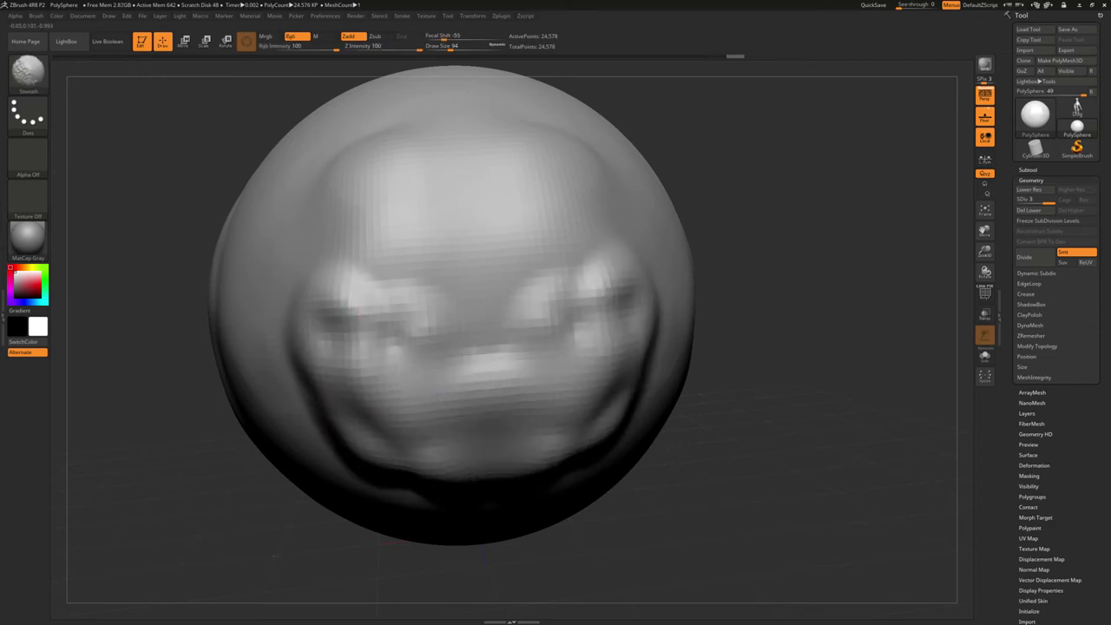
pyautogui.moveTo(408, 469)
pyautogui.keyDown('shift'); pyautogui.mouseDown()
pyautogui.moveTo(564, 460)
pyautogui.moveTo(616, 408)
pyautogui.mouseUp(); pyautogui.keyUp('shift')
pyautogui.moveTo(599, 338)
pyautogui.keyDown('shift'); pyautogui.mouseDown()
pyautogui.moveTo(598, 278)
pyautogui.moveTo(495, 343)
pyautogui.moveTo(475, 321)
pyautogui.moveTo(408, 364)
pyautogui.mouseUp(); pyautogui.keyUp('shift')
pyautogui.keyDown('shift'); pyautogui.moveTo(530, 321); pyautogui.dragTo(486, 399); pyautogui.keyUp('shift')
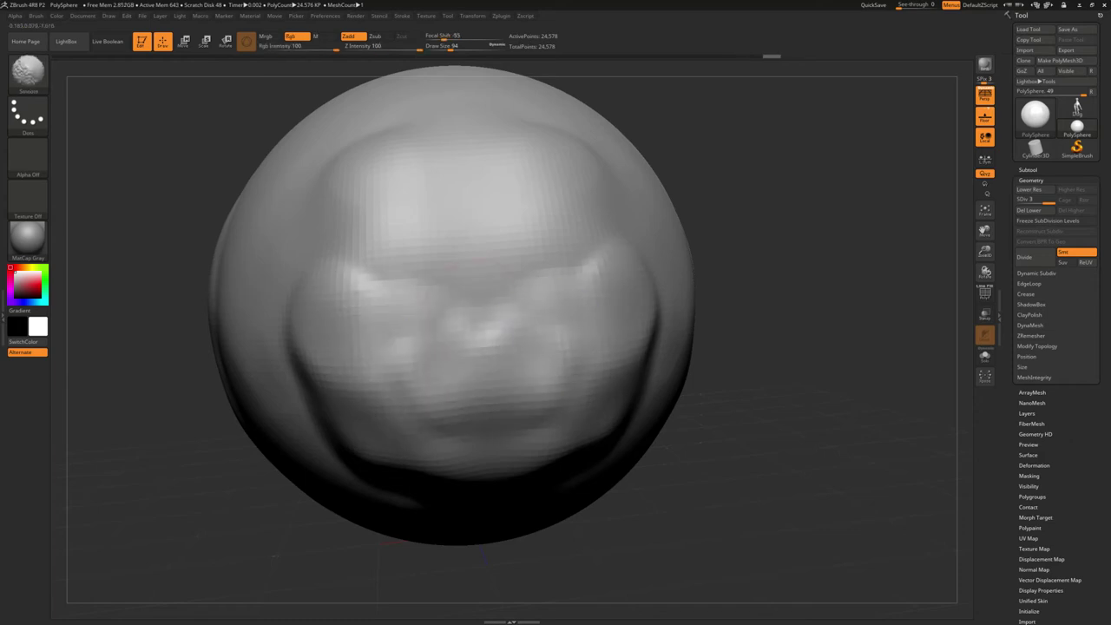
pyautogui.keyDown('shift'); pyautogui.moveTo(538, 373); pyautogui.dragTo(511, 330); pyautogui.keyUp('shift')
# Bring up Wacom Tablet Properties, then deepen the eye sockets, nose and mouth
pyautogui.press('super')
pyautogui.press('super')
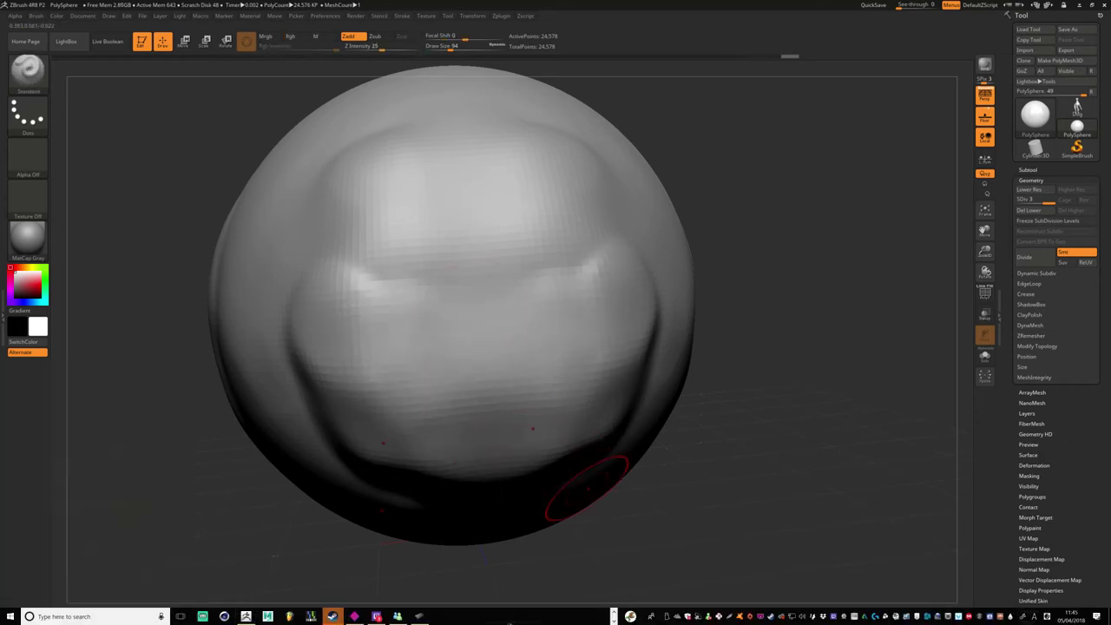
pyautogui.click(420, 616)
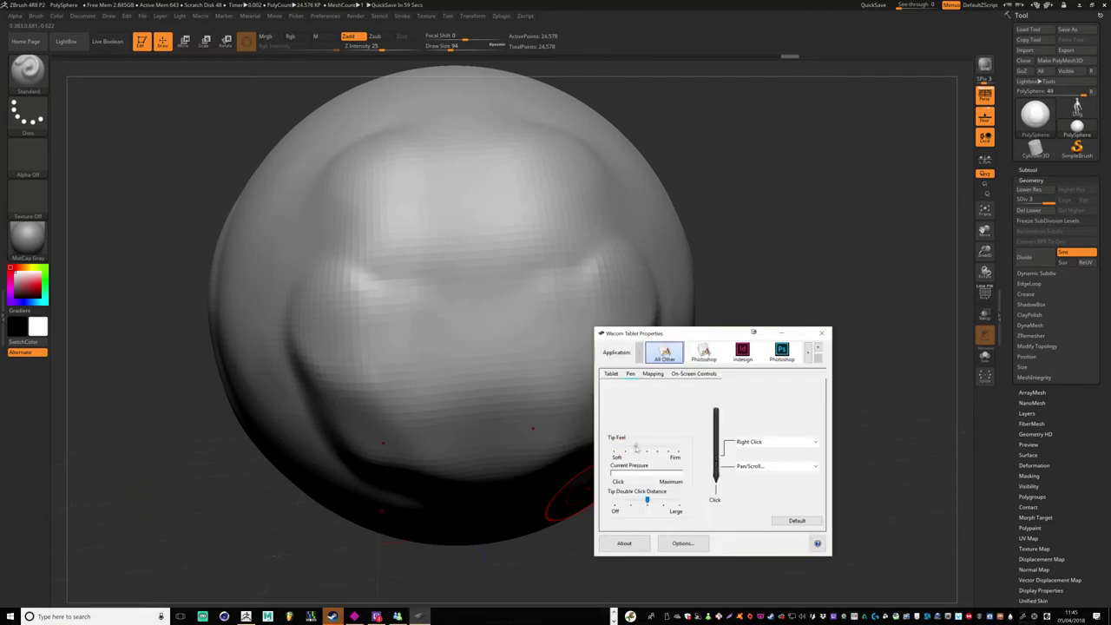
pyautogui.moveTo(469, 226)
pyautogui.mouseDown()
pyautogui.moveTo(454, 265)
pyautogui.moveTo(408, 313)
pyautogui.moveTo(555, 365)
pyautogui.mouseUp()
pyautogui.moveTo(382, 408); pyautogui.dragTo(590, 416)
# Smooth the carved eyes, nose, mouth, left cheek and mid-face
pyautogui.moveTo(418, 352)
pyautogui.keyDown('shift'); pyautogui.mouseDown()
pyautogui.moveTo(464, 260)
pyautogui.moveTo(539, 304)
pyautogui.moveTo(565, 408)
pyautogui.mouseUp(); pyautogui.keyUp('shift')
pyautogui.keyDown('shift'); pyautogui.moveTo(434, 408); pyautogui.dragTo(538, 430); pyautogui.keyUp('shift')
pyautogui.keyDown('shift'); pyautogui.moveTo(400, 450); pyautogui.dragTo(564, 436); pyautogui.keyUp('shift')
pyautogui.moveTo(434, 373)
pyautogui.keyDown('shift'); pyautogui.mouseDown()
pyautogui.moveTo(538, 381)
pyautogui.moveTo(555, 355)
pyautogui.mouseUp(); pyautogui.keyUp('shift')
pyautogui.keyDown('shift'); pyautogui.moveTo(356, 283); pyautogui.dragTo(593, 269); pyautogui.keyUp('shift')
pyautogui.keyDown('shift'); pyautogui.moveTo(295, 395); pyautogui.dragTo(321, 356); pyautogui.keyUp('shift')
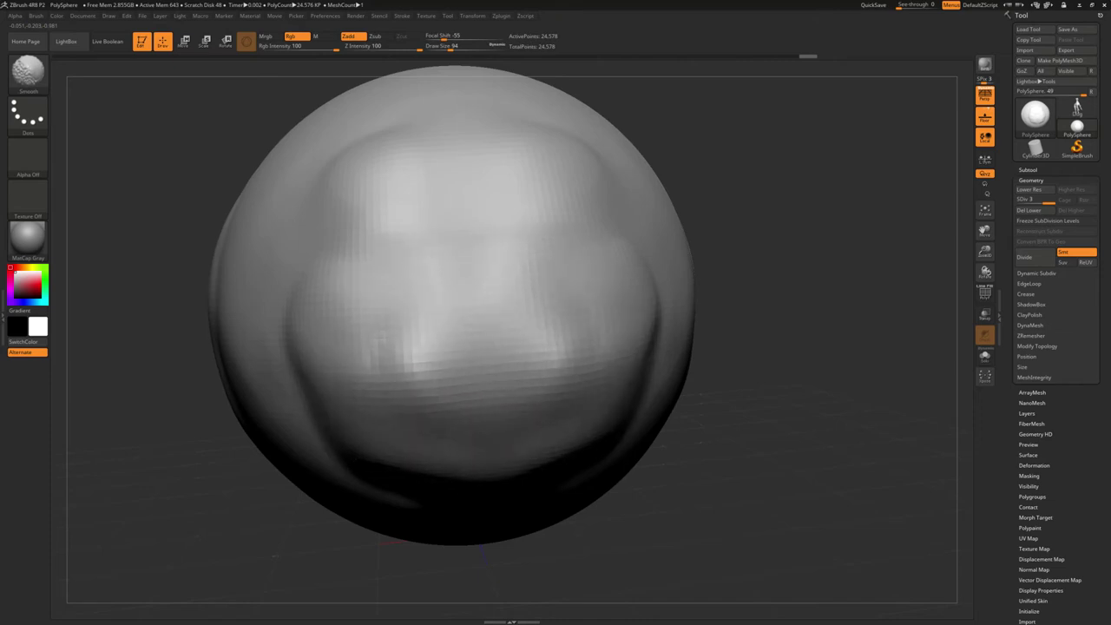
pyautogui.keyDown('shift'); pyautogui.moveTo(426, 363); pyautogui.dragTo(549, 351); pyautogui.keyUp('shift')
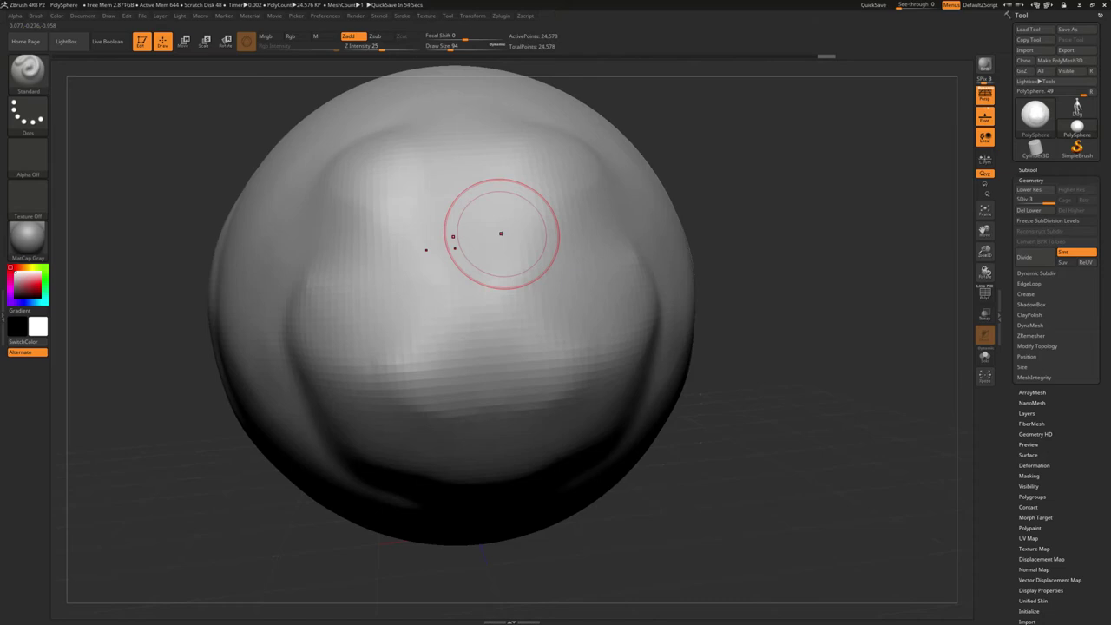
# Set the Wacom pen Tip Feel to medium and close the tablet settings
pyautogui.press('super')
pyautogui.press('Escape')
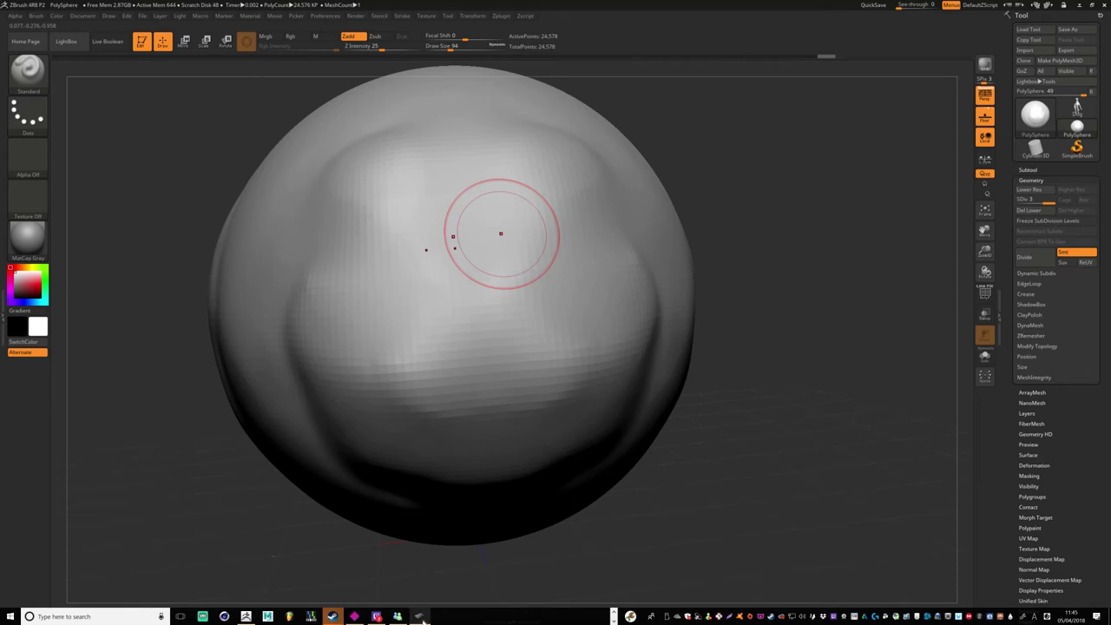
pyautogui.click(420, 615)
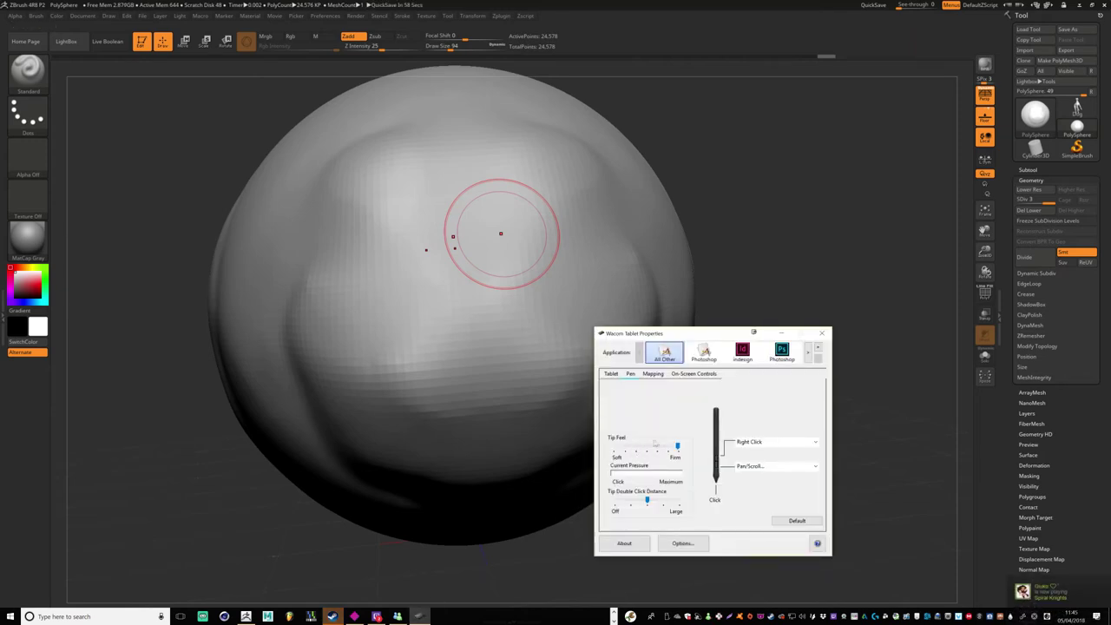
pyautogui.moveTo(677, 446); pyautogui.dragTo(646, 446)
pyautogui.click(823, 333)
# Carve a wide V-shaped crease across the middle and smooth it on both sides
pyautogui.moveTo(473, 274)
pyautogui.mouseDown()
pyautogui.moveTo(409, 280)
pyautogui.moveTo(325, 366)
pyautogui.moveTo(348, 371)
pyautogui.mouseUp()
pyautogui.moveTo(422, 273)
pyautogui.mouseDown()
pyautogui.moveTo(442, 289)
pyautogui.moveTo(471, 276)
pyautogui.mouseUp()
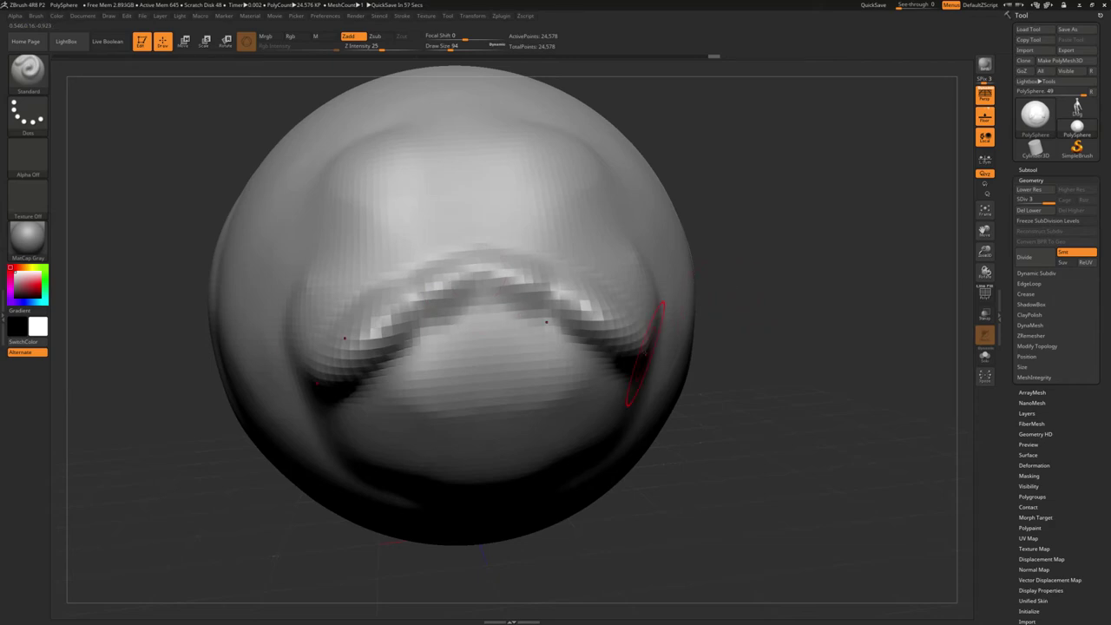
pyautogui.keyDown('shift'); pyautogui.moveTo(545, 322); pyautogui.dragTo(608, 338); pyautogui.keyUp('shift')
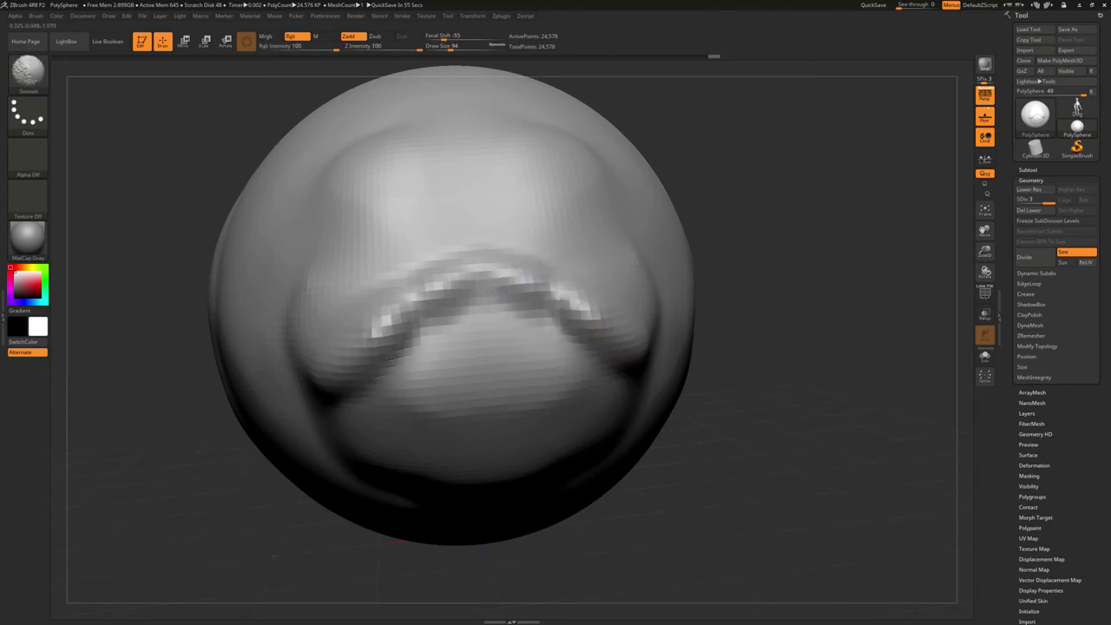
pyautogui.keyDown('shift'); pyautogui.moveTo(564, 304); pyautogui.dragTo(607, 348); pyautogui.keyUp('shift')
pyautogui.moveTo(393, 312)
pyautogui.keyDown('shift'); pyautogui.mouseDown()
pyautogui.moveTo(434, 286)
pyautogui.moveTo(409, 303)
pyautogui.mouseUp(); pyautogui.keyUp('shift')
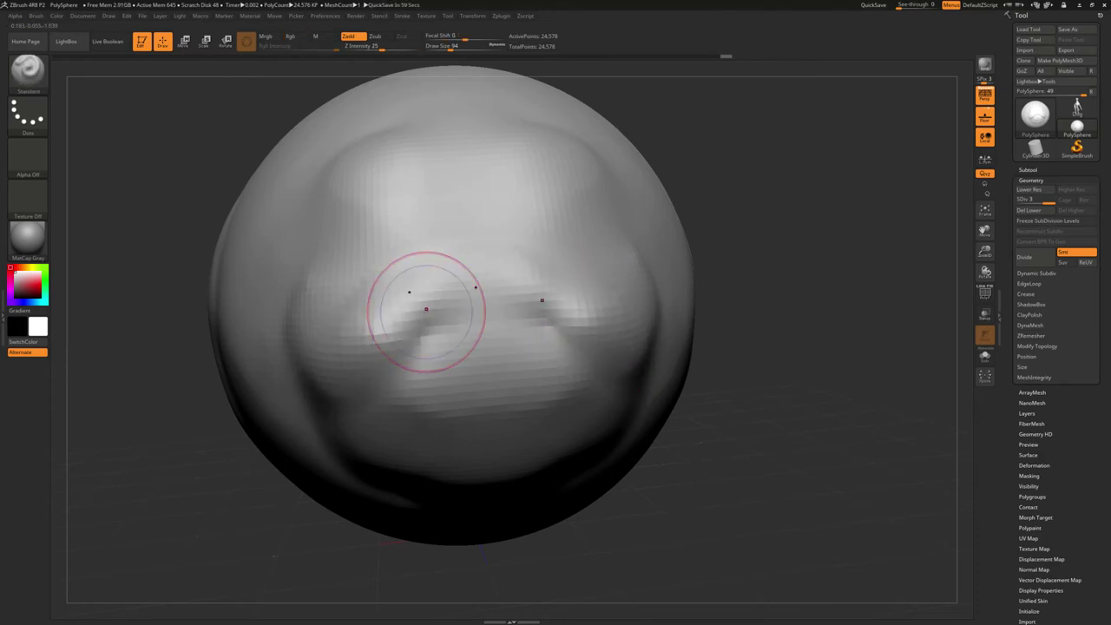
pyautogui.press('b')
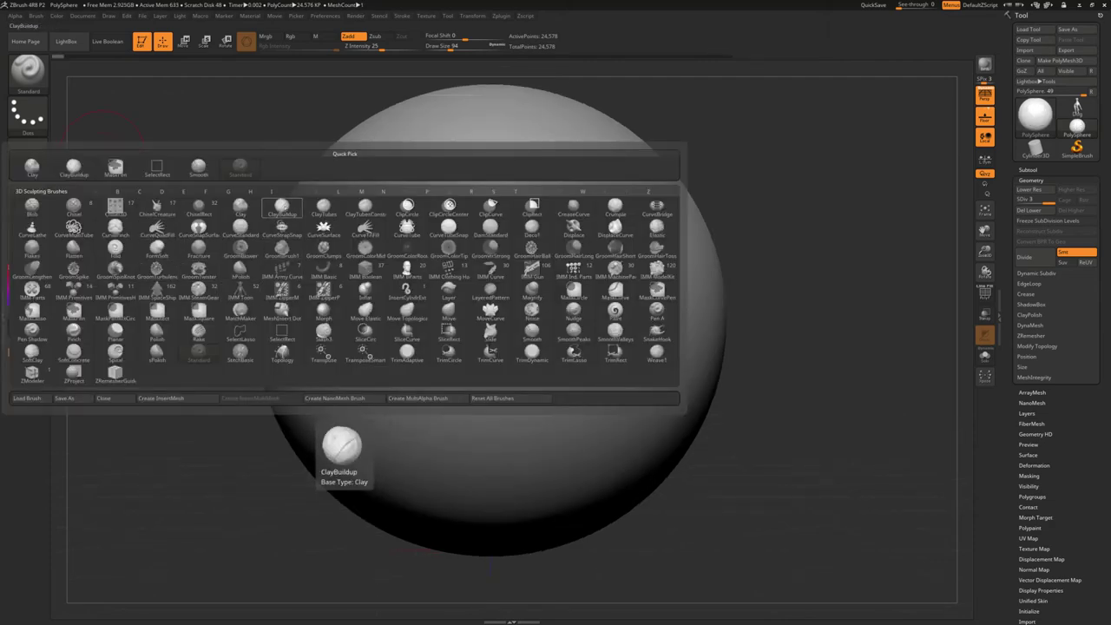
# With ClayBuildup, undo the first curved stroke, discard later history, and lay a new mirrored clay stroke
pyautogui.click(281, 209)
pyautogui.moveTo(446, 154); pyautogui.dragTo(306, 273)
pyautogui.hotkey('ctrl', 'z')
pyautogui.click(338, 270)
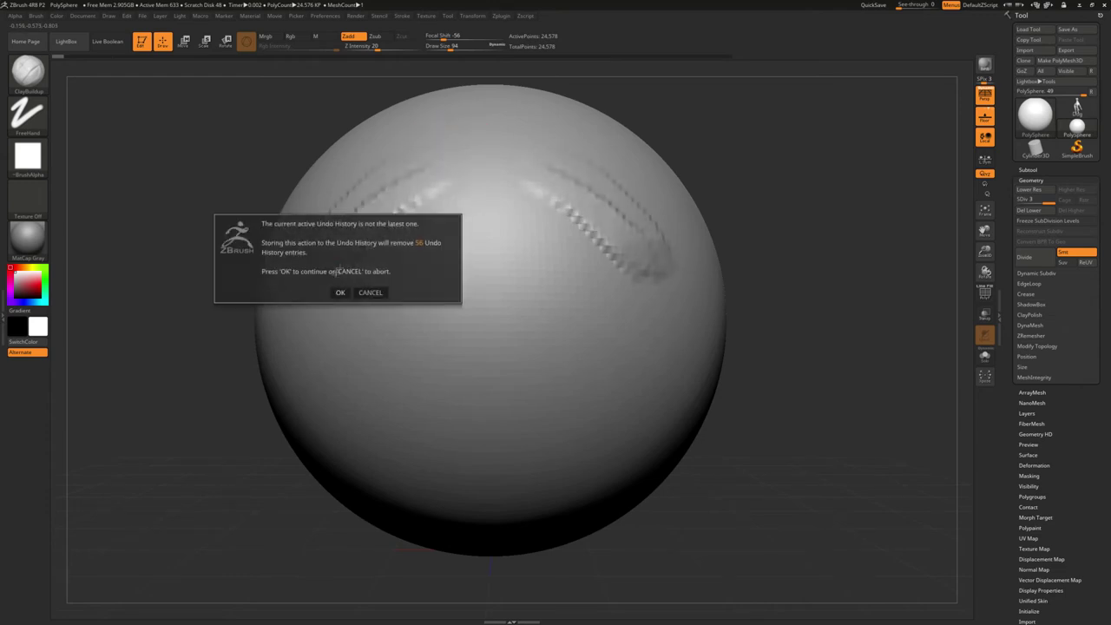
pyautogui.click(341, 292)
pyautogui.moveTo(330, 299)
pyautogui.mouseDown()
pyautogui.moveTo(445, 234)
pyautogui.moveTo(460, 335)
pyautogui.mouseUp()
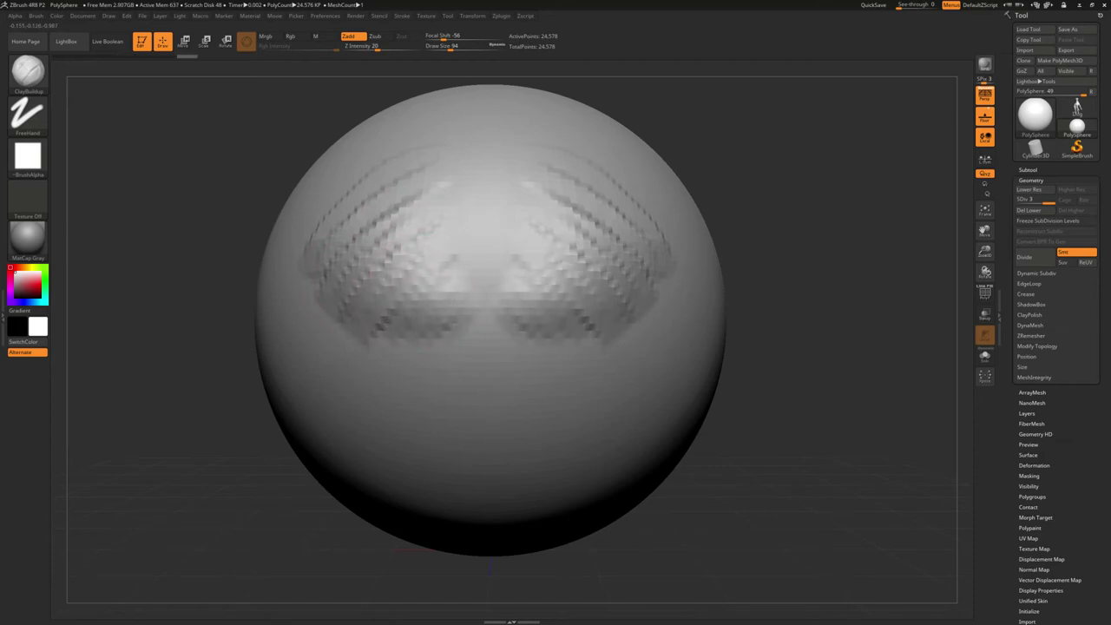
# Build clay arcs across the upper sphere, filling the centre with chevrons and horizontal bands
pyautogui.moveTo(371, 162)
pyautogui.mouseDown()
pyautogui.moveTo(447, 141)
pyautogui.moveTo(347, 187)
pyautogui.moveTo(317, 299)
pyautogui.mouseUp()
pyautogui.moveTo(343, 252); pyautogui.dragTo(386, 204)
pyautogui.moveTo(434, 143)
pyautogui.mouseDown()
pyautogui.moveTo(438, 170)
pyautogui.moveTo(482, 143)
pyautogui.mouseUp()
pyautogui.moveTo(408, 161)
pyautogui.mouseDown()
pyautogui.moveTo(495, 261)
pyautogui.moveTo(468, 238)
pyautogui.moveTo(387, 217)
pyautogui.mouseUp()
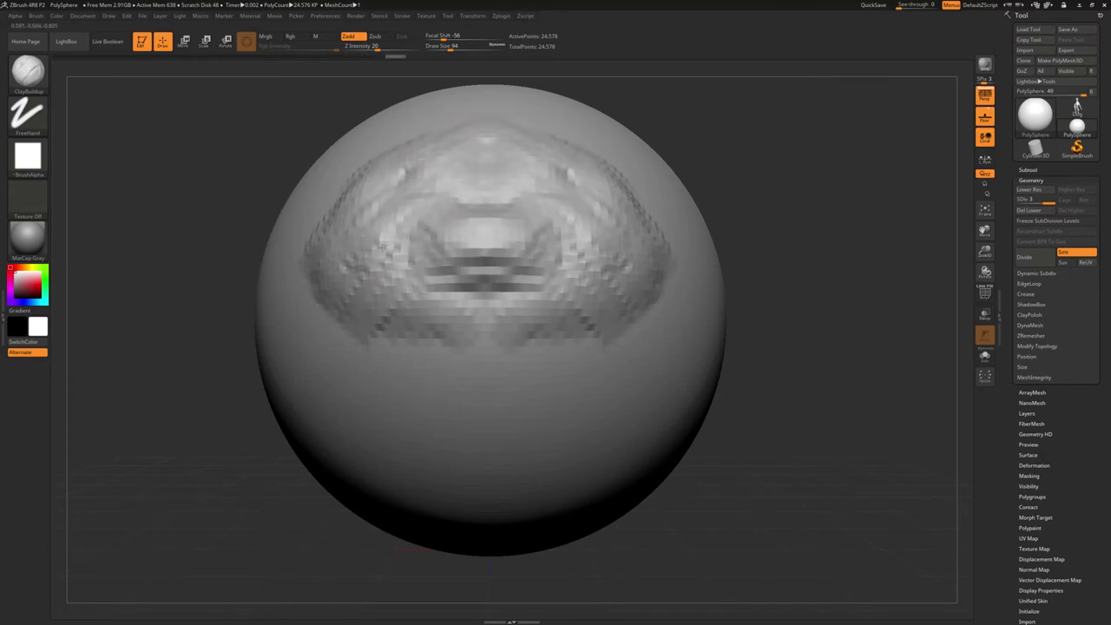
pyautogui.moveTo(369, 279)
pyautogui.mouseDown()
pyautogui.moveTo(408, 295)
pyautogui.moveTo(451, 260)
pyautogui.moveTo(452, 196)
pyautogui.mouseUp()
pyautogui.moveTo(408, 261); pyautogui.dragTo(451, 199)
pyautogui.moveTo(391, 217)
pyautogui.mouseDown()
pyautogui.moveTo(443, 156)
pyautogui.moveTo(451, 226)
pyautogui.moveTo(364, 295)
pyautogui.mouseUp()
# Add ridges and bands in the lower middle, then Divide the mesh twice
pyautogui.moveTo(356, 365)
pyautogui.mouseDown()
pyautogui.moveTo(451, 347)
pyautogui.moveTo(434, 395)
pyautogui.moveTo(469, 390)
pyautogui.mouseUp()
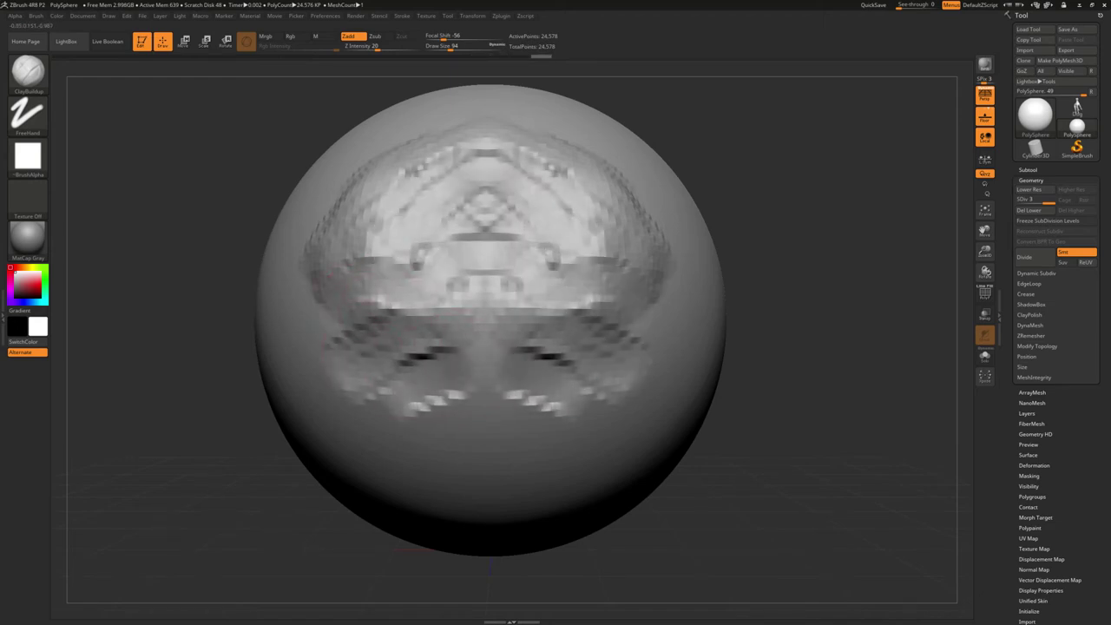
pyautogui.moveTo(347, 426); pyautogui.dragTo(434, 347)
pyautogui.moveTo(348, 377); pyautogui.dragTo(443, 351)
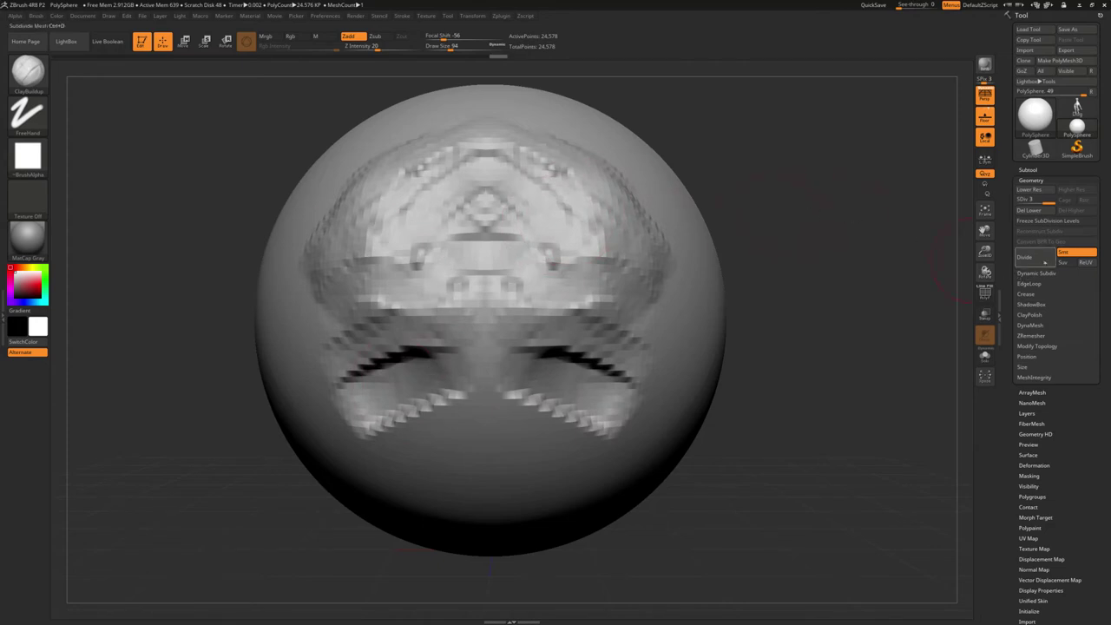
pyautogui.click(1041, 258)
pyautogui.click(1046, 258)
# Subdivide to level 6 and build up a clay bulge over the central mouth area
pyautogui.click(1042, 258)
pyautogui.moveTo(473, 408)
pyautogui.mouseDown()
pyautogui.moveTo(460, 364)
pyautogui.moveTo(434, 408)
pyautogui.moveTo(365, 451)
pyautogui.moveTo(395, 473)
pyautogui.moveTo(516, 410)
pyautogui.mouseUp()
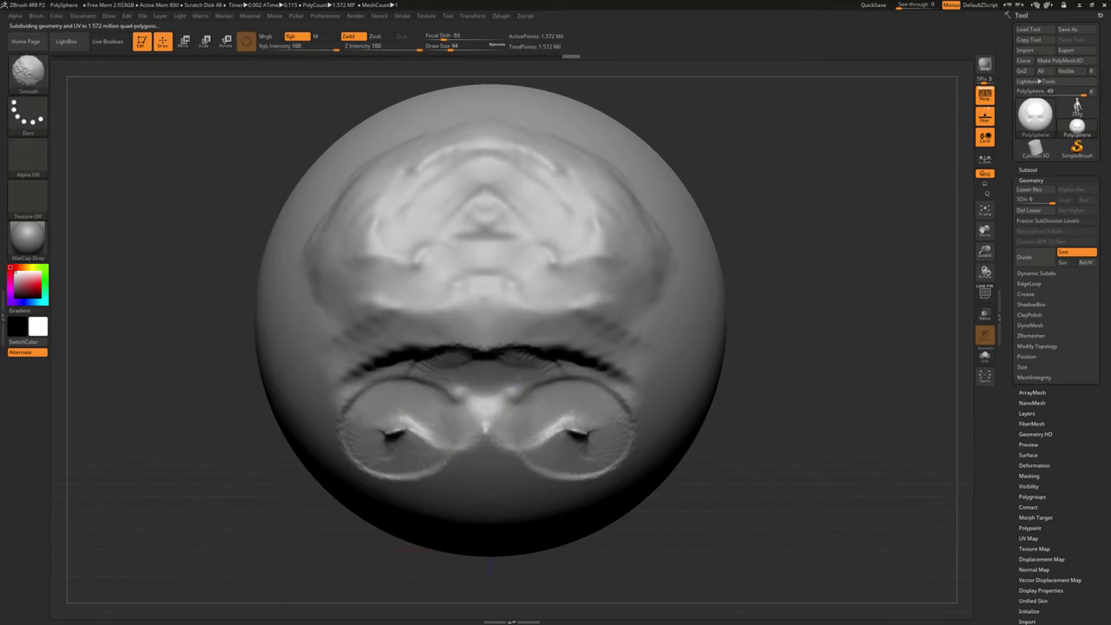
pyautogui.moveTo(460, 386)
pyautogui.mouseDown()
pyautogui.moveTo(538, 403)
pyautogui.moveTo(486, 347)
pyautogui.moveTo(473, 390)
pyautogui.moveTo(512, 382)
pyautogui.moveTo(473, 373)
pyautogui.moveTo(490, 395)
pyautogui.mouseUp()
pyautogui.press('shift')
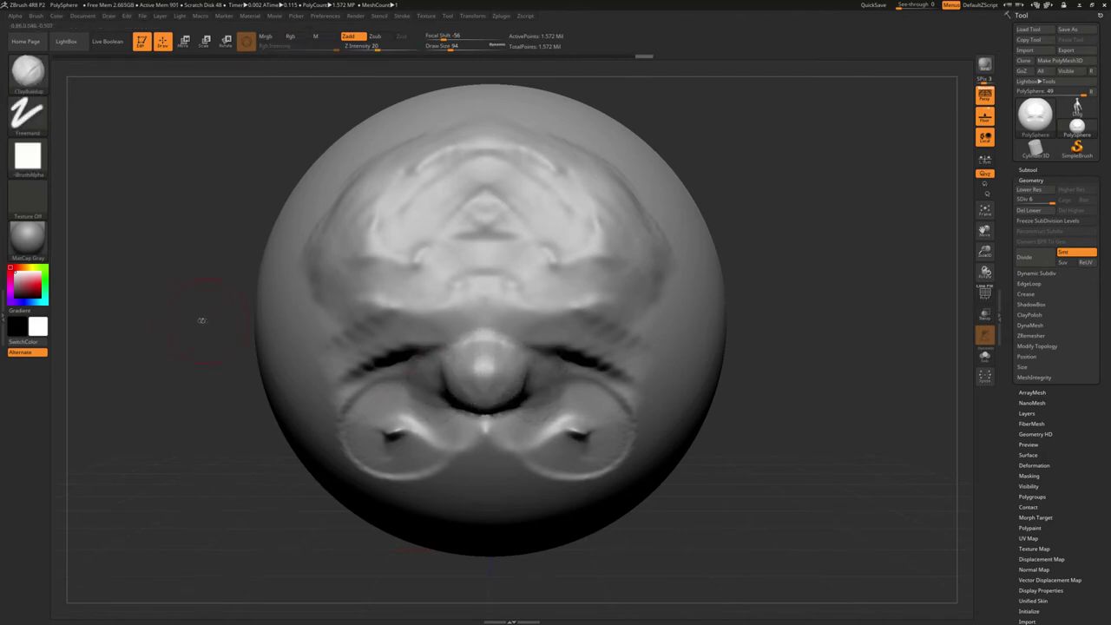
# Sculpt an S-shaped clay stroke on the side, smooth its top, and add a strip from the ear
pyautogui.moveTo(203, 318); pyautogui.dragTo(417, 223)
pyautogui.moveTo(499, 163)
pyautogui.mouseDown()
pyautogui.moveTo(373, 228)
pyautogui.moveTo(464, 335)
pyautogui.moveTo(395, 401)
pyautogui.moveTo(421, 347)
pyautogui.moveTo(398, 352)
pyautogui.mouseUp()
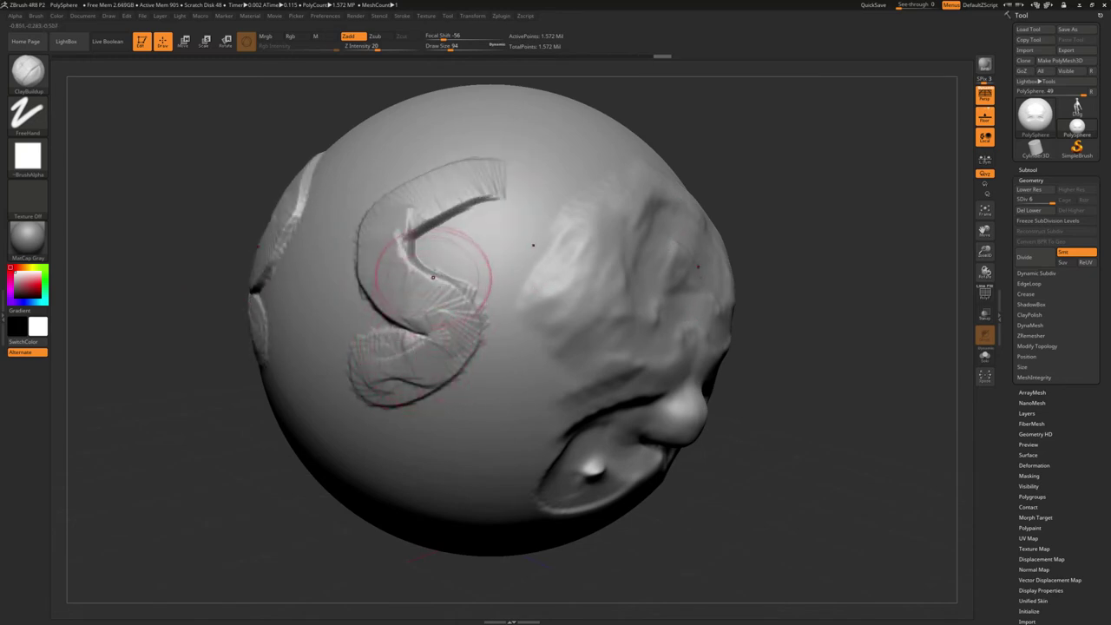
pyautogui.keyDown('shift'); pyautogui.moveTo(434, 186); pyautogui.dragTo(512, 187); pyautogui.keyUp('shift')
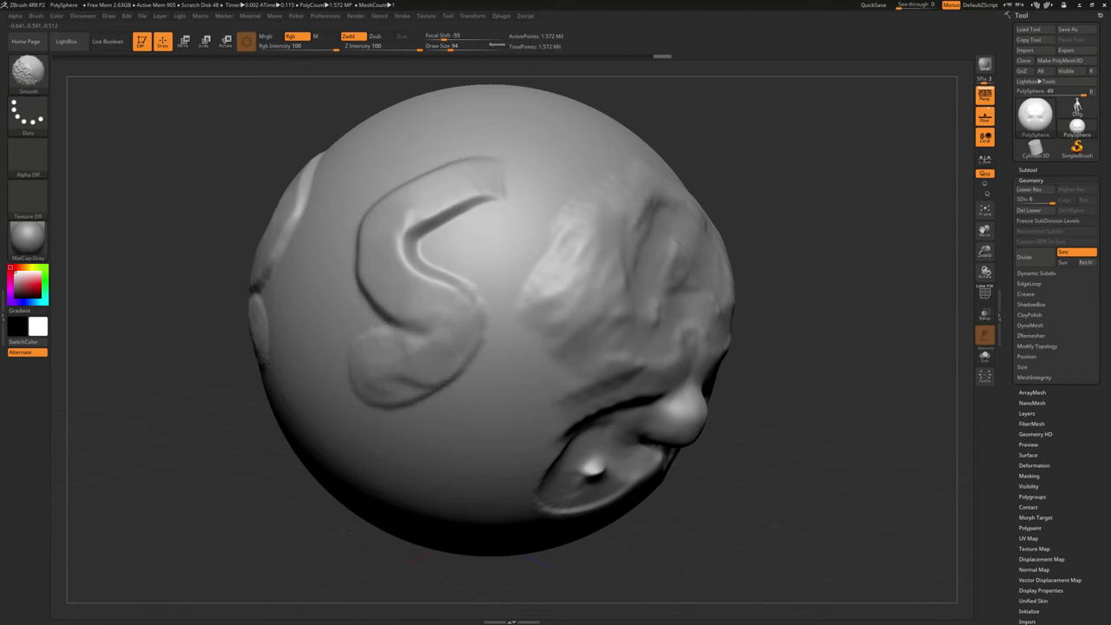
pyautogui.moveTo(228, 304)
pyautogui.mouseDown()
pyautogui.moveTo(364, 295)
pyautogui.moveTo(531, 245)
pyautogui.mouseUp()
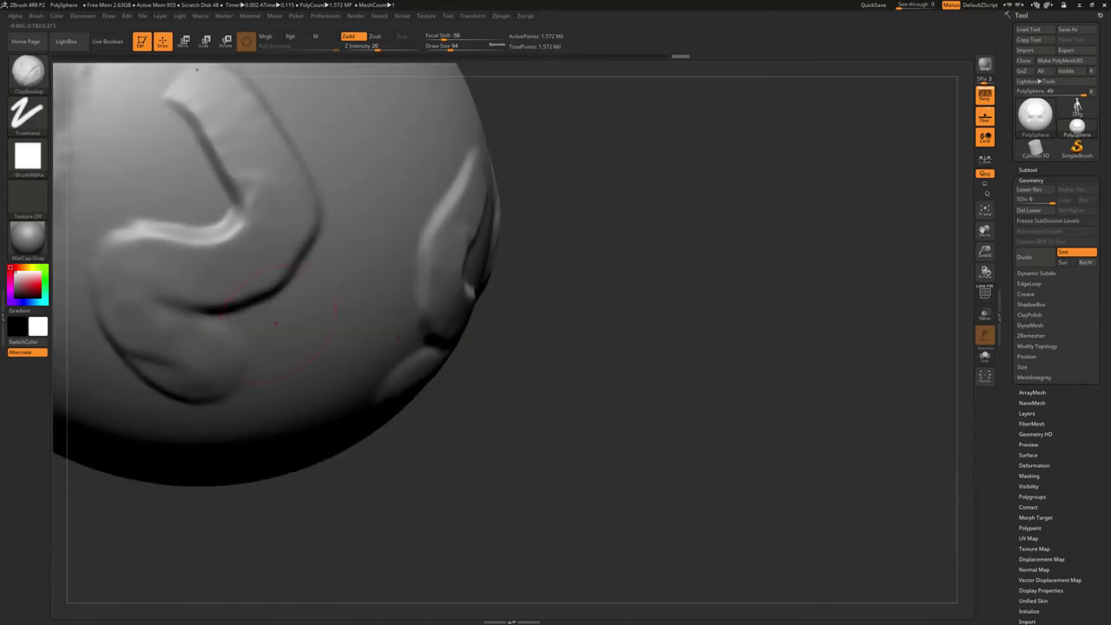
pyautogui.moveTo(438, 256); pyautogui.dragTo(286, 227)
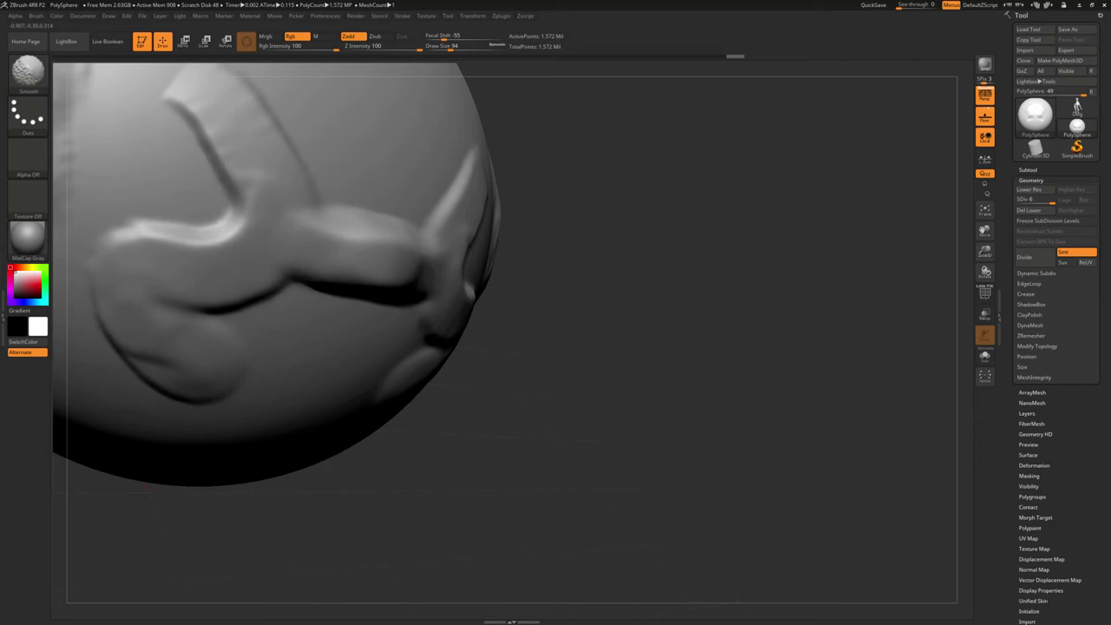
pyautogui.moveTo(529, 255)
pyautogui.mouseDown()
pyautogui.moveTo(659, 217)
pyautogui.moveTo(747, 227)
pyautogui.mouseUp()
# Add clay detail to the cheek and Shift-smooth the rough areas
pyautogui.moveTo(321, 328); pyautogui.dragTo(356, 347)
pyautogui.moveTo(343, 304); pyautogui.dragTo(364, 373)
pyautogui.press('shift')
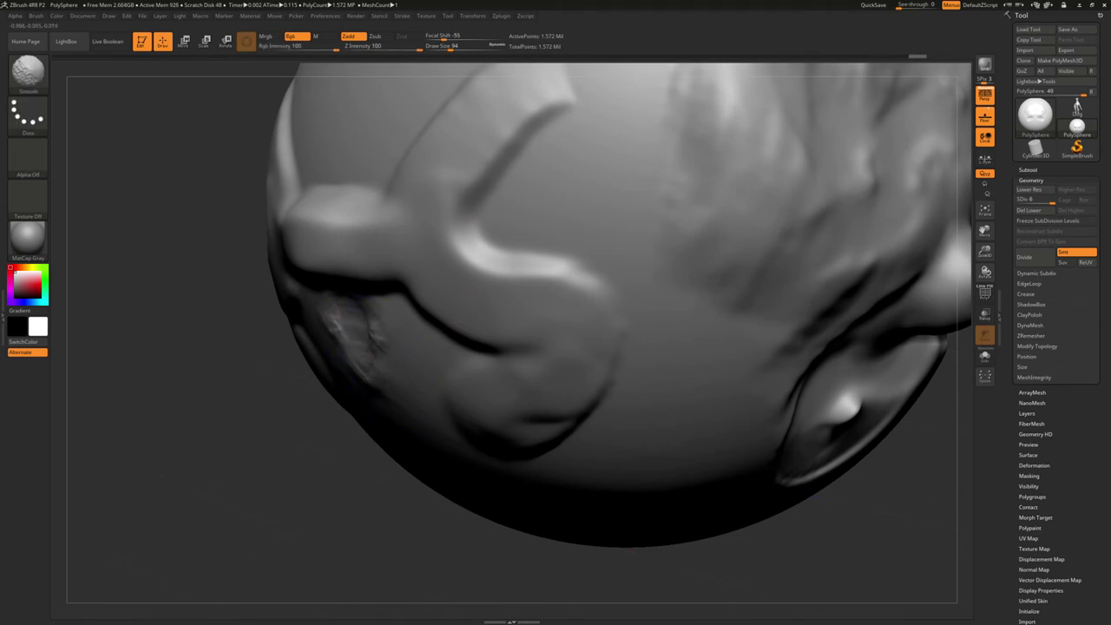
pyautogui.keyDown('shift'); pyautogui.moveTo(356, 338); pyautogui.dragTo(395, 304); pyautogui.keyUp('shift')
pyautogui.press('shift')
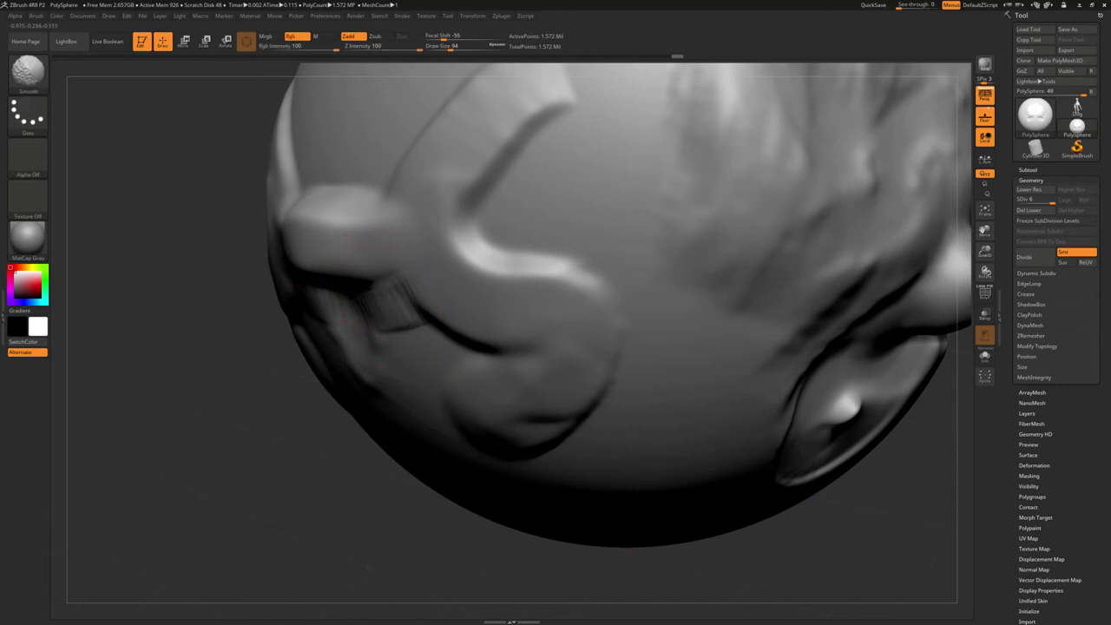
pyautogui.moveTo(148, 385)
pyautogui.keyDown('alt'); pyautogui.mouseDown()
pyautogui.moveTo(148, 347)
pyautogui.moveTo(226, 390)
pyautogui.moveTo(312, 395)
pyautogui.mouseUp(); pyautogui.keyUp('alt')
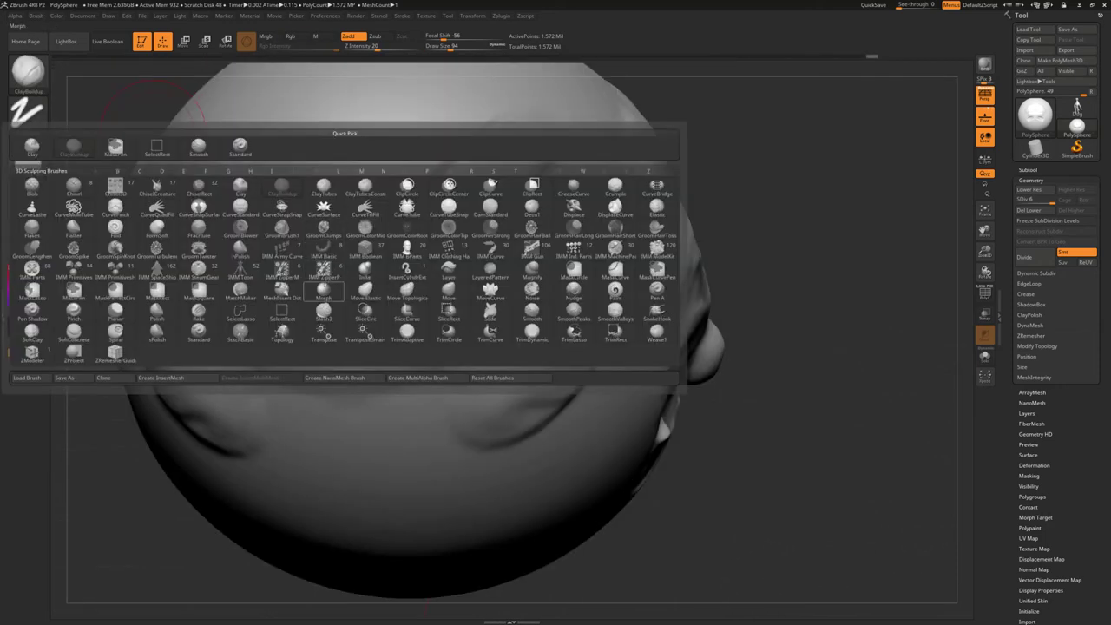
pyautogui.moveTo(408, 208)
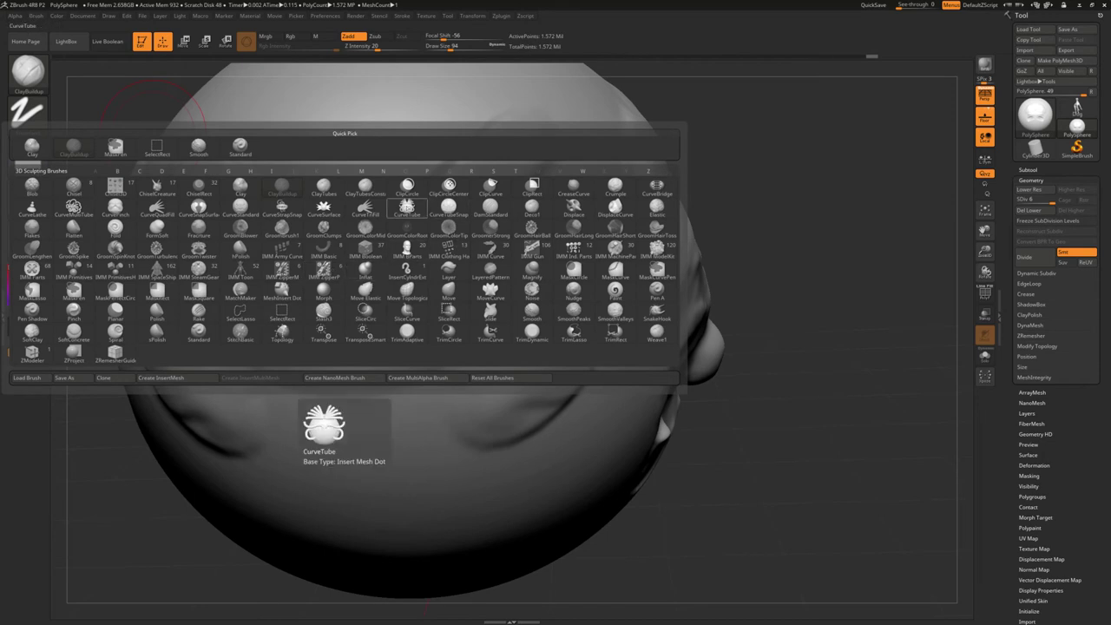
# Pick CurveTube, freeze the subdivision levels, and smooth the upper-right silhouette
pyautogui.click(407, 206)
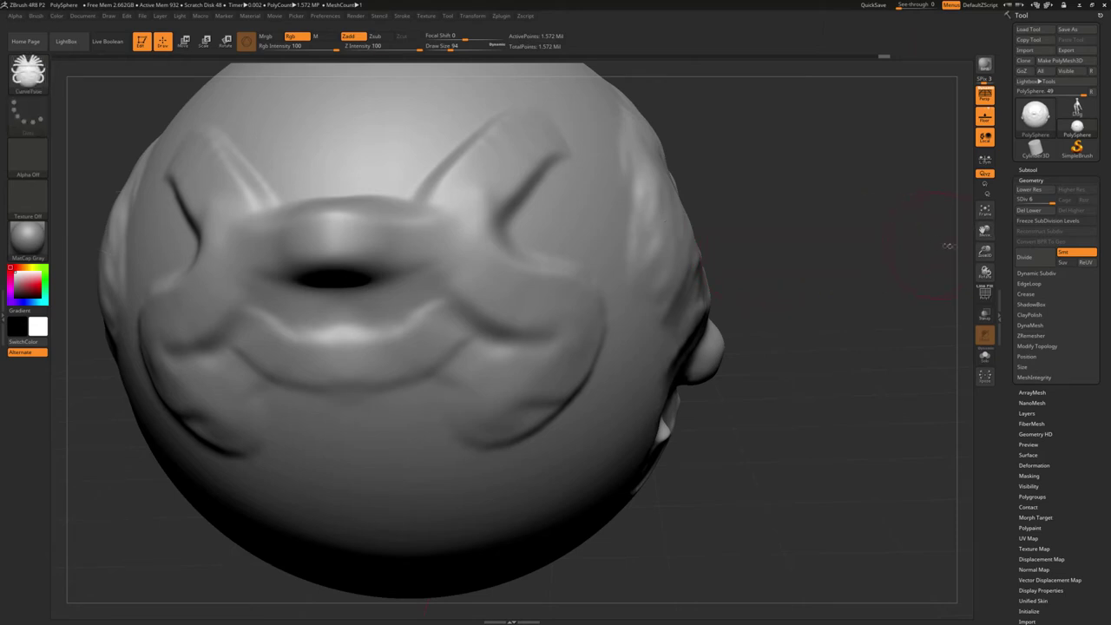
pyautogui.click(1055, 220)
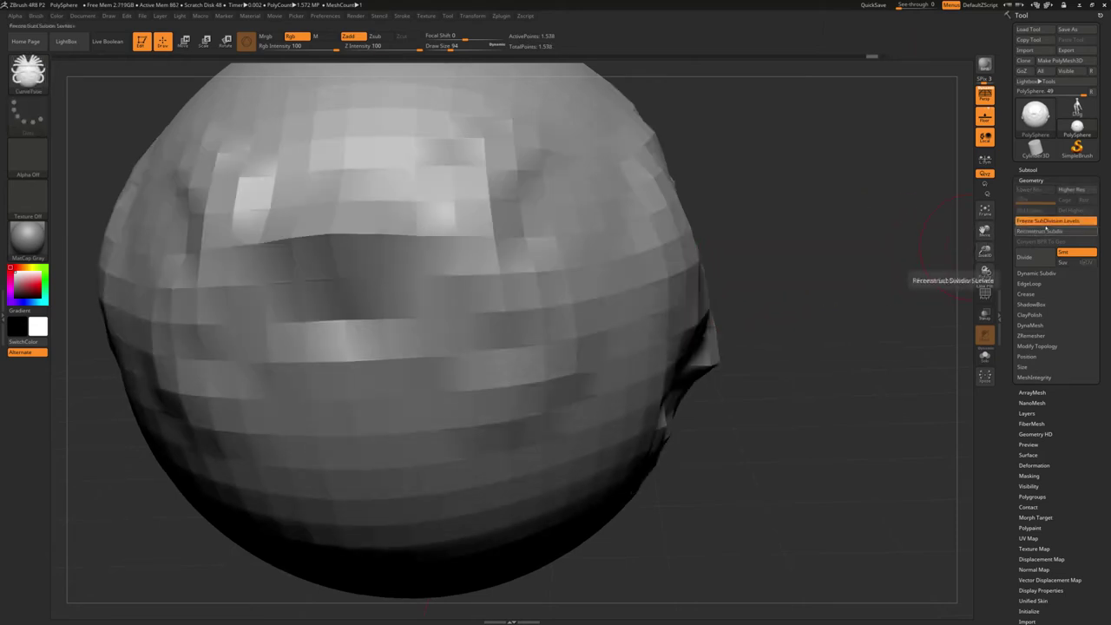
pyautogui.keyDown('shift'); pyautogui.moveTo(625, 199); pyautogui.dragTo(657, 235); pyautogui.keyUp('shift')
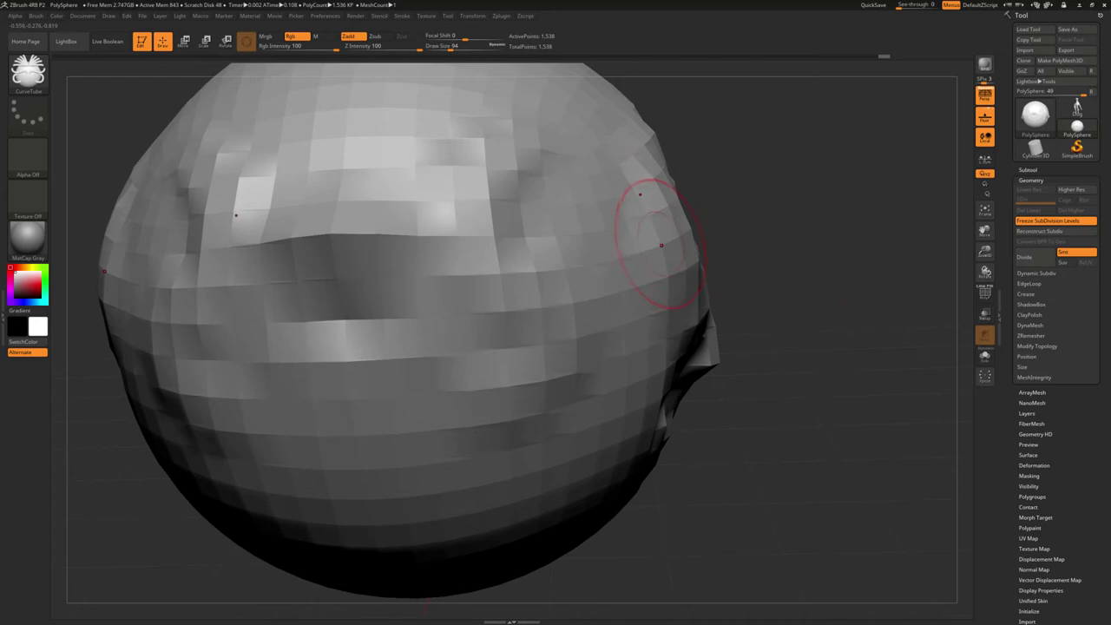
# Draw a mirrored curved tube from the sphere's side and bend it into a horizontal arm
pyautogui.moveTo(752, 203); pyautogui.dragTo(876, 212)
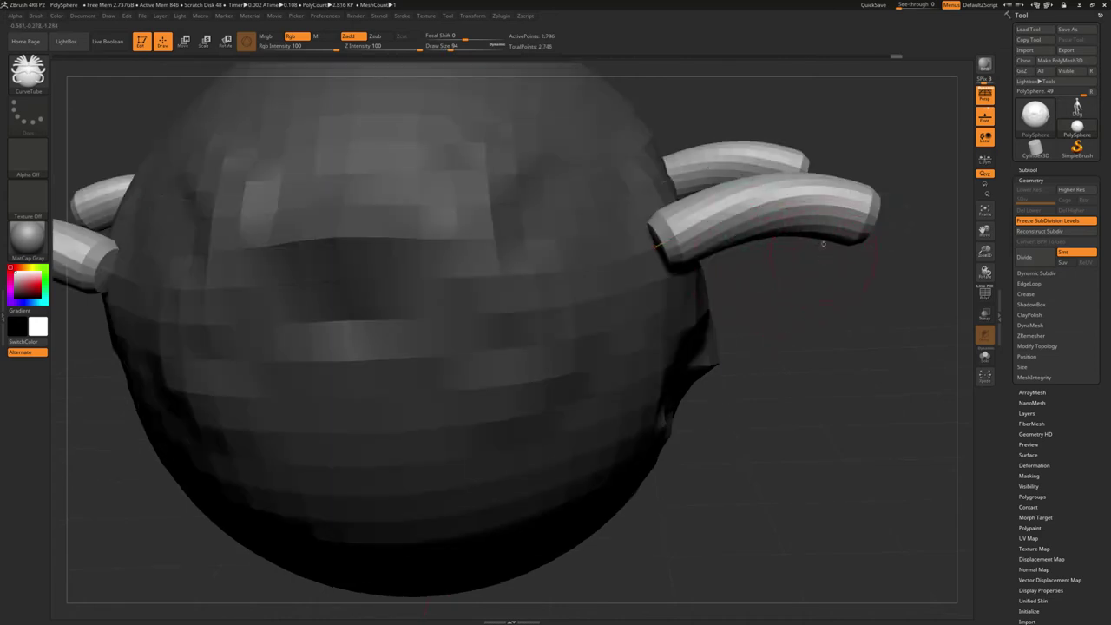
pyautogui.moveTo(868, 224)
pyautogui.mouseDown()
pyautogui.moveTo(875, 230)
pyautogui.moveTo(855, 114)
pyautogui.mouseUp()
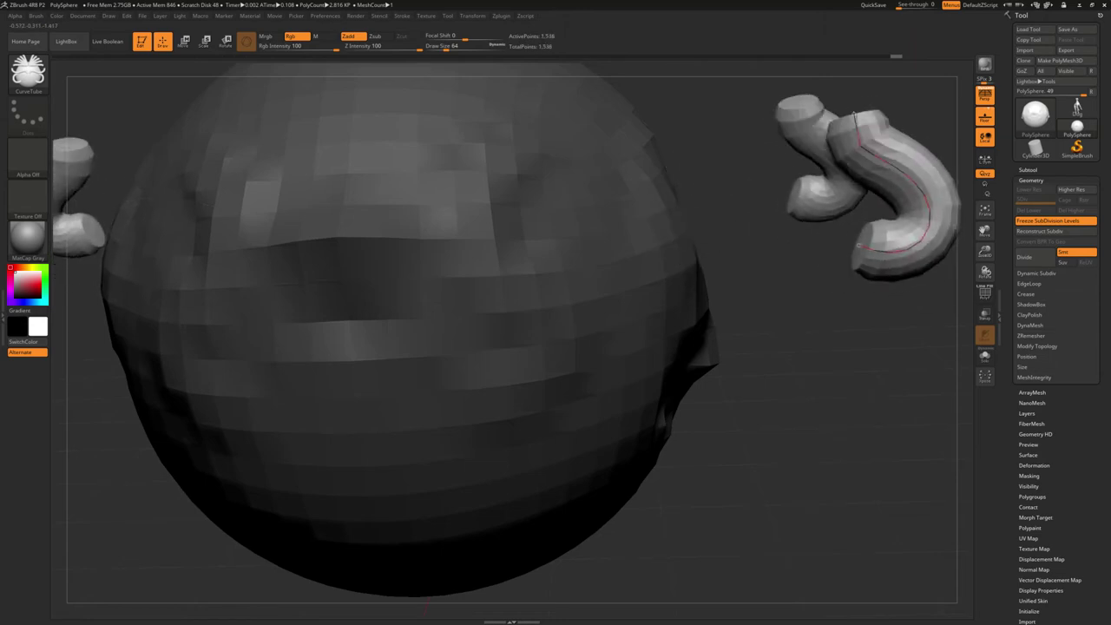
pyautogui.moveTo(857, 252)
pyautogui.mouseDown()
pyautogui.moveTo(788, 245)
pyautogui.moveTo(578, 285)
pyautogui.moveTo(583, 341)
pyautogui.mouseUp()
pyautogui.moveTo(764, 242)
pyautogui.mouseDown()
pyautogui.moveTo(794, 241)
pyautogui.moveTo(756, 297)
pyautogui.moveTo(819, 179)
pyautogui.moveTo(814, 165)
pyautogui.mouseUp()
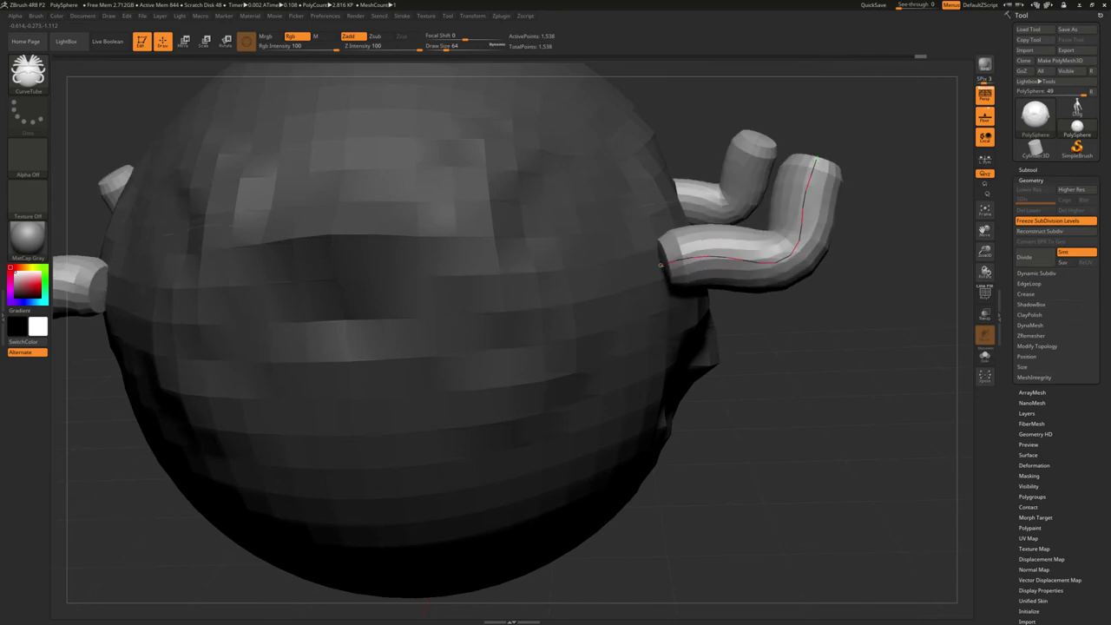
pyautogui.moveTo(650, 261); pyautogui.dragTo(593, 282)
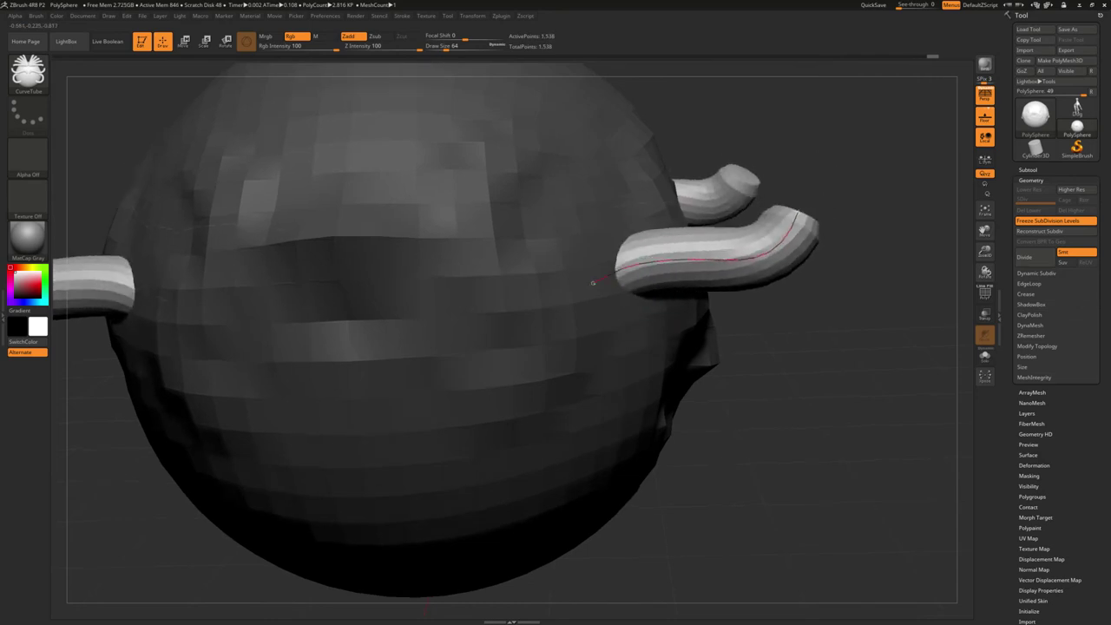
pyautogui.moveTo(821, 297)
pyautogui.mouseDown()
pyautogui.moveTo(660, 312)
pyautogui.moveTo(609, 217)
pyautogui.mouseUp()
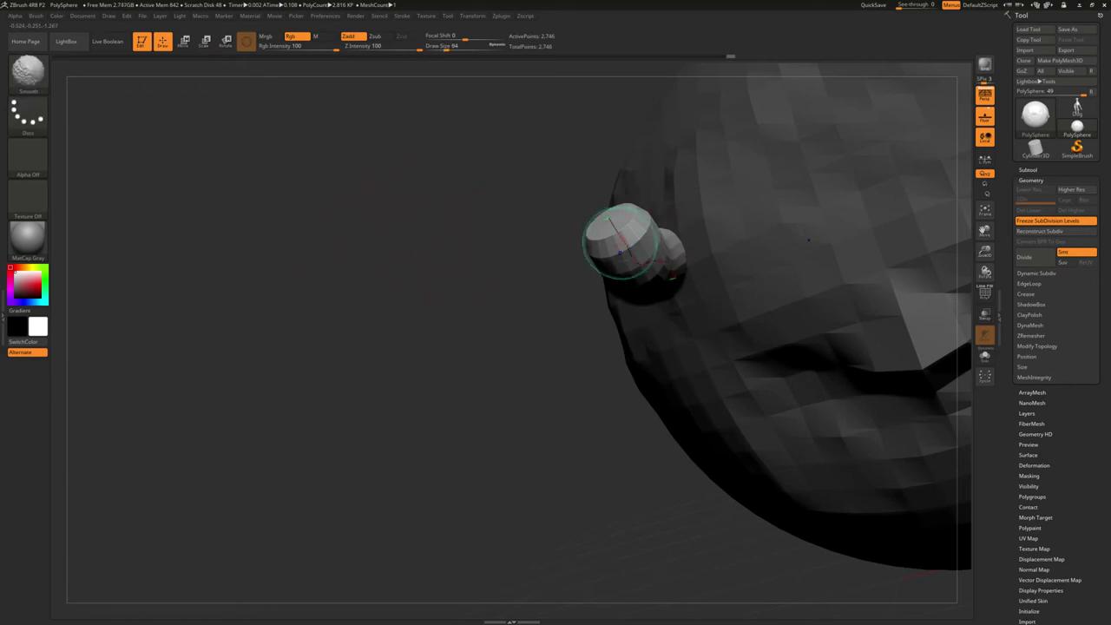
# Undo the rounded end cap and sculpt a bulging tube tip with the Standard brush
pyautogui.moveTo(612, 227); pyautogui.dragTo(625, 251)
pyautogui.hotkey('ctrl', 'z')
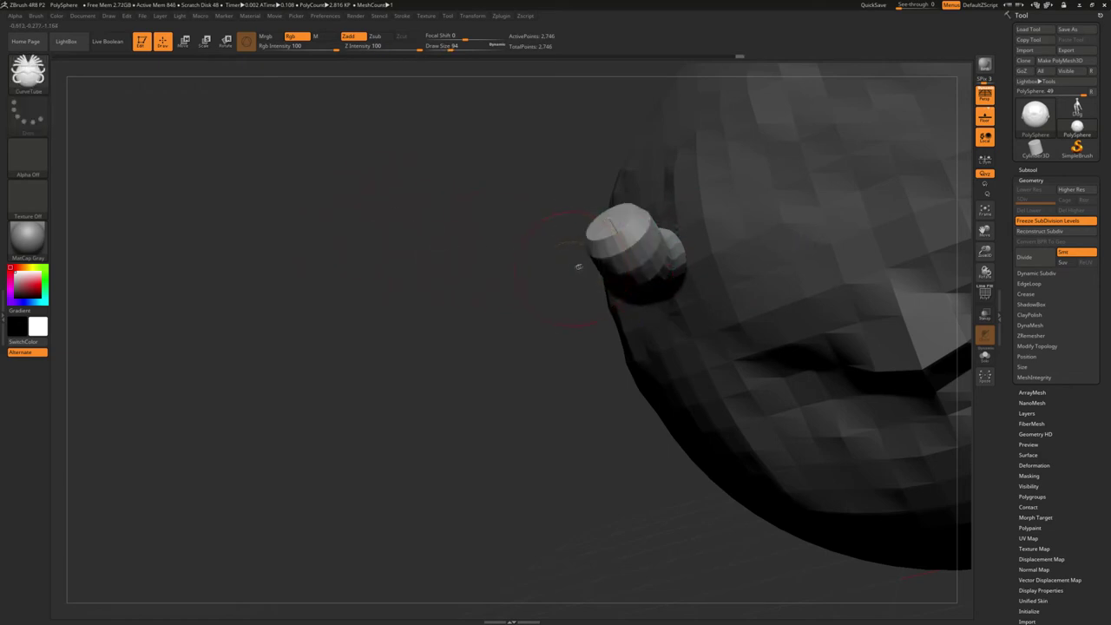
pyautogui.press('b')
pyautogui.press('b')
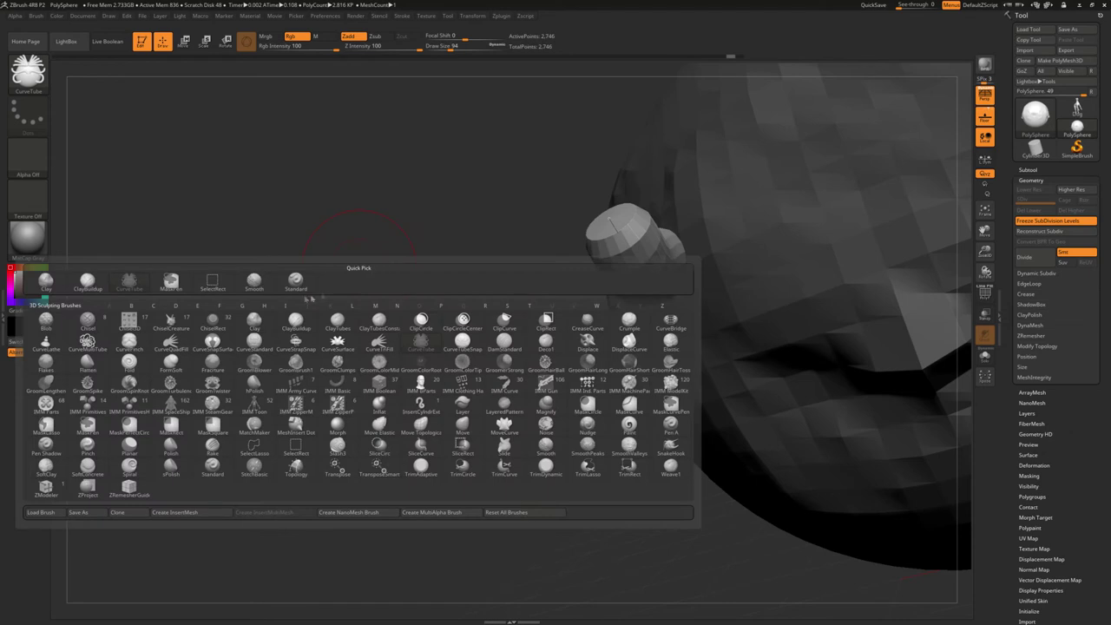
pyautogui.click(295, 280)
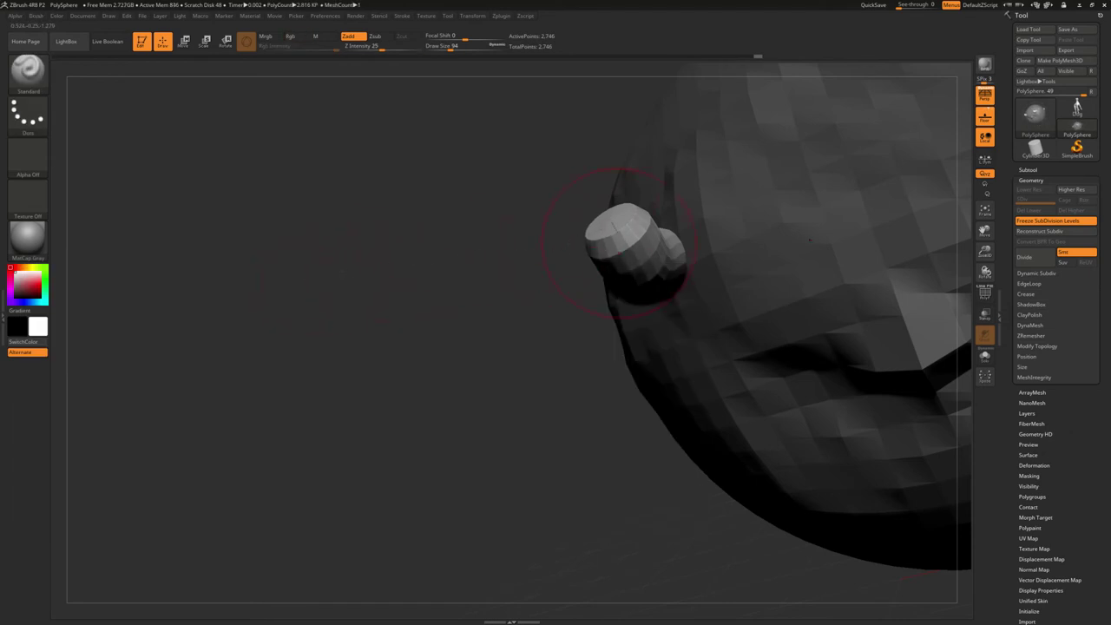
pyautogui.moveTo(608, 236); pyautogui.dragTo(626, 249)
# With the Move brush, pull and enlarge the tube tip into a broader, rounder cone
pyautogui.press('b')
pyautogui.press('b')
pyautogui.press('b')
pyautogui.press('b')
pyautogui.press('b')
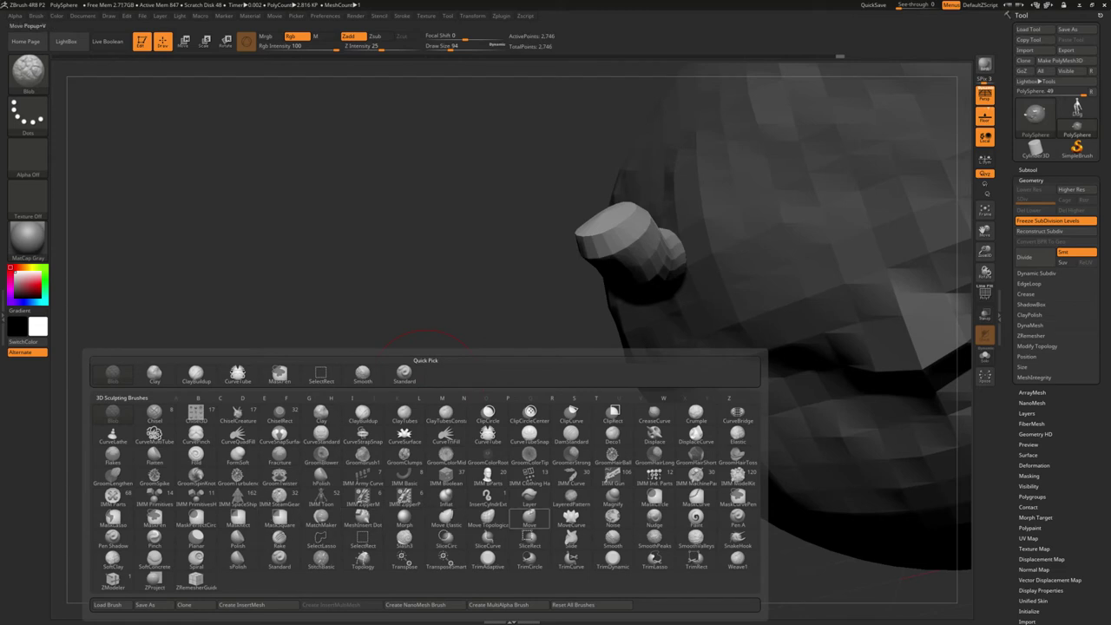
pyautogui.click(527, 511)
pyautogui.moveTo(574, 250)
pyautogui.mouseDown()
pyautogui.moveTo(555, 247)
pyautogui.moveTo(580, 207)
pyautogui.mouseUp()
pyautogui.moveTo(575, 273)
pyautogui.mouseDown()
pyautogui.moveTo(566, 285)
pyautogui.moveTo(563, 260)
pyautogui.mouseUp()
pyautogui.moveTo(607, 217); pyautogui.dragTo(615, 217)
pyautogui.moveTo(486, 286)
pyautogui.mouseDown()
pyautogui.moveTo(558, 224)
pyautogui.moveTo(542, 208)
pyautogui.mouseUp()
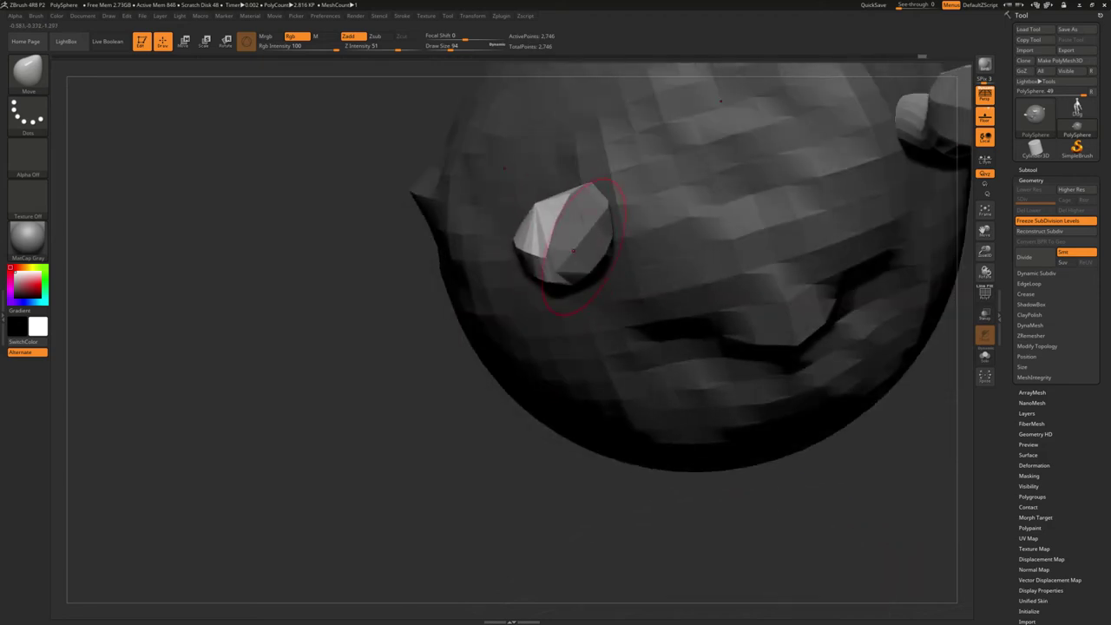
pyautogui.moveTo(558, 248); pyautogui.dragTo(605, 201)
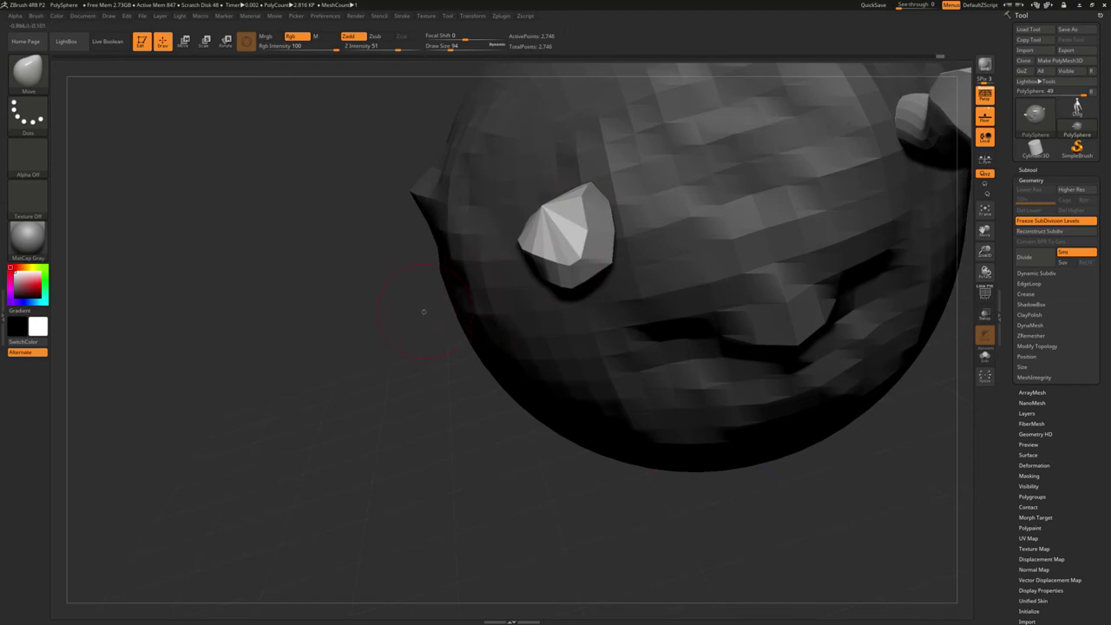
# Enlarge and round the lower-right arm tip and bend a kink into the arm
pyautogui.moveTo(426, 310); pyautogui.dragTo(375, 78)
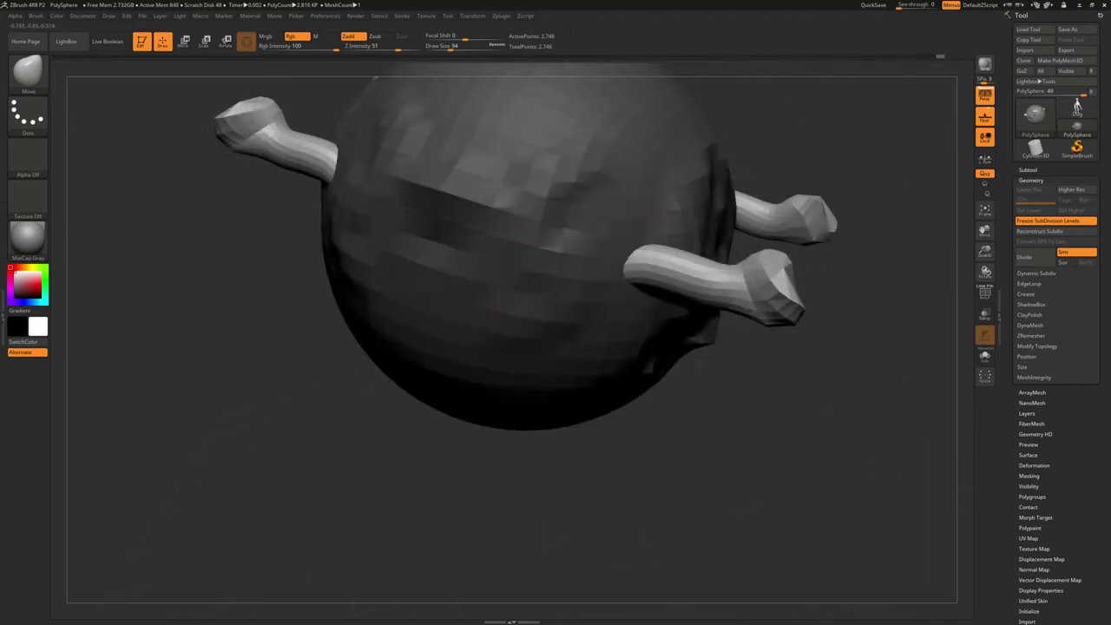
pyautogui.moveTo(793, 288)
pyautogui.mouseDown()
pyautogui.moveTo(771, 261)
pyautogui.moveTo(807, 273)
pyautogui.mouseUp()
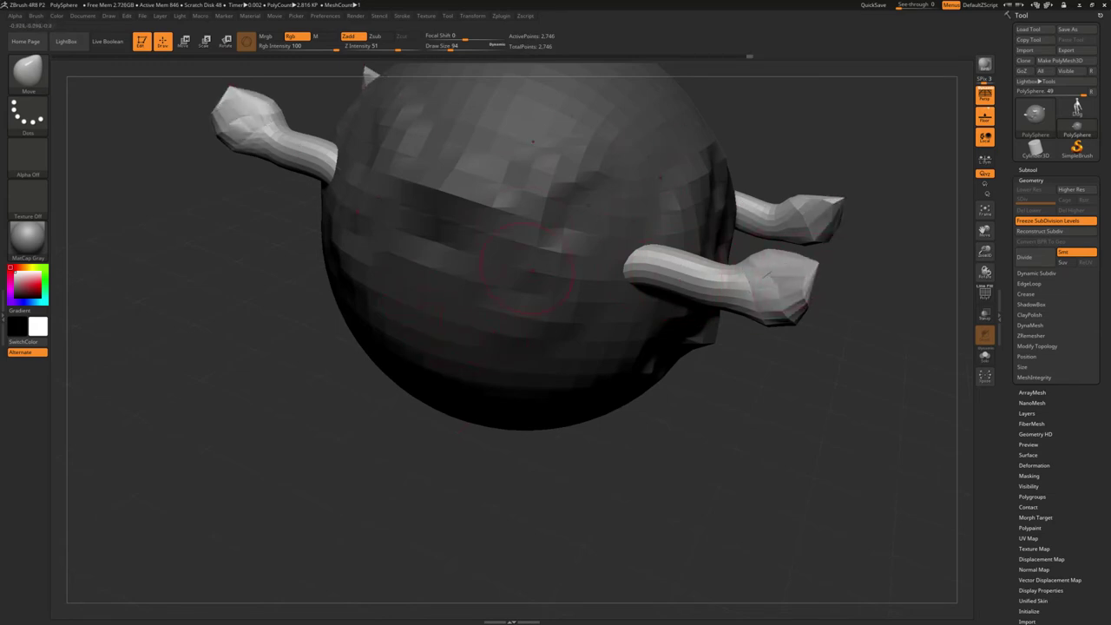
pyautogui.moveTo(732, 310)
pyautogui.mouseDown()
pyautogui.moveTo(719, 266)
pyautogui.moveTo(807, 278)
pyautogui.moveTo(797, 295)
pyautogui.moveTo(790, 260)
pyautogui.mouseUp()
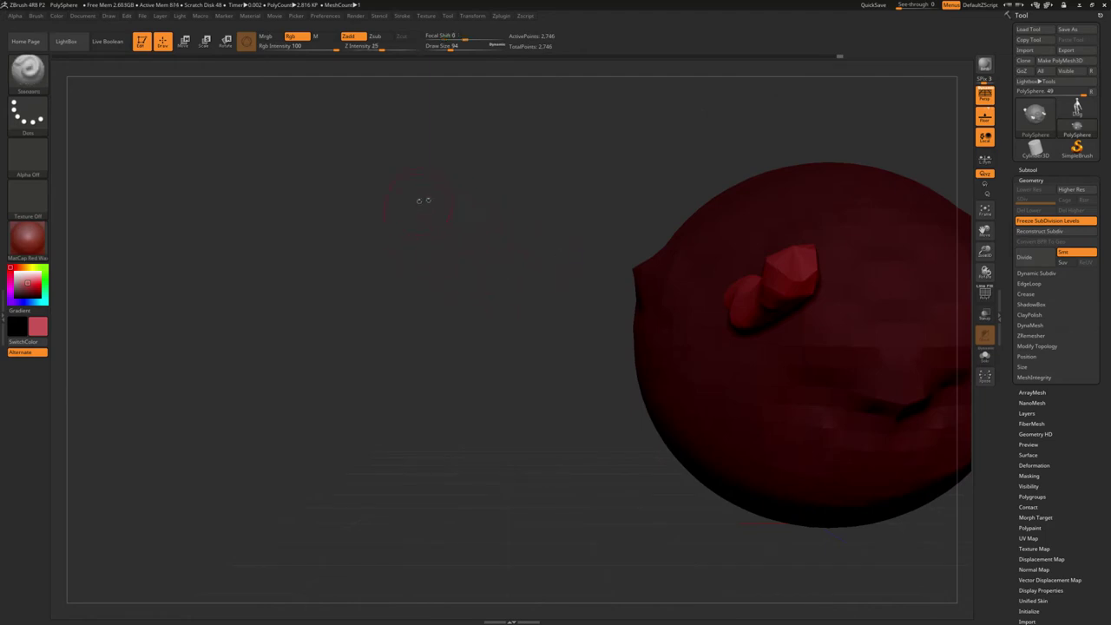
# Tint the horned sphere dark olive green with Rgb painting switched off, orbiting to check it
pyautogui.moveTo(537, 245); pyautogui.dragTo(391, 251)
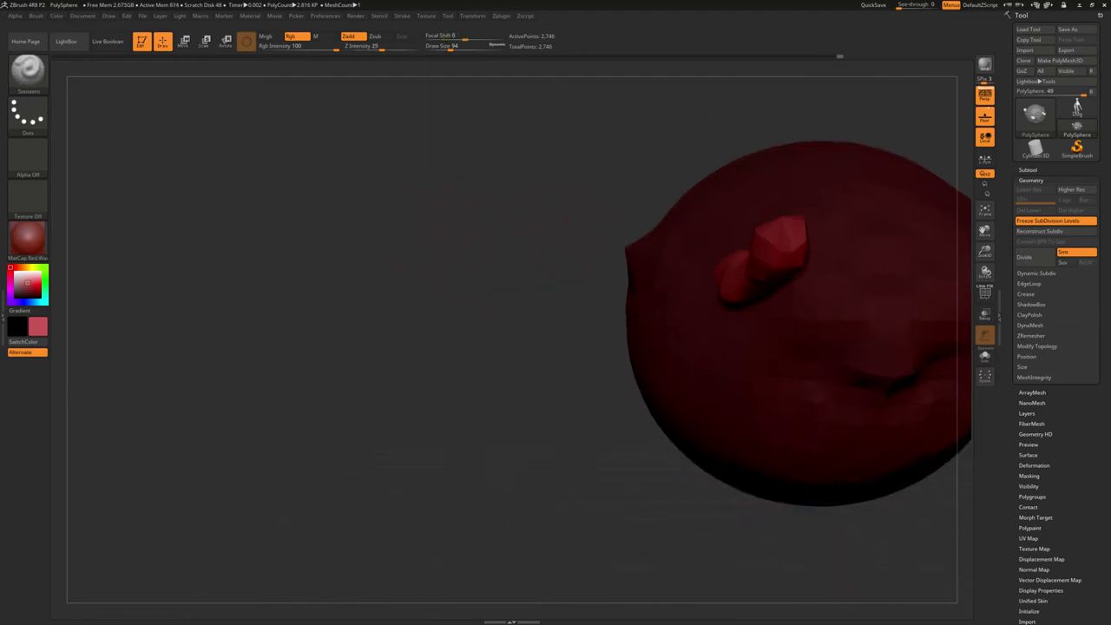
pyautogui.moveTo(384, 191)
pyautogui.mouseDown()
pyautogui.moveTo(423, 235)
pyautogui.moveTo(388, 216)
pyautogui.mouseUp()
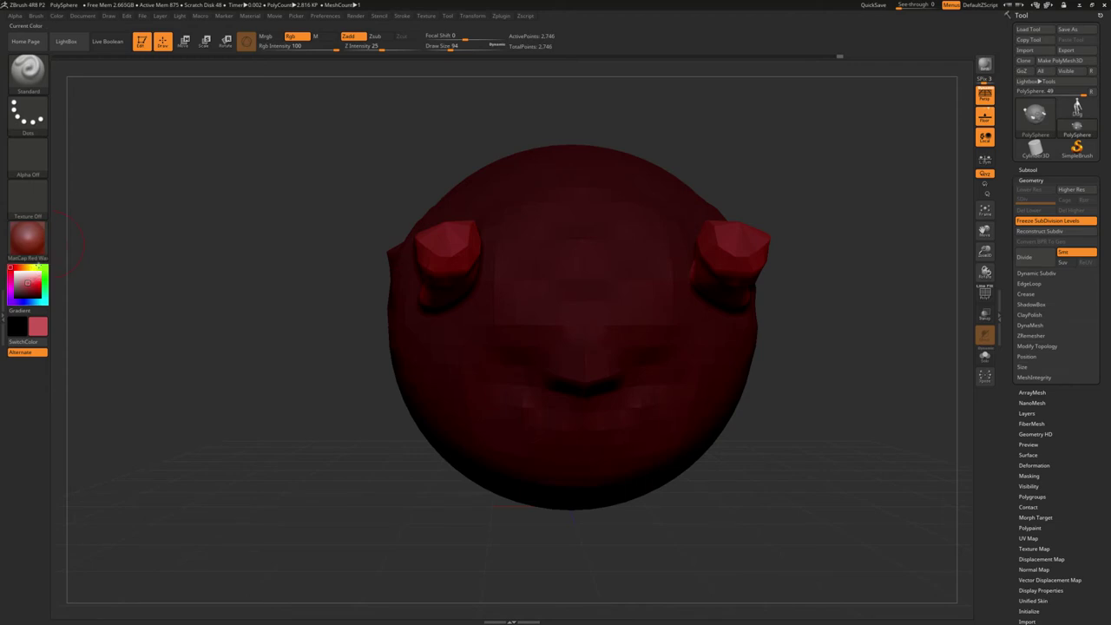
pyautogui.moveTo(28, 282); pyautogui.dragTo(23, 284)
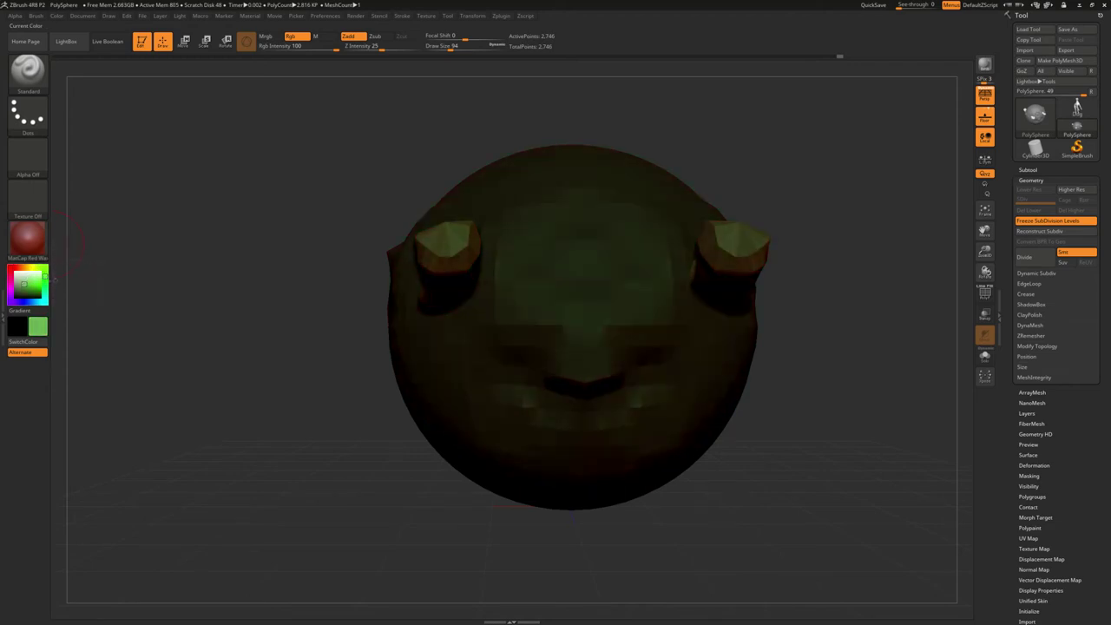
pyautogui.click(296, 36)
pyautogui.moveTo(781, 260); pyautogui.dragTo(747, 266)
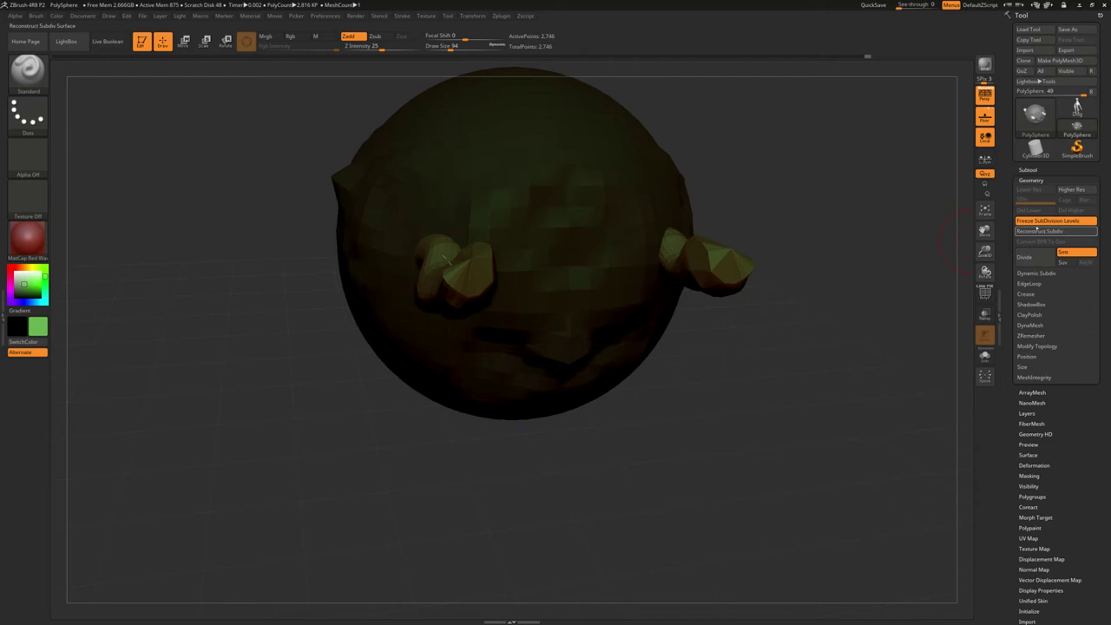
# Try Reconstruct Subdiv, then unfreeze subdivision levels and wait for the smooth 2.842-million-point horns
pyautogui.click(1049, 233)
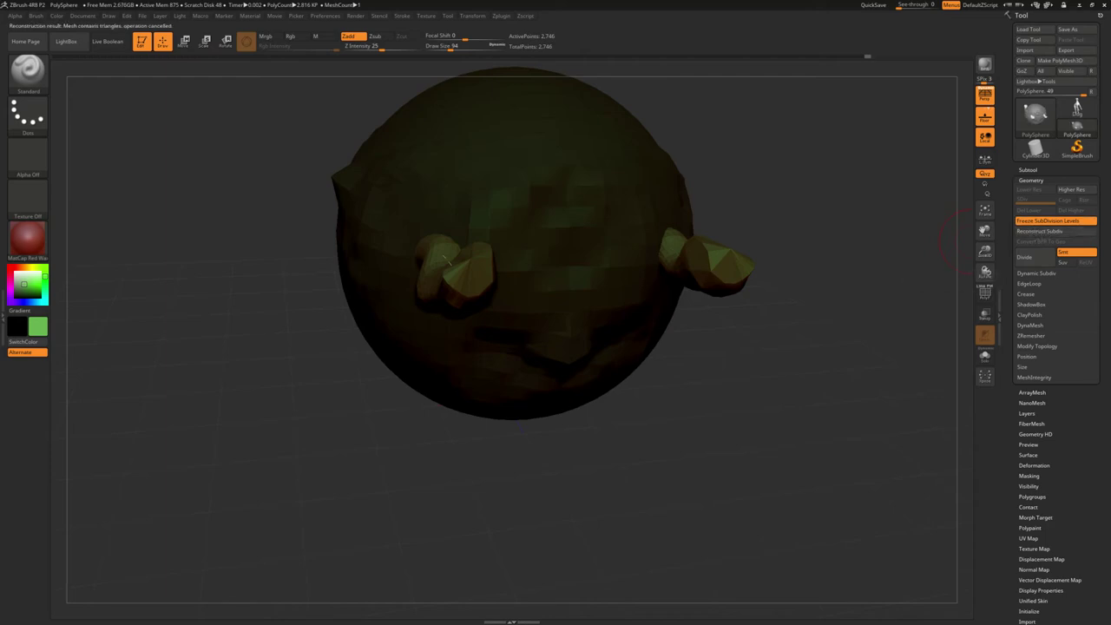
pyautogui.click(1031, 223)
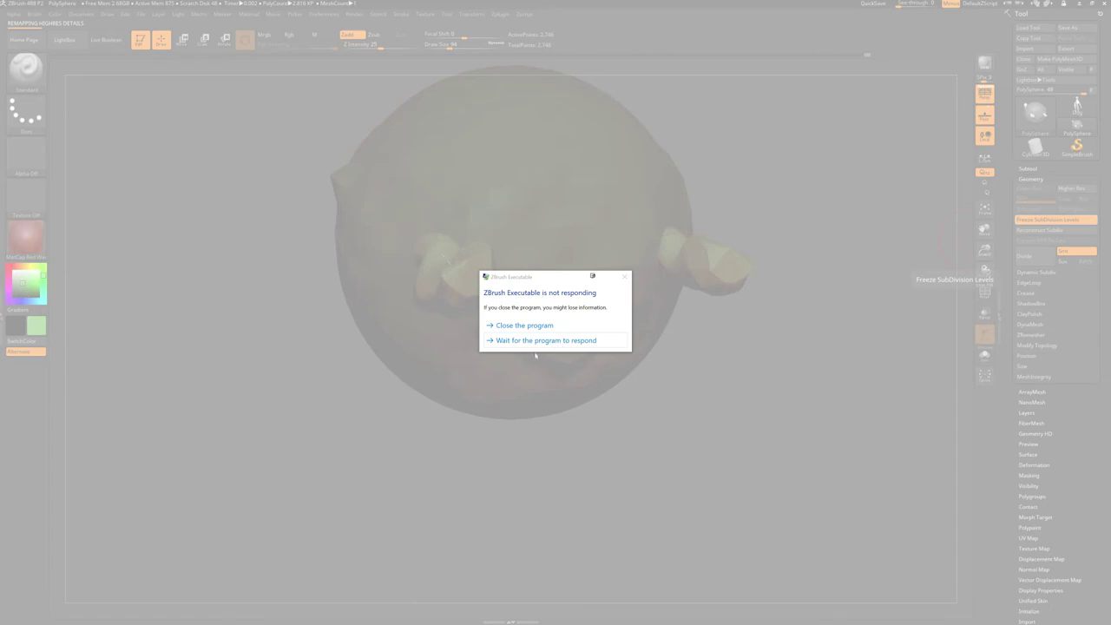
pyautogui.click(540, 341)
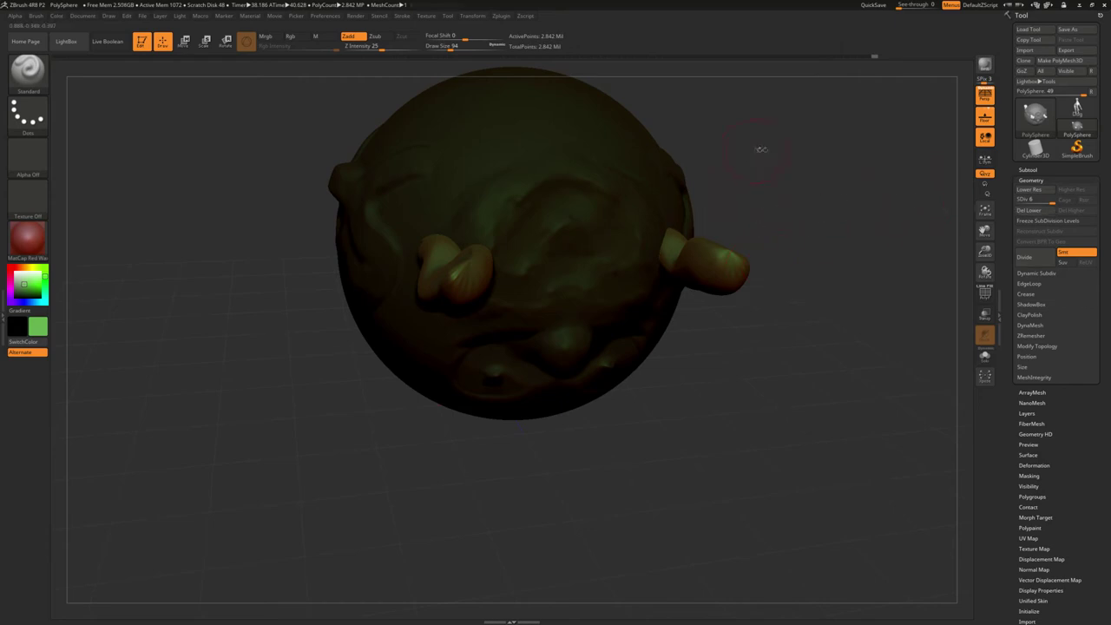
# Orbit around the horned sphere and stretch the right horn tip further out
pyautogui.moveTo(764, 211); pyautogui.dragTo(391, 199)
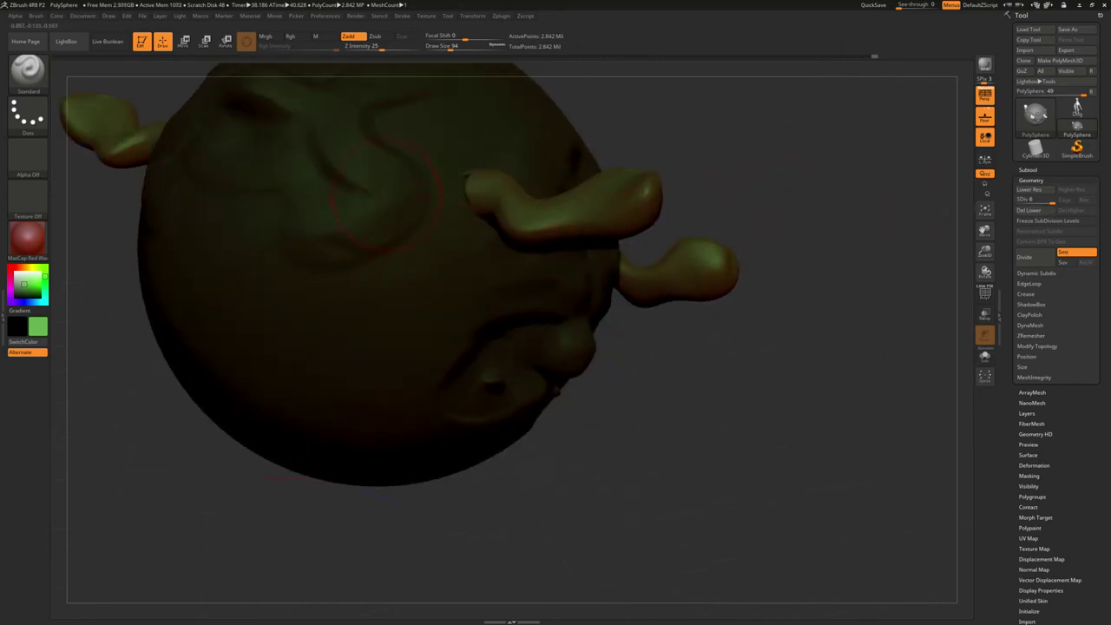
pyautogui.moveTo(706, 177); pyautogui.dragTo(719, 231)
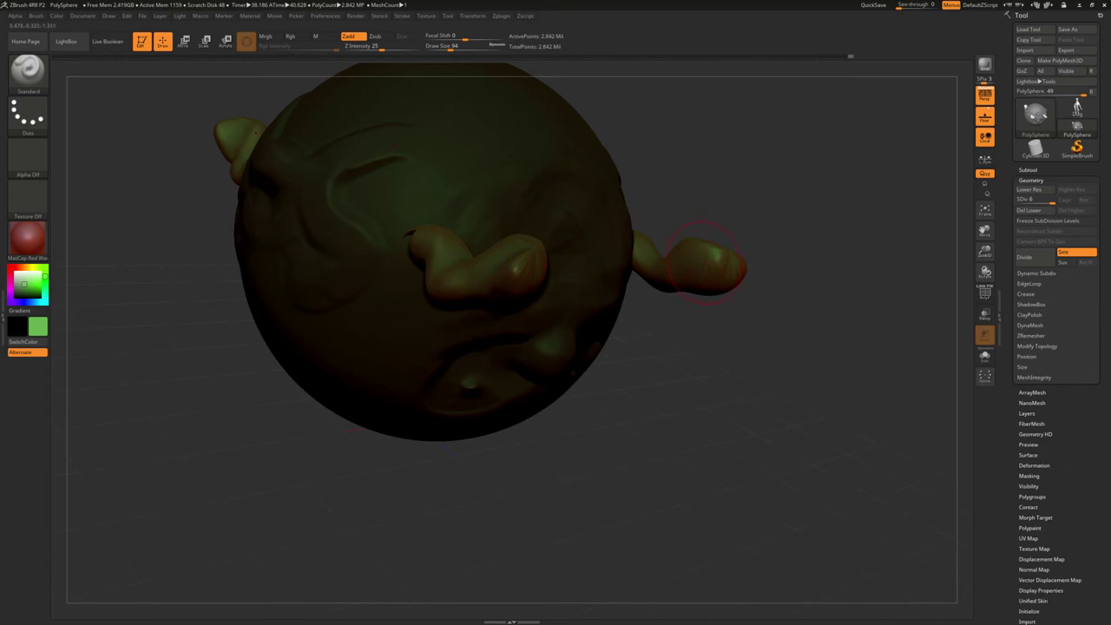
pyautogui.moveTo(765, 218); pyautogui.dragTo(805, 252)
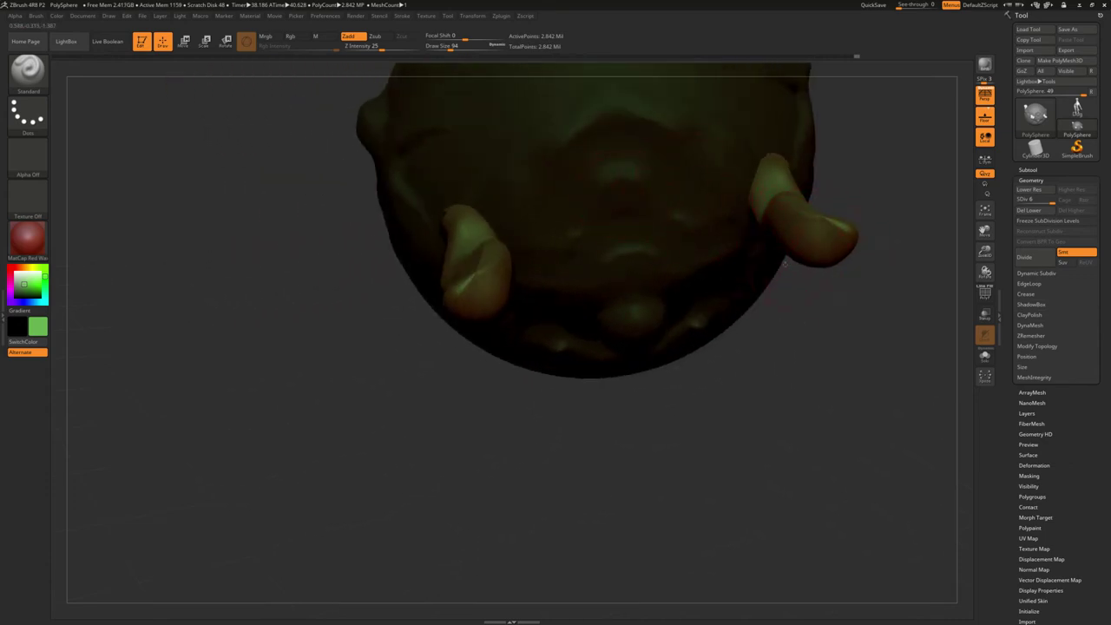
pyautogui.moveTo(846, 232); pyautogui.dragTo(866, 231)
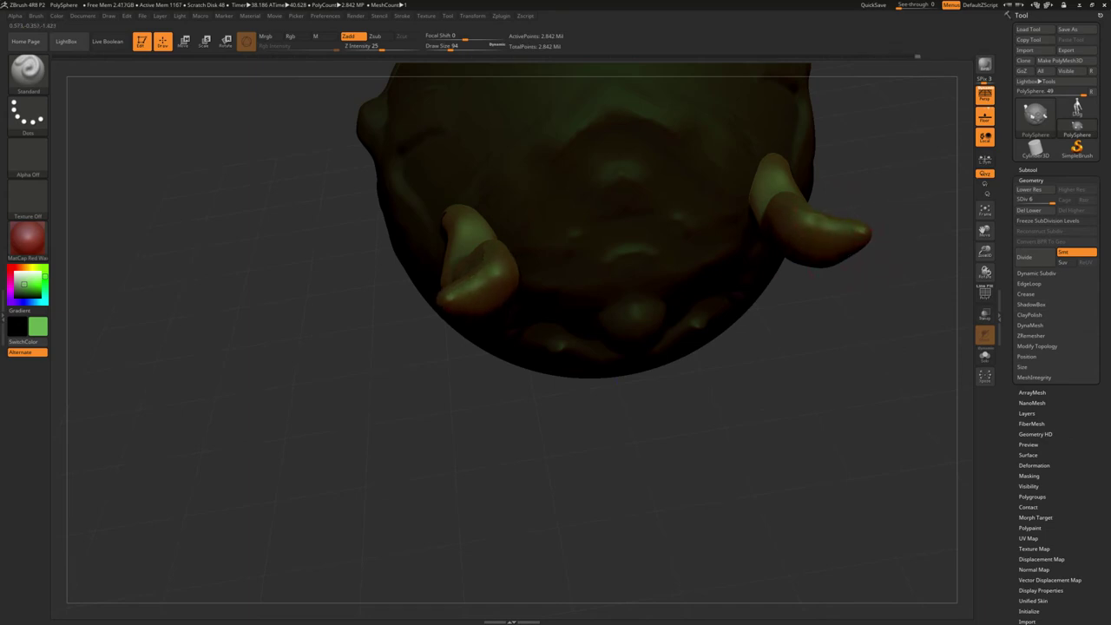
pyautogui.press('shift')
# Turn the model to face front and recentre it
pyautogui.click(472, 16)
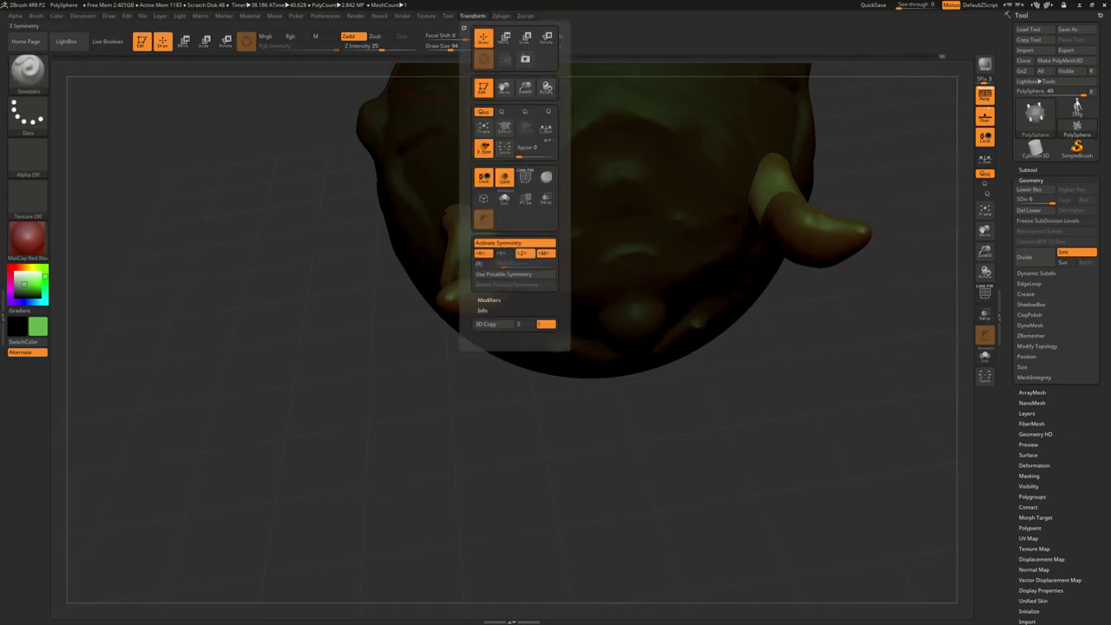
pyautogui.moveTo(261, 434); pyautogui.dragTo(217, 433)
pyautogui.moveTo(764, 182)
pyautogui.mouseDown()
pyautogui.moveTo(810, 174)
pyautogui.moveTo(690, 186)
pyautogui.mouseUp()
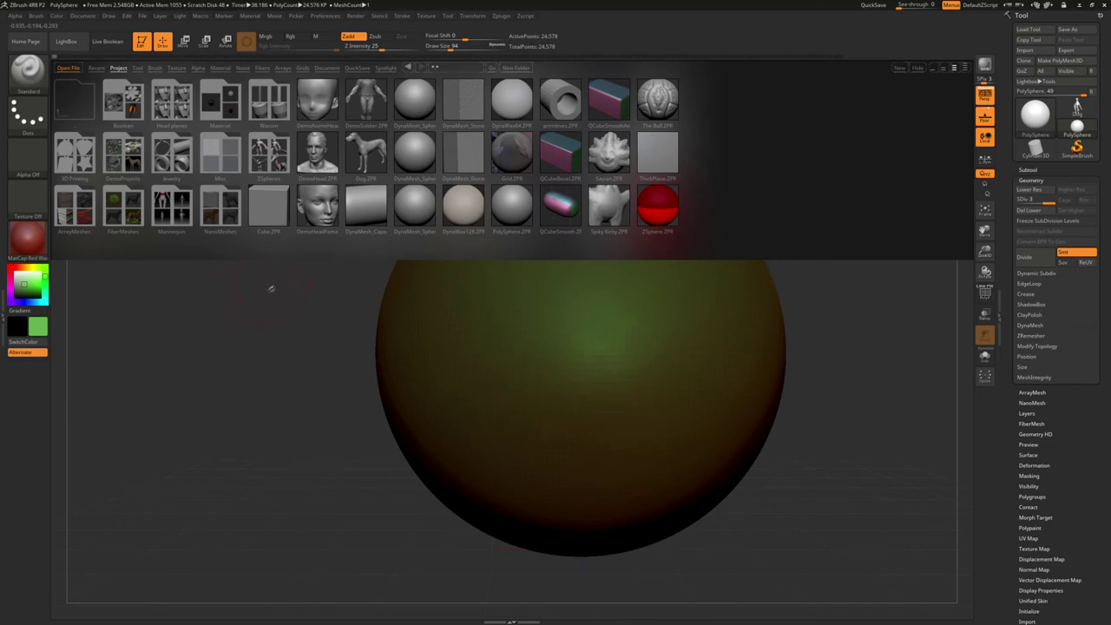
# Load the plain PolySphere project from a LightBox folder and toggle the Tool picker with F1
pyautogui.click(78, 50)
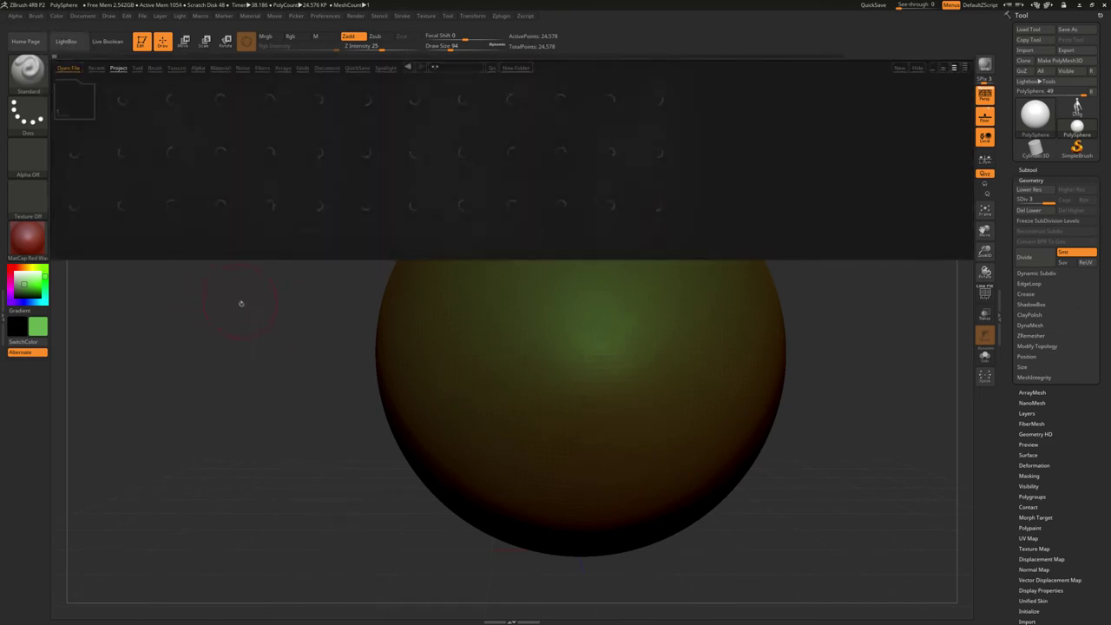
pyautogui.doubleClick(409, 99)
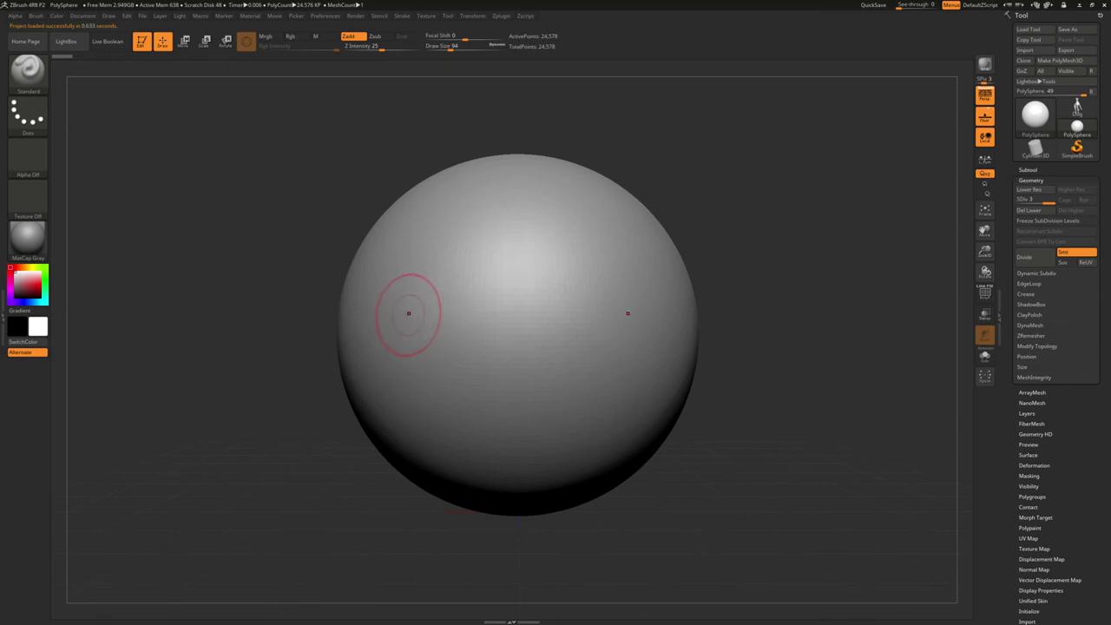
pyautogui.press('F1')
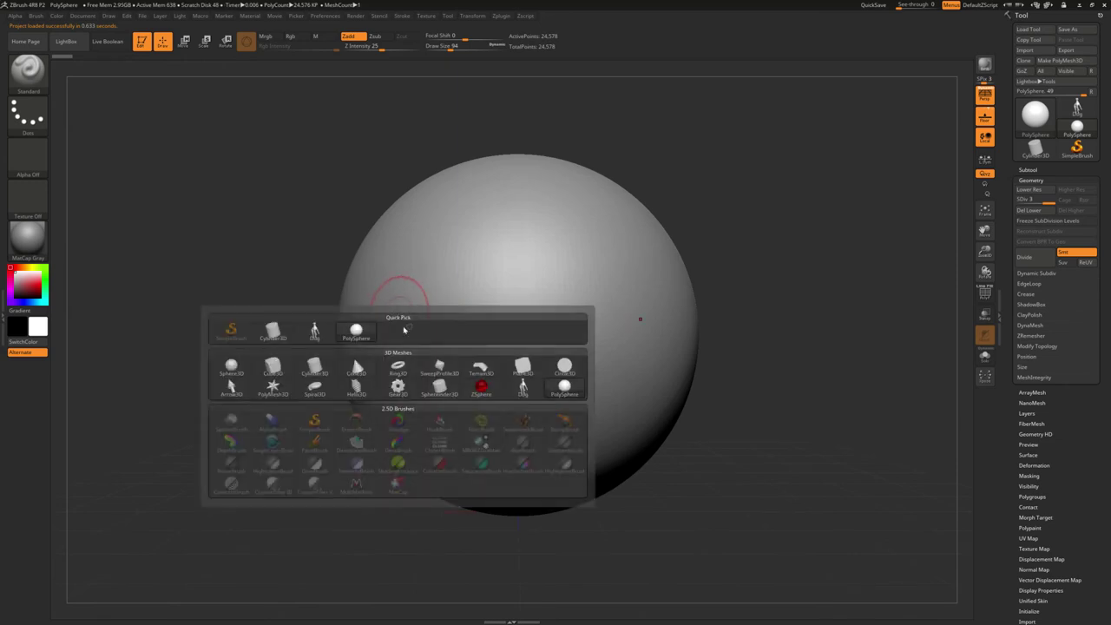
pyautogui.press('F1')
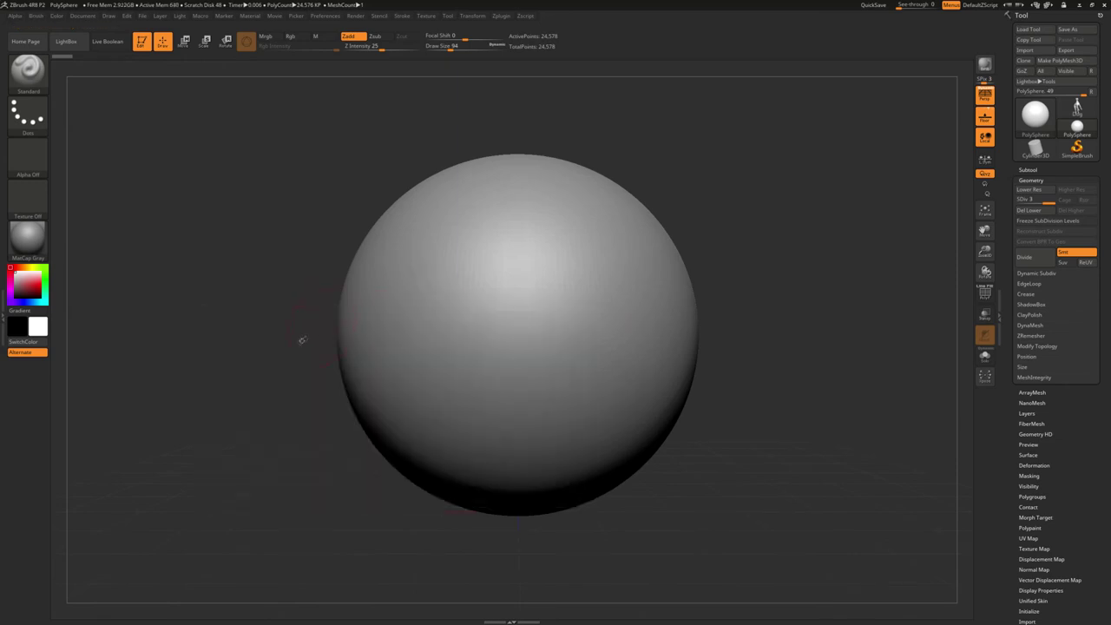
pyautogui.press('F1')
# Sculpt dents, curved brow ridges, a nose and a mouth groove on the sphere
pyautogui.click(201, 415)
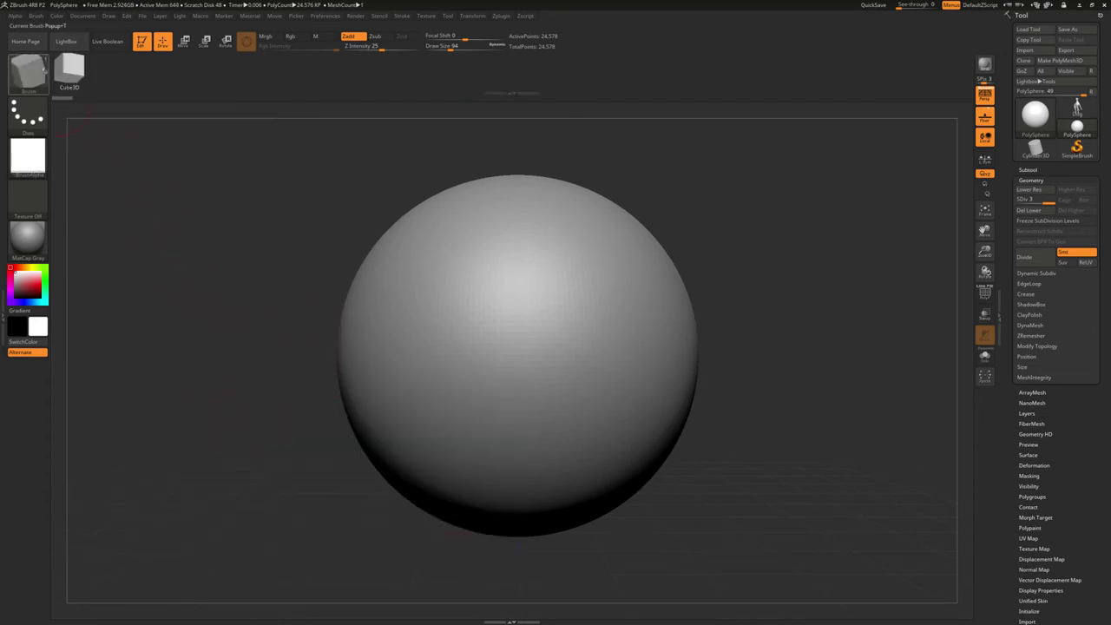
pyautogui.moveTo(422, 292); pyautogui.dragTo(359, 322)
pyautogui.moveTo(782, 347); pyautogui.dragTo(607, 330)
pyautogui.keyDown('shift'); pyautogui.moveTo(330, 303); pyautogui.dragTo(390, 299); pyautogui.keyUp('shift')
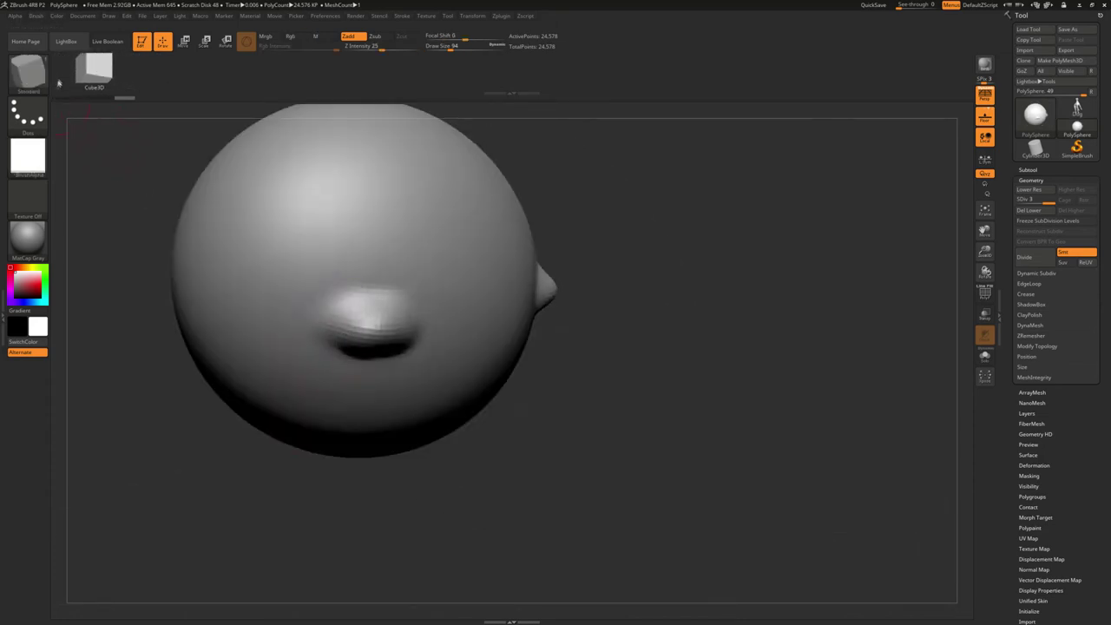
pyautogui.moveTo(408, 254)
pyautogui.mouseDown()
pyautogui.moveTo(365, 247)
pyautogui.moveTo(291, 375)
pyautogui.mouseUp()
pyautogui.moveTo(695, 347)
pyautogui.mouseDown()
pyautogui.moveTo(502, 344)
pyautogui.moveTo(525, 368)
pyautogui.mouseUp()
pyautogui.moveTo(408, 427)
pyautogui.mouseDown()
pyautogui.moveTo(608, 408)
pyautogui.moveTo(620, 395)
pyautogui.mouseUp()
pyautogui.moveTo(364, 260); pyautogui.dragTo(434, 247)
# Raise glasses-like ridges around both eyes joined by a bridge, deepening the brows
pyautogui.moveTo(591, 234); pyautogui.dragTo(616, 260)
pyautogui.moveTo(300, 365); pyautogui.dragTo(426, 365)
pyautogui.moveTo(590, 313); pyautogui.dragTo(659, 365)
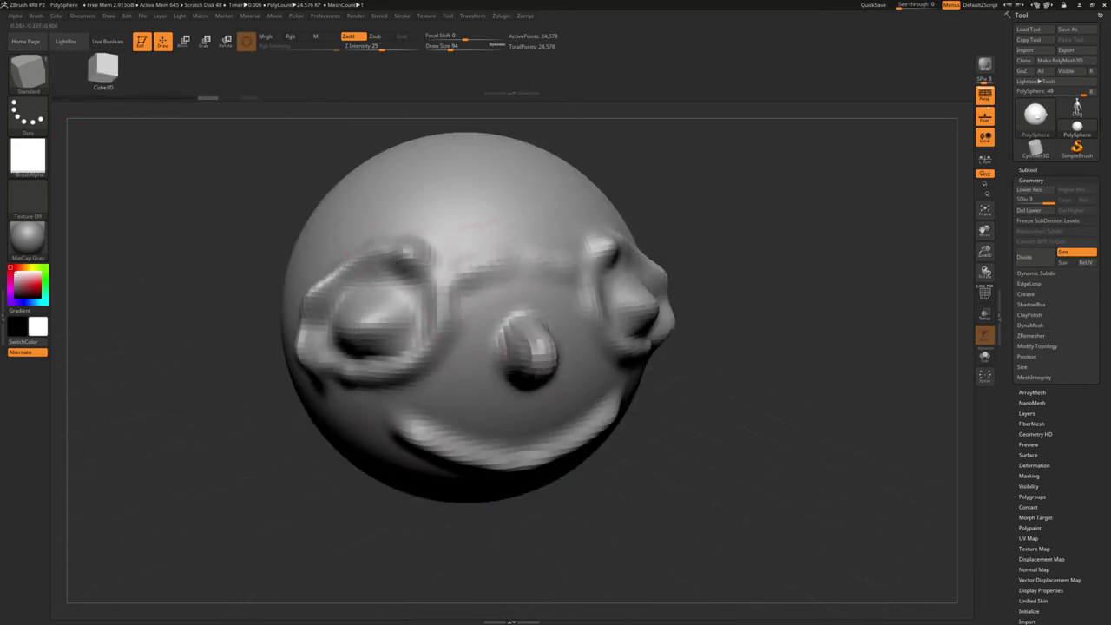
pyautogui.moveTo(416, 278); pyautogui.dragTo(607, 261)
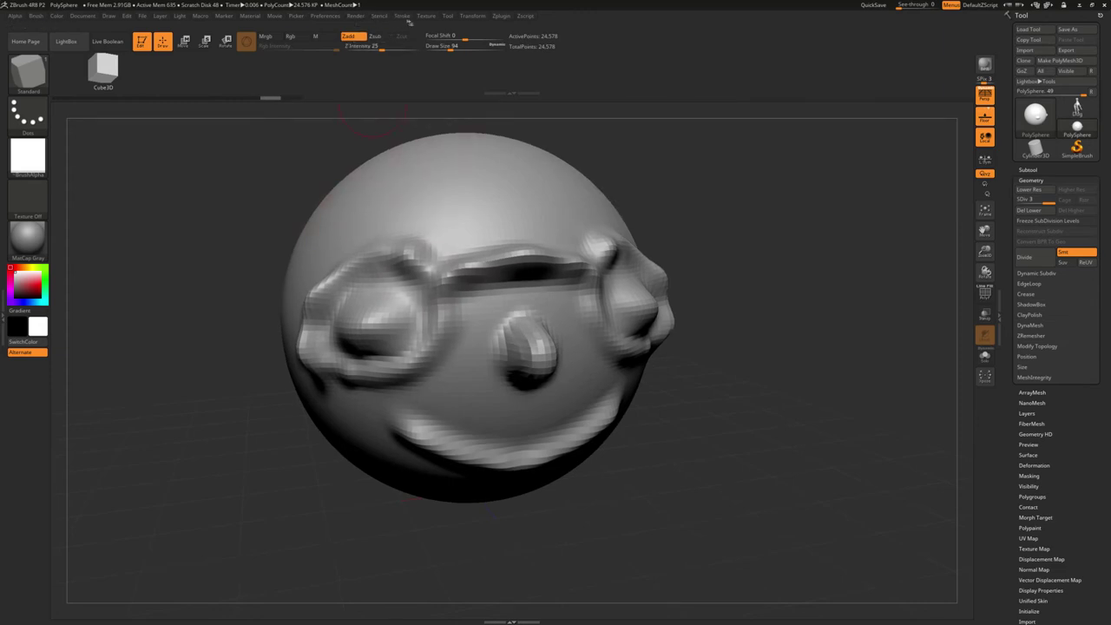
# Turn on Transform >Z< mirroring and add mirrored bumps across the crown and sides
pyautogui.click(469, 15)
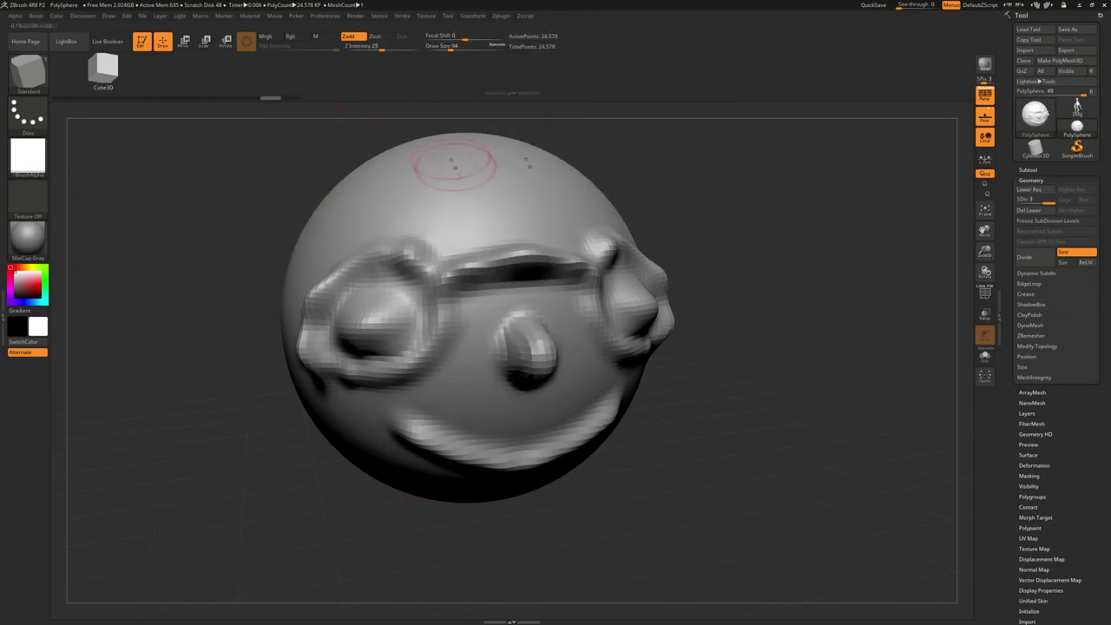
pyautogui.click(473, 15)
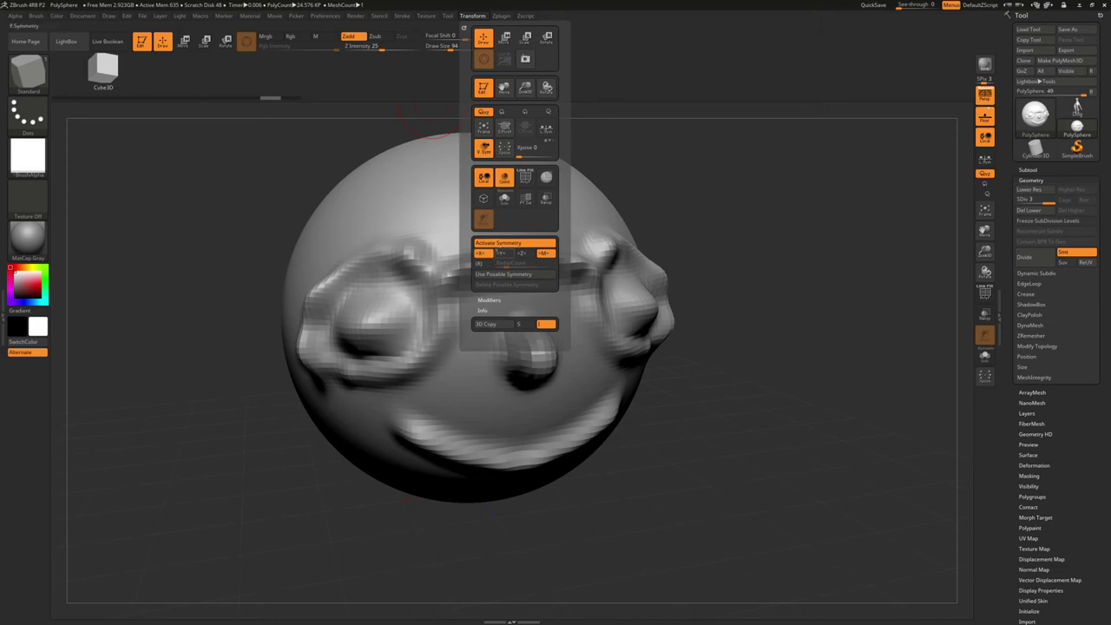
pyautogui.click(522, 253)
pyautogui.moveTo(625, 221); pyautogui.dragTo(499, 169)
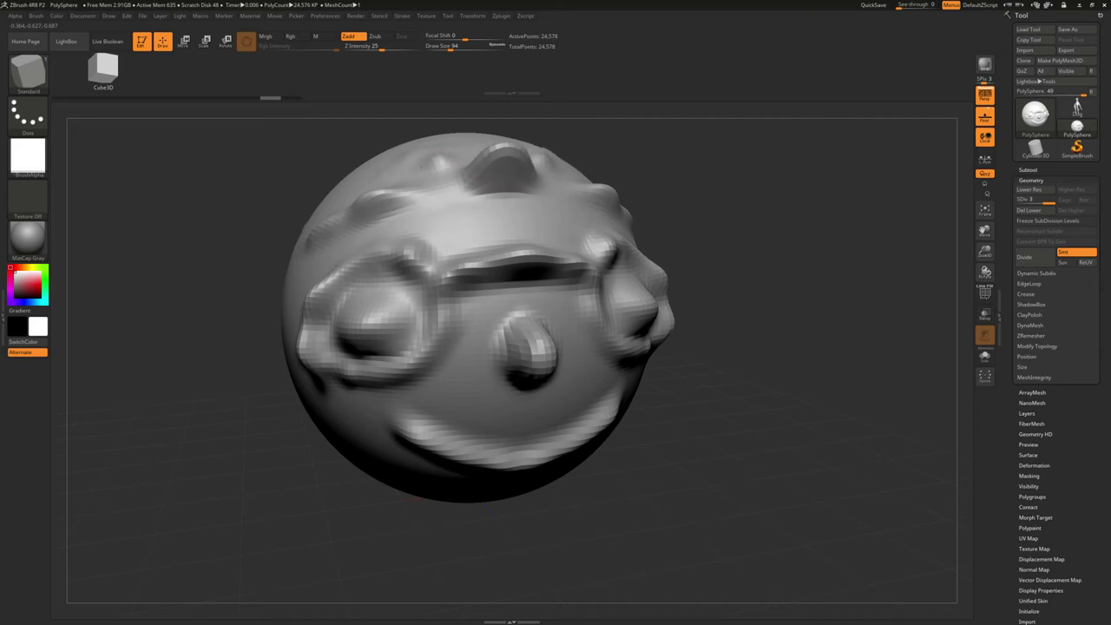
pyautogui.moveTo(594, 165)
pyautogui.mouseDown()
pyautogui.moveTo(568, 172)
pyautogui.moveTo(491, 130)
pyautogui.moveTo(539, 130)
pyautogui.moveTo(598, 169)
pyautogui.moveTo(607, 208)
pyautogui.moveTo(642, 216)
pyautogui.moveTo(647, 252)
pyautogui.mouseUp()
pyautogui.moveTo(781, 390); pyautogui.dragTo(868, 339)
# Raise a ridge and sculpt spikes and ridges across the top of the head
pyautogui.moveTo(580, 187); pyautogui.dragTo(608, 261)
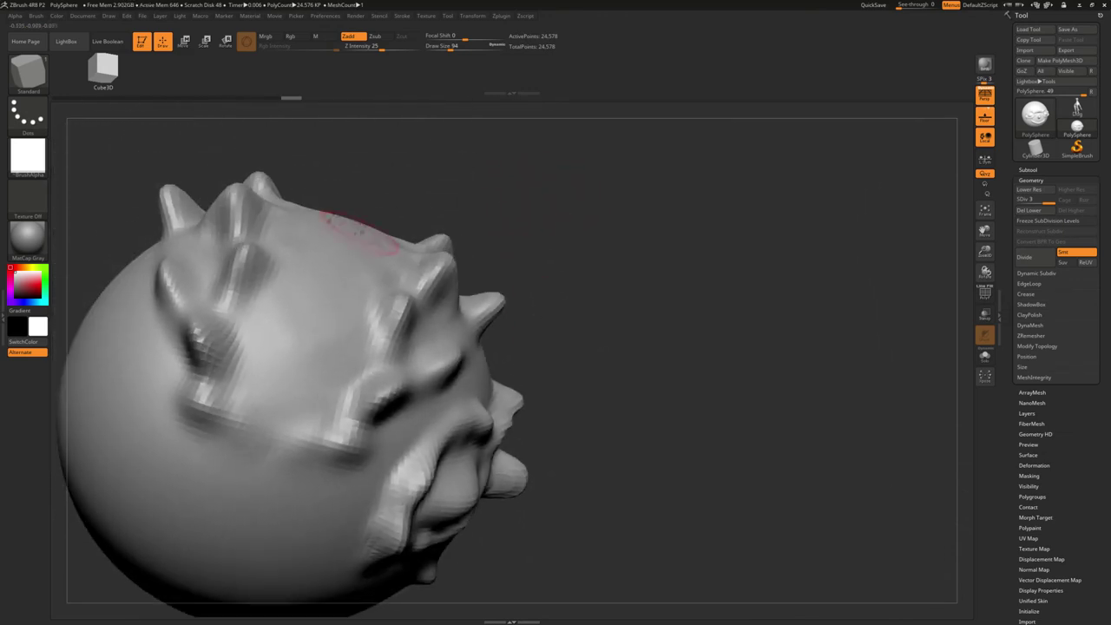
pyautogui.moveTo(295, 314); pyautogui.dragTo(299, 365)
pyautogui.moveTo(269, 260)
pyautogui.mouseDown()
pyautogui.moveTo(390, 330)
pyautogui.moveTo(130, 391)
pyautogui.mouseUp()
pyautogui.moveTo(139, 330); pyautogui.dragTo(434, 417)
pyautogui.press('space')
# Sculpt a ledge and curved ridges across the head's lower-left side
pyautogui.moveTo(87, 310)
pyautogui.mouseDown()
pyautogui.moveTo(128, 302)
pyautogui.moveTo(91, 400)
pyautogui.mouseUp()
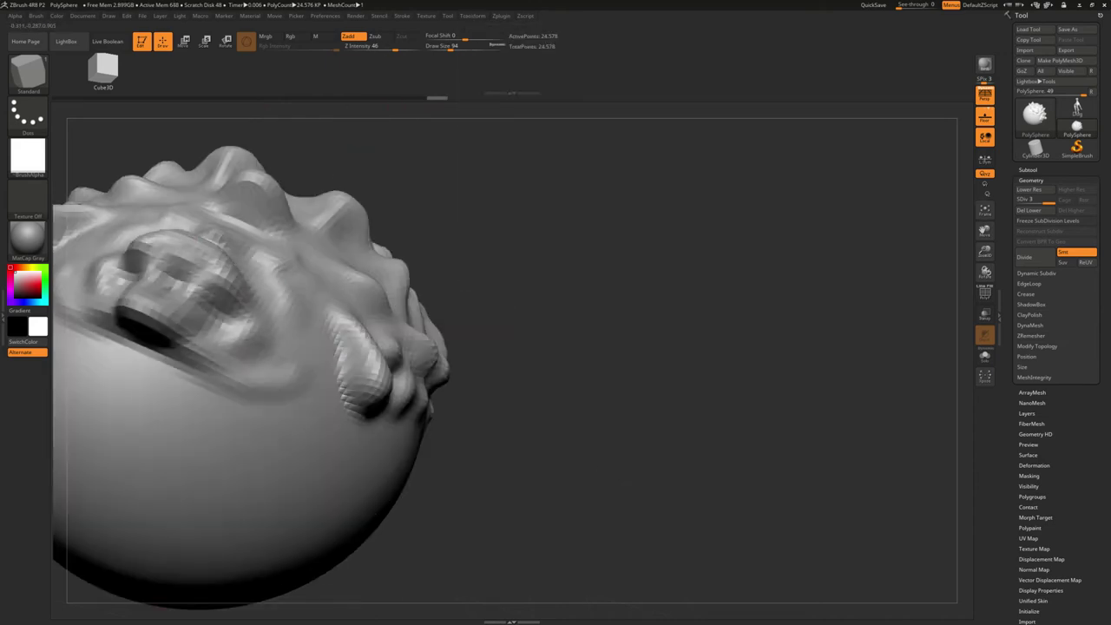
pyautogui.moveTo(339, 408); pyautogui.dragTo(70, 260)
pyautogui.moveTo(347, 347); pyautogui.dragTo(78, 365)
pyautogui.moveTo(173, 408); pyautogui.dragTo(61, 451)
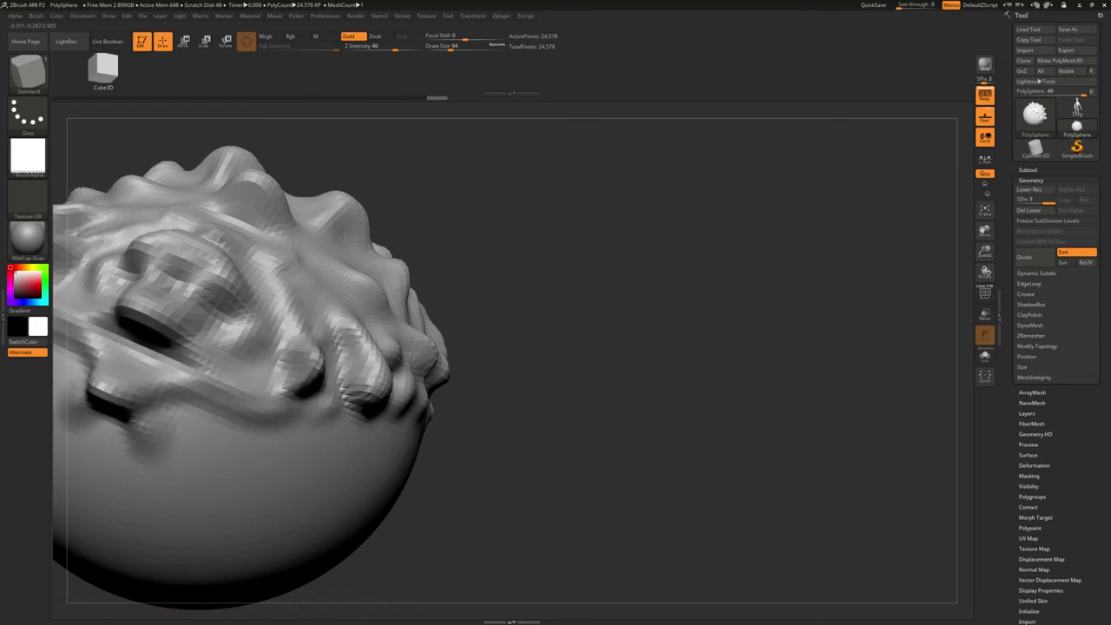
pyautogui.moveTo(330, 416); pyautogui.dragTo(131, 499)
pyautogui.moveTo(61, 417)
pyautogui.mouseDown()
pyautogui.moveTo(226, 547)
pyautogui.moveTo(295, 434)
pyautogui.moveTo(343, 404)
pyautogui.moveTo(295, 504)
pyautogui.moveTo(200, 564)
pyautogui.moveTo(247, 560)
pyautogui.moveTo(279, 527)
pyautogui.mouseUp()
# Add bulges on the lower-right, then zoom out and turn the head to front view
pyautogui.moveTo(323, 486)
pyautogui.mouseDown()
pyautogui.moveTo(308, 547)
pyautogui.moveTo(339, 447)
pyautogui.mouseUp()
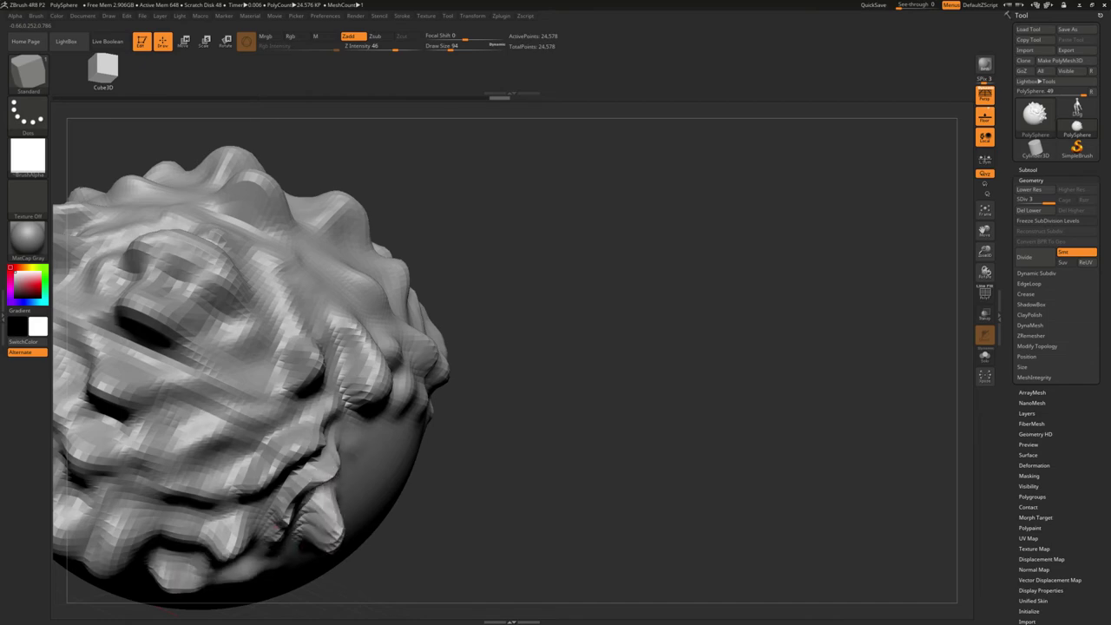
pyautogui.moveTo(340, 486)
pyautogui.mouseDown()
pyautogui.moveTo(351, 439)
pyautogui.moveTo(377, 460)
pyautogui.mouseUp()
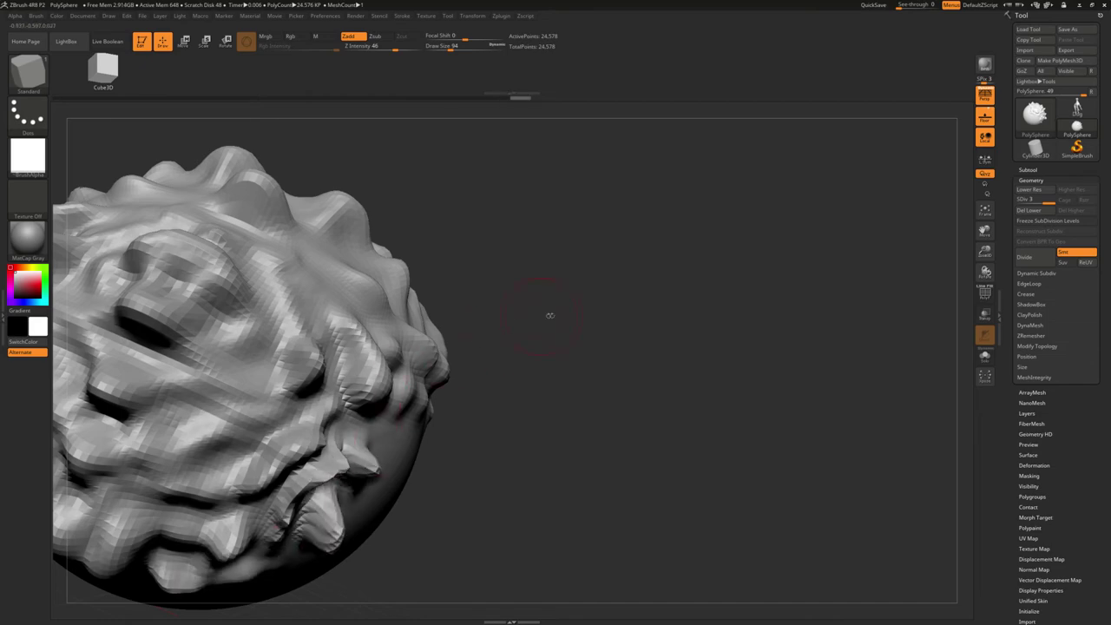
pyautogui.moveTo(549, 315)
pyautogui.mouseDown()
pyautogui.moveTo(659, 428)
pyautogui.moveTo(623, 586)
pyautogui.mouseUp()
pyautogui.keyDown('alt'); pyautogui.moveTo(416, 451); pyautogui.dragTo(415, 365); pyautogui.keyUp('alt')
pyautogui.keyDown('shift'); pyautogui.moveTo(496, 431); pyautogui.dragTo(486, 408); pyautogui.keyUp('shift')
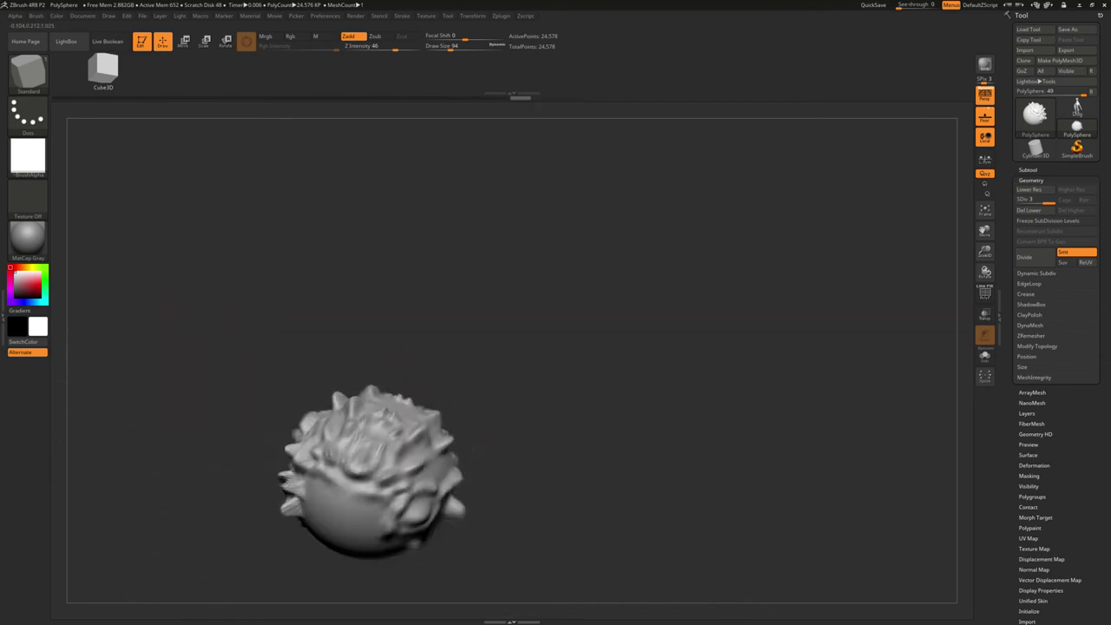
# Dock the Transform palette in the right tray and collapse the Tool palette
pyautogui.click(482, 16)
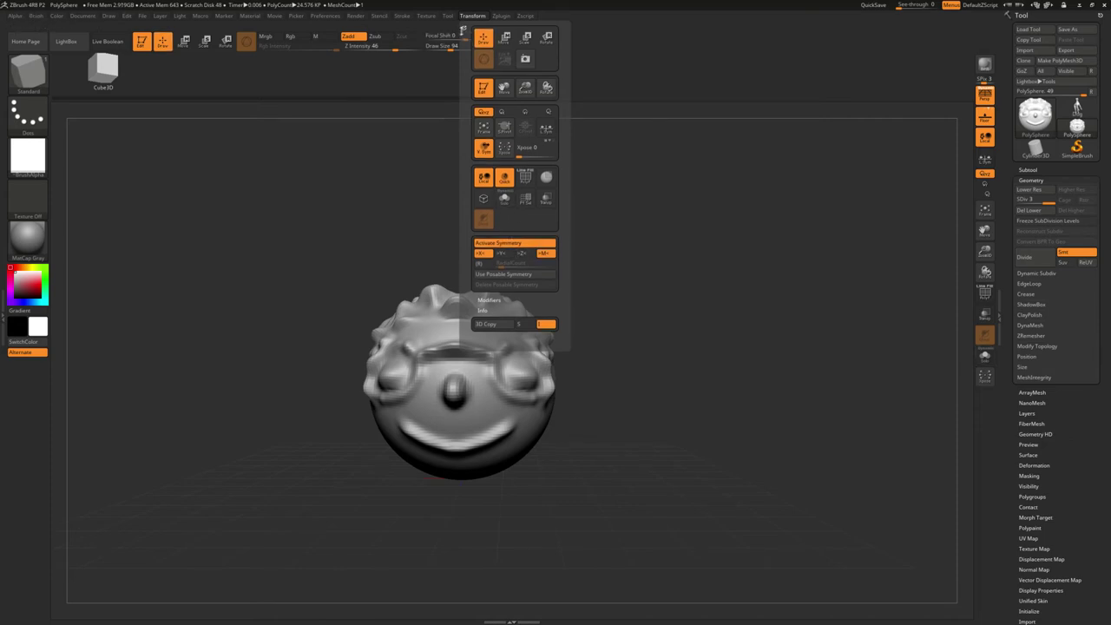
pyautogui.press('x')
pyautogui.moveTo(464, 27)
pyautogui.mouseDown()
pyautogui.moveTo(941, 169)
pyautogui.moveTo(1008, 106)
pyautogui.mouseUp()
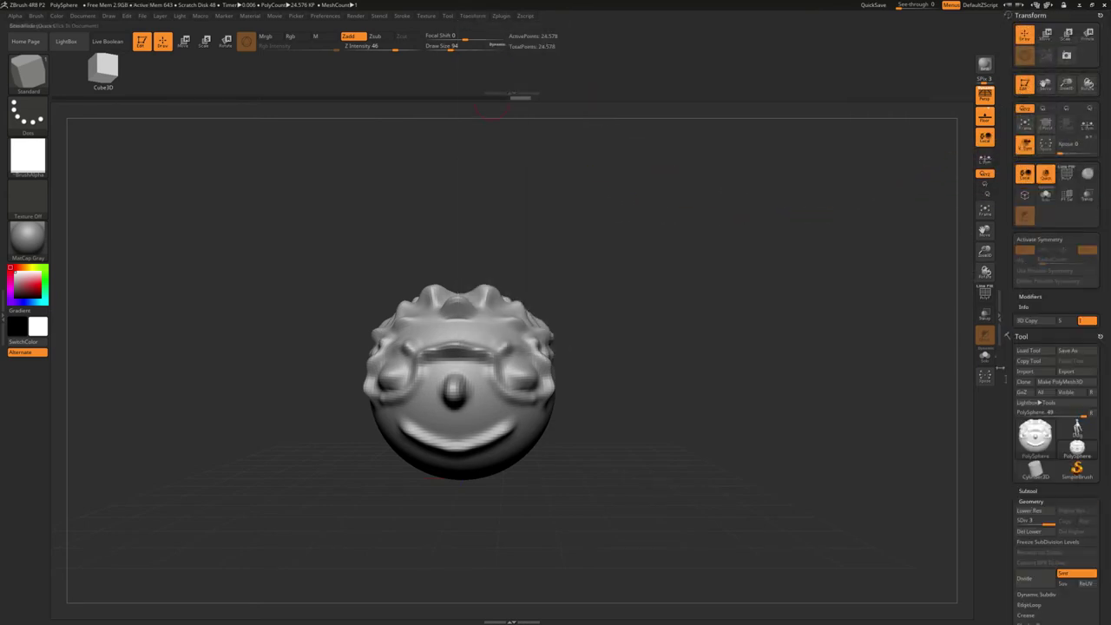
pyautogui.click(1055, 336)
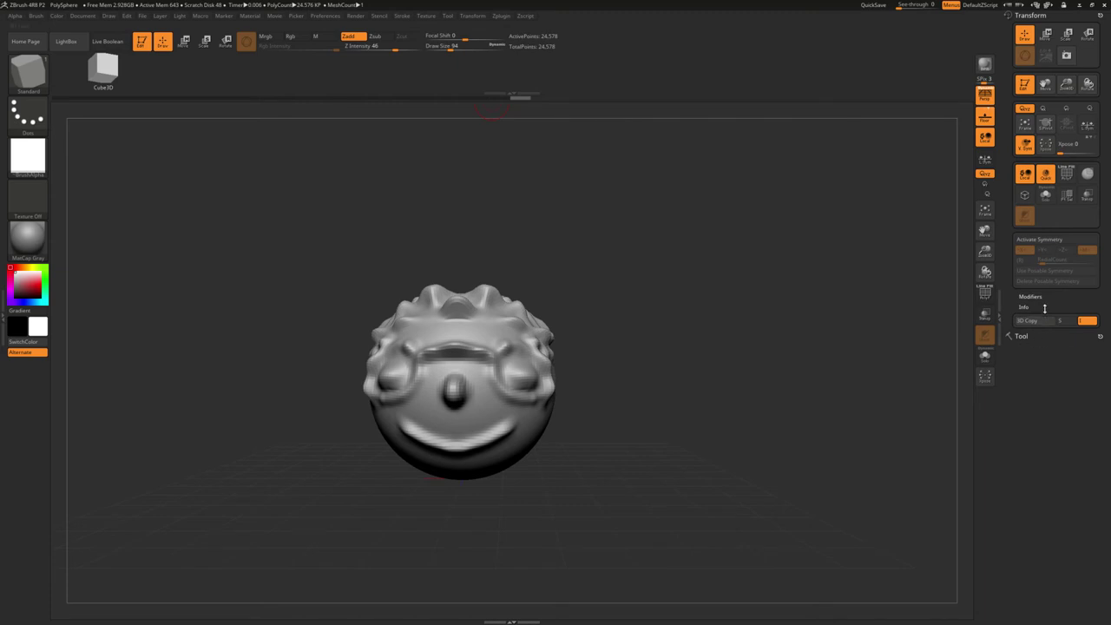
# Re-enable X symmetry, recentre the head with Frame, and switch to Move mode
pyautogui.click(1042, 239)
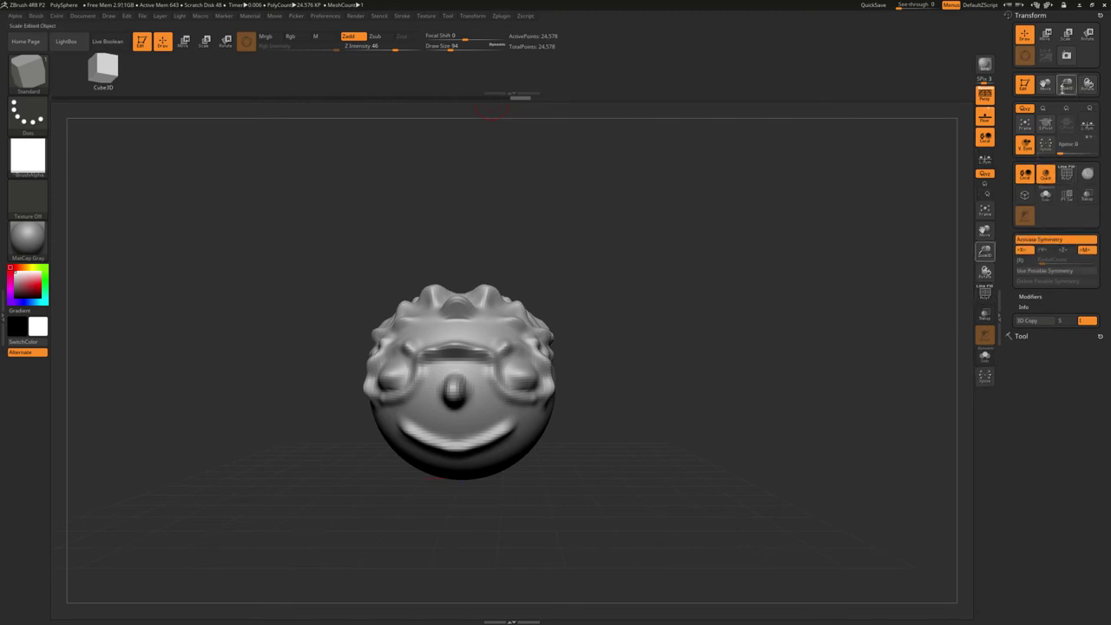
pyautogui.moveTo(1045, 84)
pyautogui.mouseDown()
pyautogui.moveTo(1071, 74)
pyautogui.moveTo(1085, 85)
pyautogui.mouseUp()
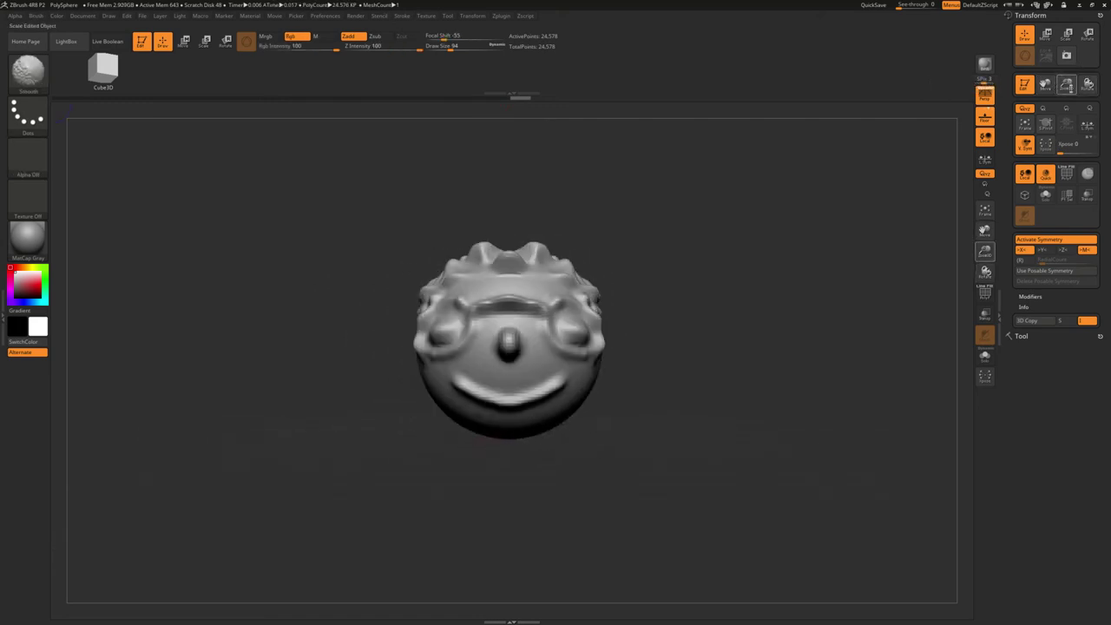
pyautogui.click(1025, 124)
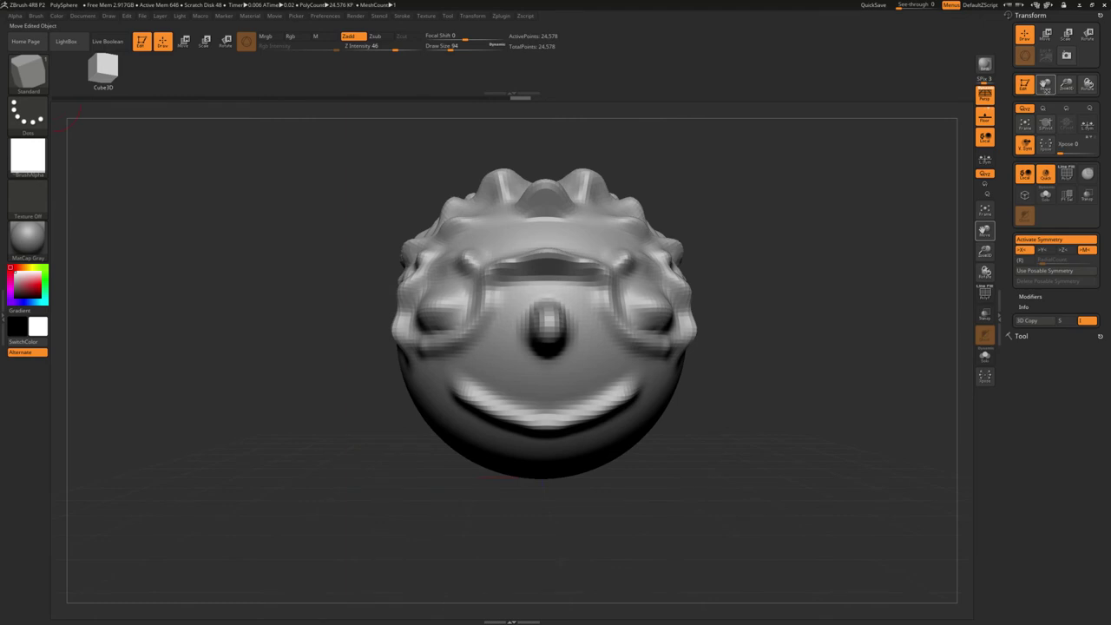
pyautogui.moveTo(1045, 84); pyautogui.dragTo(1039, 96)
pyautogui.click(1046, 35)
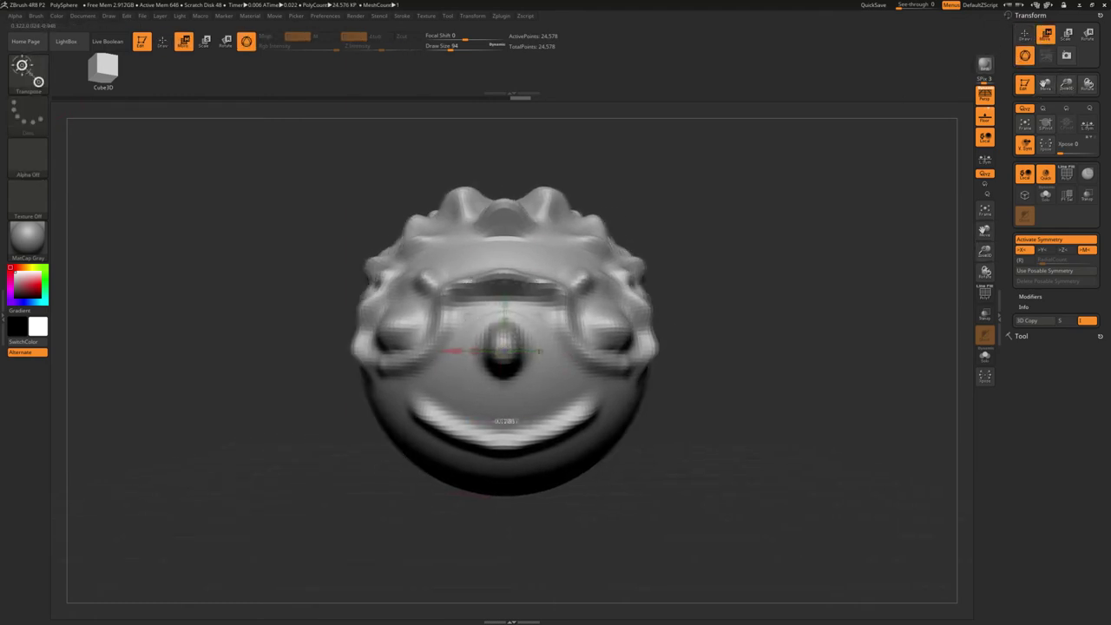
# Move and rotate the head with the gizmo, undoing the accidental sideways stretch
pyautogui.moveTo(468, 352); pyautogui.dragTo(368, 352)
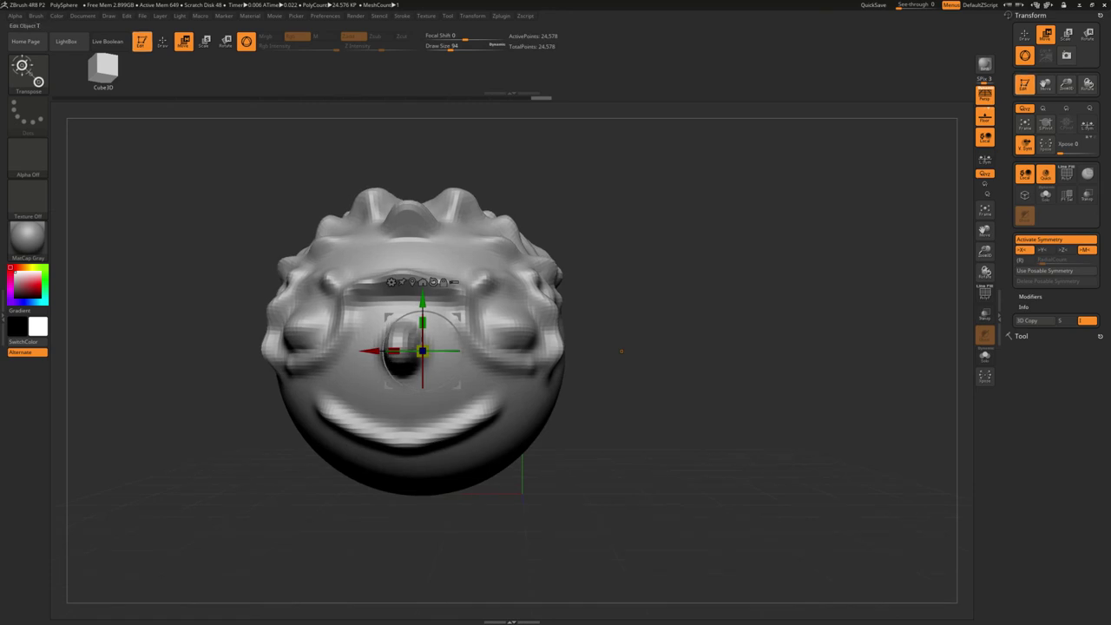
pyautogui.click(1086, 35)
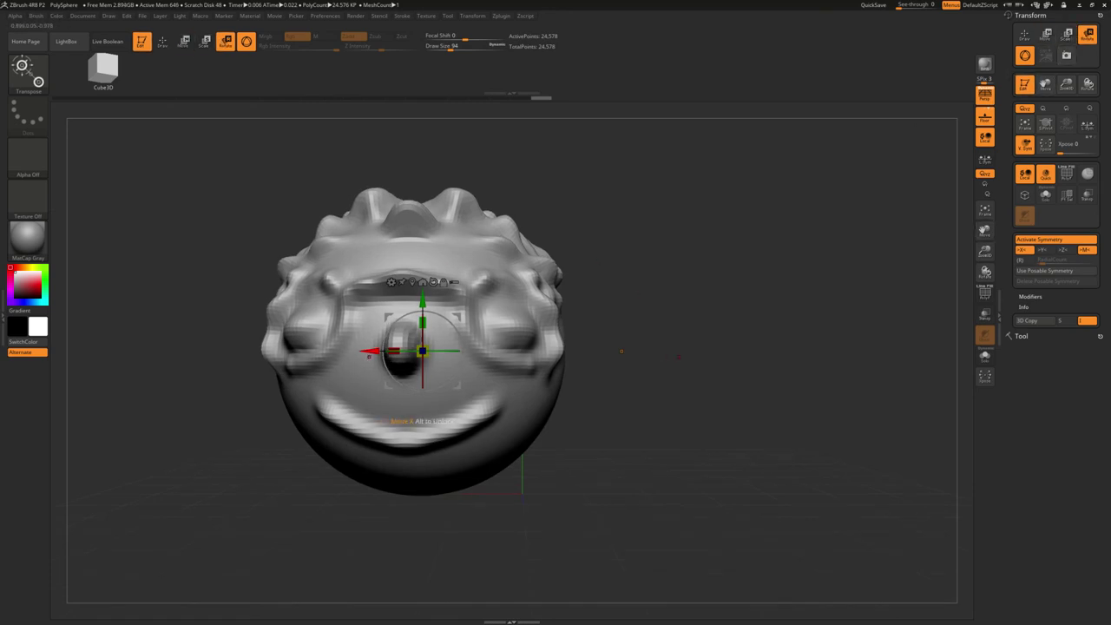
pyautogui.moveTo(620, 351); pyautogui.dragTo(749, 351)
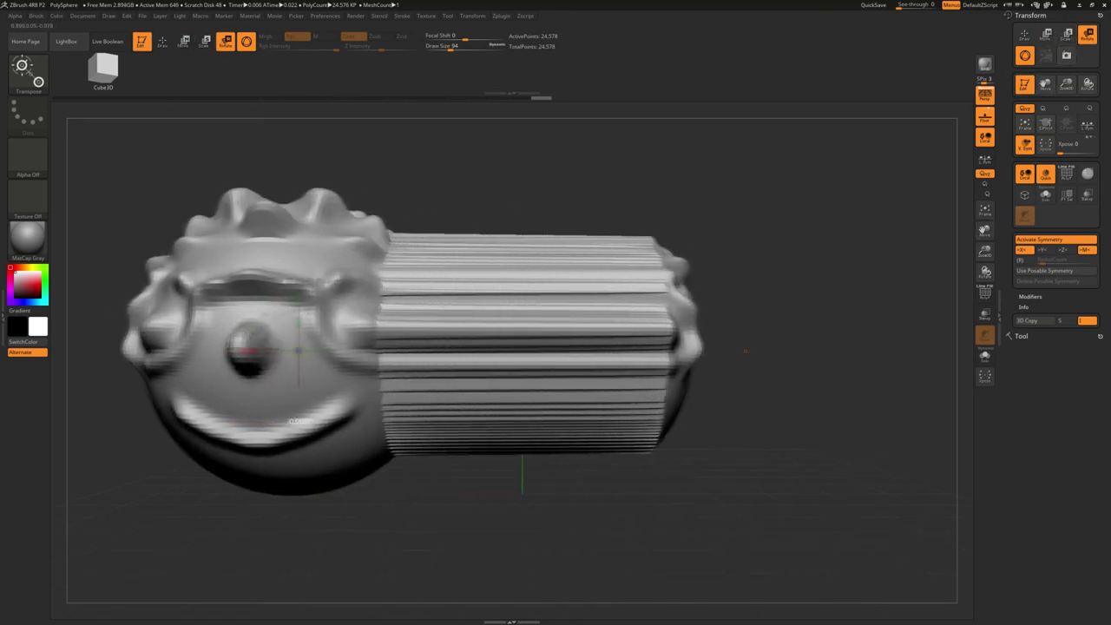
pyautogui.hotkey('ctrl', 'z')
pyautogui.press('q')
pyautogui.press('b')
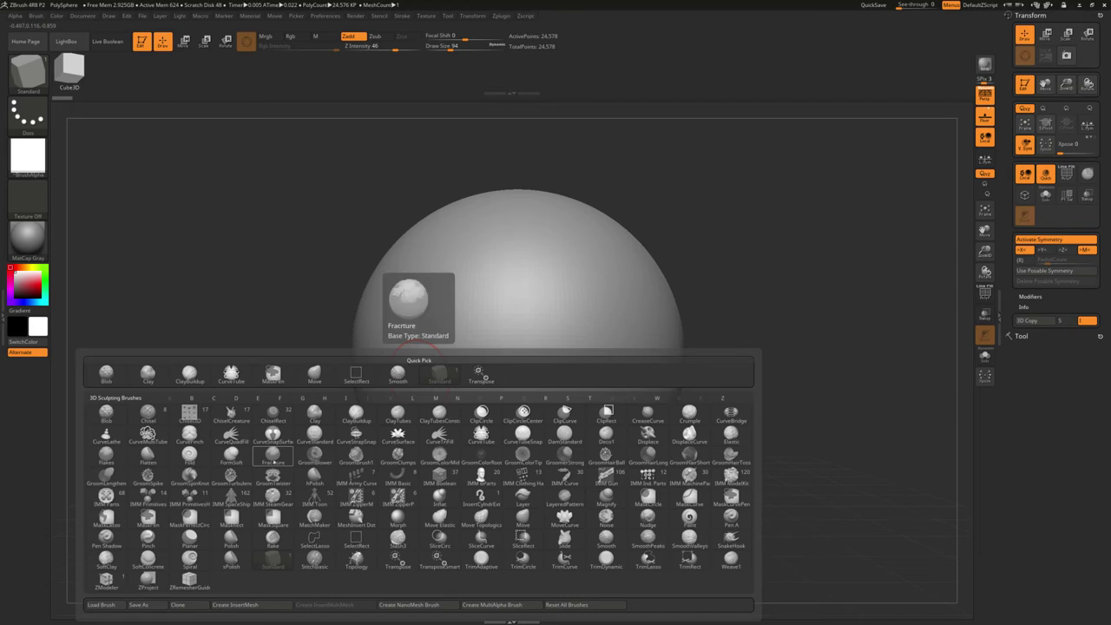
# With the Fracture brush, stroke mirrored detail over the top, centre line and lower half
pyautogui.click(273, 456)
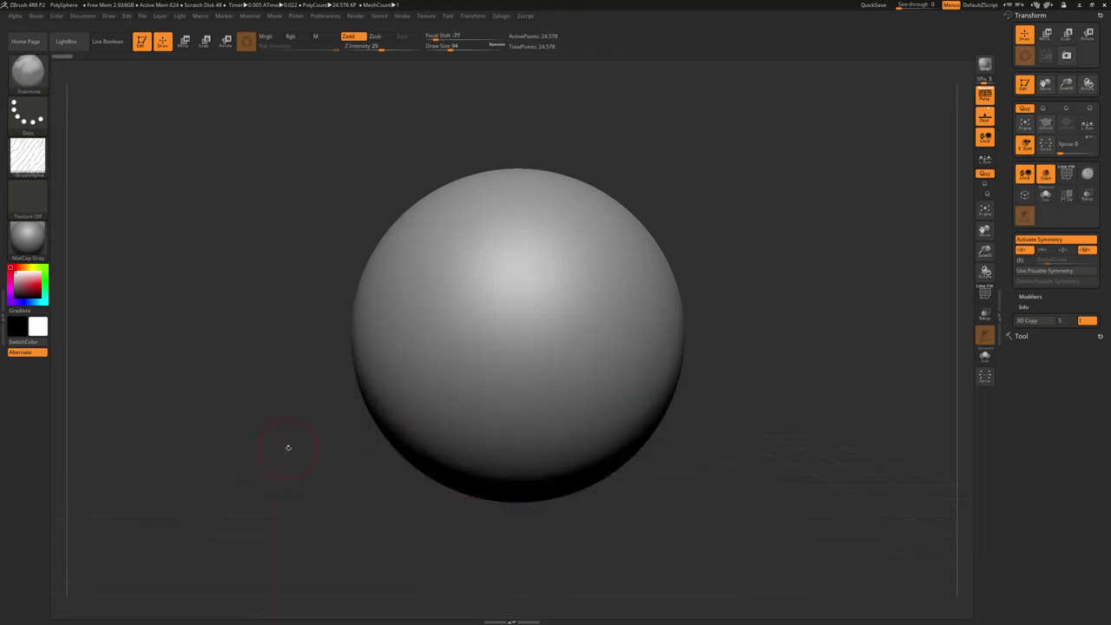
pyautogui.moveTo(441, 287)
pyautogui.mouseDown()
pyautogui.moveTo(428, 278)
pyautogui.moveTo(383, 317)
pyautogui.moveTo(408, 332)
pyautogui.moveTo(518, 227)
pyautogui.mouseUp()
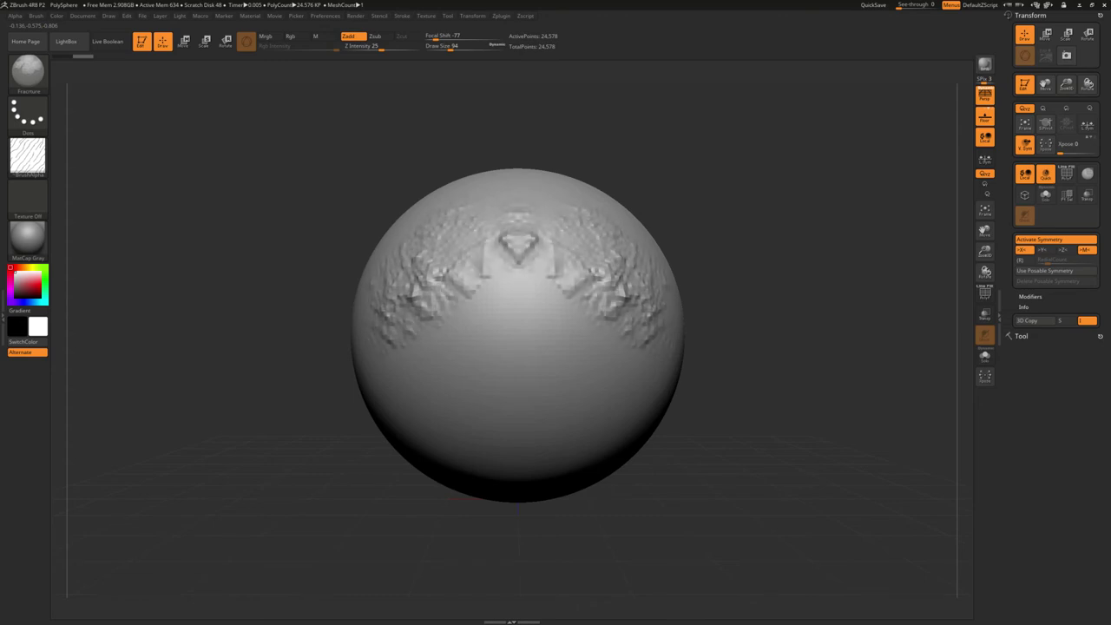
pyautogui.moveTo(435, 336)
pyautogui.mouseDown()
pyautogui.moveTo(475, 297)
pyautogui.moveTo(521, 297)
pyautogui.moveTo(588, 351)
pyautogui.moveTo(611, 395)
pyautogui.mouseUp()
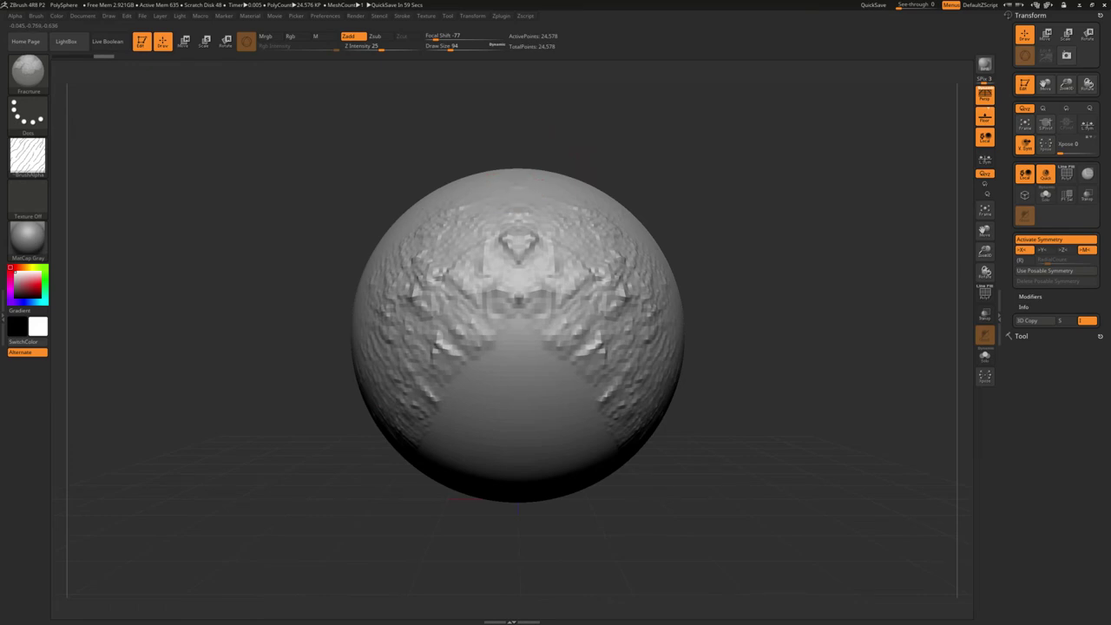
pyautogui.moveTo(486, 380); pyautogui.dragTo(508, 356)
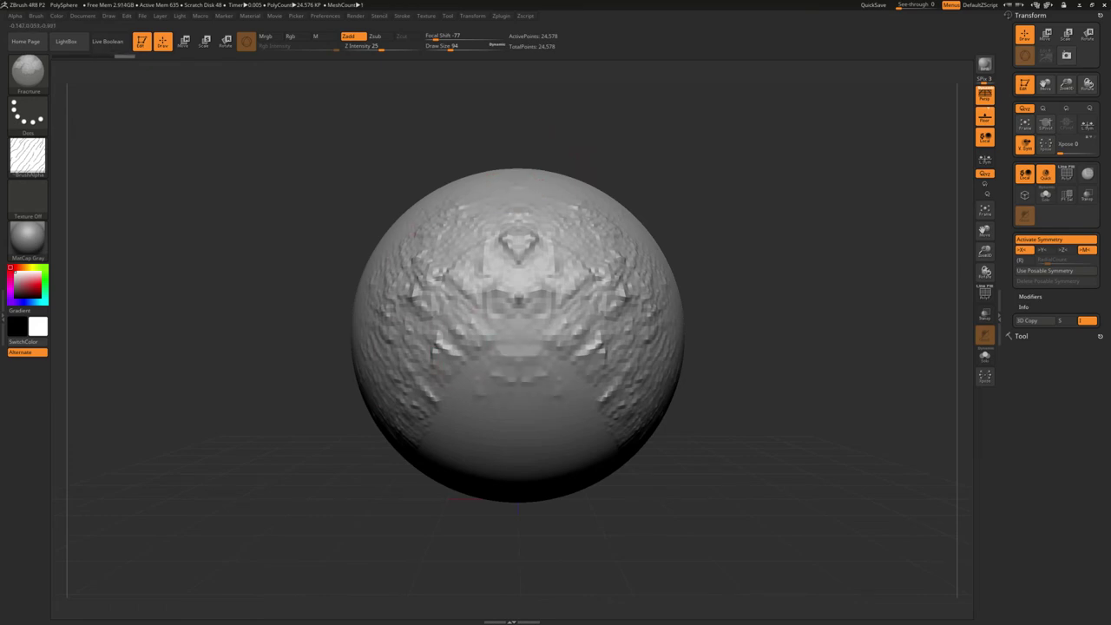
pyautogui.moveTo(518, 427)
pyautogui.mouseDown()
pyautogui.moveTo(519, 470)
pyautogui.moveTo(469, 412)
pyautogui.moveTo(483, 361)
pyautogui.mouseUp()
pyautogui.moveTo(453, 419); pyautogui.dragTo(432, 444)
pyautogui.moveTo(519, 391); pyautogui.dragTo(518, 251)
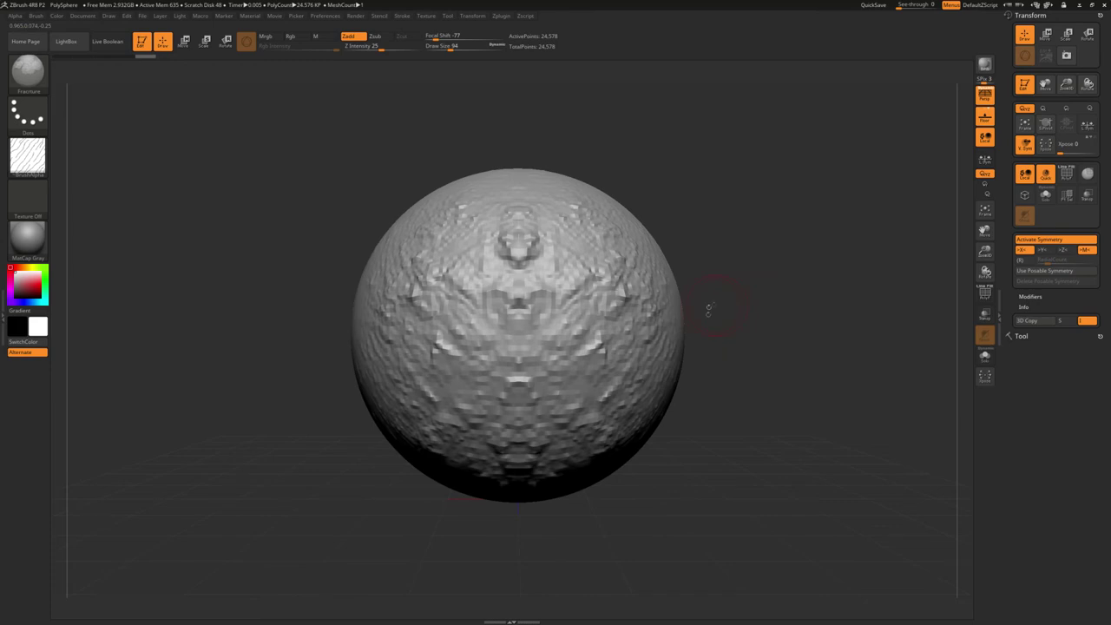
# Divide the mesh three times to SDiv 6 and sculpt mirrored fracture strokes on both sides
pyautogui.click(1068, 335)
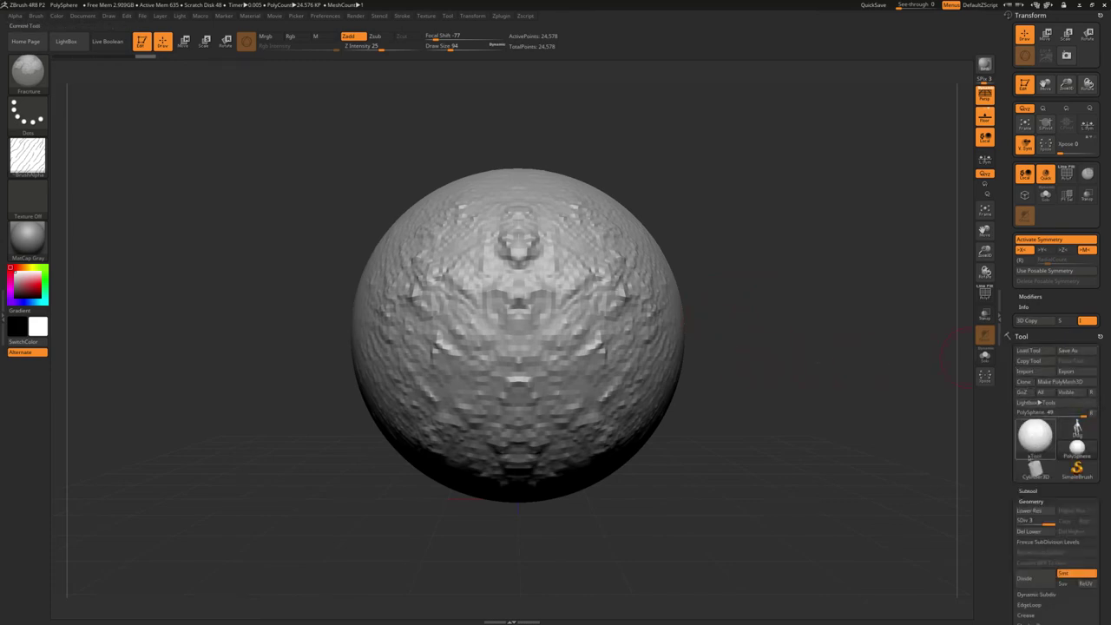
pyautogui.click(1028, 582)
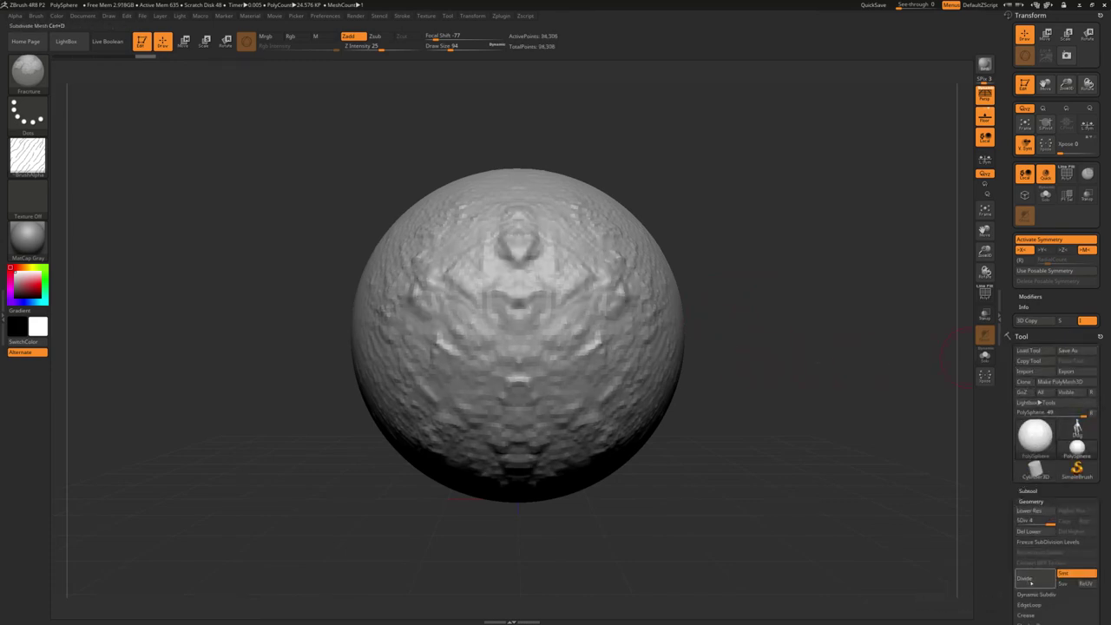
pyautogui.click(1039, 580)
pyautogui.click(1038, 580)
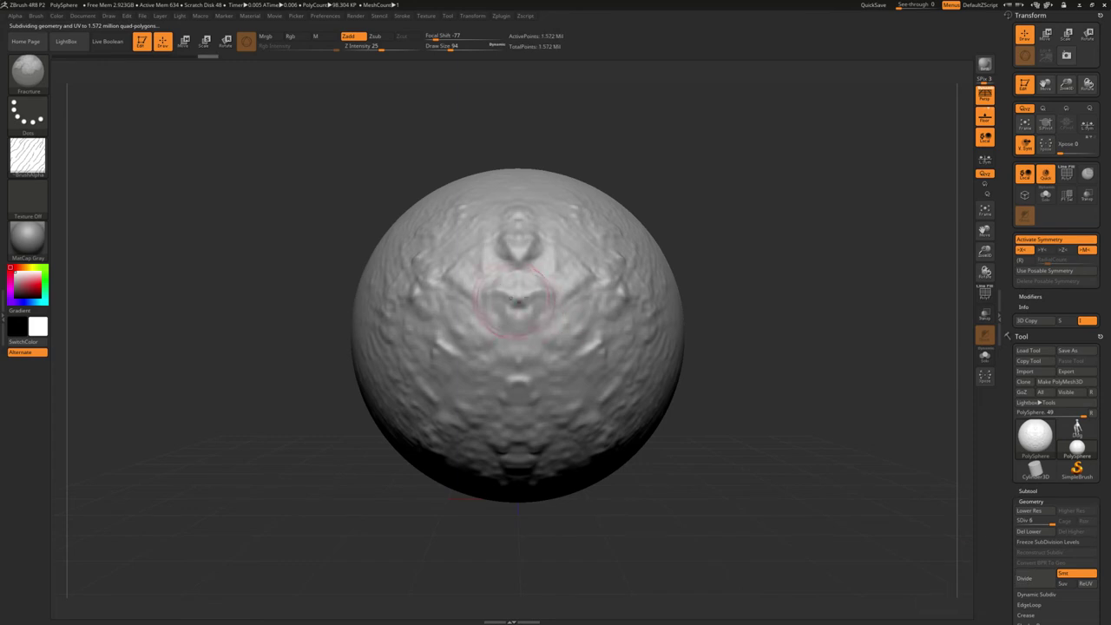
pyautogui.moveTo(564, 270); pyautogui.dragTo(618, 347)
pyautogui.moveTo(458, 334)
pyautogui.mouseDown()
pyautogui.moveTo(465, 300)
pyautogui.moveTo(509, 240)
pyautogui.mouseUp()
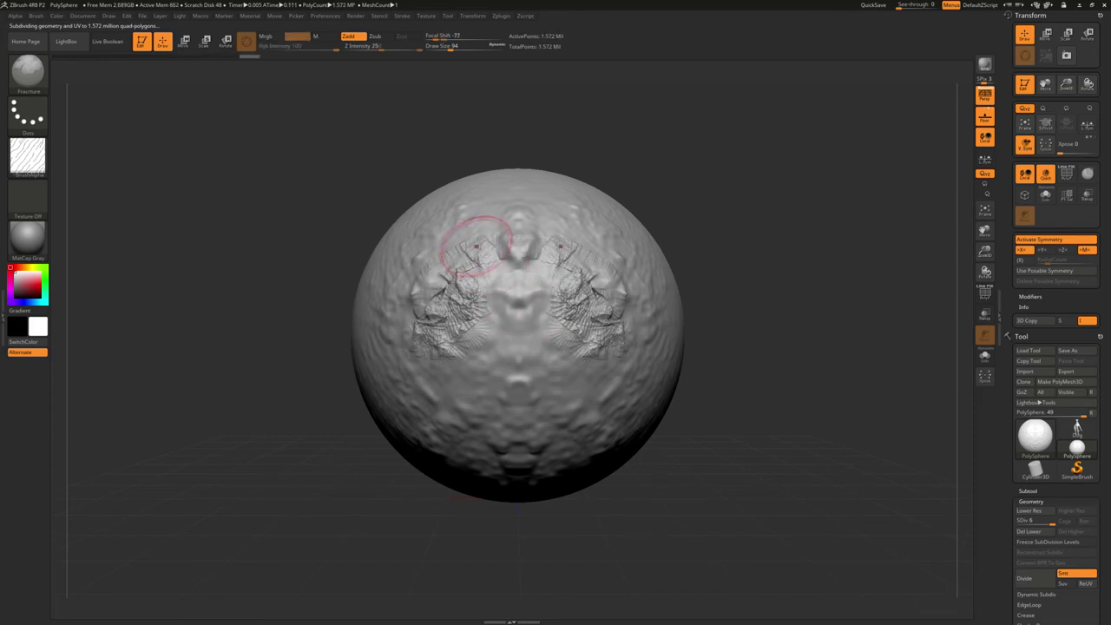
# Smooth the fractured strokes into bulges and add more rough mirrored detail
pyautogui.press('b')
pyautogui.moveTo(451, 287); pyautogui.dragTo(450, 342)
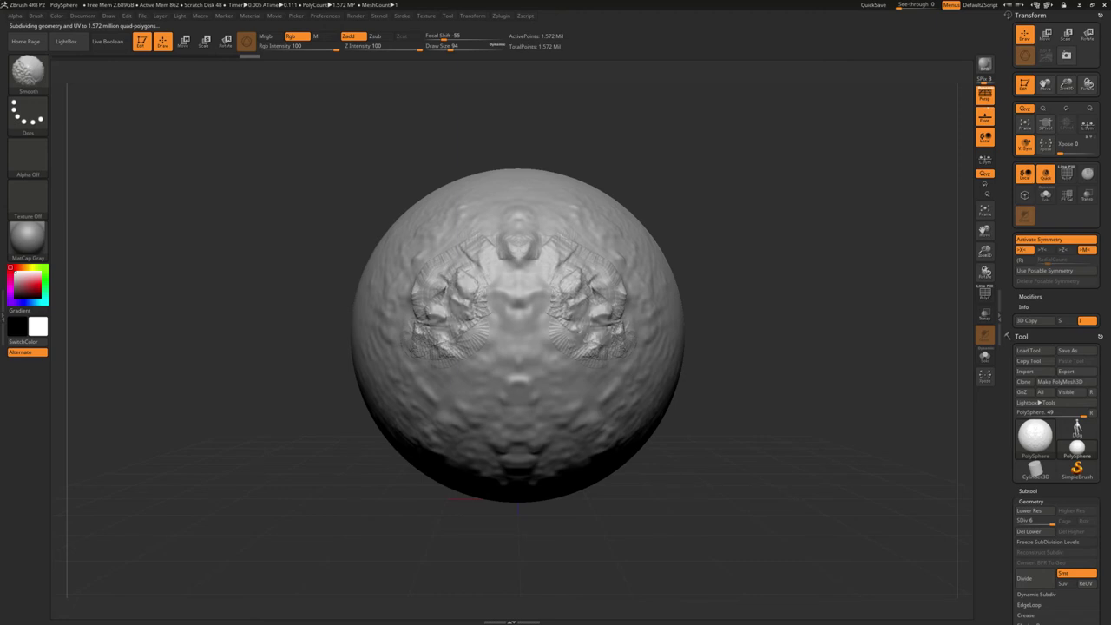
pyautogui.press('shift')
pyautogui.moveTo(455, 343)
pyautogui.mouseDown()
pyautogui.moveTo(460, 382)
pyautogui.moveTo(434, 391)
pyautogui.mouseUp()
pyautogui.moveTo(460, 313); pyautogui.dragTo(455, 375)
pyautogui.press('shift')
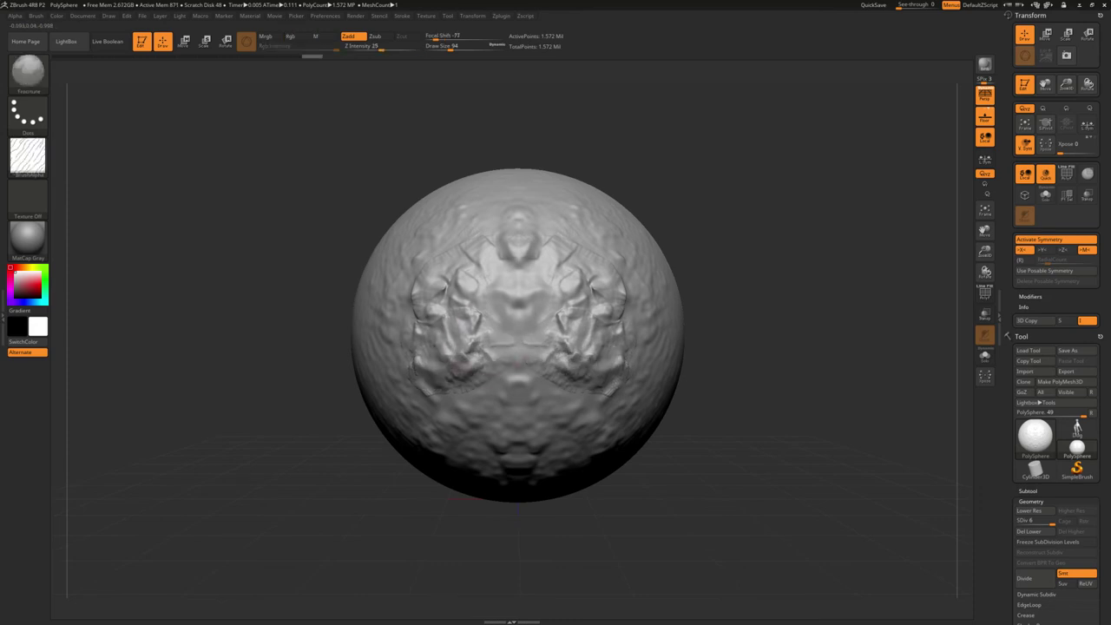
# Work crumpled, partly smoothed detail into the lower centre, then turn symmetry off
pyautogui.moveTo(486, 365); pyautogui.dragTo(512, 403)
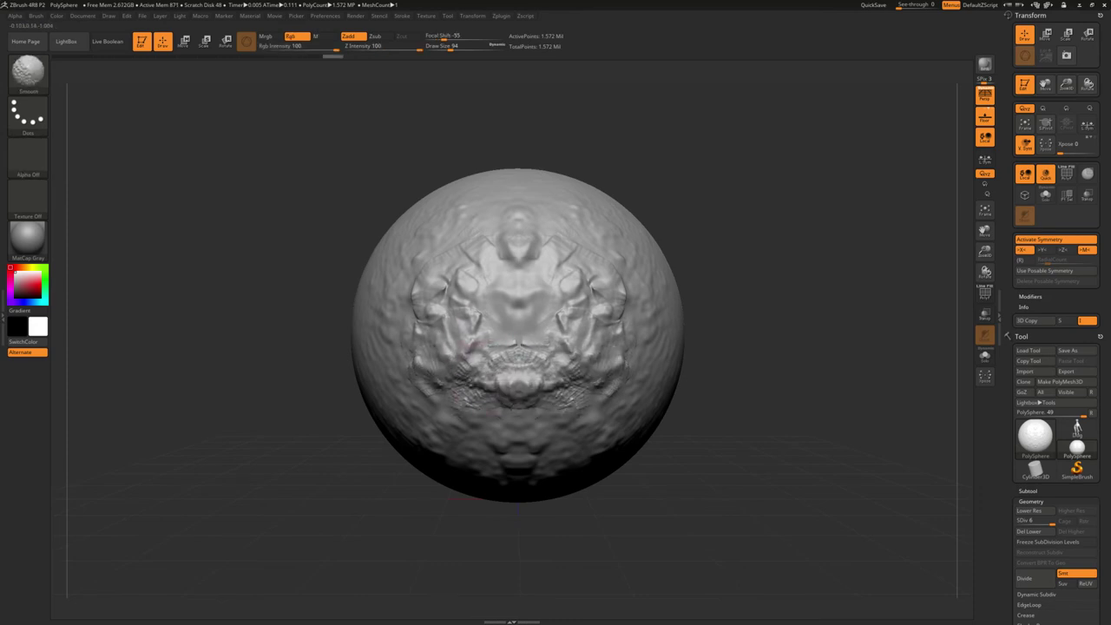
pyautogui.moveTo(512, 317); pyautogui.dragTo(530, 347)
pyautogui.moveTo(477, 382); pyautogui.dragTo(555, 426)
pyautogui.moveTo(452, 356); pyautogui.dragTo(590, 399)
pyautogui.press('shift')
pyautogui.keyDown('shift'); pyautogui.moveTo(494, 373); pyautogui.dragTo(564, 403); pyautogui.keyUp('shift')
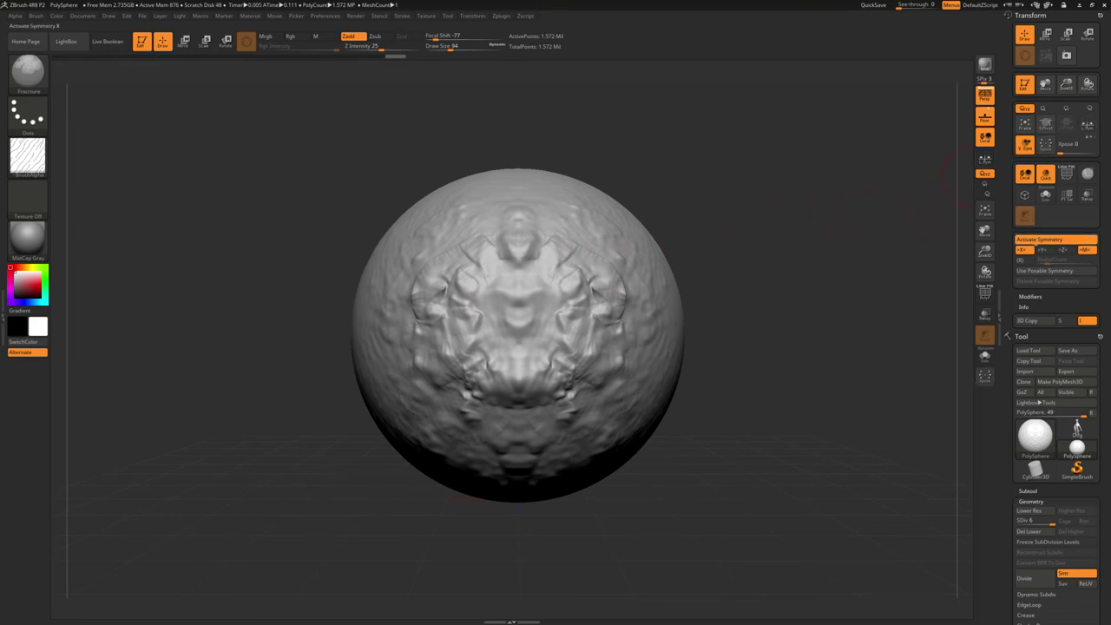
pyautogui.click(1048, 240)
# Frame the sphere and sculpt rough fractured patches on the upper left and right
pyautogui.press('f')
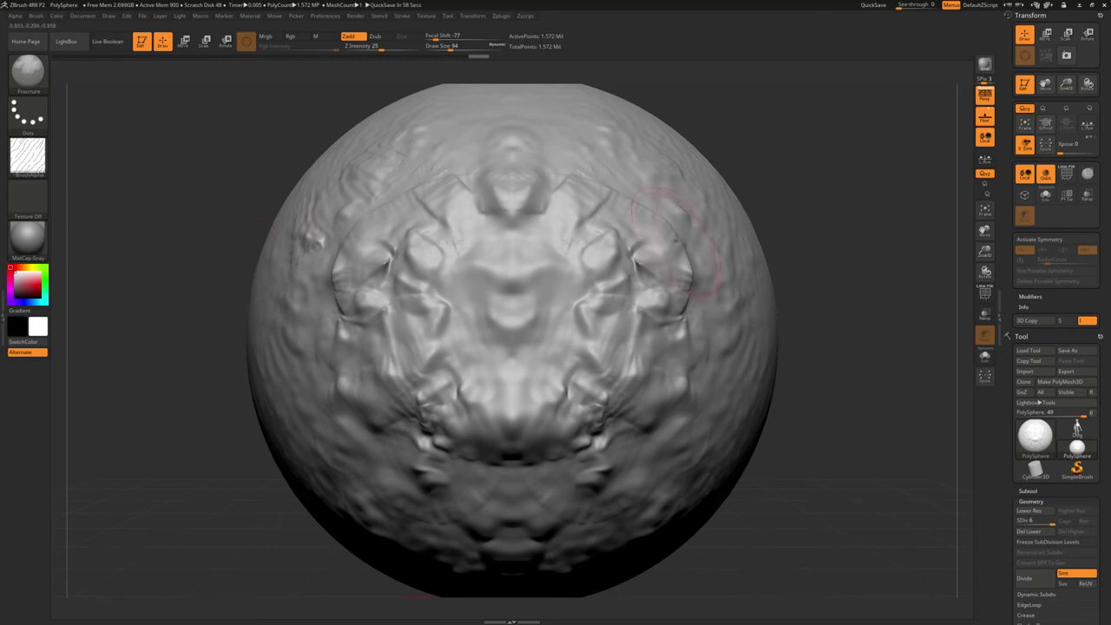
pyautogui.moveTo(431, 138)
pyautogui.mouseDown()
pyautogui.moveTo(312, 265)
pyautogui.moveTo(391, 191)
pyautogui.moveTo(347, 247)
pyautogui.moveTo(375, 212)
pyautogui.moveTo(351, 245)
pyautogui.moveTo(363, 262)
pyautogui.moveTo(321, 286)
pyautogui.moveTo(347, 369)
pyautogui.moveTo(334, 394)
pyautogui.mouseUp()
pyautogui.moveTo(334, 342)
pyautogui.keyDown('shift'); pyautogui.mouseDown()
pyautogui.moveTo(347, 312)
pyautogui.moveTo(325, 286)
pyautogui.moveTo(419, 142)
pyautogui.mouseUp(); pyautogui.keyUp('shift')
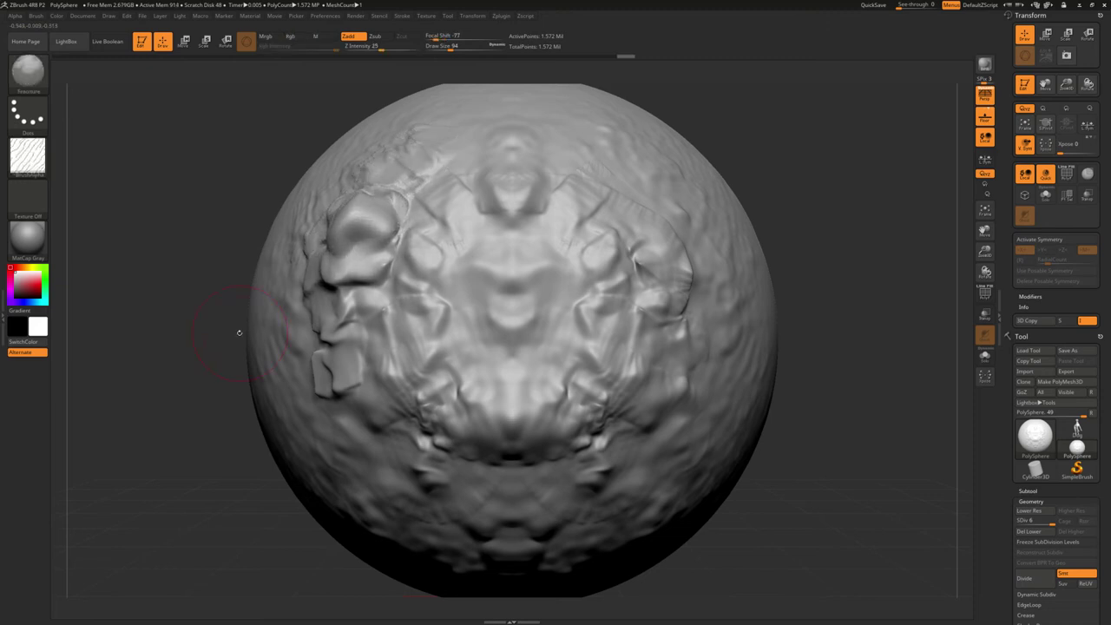
pyautogui.moveTo(713, 340)
pyautogui.mouseDown()
pyautogui.moveTo(690, 374)
pyautogui.moveTo(725, 395)
pyautogui.moveTo(728, 427)
pyautogui.moveTo(683, 479)
pyautogui.mouseUp()
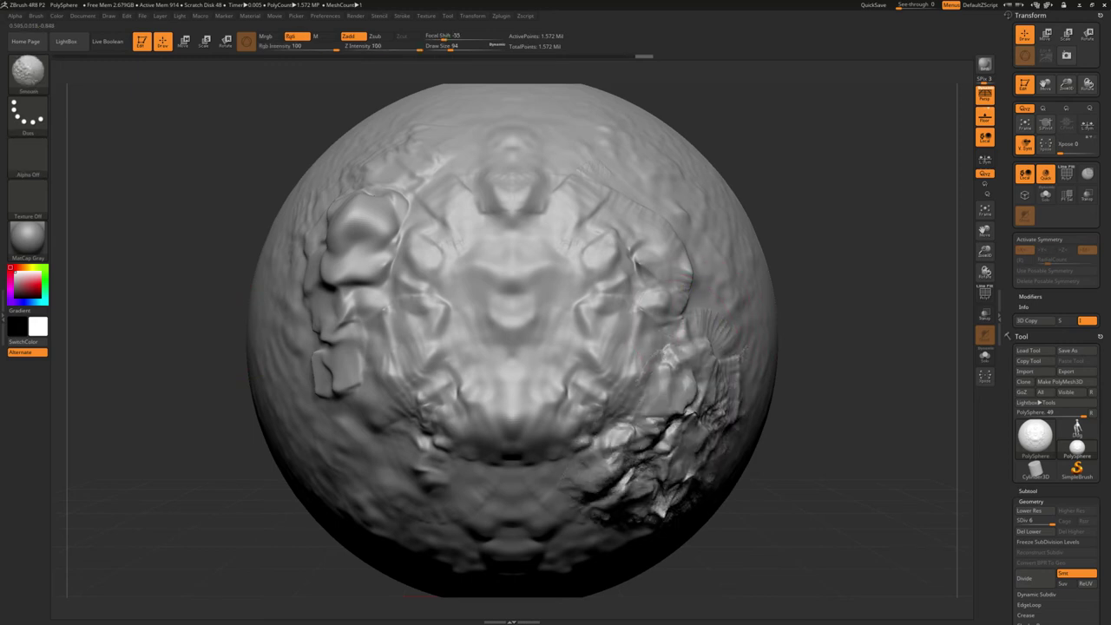
# Stamp fractured detail on the upper centre and redo strokes with Ctrl+Shift+Z
pyautogui.press('b')
pyautogui.press('f')
pyautogui.press('r')
pyautogui.moveTo(512, 209)
pyautogui.mouseDown()
pyautogui.moveTo(447, 261)
pyautogui.moveTo(521, 269)
pyautogui.moveTo(442, 303)
pyautogui.moveTo(591, 347)
pyautogui.moveTo(434, 373)
pyautogui.moveTo(530, 417)
pyautogui.moveTo(434, 408)
pyautogui.moveTo(451, 347)
pyautogui.moveTo(590, 382)
pyautogui.moveTo(564, 286)
pyautogui.moveTo(624, 277)
pyautogui.moveTo(564, 261)
pyautogui.moveTo(529, 217)
pyautogui.moveTo(494, 252)
pyautogui.moveTo(555, 182)
pyautogui.moveTo(642, 226)
pyautogui.moveTo(624, 382)
pyautogui.moveTo(390, 330)
pyautogui.mouseUp()
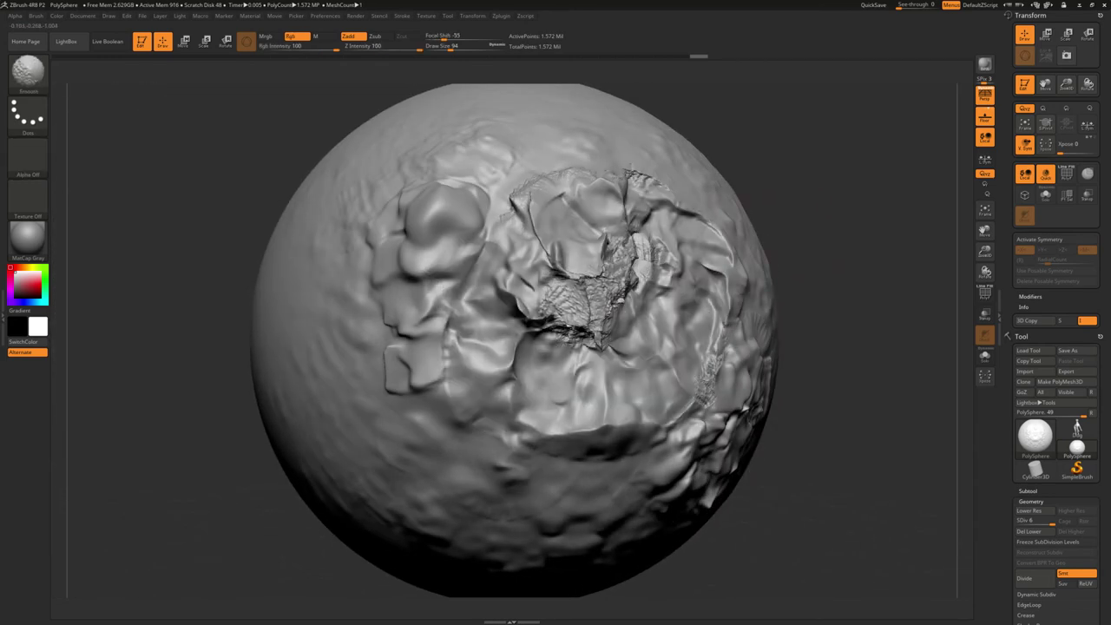
pyautogui.hotkey('ctrl', 'shift', 'z')
pyautogui.hotkey('ctrl', 'shift', 'z')
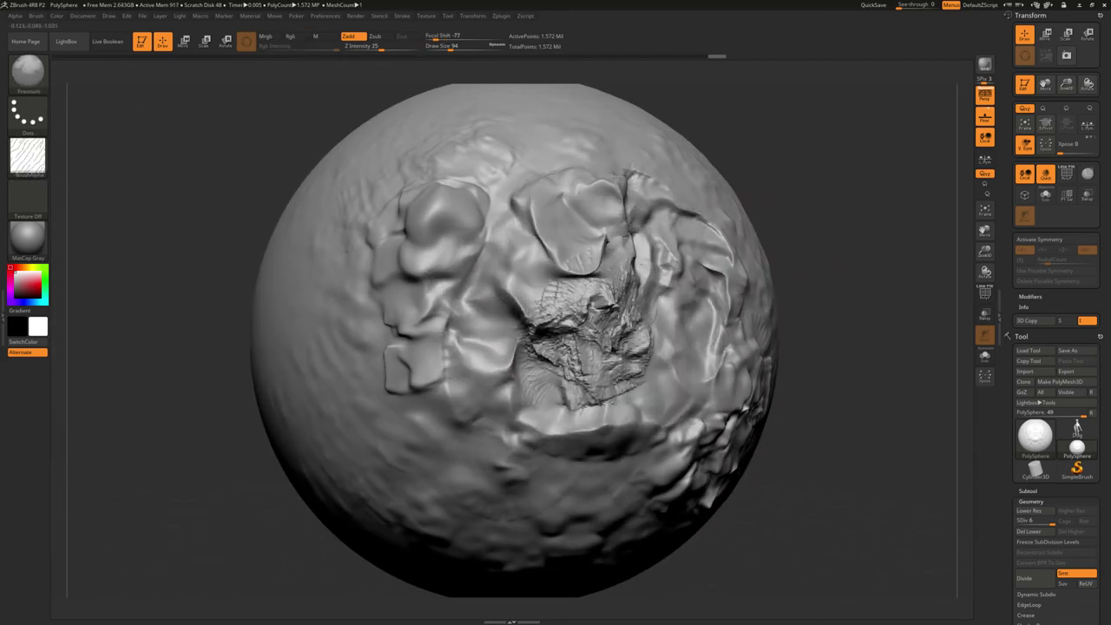
pyautogui.hotkey('ctrl', 'shift', 'z')
pyautogui.hotkey('ctrl', 'shift', 'z')
pyautogui.hotkey('ctrl', 'shift', 'z')
pyautogui.hotkey('ctrl', 'shift', 'z')
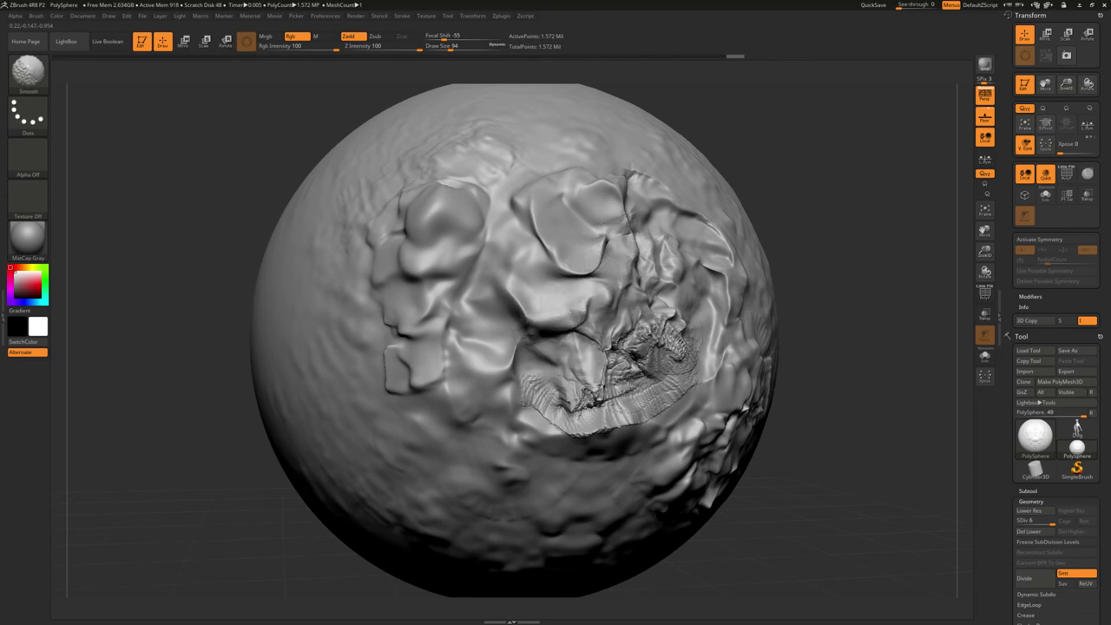
pyautogui.hotkey('ctrl', 'shift', 'z')
pyautogui.hotkey('ctrl', 'shift', 'z')
pyautogui.hotkey('ctrl', 'shift', 'z')
pyautogui.hotkey('ctrl', 'shift', 'z')
pyautogui.hotkey('ctrl', 'shift', 'z')
# Grow the central fractured patch and smooth it into lumpy bulges
pyautogui.moveTo(599, 295)
pyautogui.mouseDown()
pyautogui.moveTo(608, 347)
pyautogui.moveTo(659, 382)
pyautogui.moveTo(564, 408)
pyautogui.moveTo(504, 347)
pyautogui.mouseUp()
pyautogui.moveTo(573, 330)
pyautogui.mouseDown()
pyautogui.moveTo(608, 278)
pyautogui.moveTo(694, 338)
pyautogui.moveTo(616, 278)
pyautogui.moveTo(608, 304)
pyautogui.moveTo(660, 347)
pyautogui.moveTo(503, 373)
pyautogui.moveTo(417, 408)
pyautogui.moveTo(434, 252)
pyautogui.mouseUp()
pyautogui.keyDown('shift'); pyautogui.moveTo(382, 312); pyautogui.dragTo(452, 417); pyautogui.keyUp('shift')
pyautogui.keyDown('shift'); pyautogui.moveTo(451, 286); pyautogui.dragTo(503, 278); pyautogui.keyUp('shift')
pyautogui.keyDown('shift'); pyautogui.moveTo(520, 355); pyautogui.dragTo(486, 425); pyautogui.keyUp('shift')
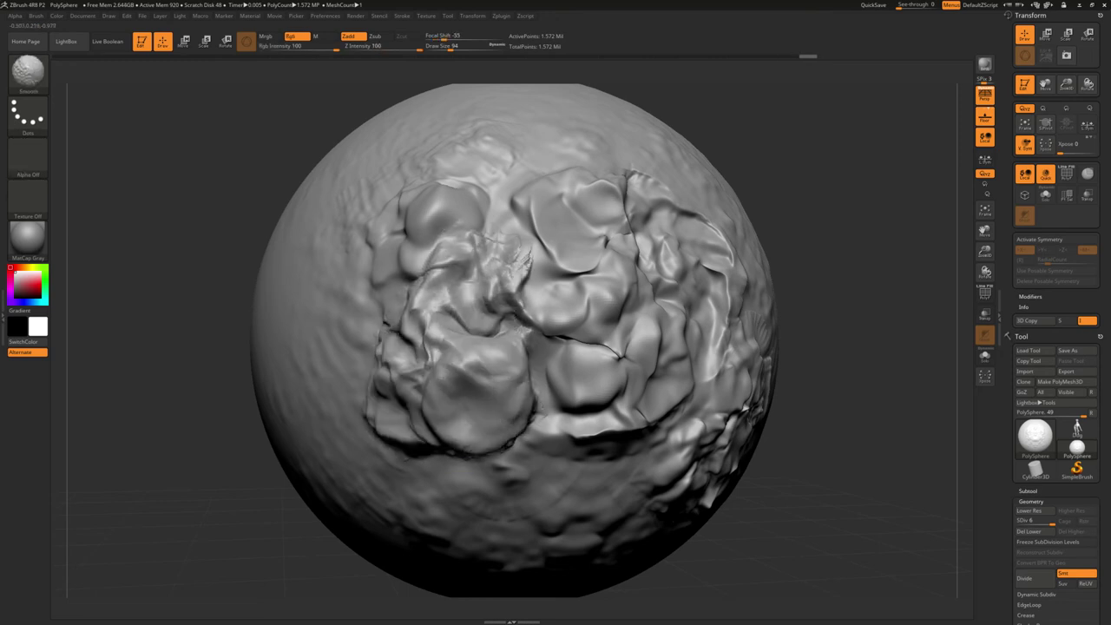
pyautogui.moveTo(260, 246)
pyautogui.mouseDown()
pyautogui.moveTo(563, 227)
pyautogui.moveTo(747, 252)
pyautogui.mouseUp()
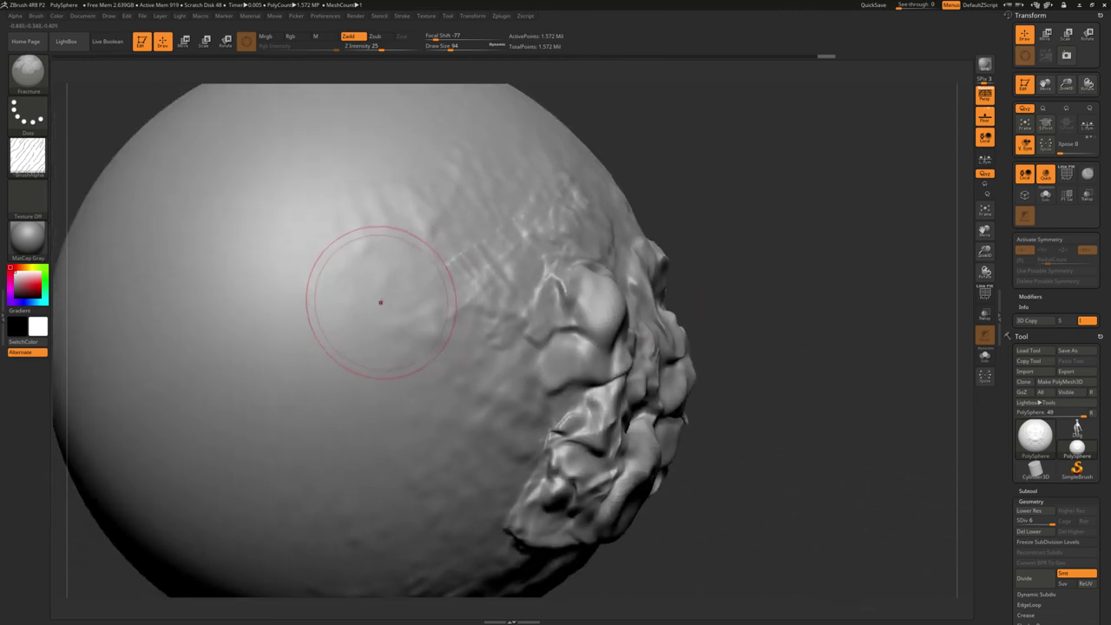
# Dig a fractured crater into the sphere's smooth left side with the Fracture brush
pyautogui.moveTo(380, 300)
pyautogui.mouseDown()
pyautogui.moveTo(386, 313)
pyautogui.moveTo(382, 291)
pyautogui.moveTo(364, 303)
pyautogui.mouseUp()
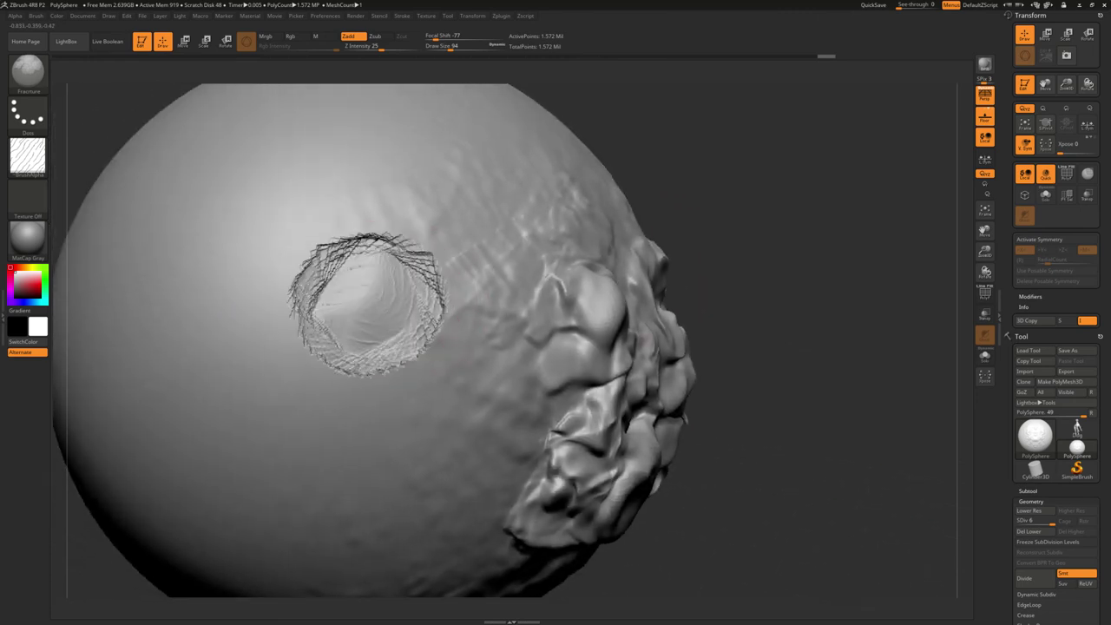
pyautogui.moveTo(408, 261)
pyautogui.mouseDown()
pyautogui.moveTo(364, 303)
pyautogui.moveTo(382, 351)
pyautogui.mouseUp()
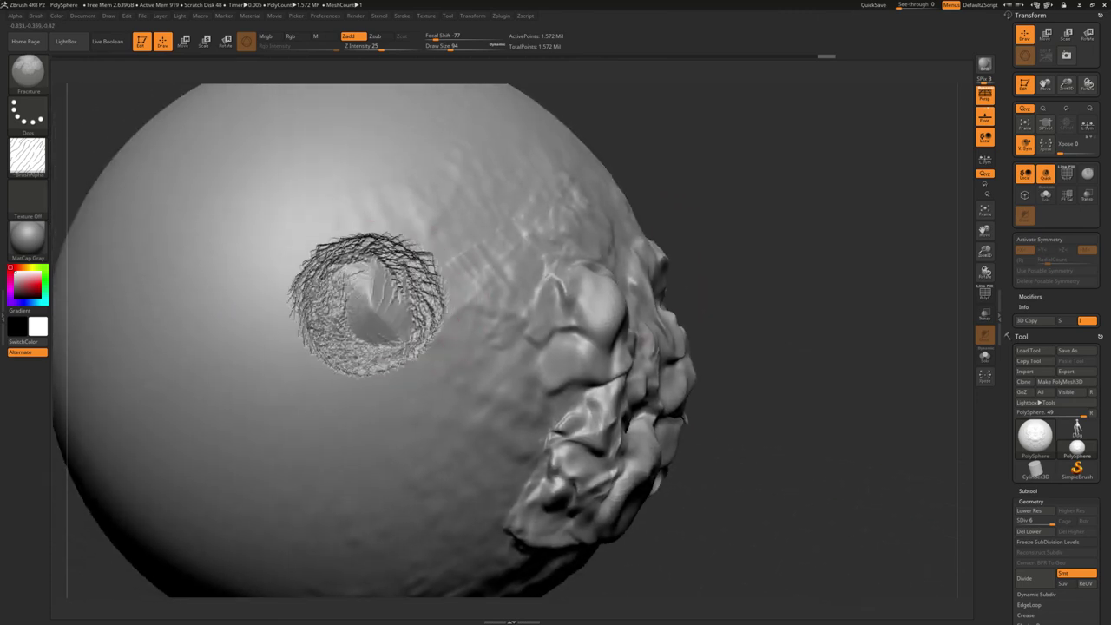
pyautogui.moveTo(395, 251)
pyautogui.mouseDown()
pyautogui.moveTo(421, 325)
pyautogui.moveTo(404, 339)
pyautogui.mouseUp()
pyautogui.moveTo(356, 269)
pyautogui.mouseDown()
pyautogui.moveTo(365, 312)
pyautogui.moveTo(387, 339)
pyautogui.mouseUp()
pyautogui.moveTo(403, 277); pyautogui.dragTo(347, 334)
pyautogui.moveTo(343, 274)
pyautogui.mouseDown()
pyautogui.moveTo(403, 316)
pyautogui.moveTo(399, 343)
pyautogui.mouseUp()
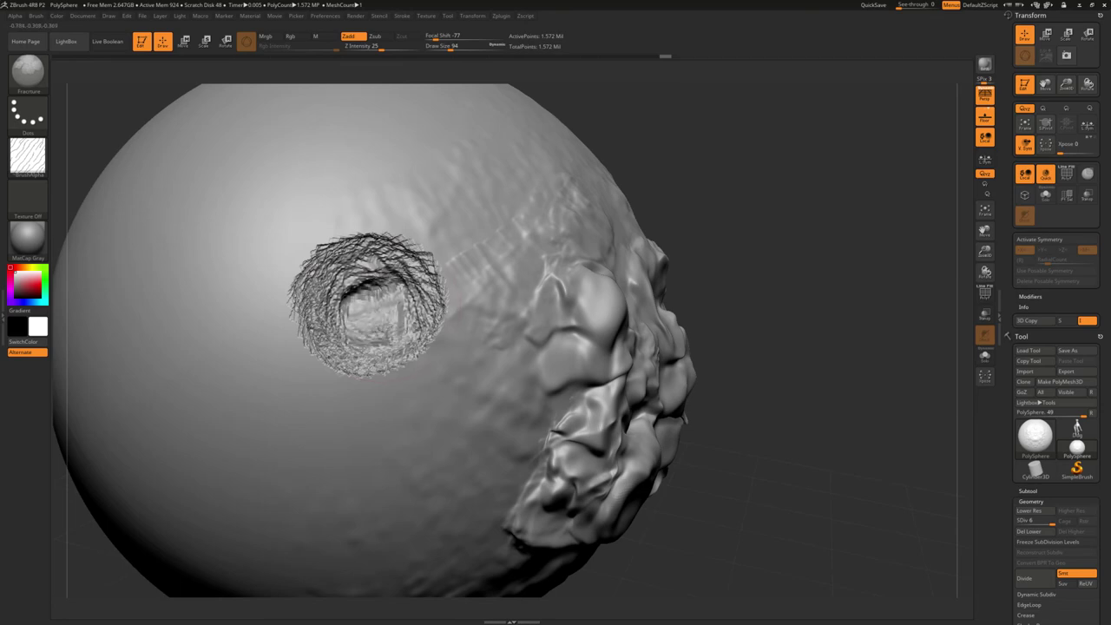
# Smooth the crater's rough interior into a clean rounded hollow
pyautogui.moveTo(730, 268); pyautogui.dragTo(608, 278)
pyautogui.moveTo(347, 277); pyautogui.dragTo(352, 297)
pyautogui.moveTo(239, 398)
pyautogui.keyDown('shift'); pyautogui.mouseDown()
pyautogui.moveTo(330, 369)
pyautogui.moveTo(328, 295)
pyautogui.moveTo(347, 260)
pyautogui.moveTo(375, 277)
pyautogui.mouseUp(); pyautogui.keyUp('shift')
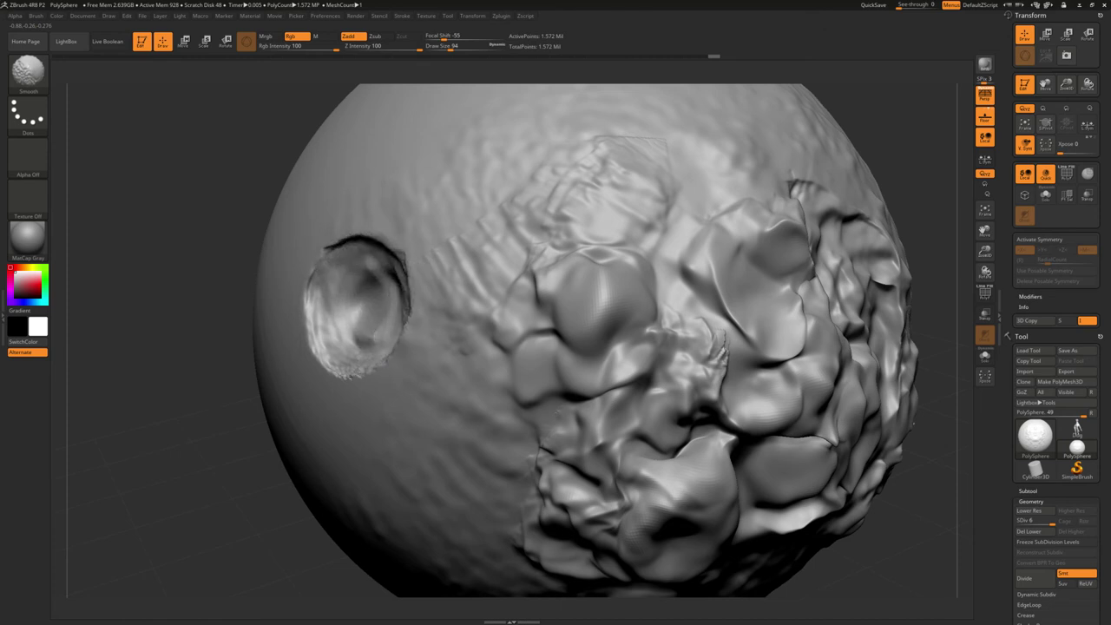
pyautogui.moveTo(221, 323); pyautogui.dragTo(343, 289)
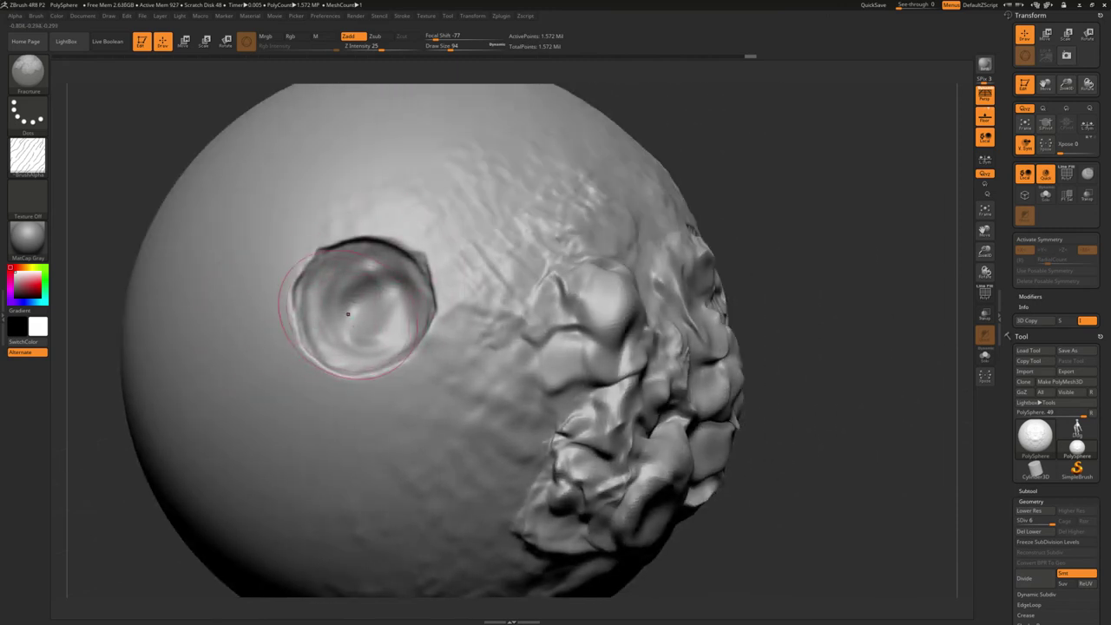
pyautogui.press('b')
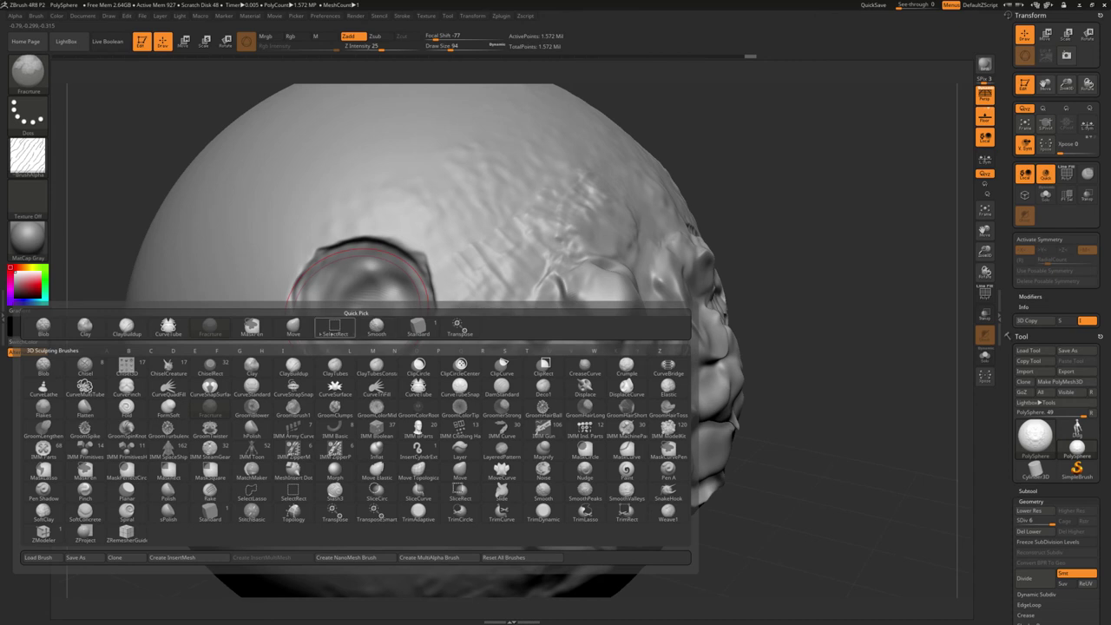
# Press a small round dimple above the crater with the Standard brush
pyautogui.click(417, 327)
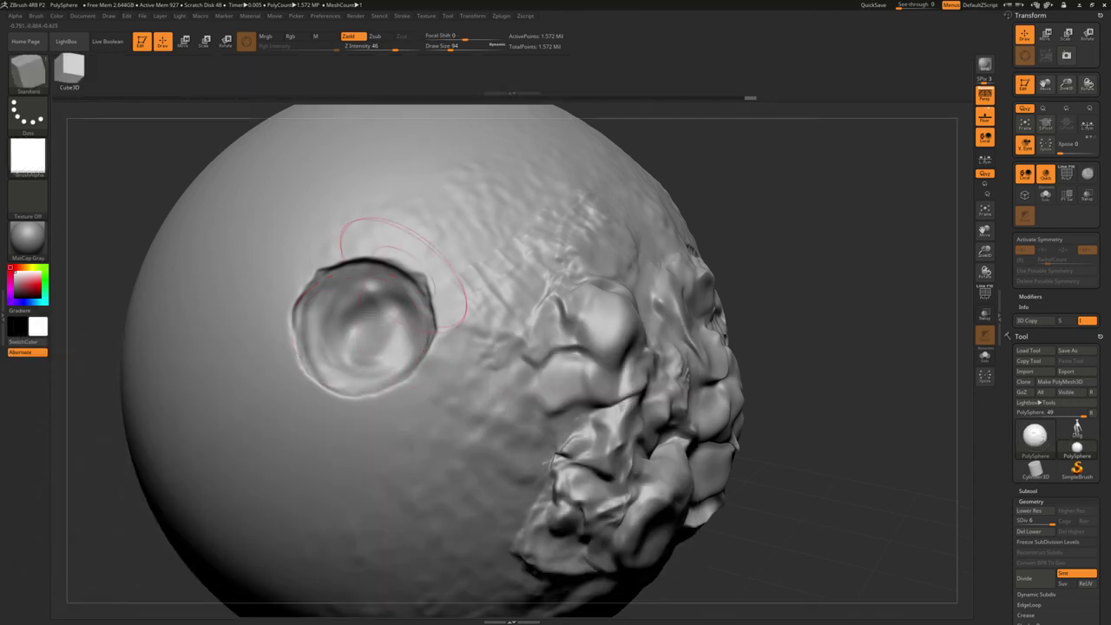
pyautogui.moveTo(347, 208)
pyautogui.mouseDown()
pyautogui.moveTo(331, 210)
pyautogui.moveTo(347, 221)
pyautogui.mouseUp()
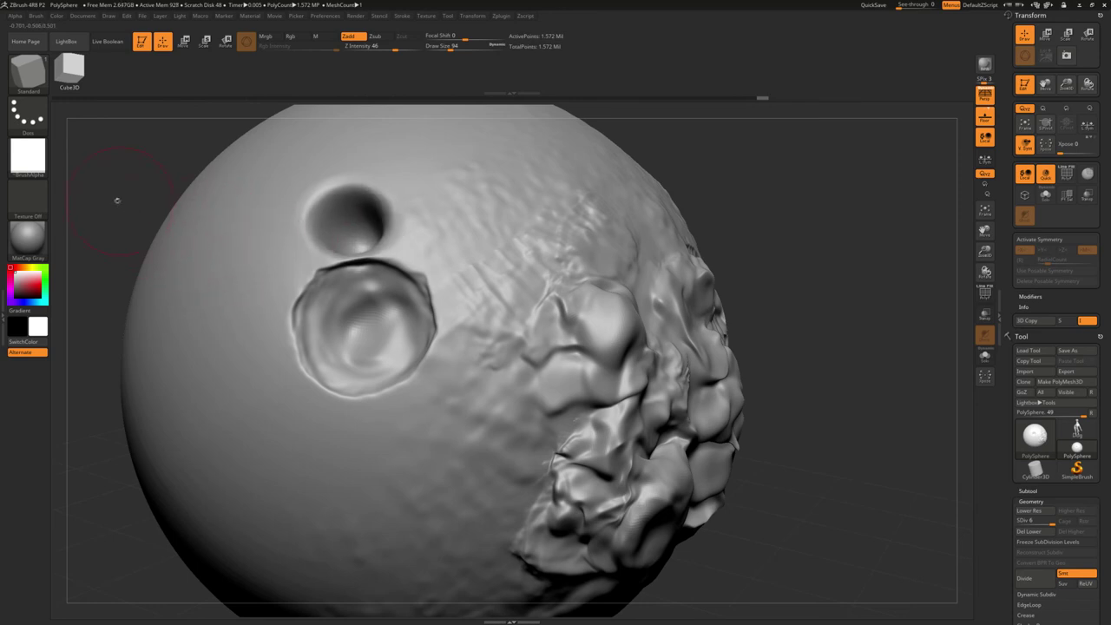
pyautogui.moveTo(117, 200); pyautogui.dragTo(363, 237)
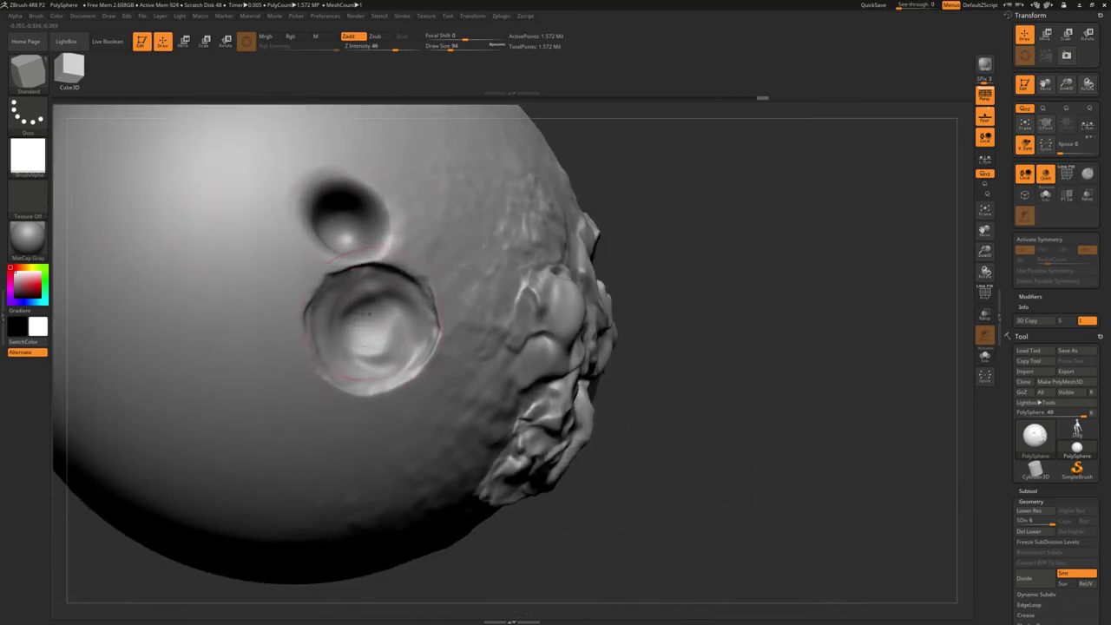
pyautogui.press('b')
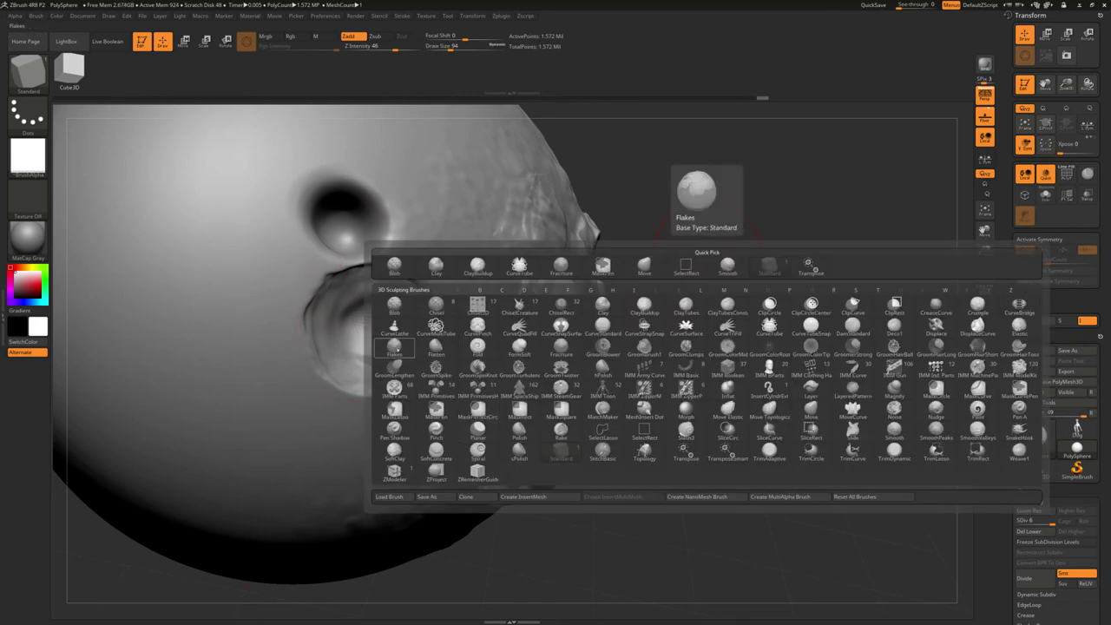
# Sculpt a flaky layered patch below the crater with Flakes, then bring up the alpha list
pyautogui.click(394, 347)
pyautogui.moveTo(121, 360)
pyautogui.mouseDown()
pyautogui.moveTo(304, 425)
pyautogui.moveTo(226, 399)
pyautogui.mouseUp()
pyautogui.moveTo(326, 434)
pyautogui.mouseDown()
pyautogui.moveTo(226, 451)
pyautogui.moveTo(147, 382)
pyautogui.moveTo(156, 352)
pyautogui.moveTo(182, 338)
pyautogui.moveTo(252, 369)
pyautogui.moveTo(174, 321)
pyautogui.moveTo(148, 338)
pyautogui.moveTo(199, 295)
pyautogui.moveTo(130, 286)
pyautogui.moveTo(199, 251)
pyautogui.moveTo(217, 226)
pyautogui.moveTo(183, 200)
pyautogui.moveTo(165, 225)
pyautogui.moveTo(174, 195)
pyautogui.mouseUp()
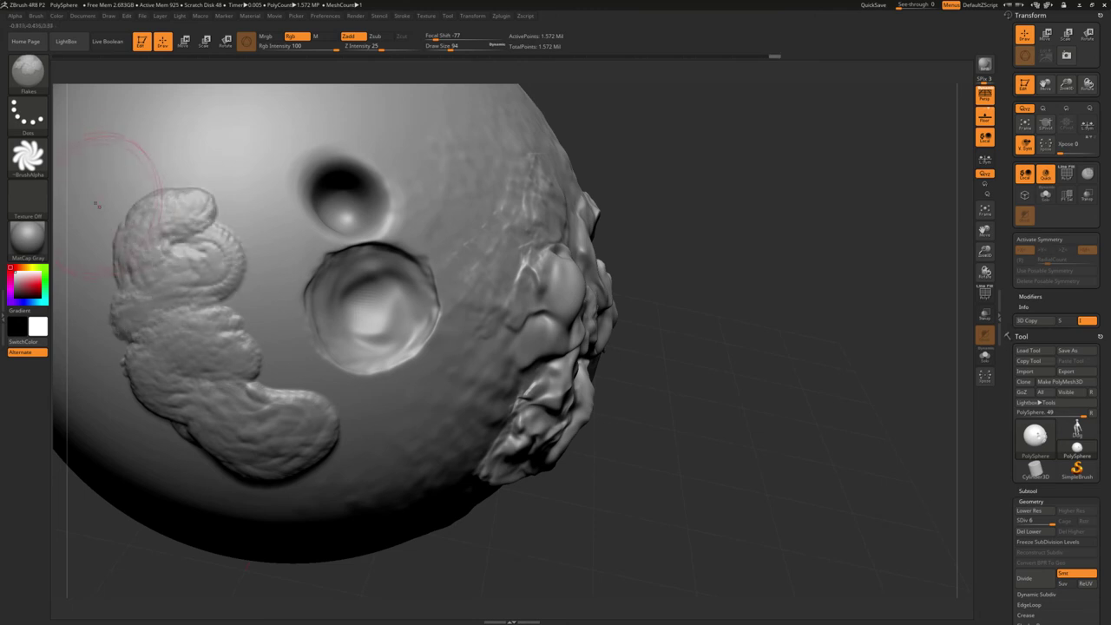
pyautogui.click(27, 156)
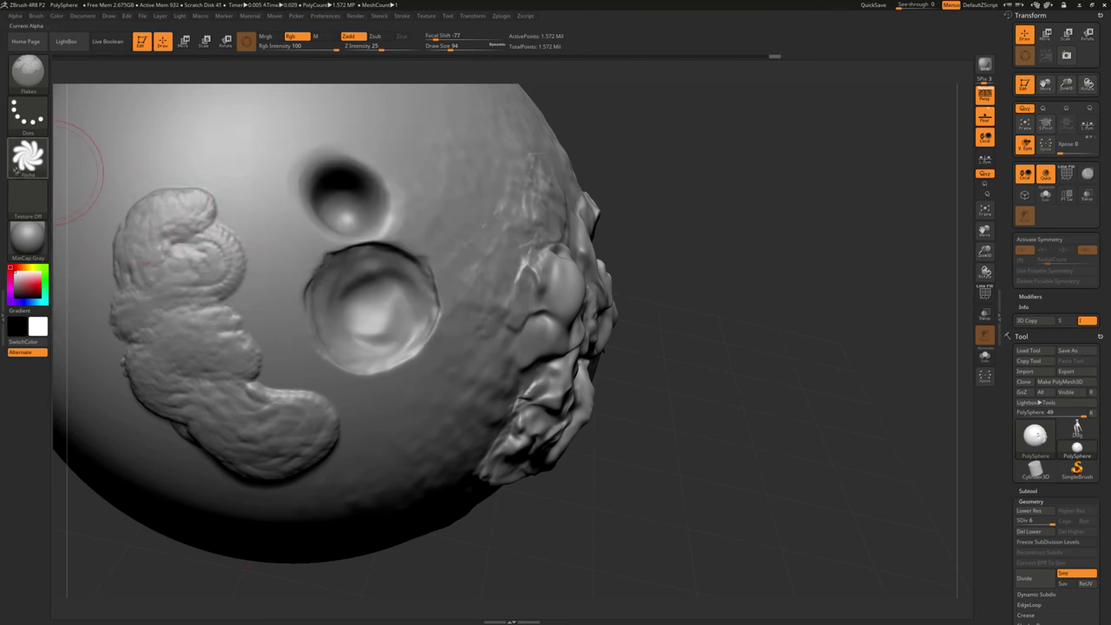
pyautogui.click(28, 156)
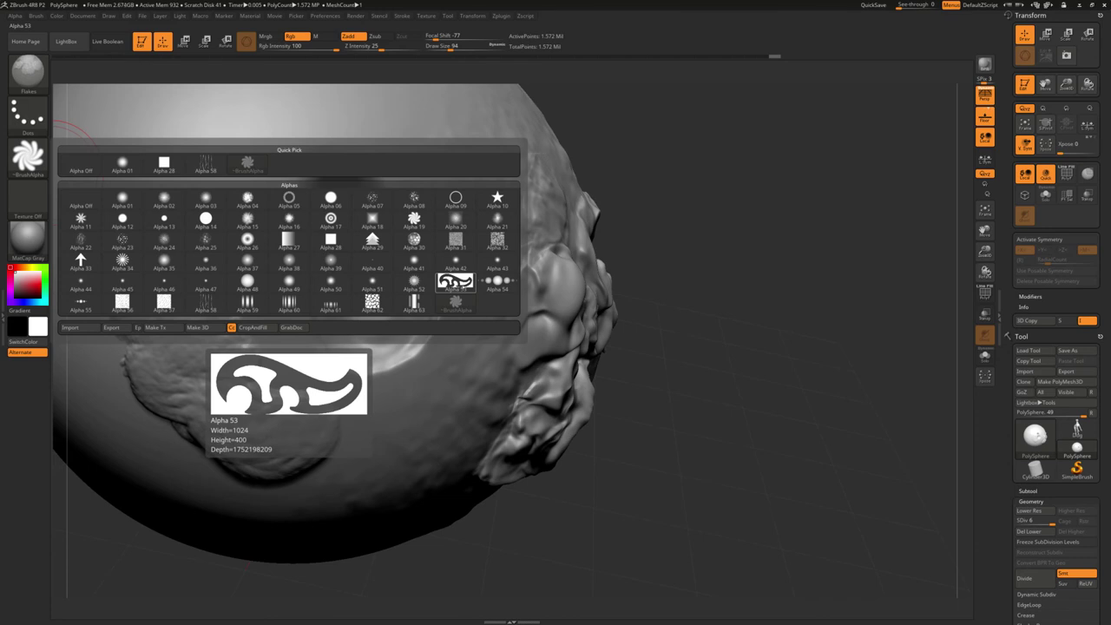
# Stamp several Alpha 53 patterns across the sphere, including one below the crater
pyautogui.click(455, 281)
pyautogui.moveTo(443, 180); pyautogui.dragTo(464, 236)
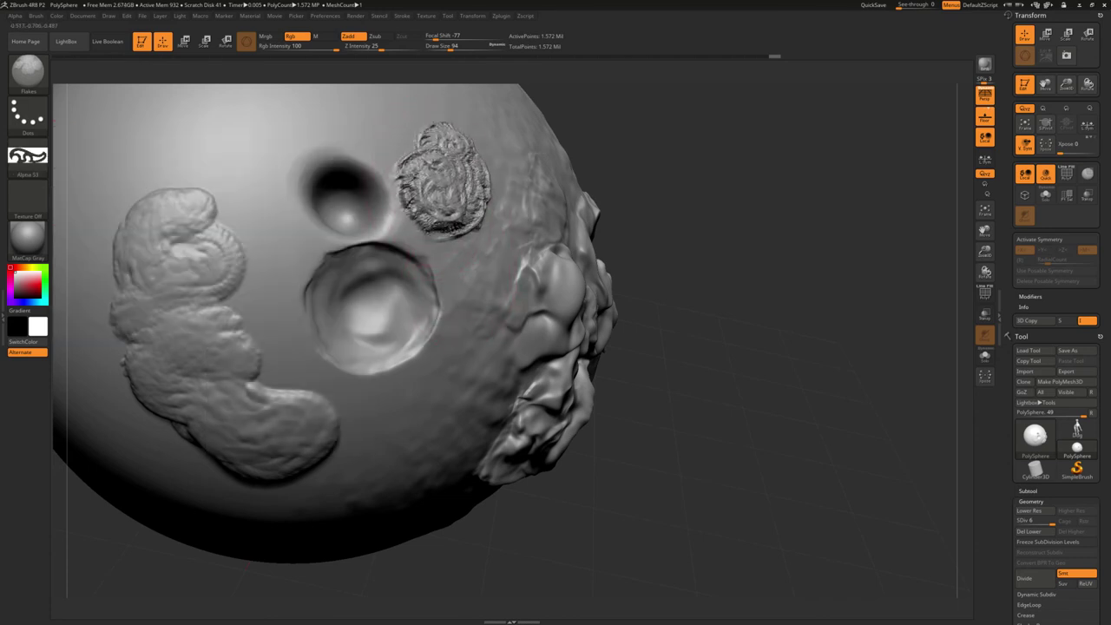
pyautogui.moveTo(393, 413); pyautogui.dragTo(426, 406)
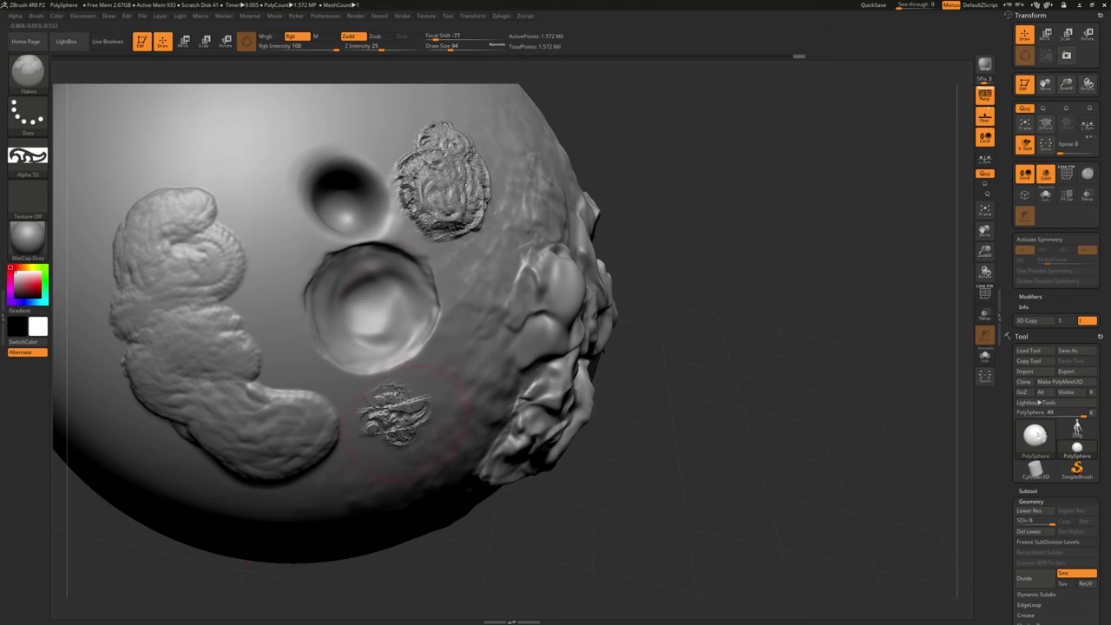
pyautogui.keyDown('alt'); pyautogui.moveTo(674, 189); pyautogui.dragTo(253, 233); pyautogui.keyUp('alt')
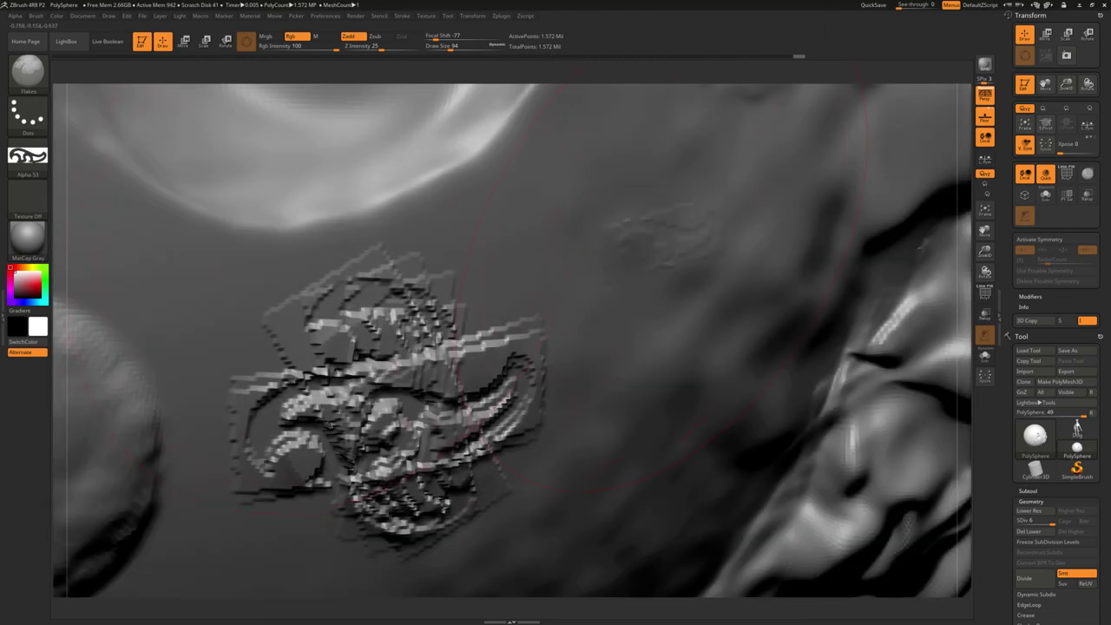
pyautogui.moveTo(660, 241); pyautogui.dragTo(737, 147)
pyautogui.moveTo(540, 232)
pyautogui.mouseDown()
pyautogui.moveTo(516, 295)
pyautogui.moveTo(599, 269)
pyautogui.moveTo(468, 338)
pyautogui.mouseUp()
# Smooth away most of the stamped patterns and frame the whole sphere
pyautogui.moveTo(607, 330)
pyautogui.keyDown('shift'); pyautogui.mouseDown()
pyautogui.moveTo(694, 191)
pyautogui.moveTo(417, 408)
pyautogui.mouseUp(); pyautogui.keyUp('shift')
pyautogui.keyDown('shift'); pyautogui.moveTo(286, 391); pyautogui.dragTo(417, 521); pyautogui.keyUp('shift')
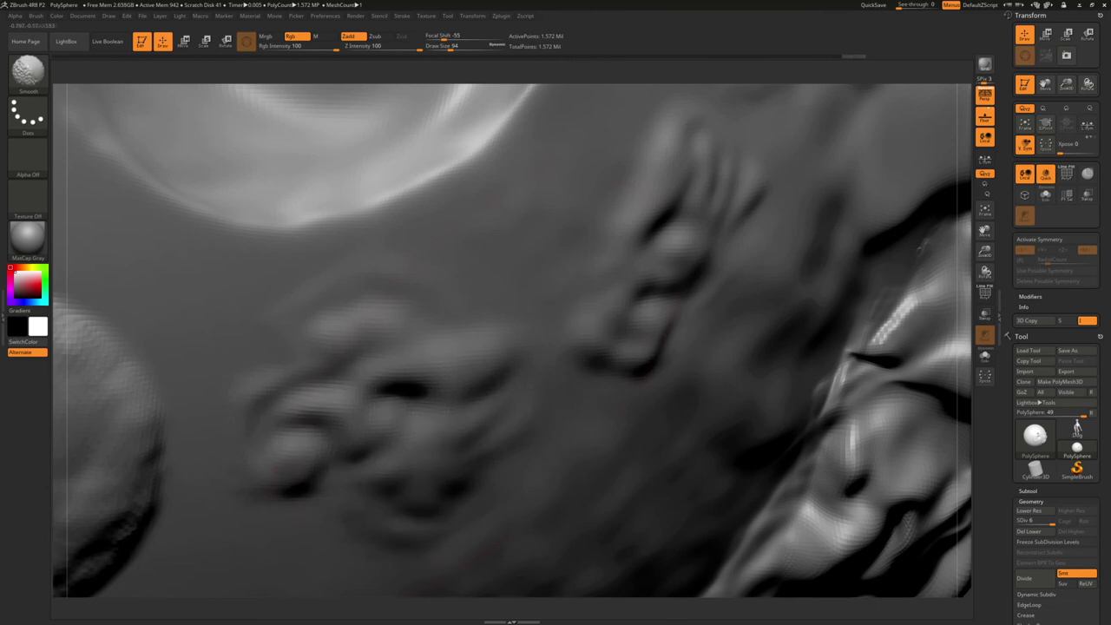
pyautogui.moveTo(487, 425)
pyautogui.mouseDown()
pyautogui.moveTo(564, 347)
pyautogui.moveTo(555, 287)
pyautogui.moveTo(451, 408)
pyautogui.mouseUp()
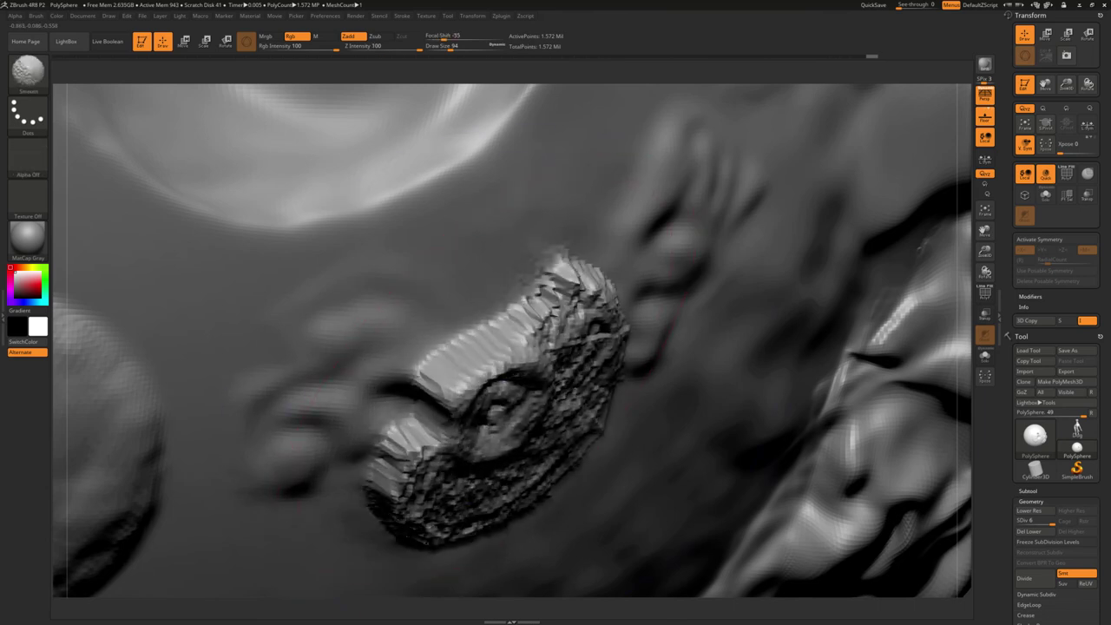
pyautogui.keyDown('shift'); pyautogui.moveTo(486, 304); pyautogui.dragTo(564, 278); pyautogui.keyUp('shift')
pyautogui.keyDown('shift'); pyautogui.moveTo(391, 486); pyautogui.dragTo(486, 521); pyautogui.keyUp('shift')
pyautogui.moveTo(391, 399)
pyautogui.keyDown('shift'); pyautogui.mouseDown()
pyautogui.moveTo(443, 434)
pyautogui.moveTo(434, 447)
pyautogui.mouseUp(); pyautogui.keyUp('shift')
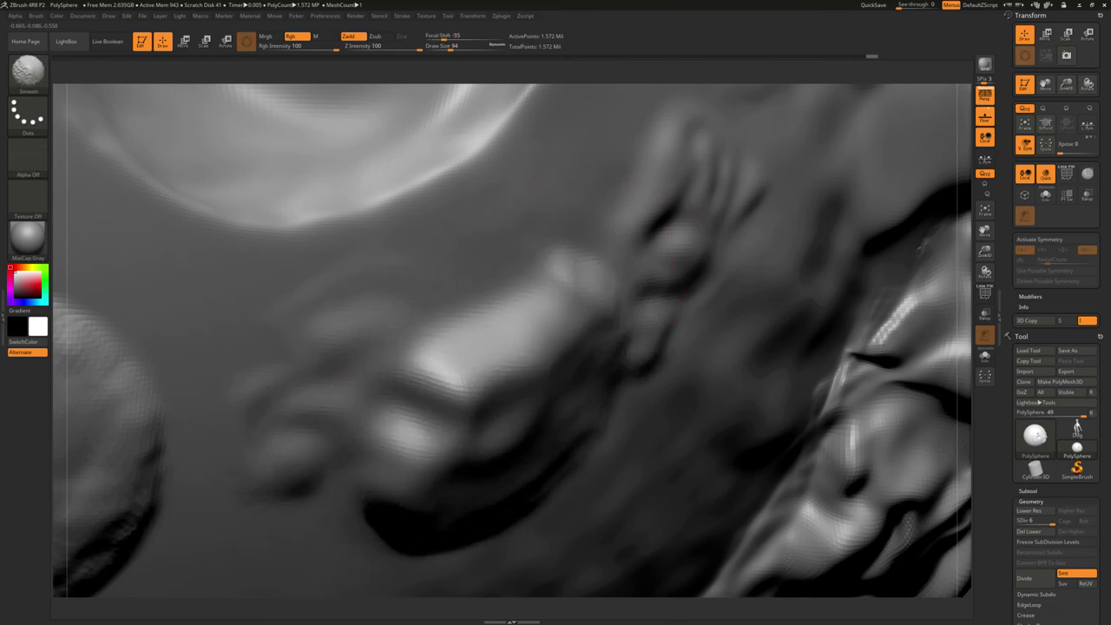
pyautogui.press('f')
# Add textured flake streaks across the sphere's upper area and soften them slightly
pyautogui.moveTo(446, 181)
pyautogui.mouseDown()
pyautogui.moveTo(433, 208)
pyautogui.moveTo(469, 217)
pyautogui.moveTo(442, 243)
pyautogui.moveTo(484, 178)
pyautogui.mouseUp()
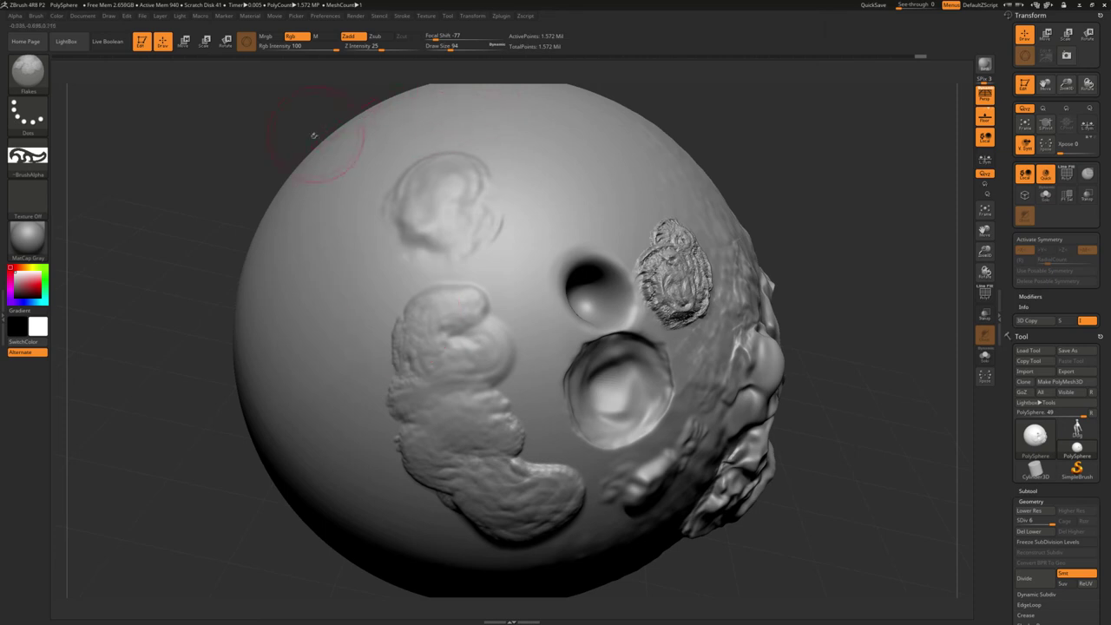
pyautogui.moveTo(482, 184); pyautogui.dragTo(655, 129)
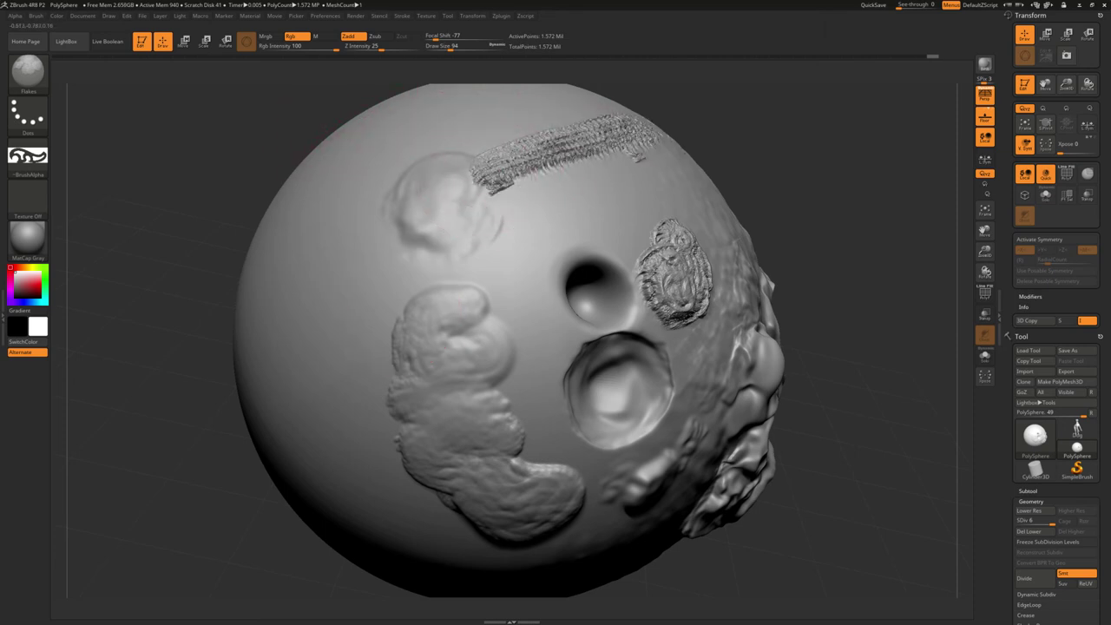
pyautogui.moveTo(520, 213); pyautogui.dragTo(690, 161)
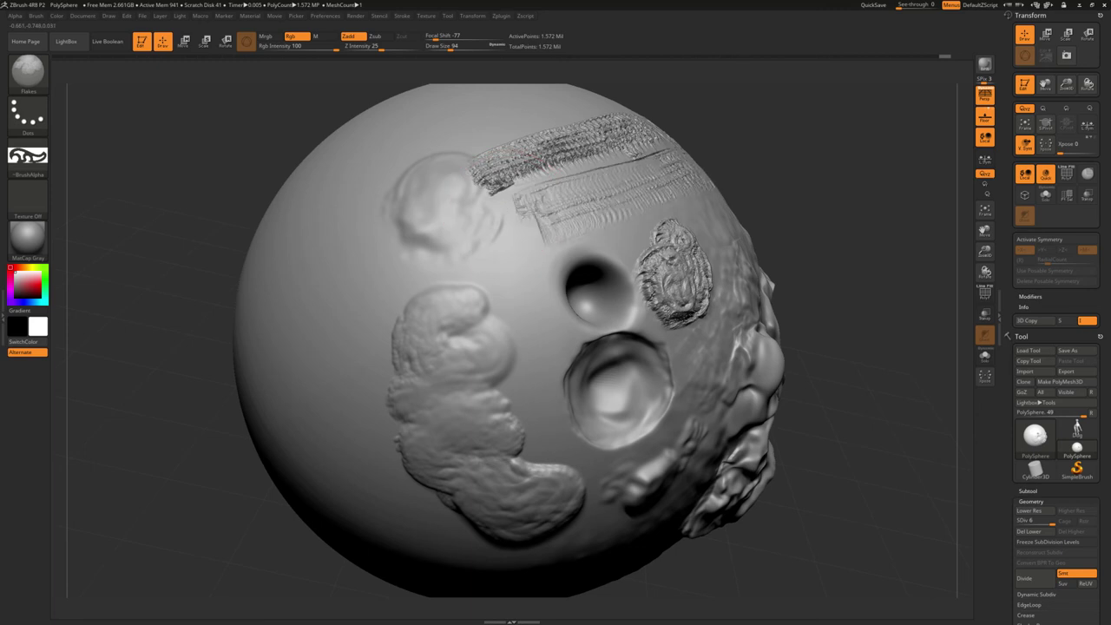
pyautogui.keyDown('shift'); pyautogui.moveTo(656, 121); pyautogui.dragTo(476, 193); pyautogui.keyUp('shift')
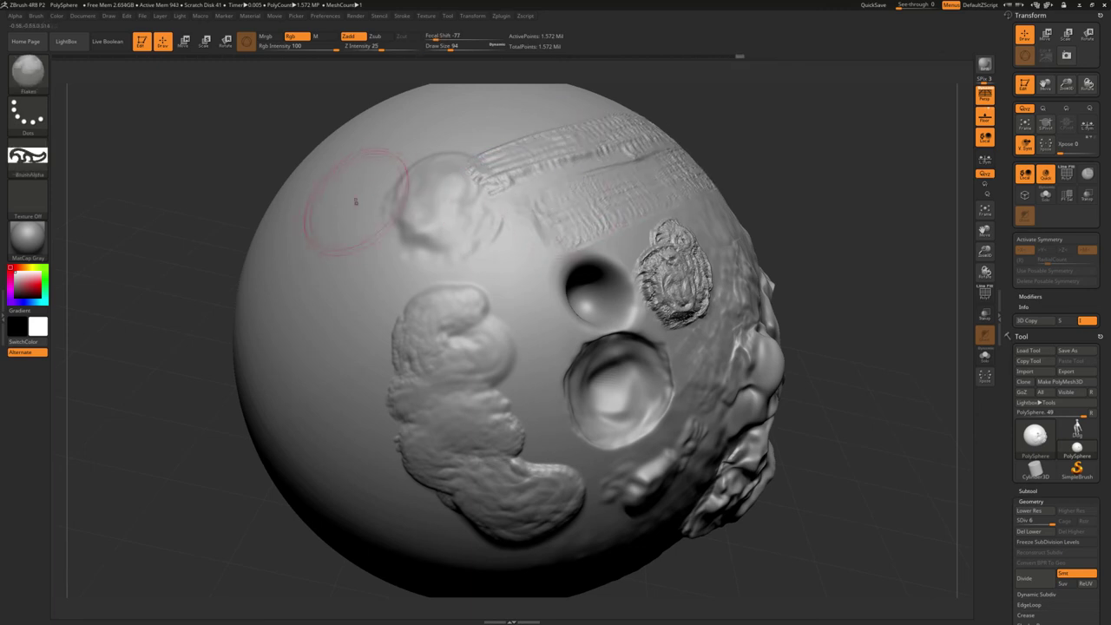
pyautogui.press('b')
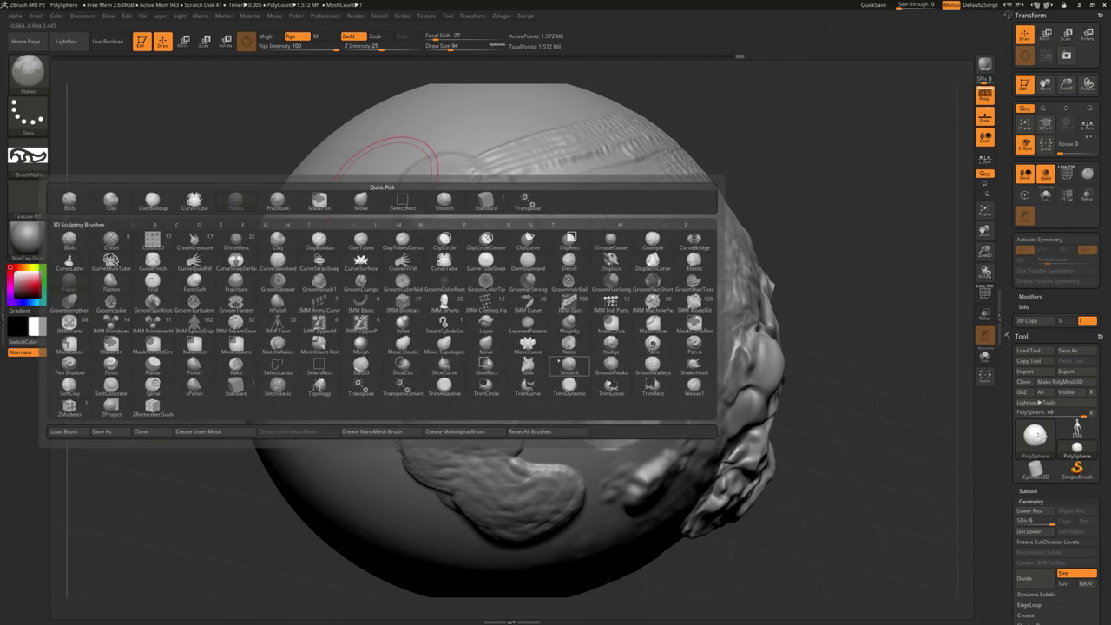
# Pull a wavy multi-lobed bulge out of the left side with Move, undoing the stray pull
pyautogui.press('m')
pyautogui.press('v')
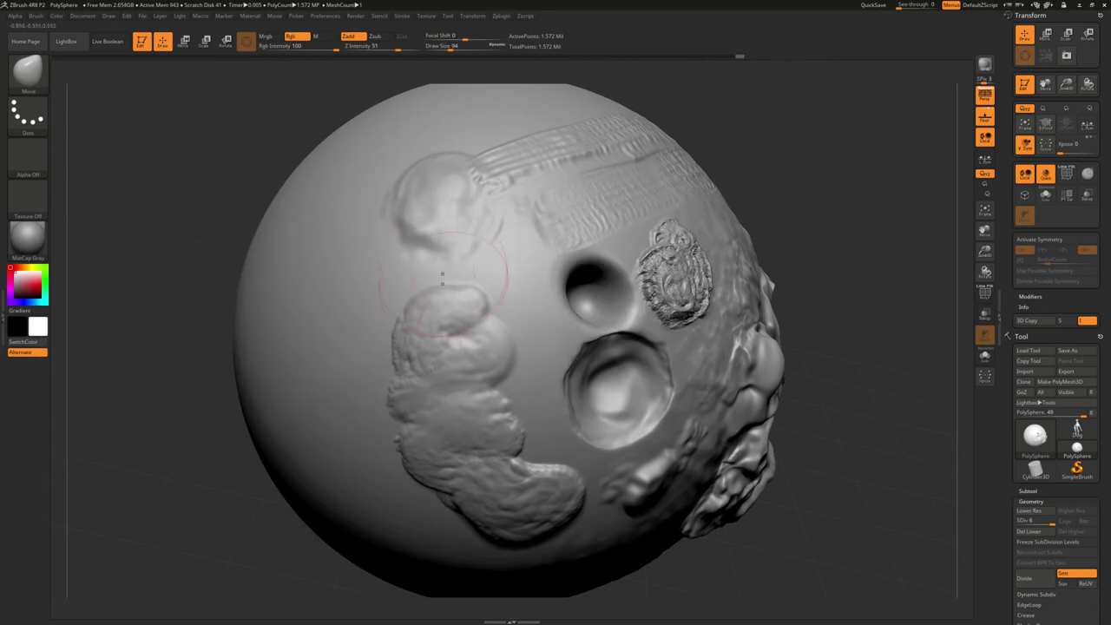
pyautogui.moveTo(295, 201); pyautogui.dragTo(230, 191)
pyautogui.moveTo(264, 236)
pyautogui.mouseDown()
pyautogui.moveTo(277, 336)
pyautogui.moveTo(248, 300)
pyautogui.mouseUp()
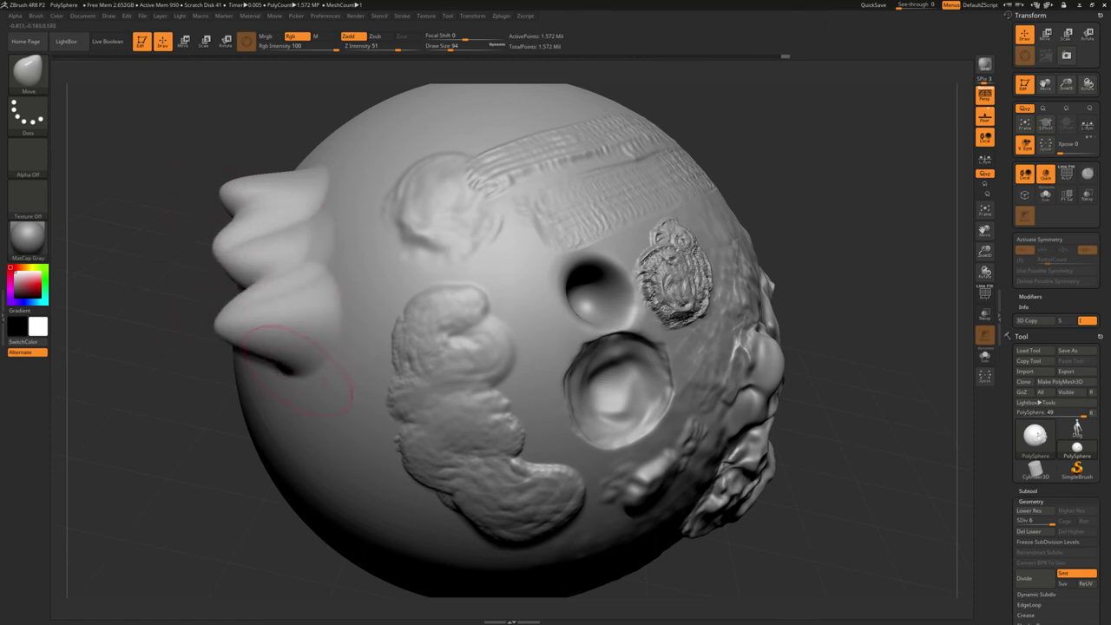
pyautogui.moveTo(286, 382); pyautogui.dragTo(251, 365)
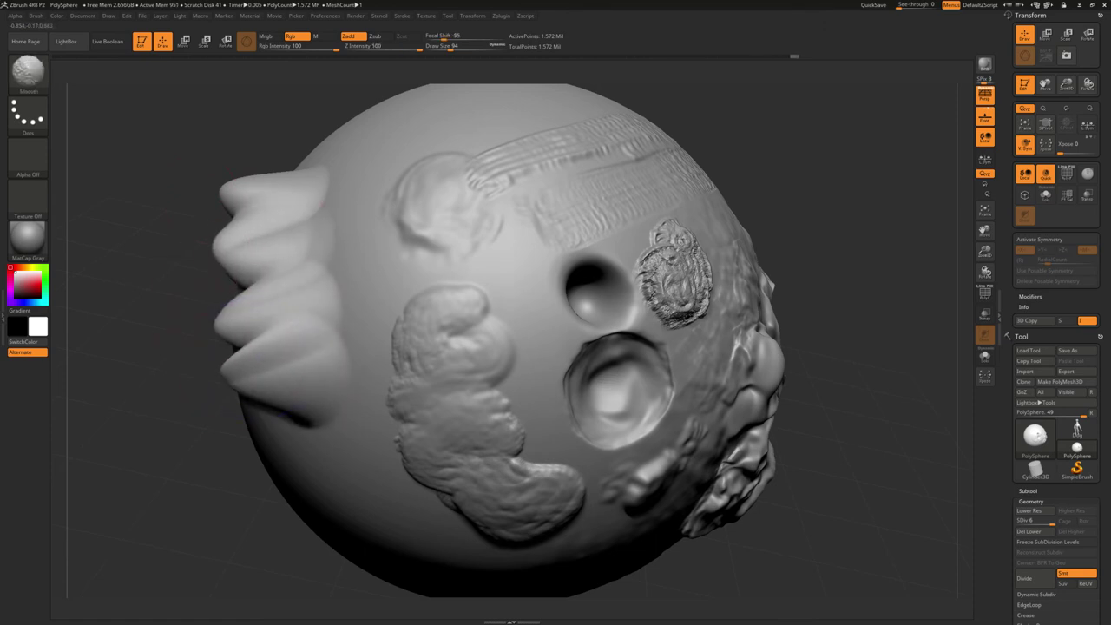
pyautogui.moveTo(391, 148); pyautogui.dragTo(330, 149)
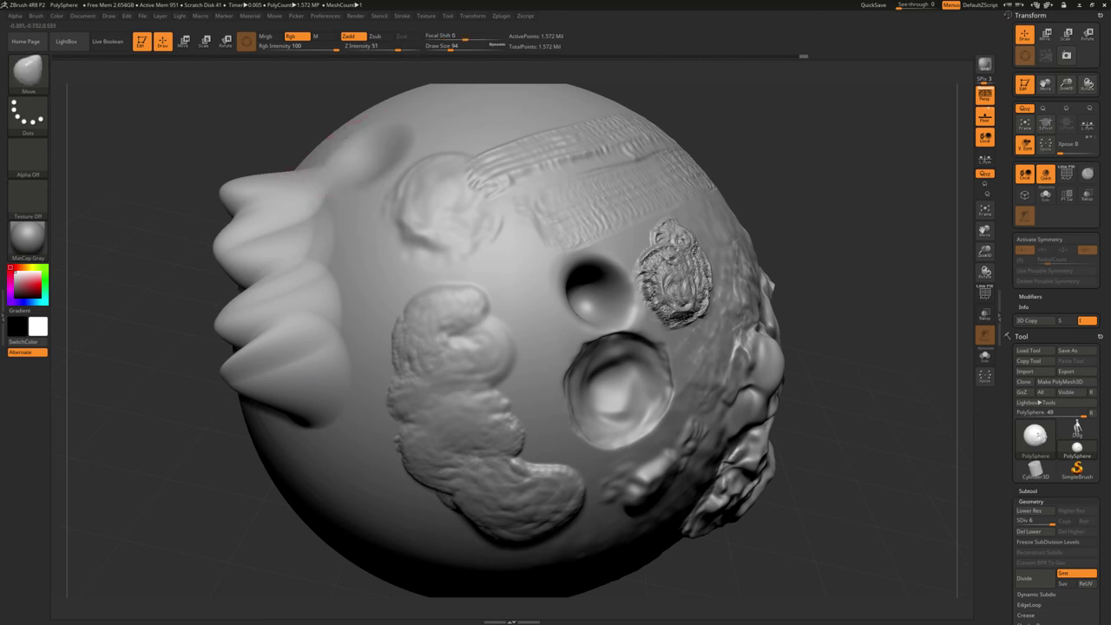
pyautogui.moveTo(460, 299); pyautogui.dragTo(434, 233)
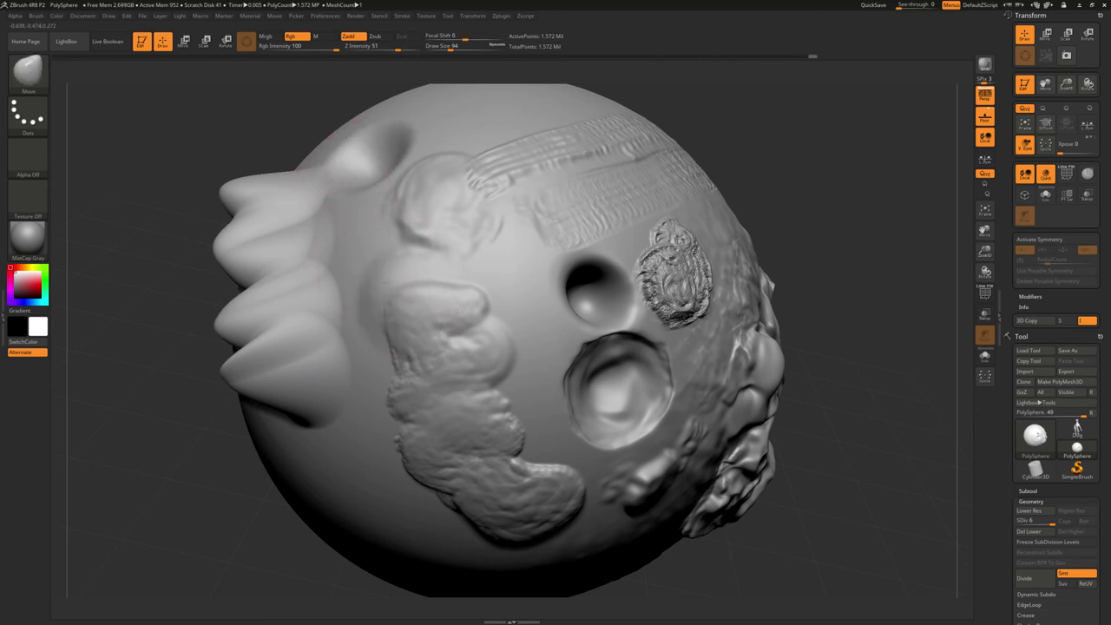
pyautogui.hotkey('ctrl', 'z')
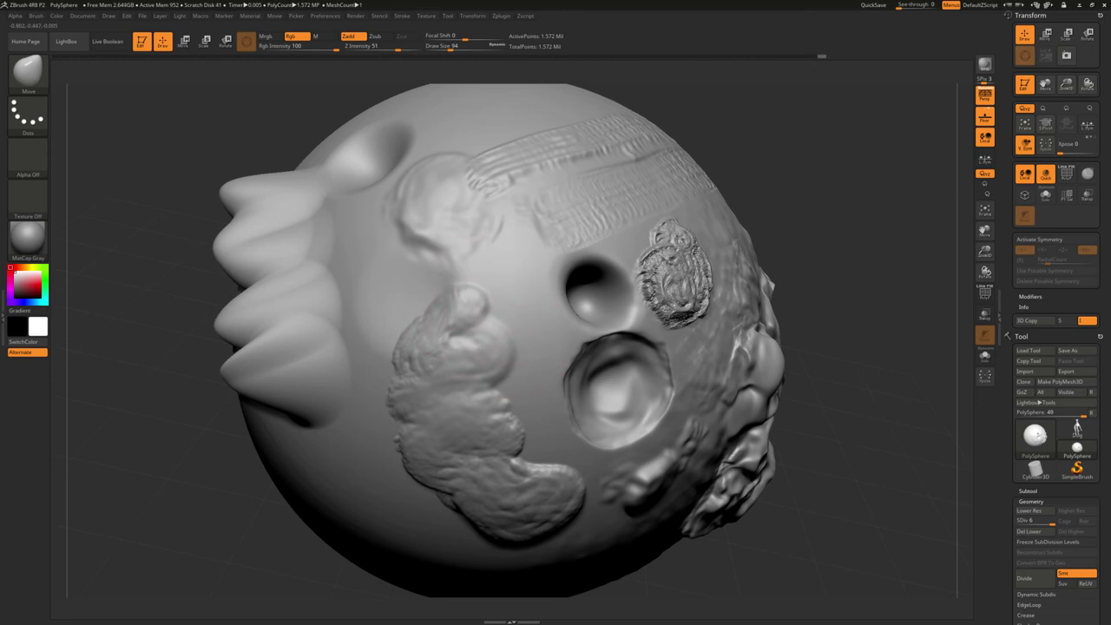
# Smooth the raised stamped emblem's relief
pyautogui.press('shift')
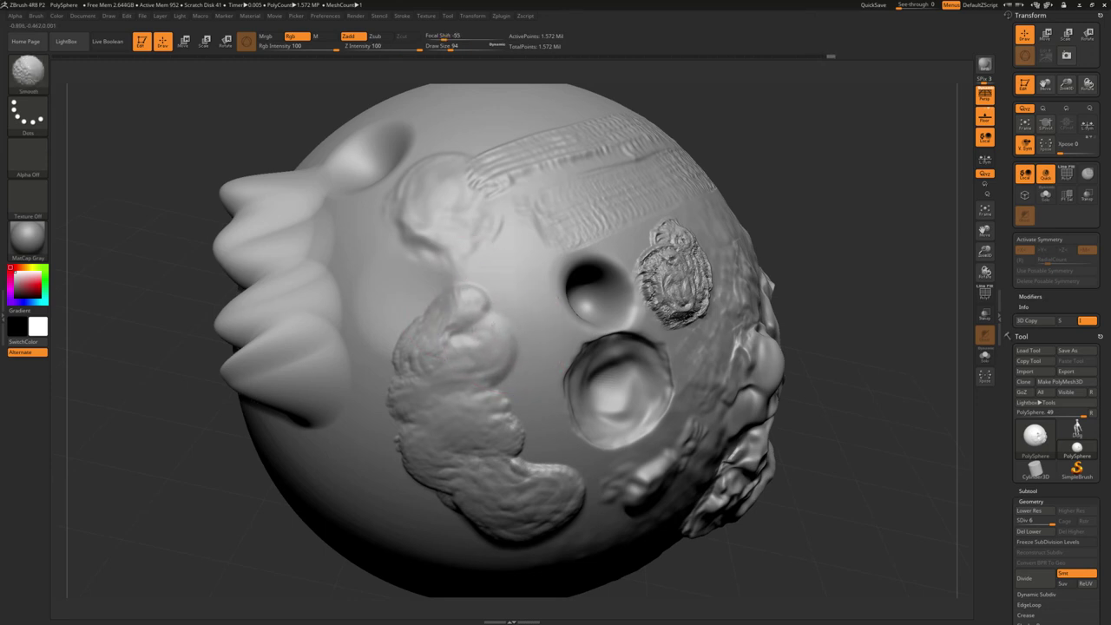
pyautogui.moveTo(668, 265)
pyautogui.keyDown('shift'); pyautogui.mouseDown()
pyautogui.moveTo(664, 295)
pyautogui.moveTo(658, 238)
pyautogui.mouseUp(); pyautogui.keyUp('shift')
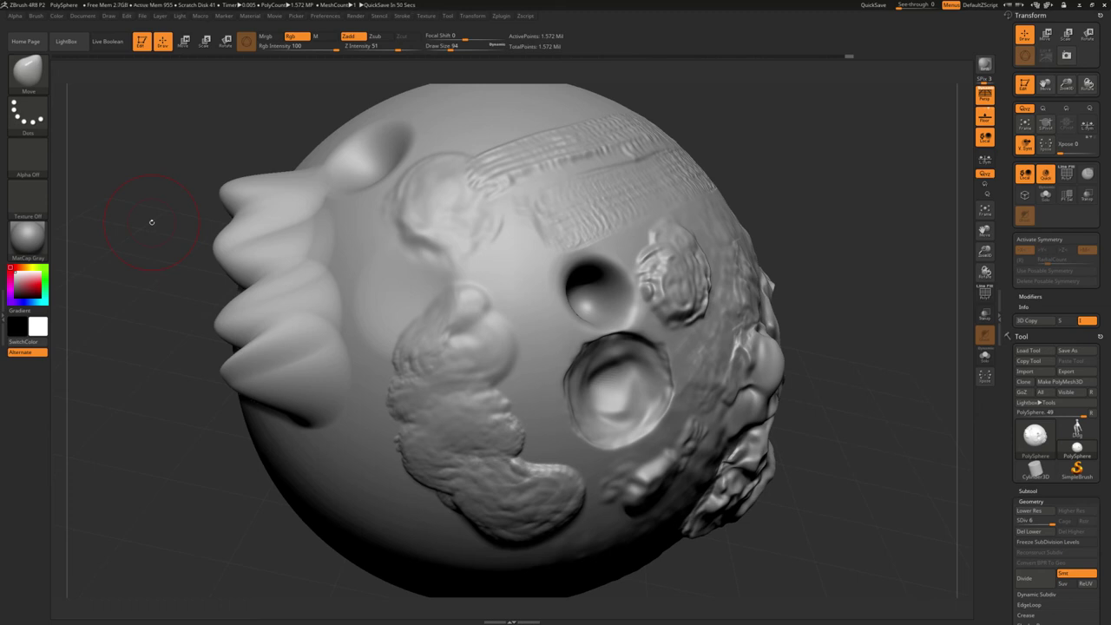
pyautogui.press('b')
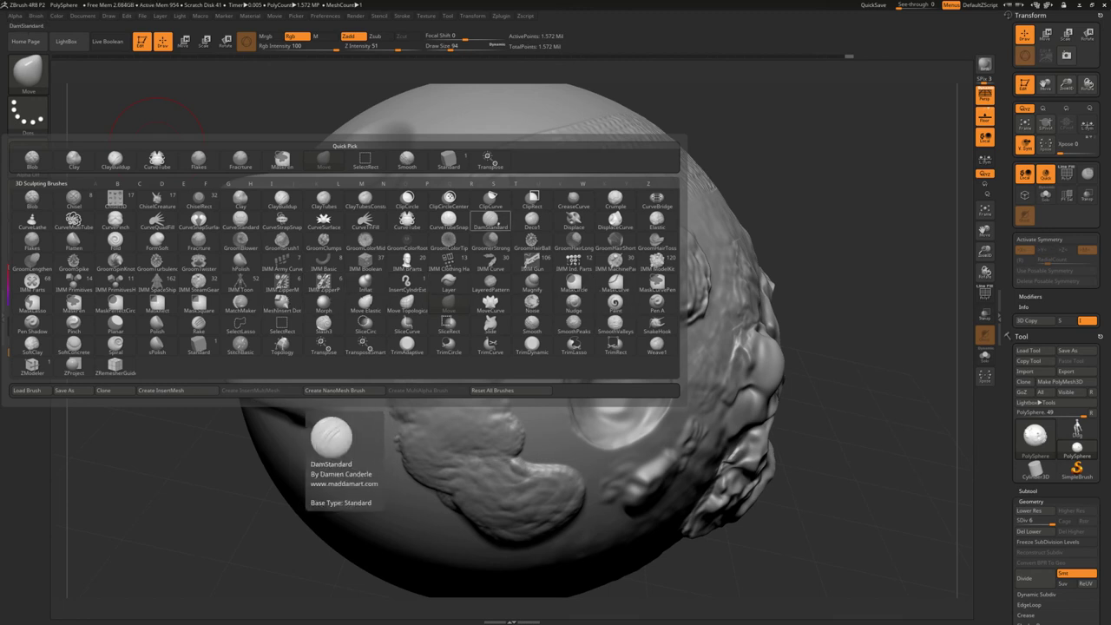
# Carve mirrored S-curved DamStandard grooves with an arched loop on the new sphere, then inspect them
pyautogui.click(491, 223)
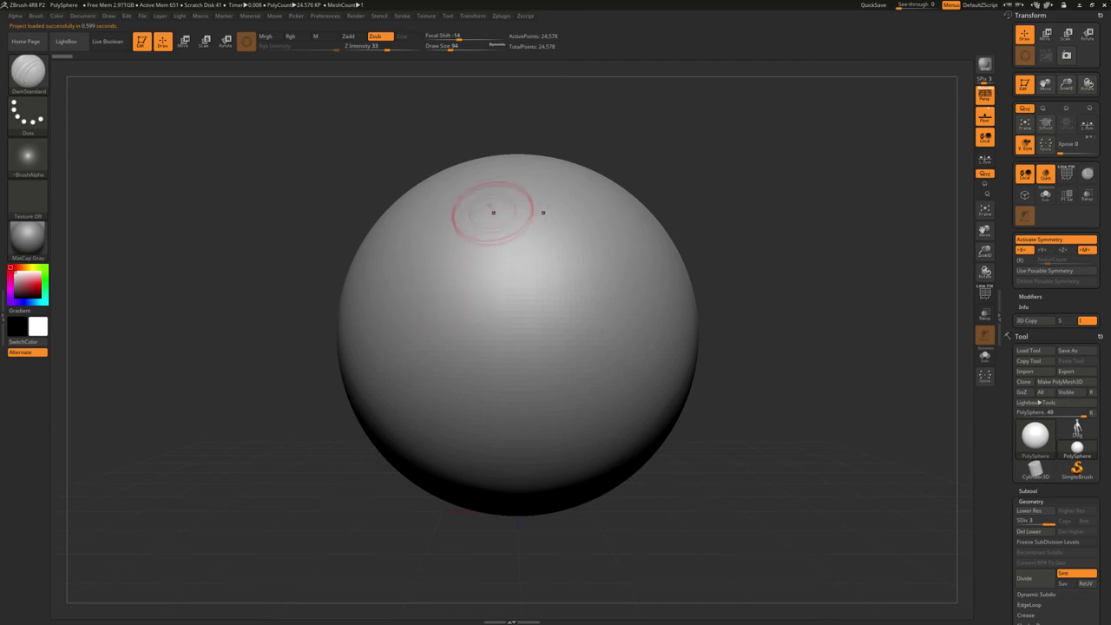
pyautogui.moveTo(494, 198)
pyautogui.mouseDown()
pyautogui.moveTo(441, 329)
pyautogui.moveTo(429, 408)
pyautogui.mouseUp()
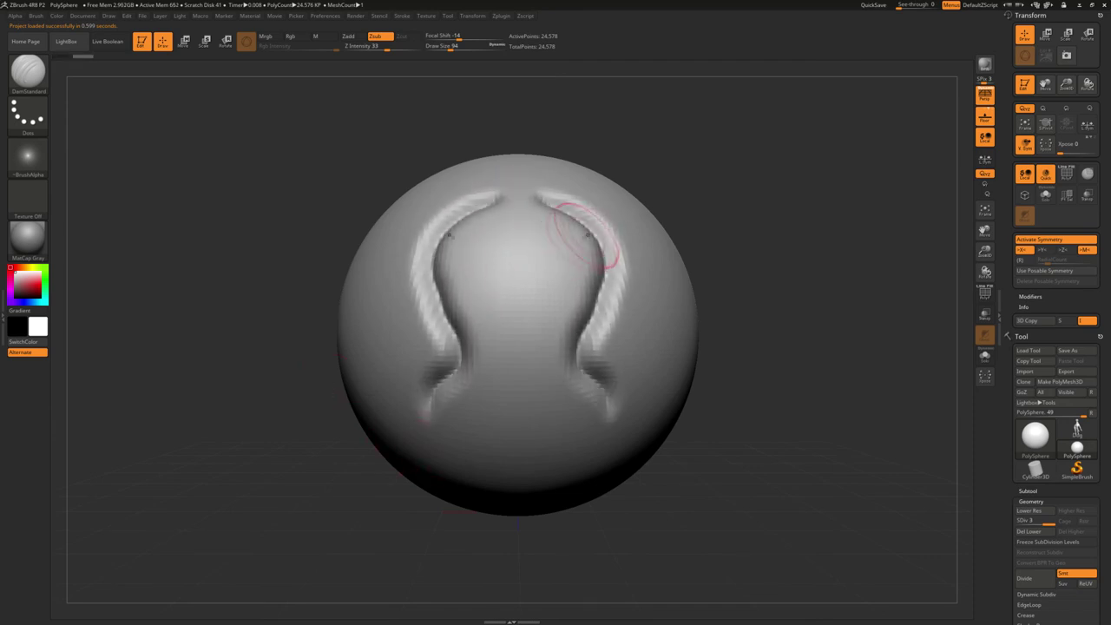
pyautogui.moveTo(498, 232); pyautogui.dragTo(486, 395)
pyautogui.moveTo(290, 359); pyautogui.dragTo(452, 364)
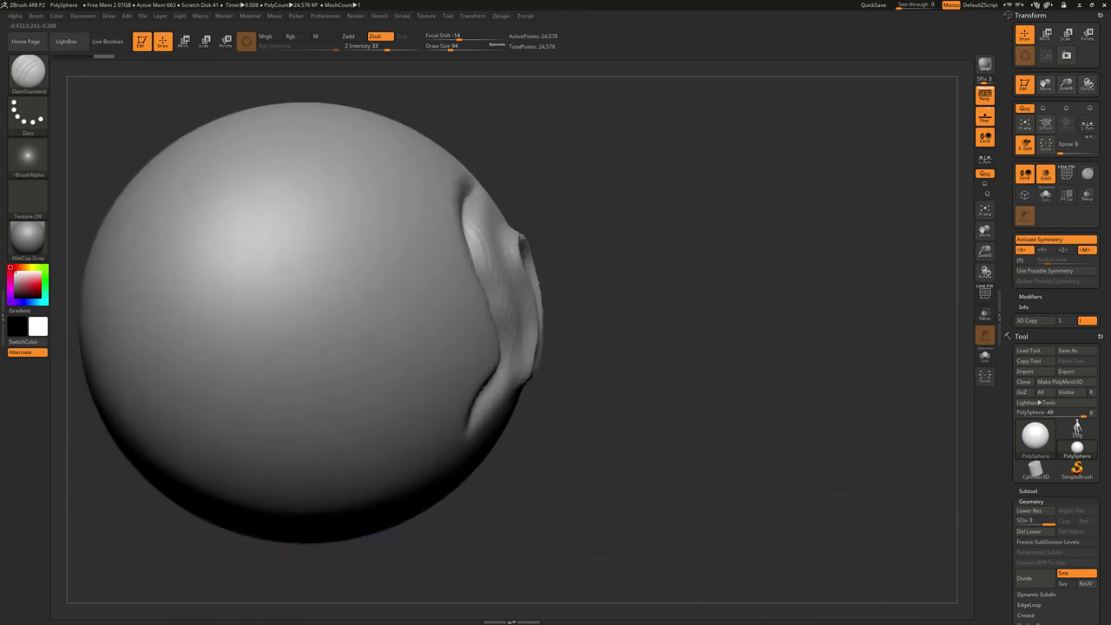
pyautogui.moveTo(712, 364); pyautogui.dragTo(555, 365)
pyautogui.keyDown('alt'); pyautogui.moveTo(781, 521); pyautogui.dragTo(868, 486); pyautogui.keyUp('alt')
pyautogui.moveTo(660, 538)
pyautogui.mouseDown()
pyautogui.moveTo(538, 538)
pyautogui.moveTo(668, 538)
pyautogui.mouseUp()
pyautogui.moveTo(608, 555); pyautogui.dragTo(599, 521)
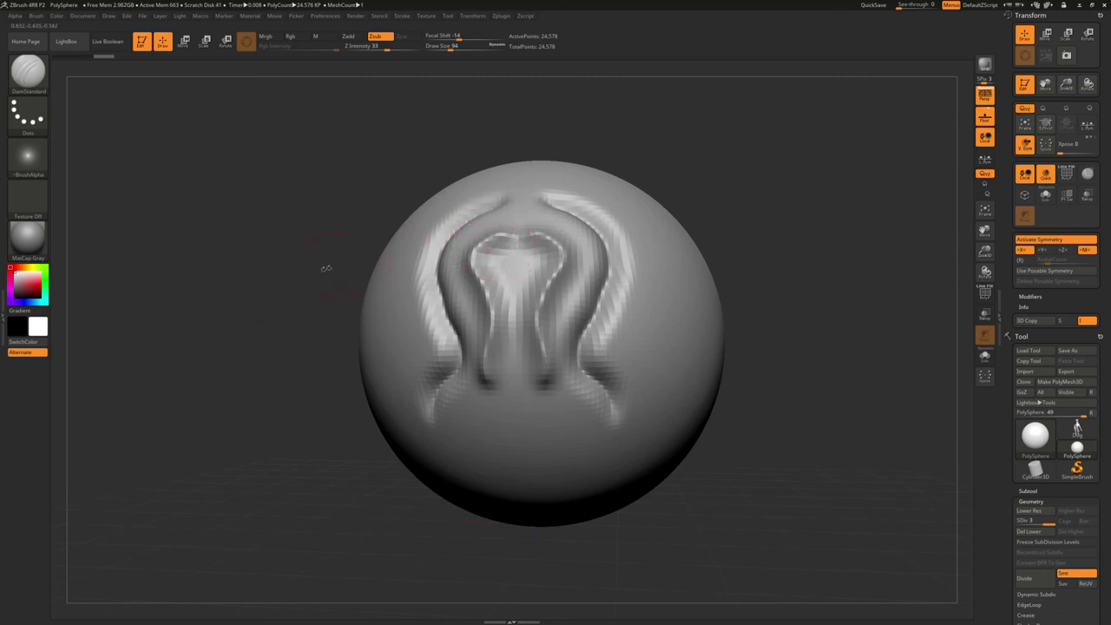
pyautogui.moveTo(327, 269); pyautogui.dragTo(367, 248)
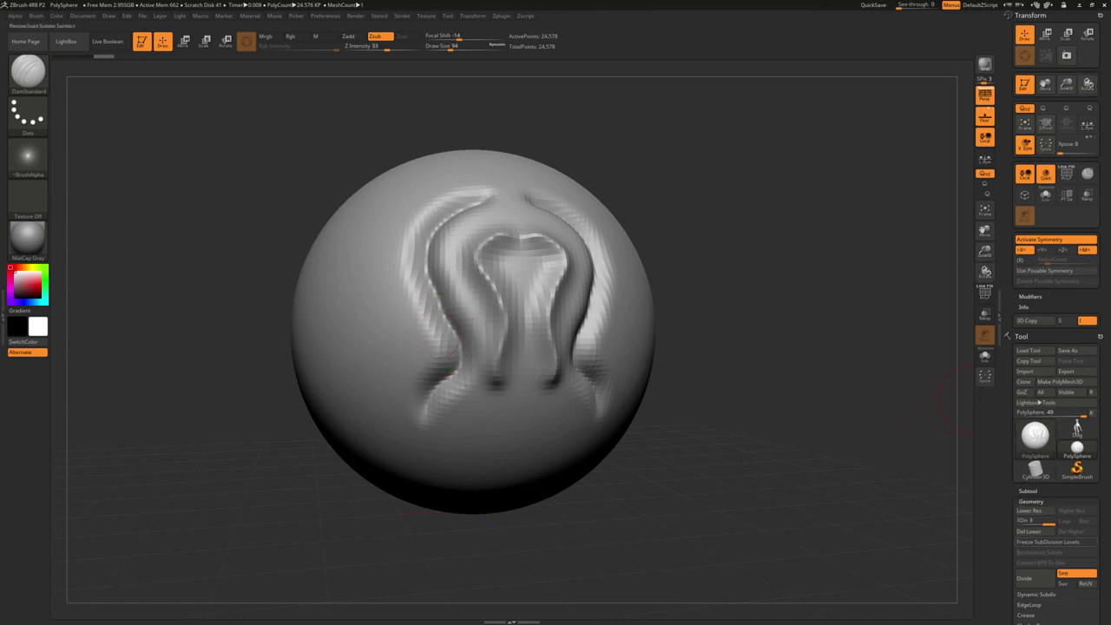
# Subdivide the mesh three times and carve mirrored curved grooves, creases and wrinkles on the sides
pyautogui.click(1033, 576)
pyautogui.click(1033, 575)
pyautogui.click(1033, 576)
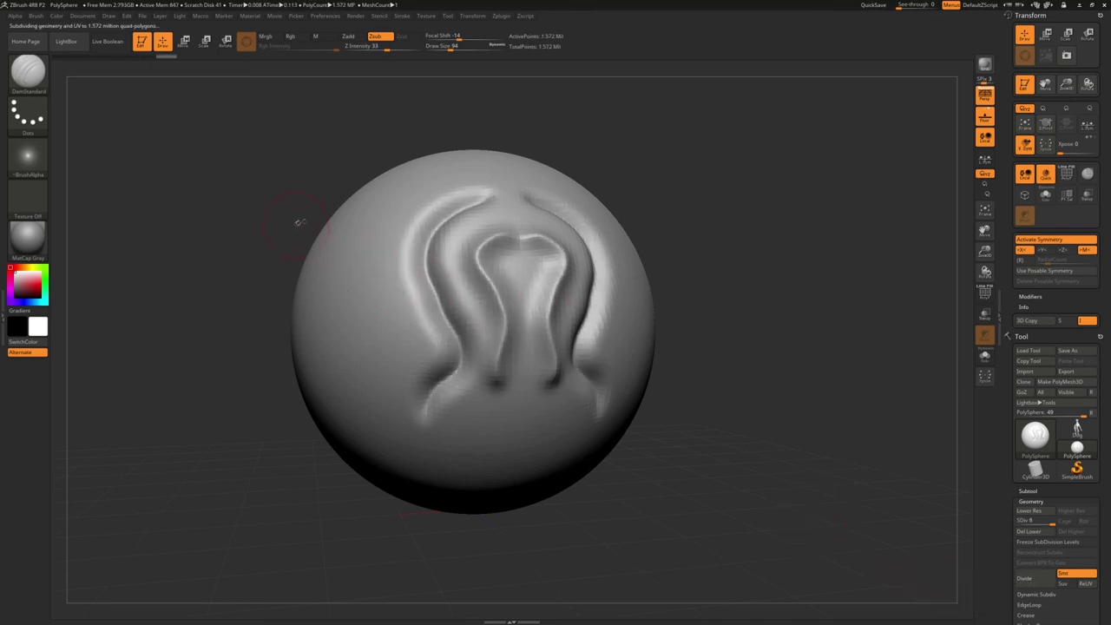
pyautogui.moveTo(382, 204)
pyautogui.mouseDown()
pyautogui.moveTo(321, 334)
pyautogui.moveTo(340, 395)
pyautogui.mouseUp()
pyautogui.moveTo(347, 334)
pyautogui.mouseDown()
pyautogui.moveTo(361, 408)
pyautogui.moveTo(391, 391)
pyautogui.mouseUp()
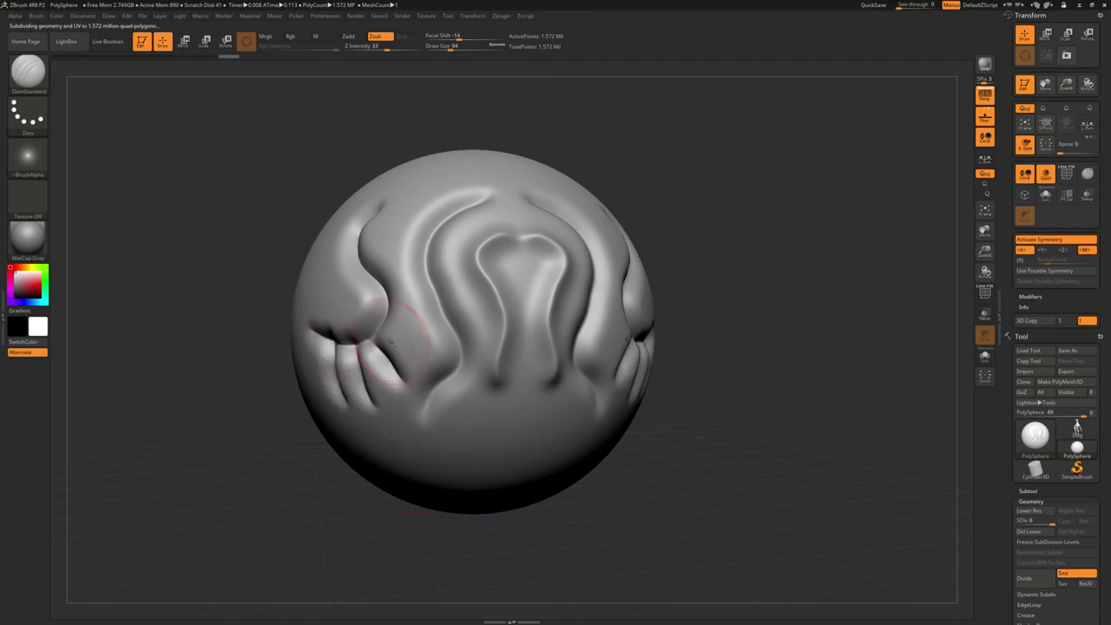
pyautogui.moveTo(382, 304); pyautogui.dragTo(404, 347)
pyautogui.moveTo(356, 277); pyautogui.dragTo(400, 317)
pyautogui.moveTo(386, 239); pyautogui.dragTo(348, 286)
pyautogui.moveTo(382, 216); pyautogui.dragTo(342, 253)
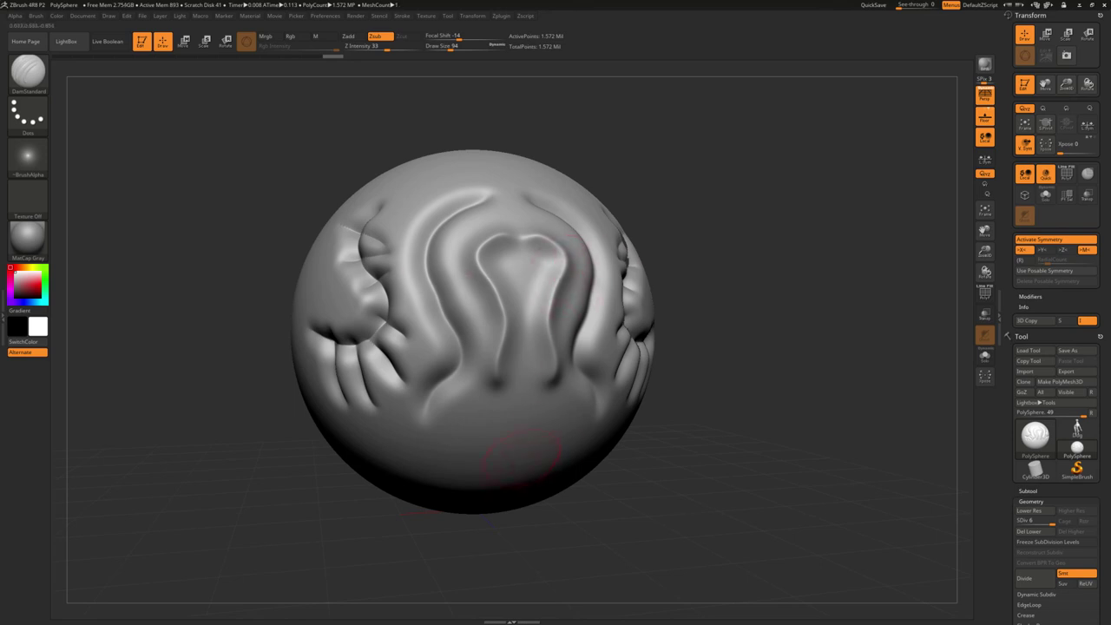
# Sculpt a nose, mouth and mirrored blobs, then smooth the lower face band
pyautogui.moveTo(503, 415)
pyautogui.mouseDown()
pyautogui.moveTo(534, 432)
pyautogui.moveTo(556, 478)
pyautogui.moveTo(543, 490)
pyautogui.mouseUp()
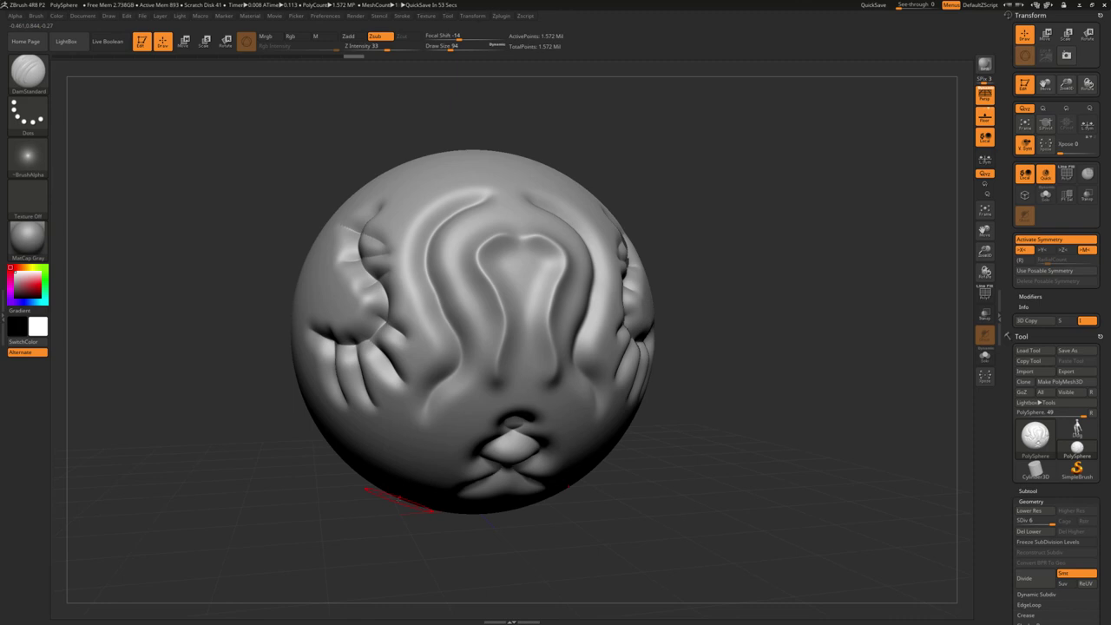
pyautogui.moveTo(426, 453)
pyautogui.mouseDown()
pyautogui.moveTo(375, 455)
pyautogui.moveTo(415, 473)
pyautogui.moveTo(411, 465)
pyautogui.moveTo(456, 441)
pyautogui.moveTo(408, 460)
pyautogui.moveTo(473, 467)
pyautogui.moveTo(451, 464)
pyautogui.mouseUp()
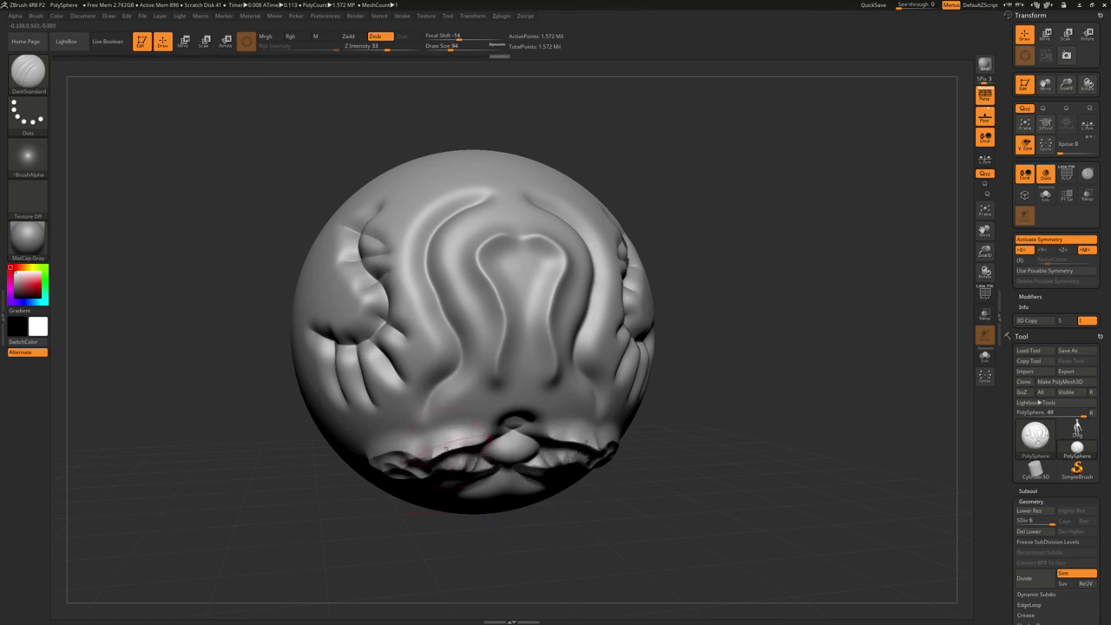
pyautogui.keyDown('shift'); pyautogui.moveTo(400, 304); pyautogui.dragTo(356, 356); pyautogui.keyUp('shift')
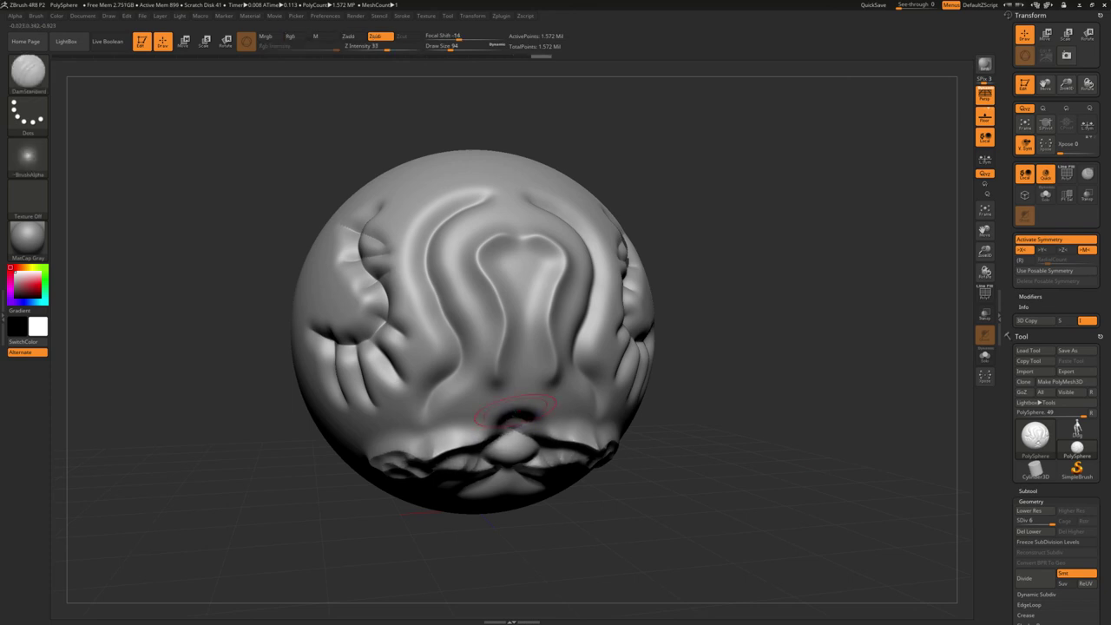
pyautogui.moveTo(224, 233)
pyautogui.mouseDown()
pyautogui.moveTo(282, 279)
pyautogui.moveTo(332, 224)
pyautogui.moveTo(314, 314)
pyautogui.moveTo(260, 320)
pyautogui.moveTo(233, 295)
pyautogui.moveTo(356, 354)
pyautogui.moveTo(295, 453)
pyautogui.mouseUp()
# Carve creases, horizontal grooves and a V-shaped cut around the S-curve with DamStandard
pyautogui.moveTo(287, 300); pyautogui.dragTo(418, 234)
pyautogui.moveTo(360, 300)
pyautogui.mouseDown()
pyautogui.moveTo(401, 315)
pyautogui.moveTo(438, 267)
pyautogui.mouseUp()
pyautogui.moveTo(408, 326)
pyautogui.mouseDown()
pyautogui.moveTo(434, 382)
pyautogui.moveTo(503, 340)
pyautogui.mouseUp()
pyautogui.moveTo(417, 312); pyautogui.dragTo(486, 309)
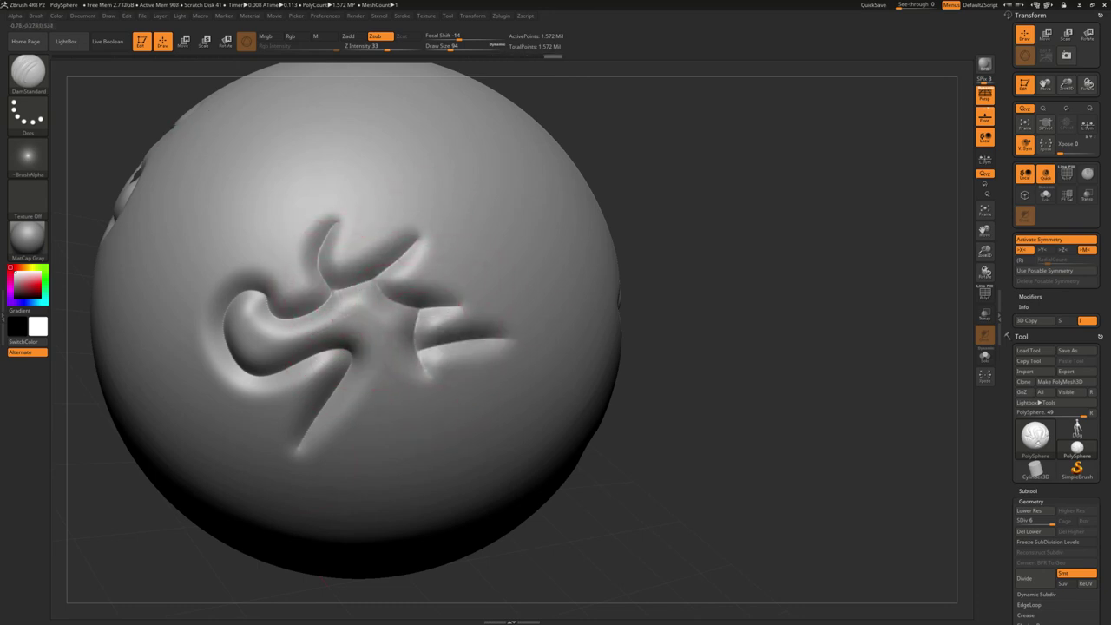
pyautogui.moveTo(404, 373); pyautogui.dragTo(332, 442)
pyautogui.moveTo(363, 406); pyautogui.dragTo(430, 467)
pyautogui.moveTo(491, 396); pyautogui.dragTo(397, 426)
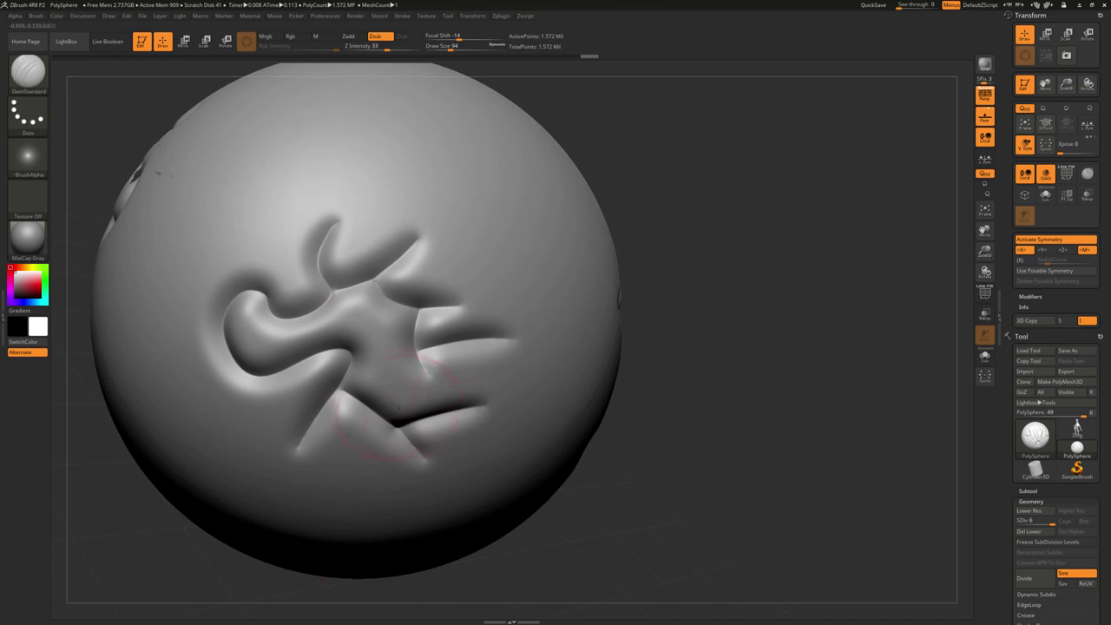
# Smooth the S-curve blob and soften the right cheek's creases
pyautogui.moveTo(712, 305); pyautogui.dragTo(451, 360)
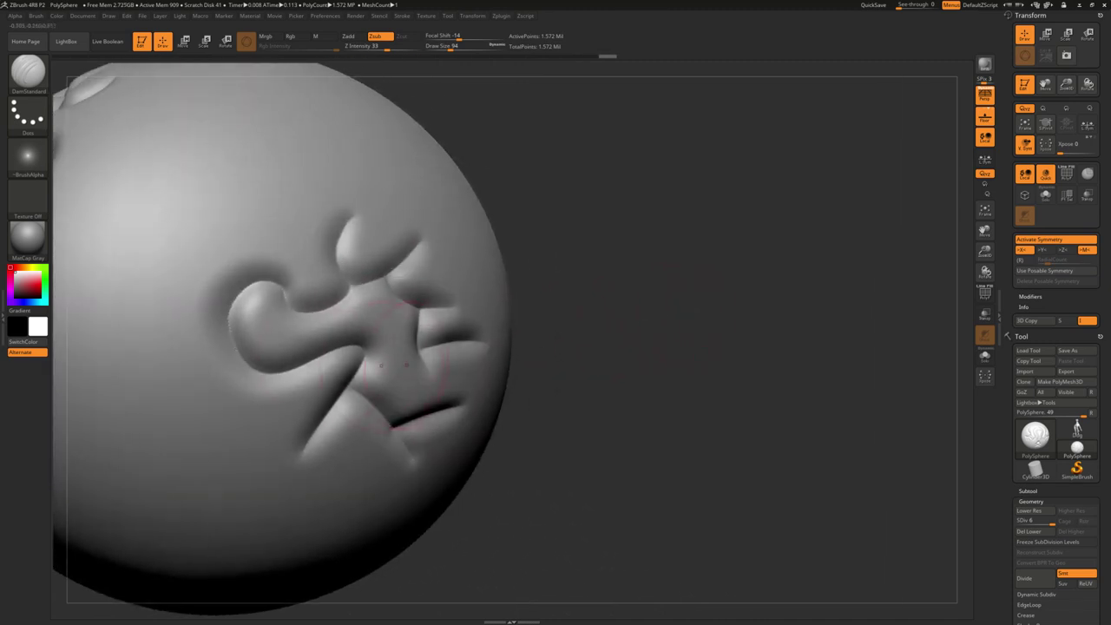
pyautogui.keyDown('shift'); pyautogui.moveTo(295, 301); pyautogui.dragTo(260, 299); pyautogui.keyUp('shift')
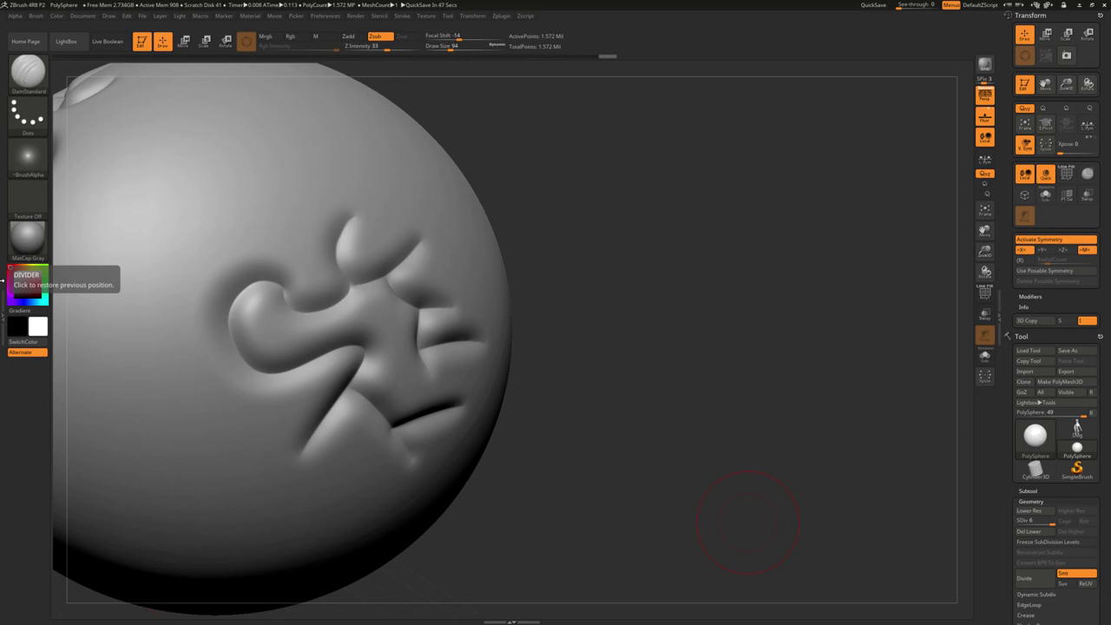
pyautogui.keyDown('shift'); pyautogui.moveTo(459, 335); pyautogui.dragTo(421, 300); pyautogui.keyUp('shift')
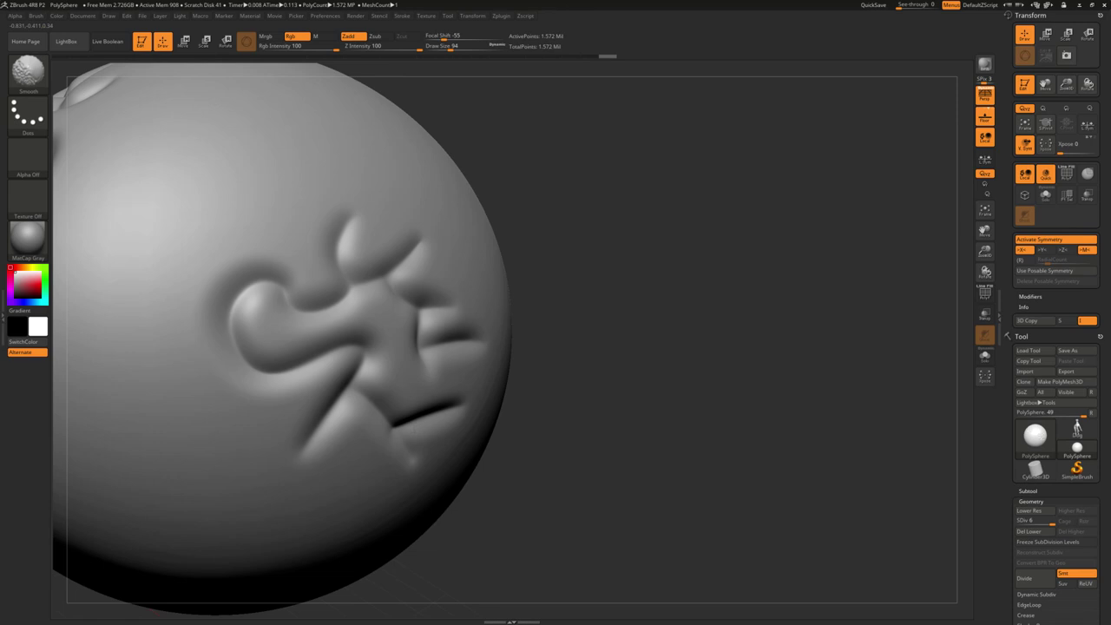
# Carve a lip below the nose, redo it, and add a diagonal groove beneath
pyautogui.moveTo(235, 367)
pyautogui.mouseDown()
pyautogui.moveTo(248, 376)
pyautogui.moveTo(249, 412)
pyautogui.moveTo(236, 434)
pyautogui.moveTo(227, 524)
pyautogui.mouseUp()
pyautogui.hotkey('ctrl', 'z')
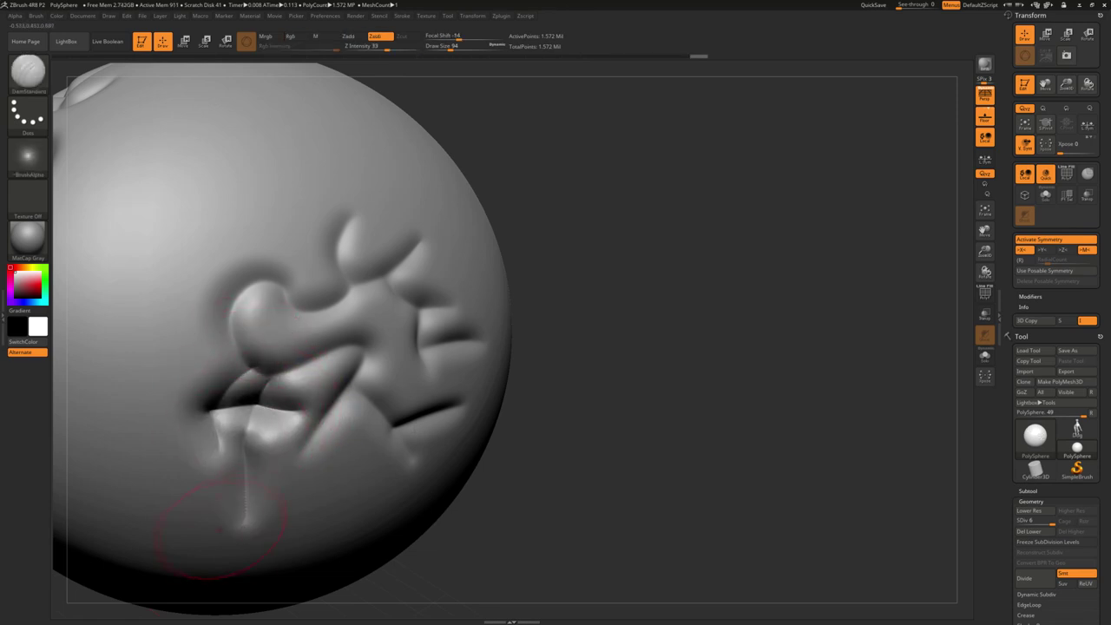
pyautogui.moveTo(219, 441); pyautogui.dragTo(143, 517)
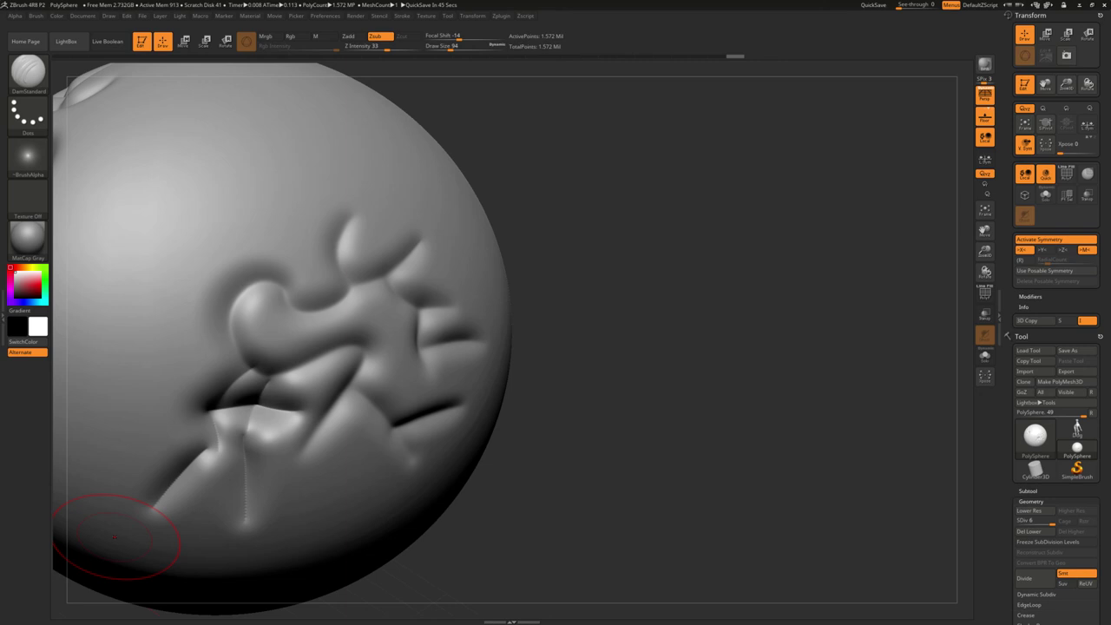
# Carve five parallel diagonal grooves in the upper left, then smooth them
pyautogui.moveTo(199, 83); pyautogui.dragTo(96, 152)
pyautogui.moveTo(230, 95); pyautogui.dragTo(130, 191)
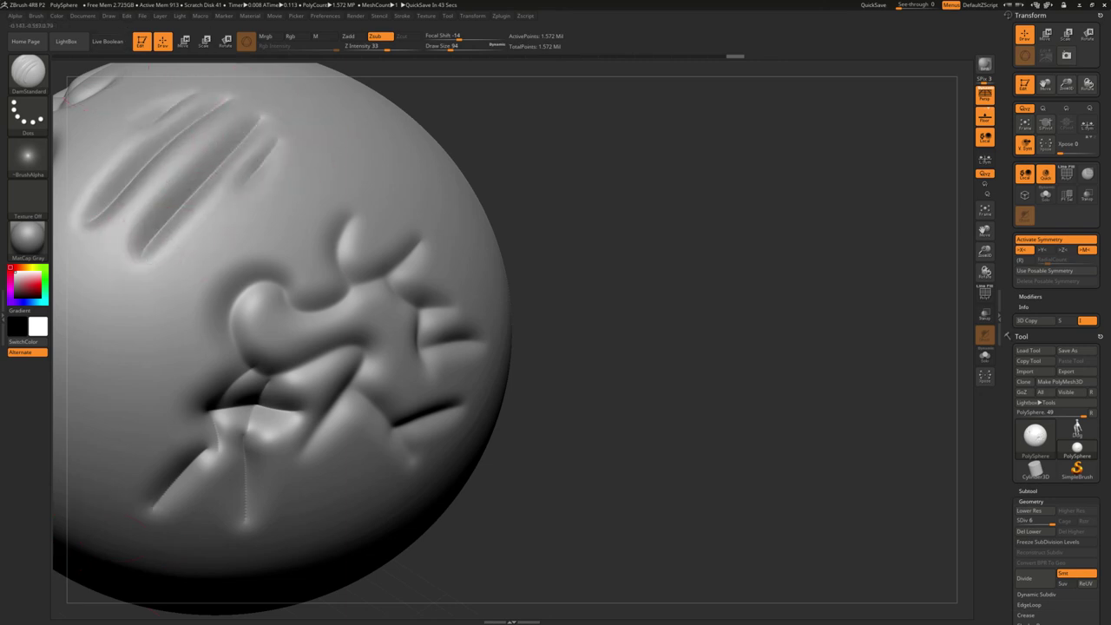
pyautogui.moveTo(252, 113); pyautogui.dragTo(147, 226)
pyautogui.moveTo(261, 130); pyautogui.dragTo(174, 251)
pyautogui.moveTo(277, 164); pyautogui.dragTo(217, 260)
pyautogui.keyDown('shift'); pyautogui.moveTo(293, 189); pyautogui.dragTo(260, 225); pyautogui.keyUp('shift')
pyautogui.keyDown('shift'); pyautogui.moveTo(252, 174); pyautogui.dragTo(105, 165); pyautogui.keyUp('shift')
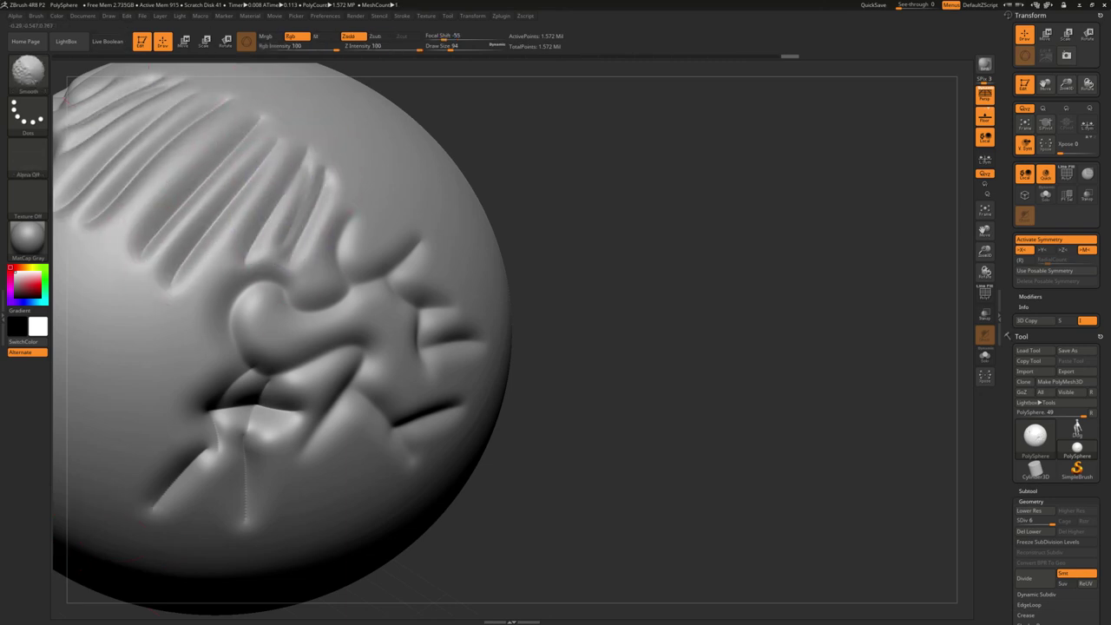
pyautogui.moveTo(286, 105)
pyautogui.keyDown('shift'); pyautogui.mouseDown()
pyautogui.moveTo(139, 156)
pyautogui.moveTo(225, 191)
pyautogui.moveTo(303, 157)
pyautogui.mouseUp(); pyautogui.keyUp('shift')
# Recarve the upper-left grooves rougher and add vertical and short grooves below and left
pyautogui.moveTo(235, 118); pyautogui.dragTo(156, 191)
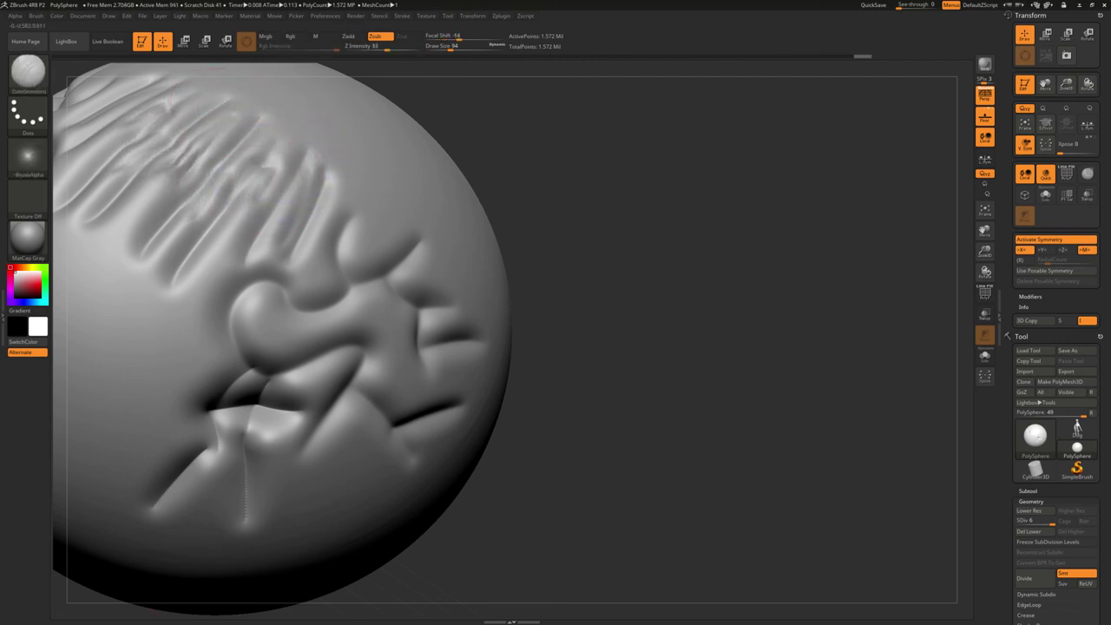
pyautogui.moveTo(217, 169); pyautogui.dragTo(113, 226)
pyautogui.moveTo(165, 144); pyautogui.dragTo(96, 252)
pyautogui.moveTo(148, 221)
pyautogui.mouseDown()
pyautogui.moveTo(121, 304)
pyautogui.moveTo(139, 328)
pyautogui.mouseUp()
pyautogui.moveTo(217, 238); pyautogui.dragTo(174, 339)
pyautogui.moveTo(212, 273); pyautogui.dragTo(183, 347)
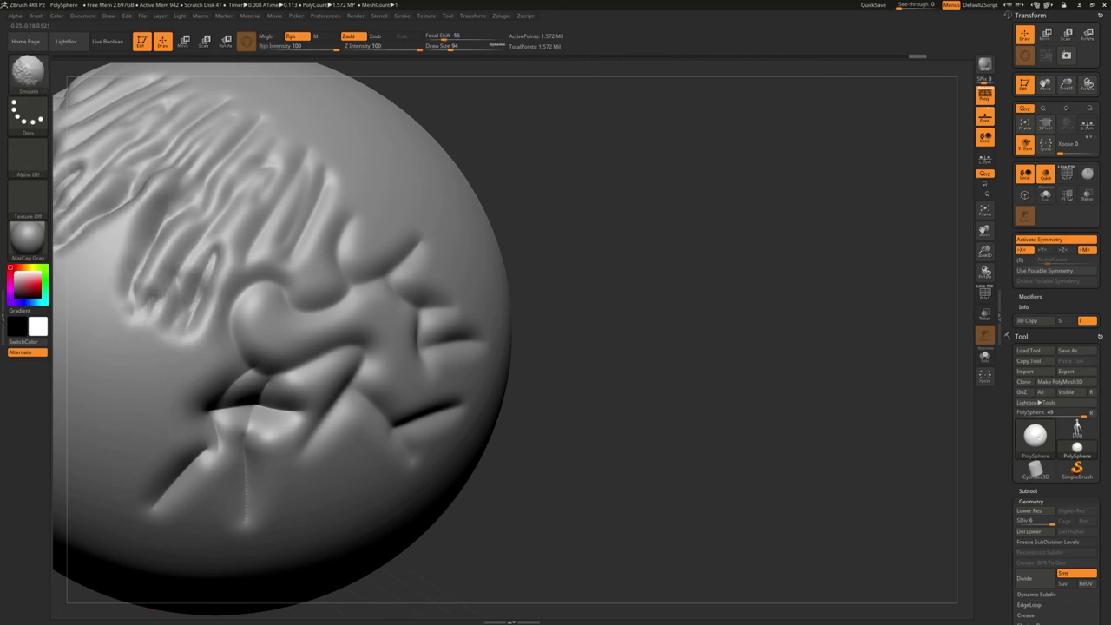
pyautogui.moveTo(130, 204); pyautogui.dragTo(74, 299)
pyautogui.moveTo(130, 248); pyautogui.dragTo(113, 308)
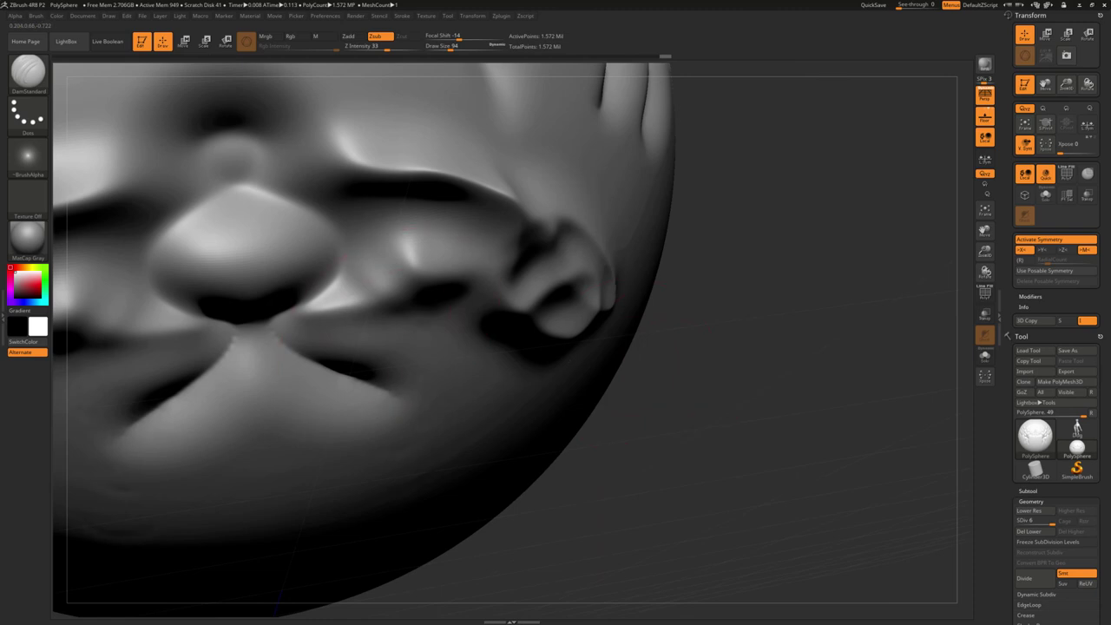
# Carve several short creases across the chin and sculpt a lower lip
pyautogui.moveTo(249, 457); pyautogui.dragTo(278, 454)
pyautogui.moveTo(245, 435); pyautogui.dragTo(292, 430)
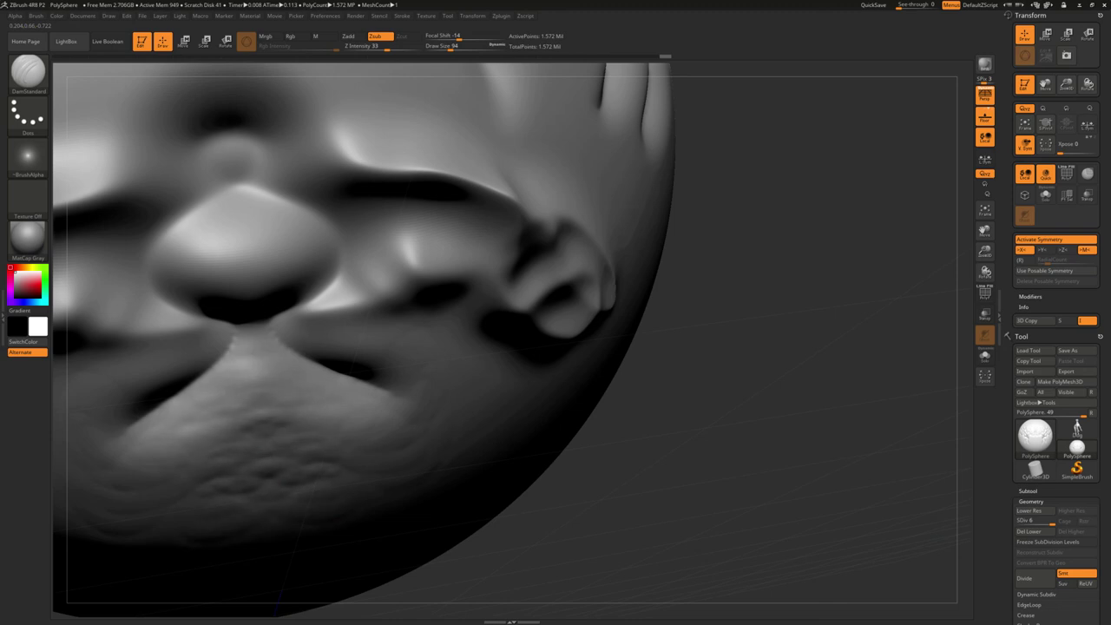
pyautogui.moveTo(246, 470); pyautogui.dragTo(292, 468)
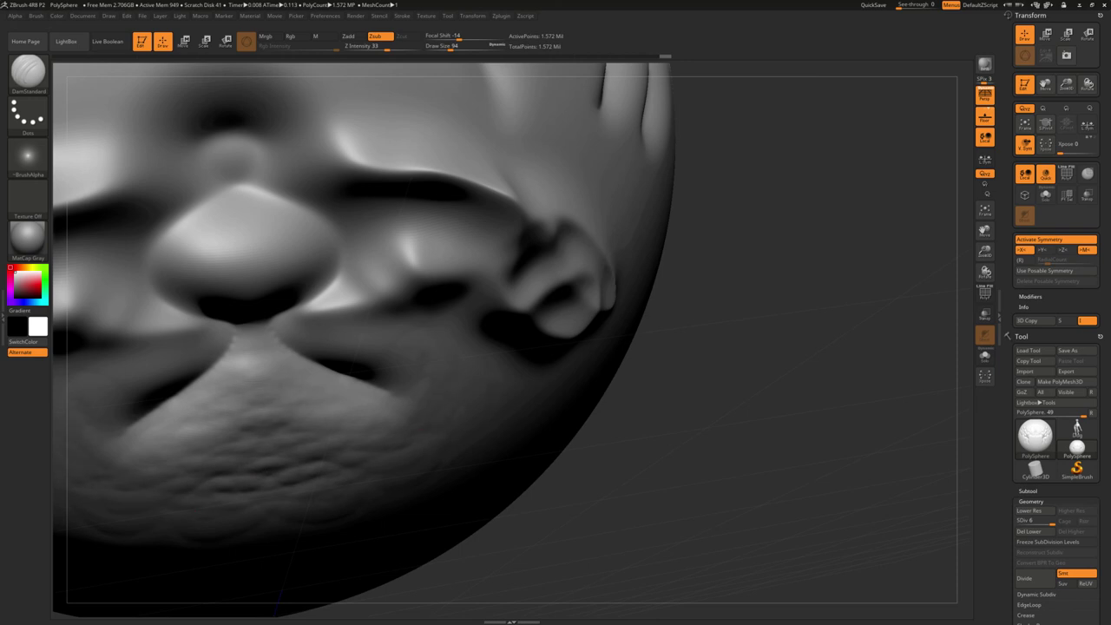
pyautogui.moveTo(291, 531); pyautogui.dragTo(210, 539)
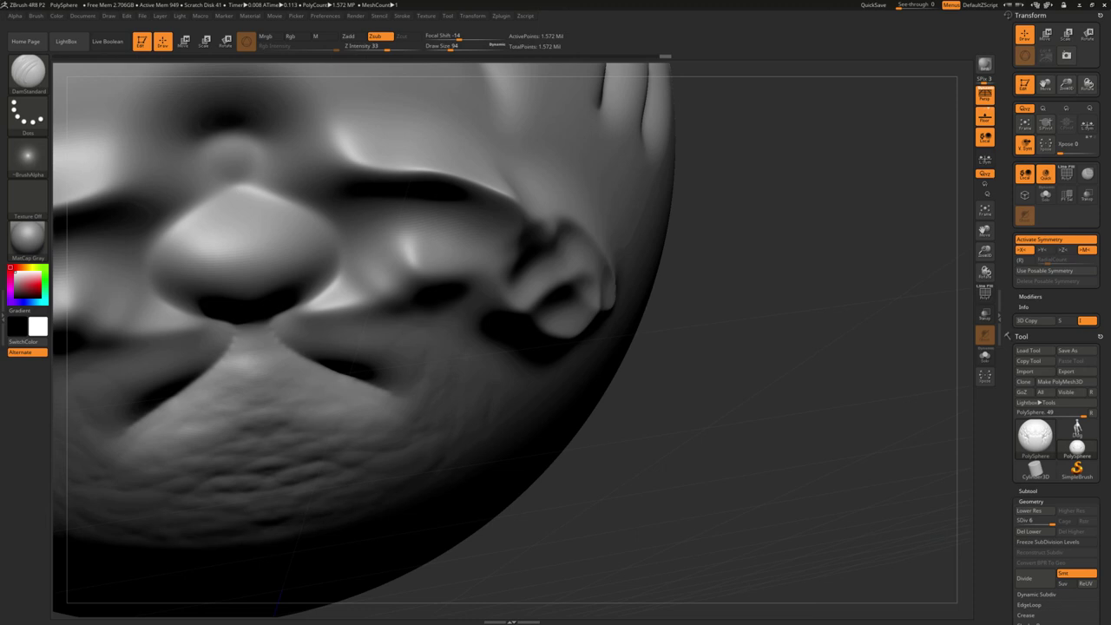
pyautogui.moveTo(169, 405); pyautogui.dragTo(188, 406)
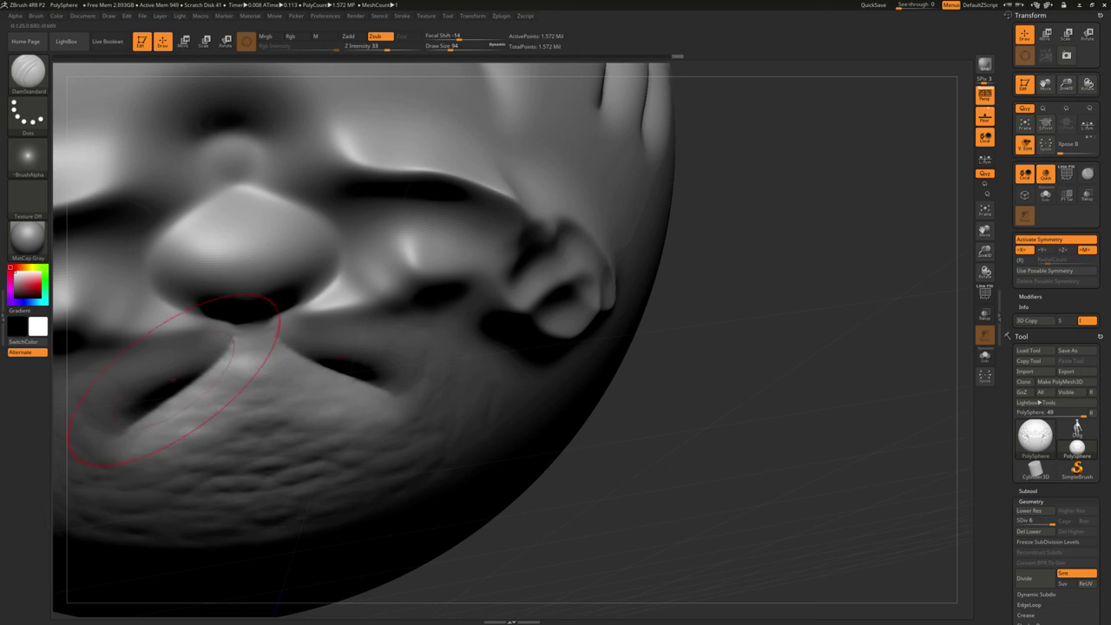
pyautogui.moveTo(247, 533)
pyautogui.mouseDown()
pyautogui.moveTo(287, 582)
pyautogui.moveTo(261, 517)
pyautogui.mouseUp()
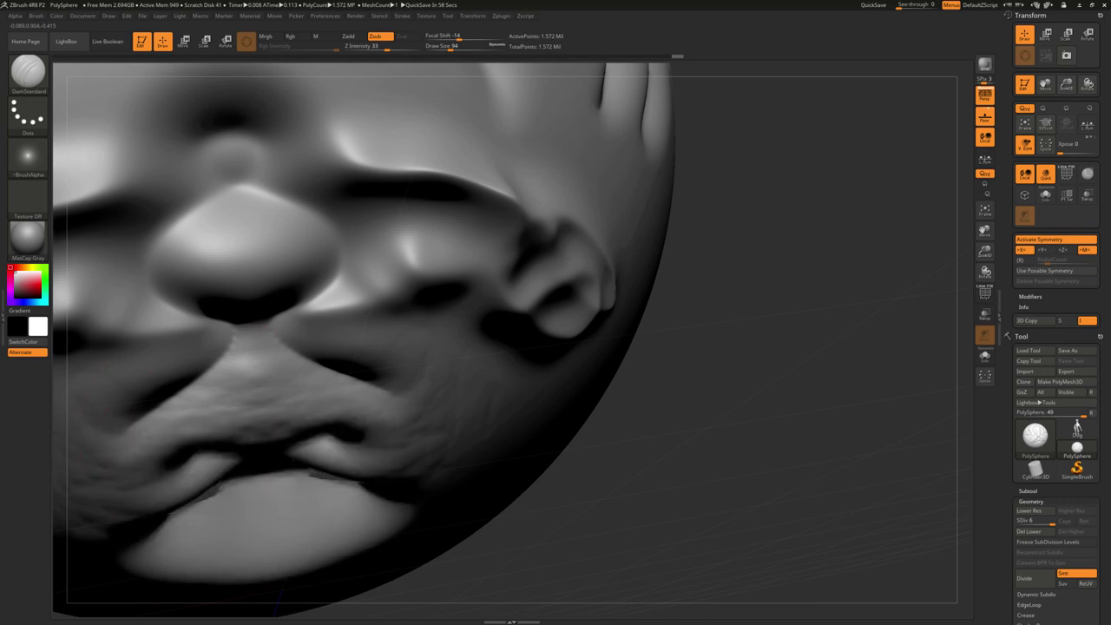
# Carve deep mirrored lip creases around the mouth
pyautogui.moveTo(156, 434); pyautogui.dragTo(364, 408)
pyautogui.moveTo(295, 365); pyautogui.dragTo(460, 486)
pyautogui.moveTo(399, 434); pyautogui.dragTo(512, 364)
pyautogui.moveTo(417, 330)
pyautogui.mouseDown()
pyautogui.moveTo(546, 460)
pyautogui.moveTo(608, 329)
pyautogui.moveTo(486, 95)
pyautogui.moveTo(555, 287)
pyautogui.moveTo(191, 486)
pyautogui.mouseUp()
# Add angular folds to the upper lip and frame the whole sphere
pyautogui.moveTo(131, 521); pyautogui.dragTo(417, 451)
pyautogui.moveTo(113, 365); pyautogui.dragTo(400, 391)
pyautogui.moveTo(69, 260); pyautogui.dragTo(417, 225)
pyautogui.moveTo(174, 486); pyautogui.dragTo(364, 555)
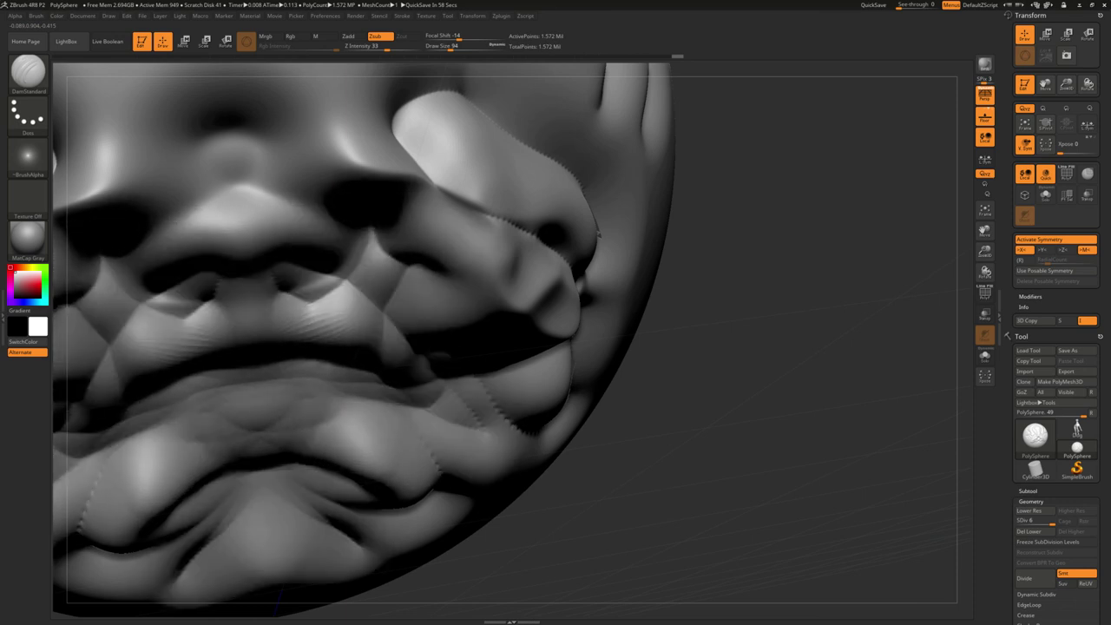
pyautogui.press('f')
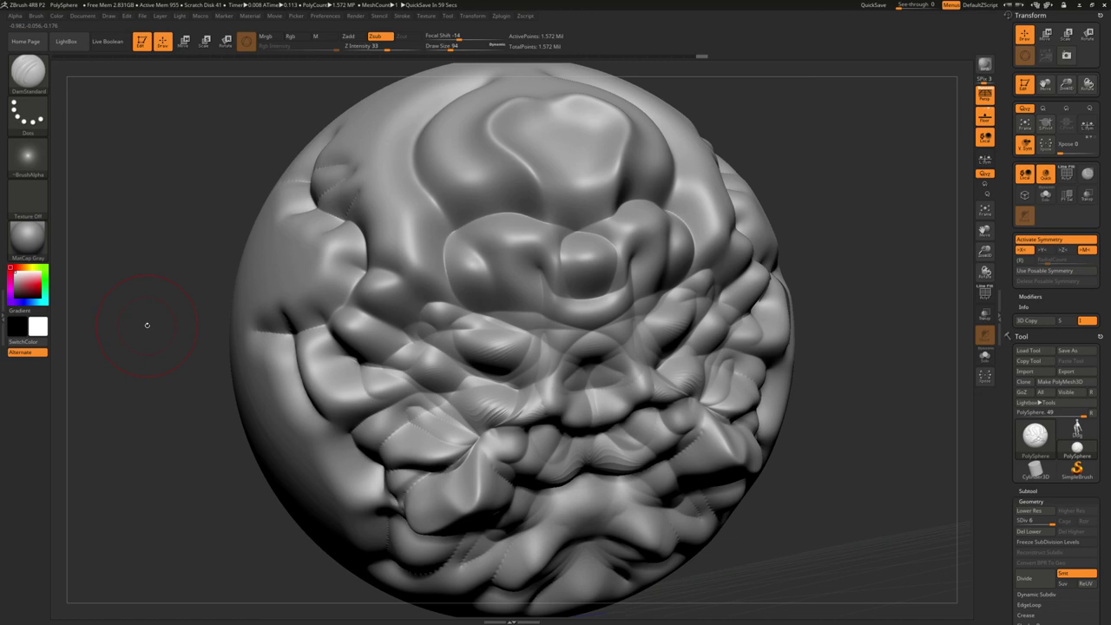
# Load a fresh PolySphere.ZPR from LightBox, discarding the current sculpt
pyautogui.press(',')
pyautogui.doubleClick(512, 205)
pyautogui.click(585, 338)
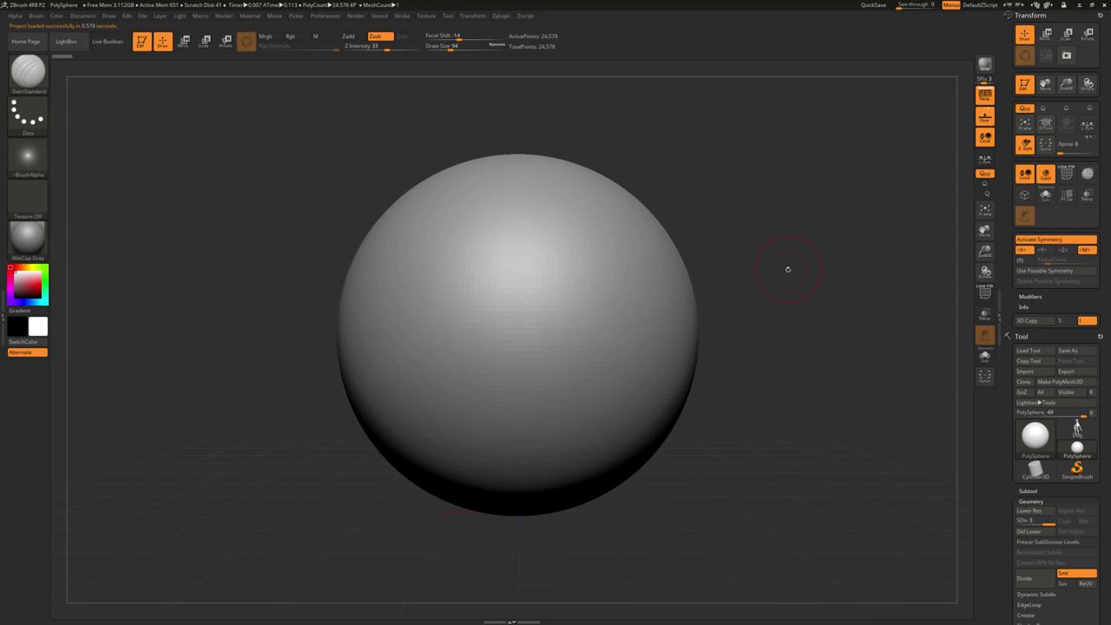
# Carve a cup-shaped mouth, a smile, cheek arcs and mouth-corner grooves, undoing the last crease
pyautogui.moveTo(595, 268)
pyautogui.mouseDown()
pyautogui.moveTo(568, 347)
pyautogui.moveTo(578, 412)
pyautogui.mouseUp()
pyautogui.moveTo(473, 408); pyautogui.dragTo(351, 304)
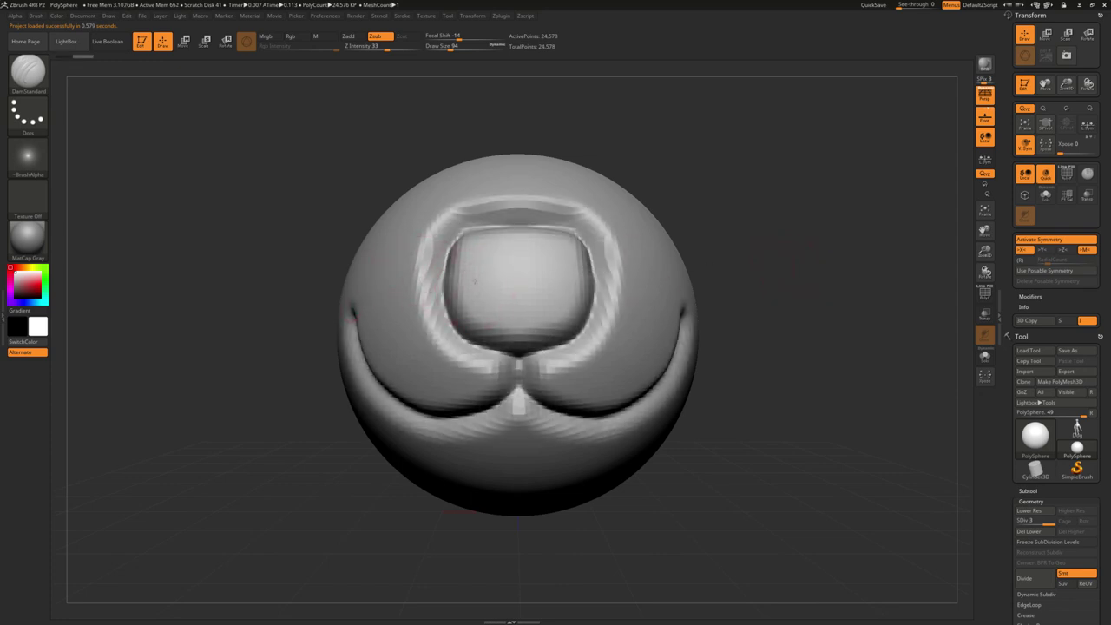
pyautogui.moveTo(469, 260); pyautogui.dragTo(517, 282)
pyautogui.moveTo(415, 287); pyautogui.dragTo(373, 233)
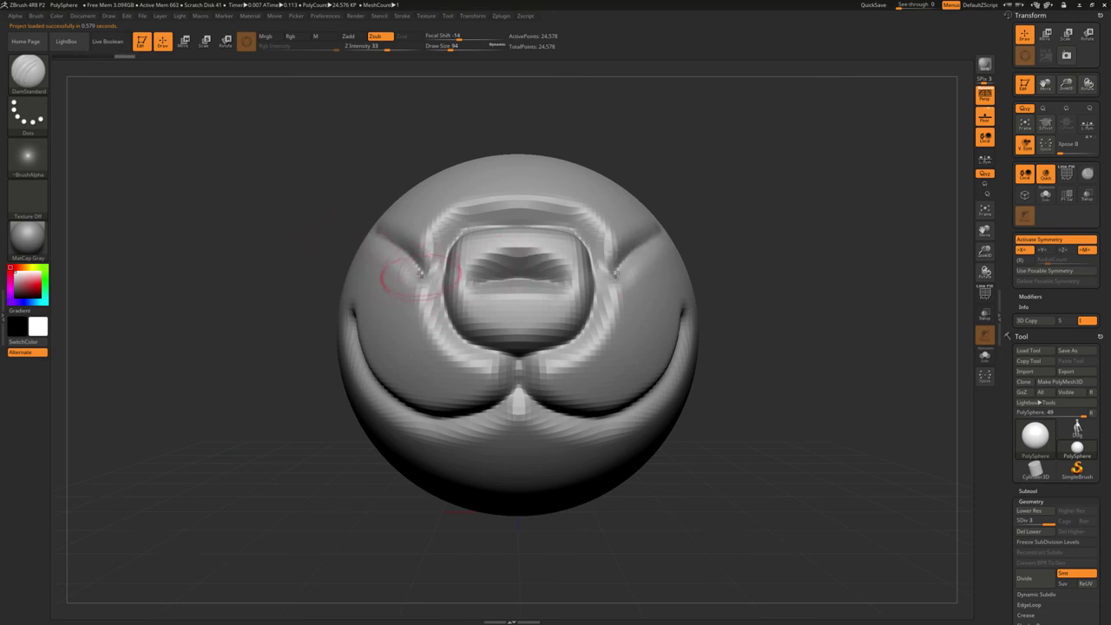
pyautogui.moveTo(397, 277); pyautogui.dragTo(352, 260)
pyautogui.moveTo(352, 299); pyautogui.dragTo(404, 343)
pyautogui.hotkey('ctrl', 'z')
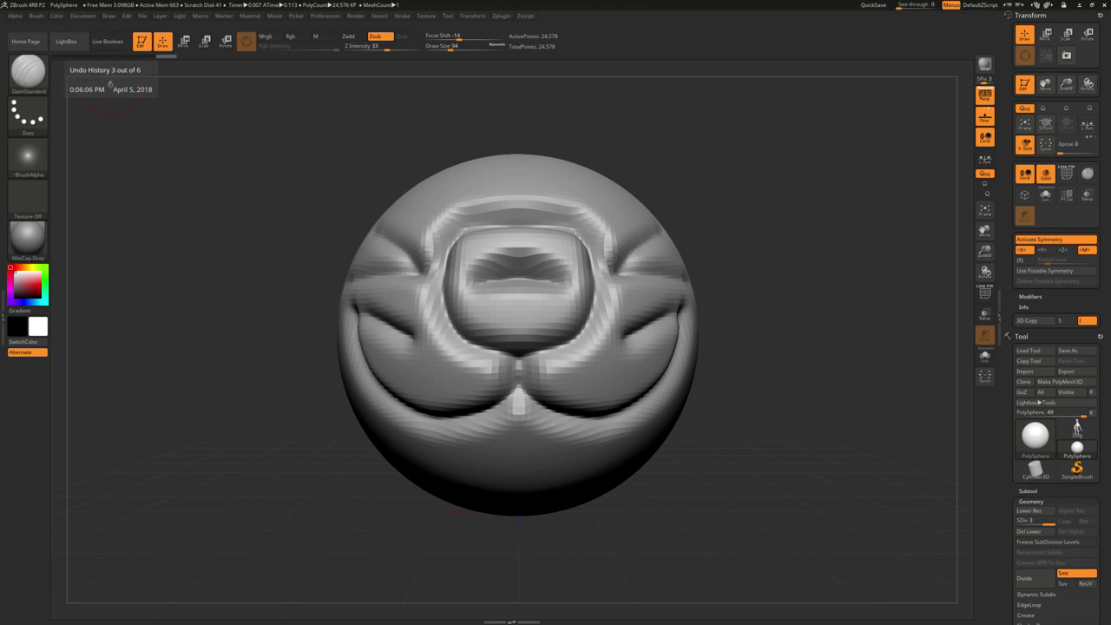
# Carve symmetric forehead creases and three teeth-like creases on the chin
pyautogui.moveTo(486, 165)
pyautogui.mouseDown()
pyautogui.moveTo(501, 186)
pyautogui.moveTo(515, 178)
pyautogui.moveTo(620, 235)
pyautogui.mouseUp()
pyautogui.moveTo(486, 424); pyautogui.dragTo(525, 494)
pyautogui.moveTo(434, 417); pyautogui.dragTo(425, 444)
pyautogui.moveTo(556, 435); pyautogui.dragTo(572, 478)
pyautogui.click(274, 16)
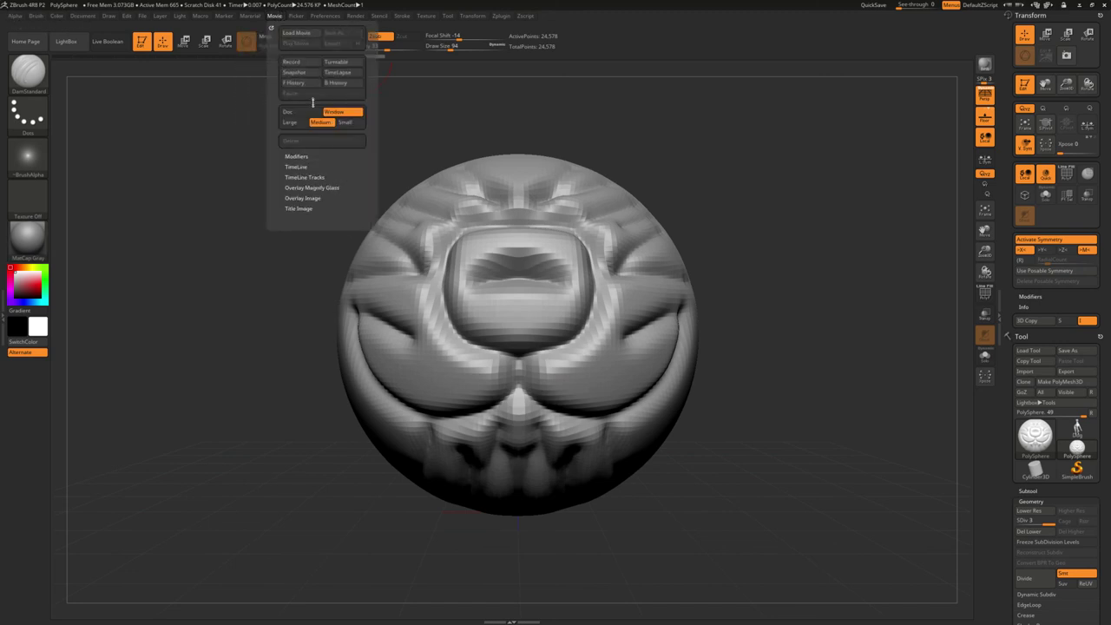
# Start and stop a TimeLapse, then record B History and F History undo-history movies
pyautogui.click(335, 73)
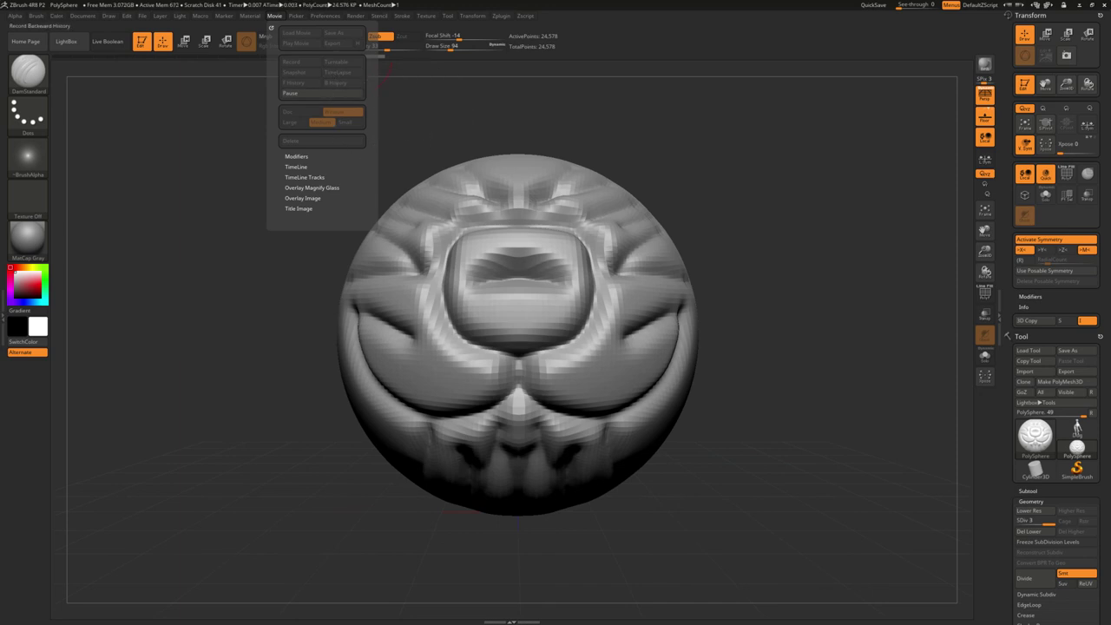
pyautogui.click(328, 96)
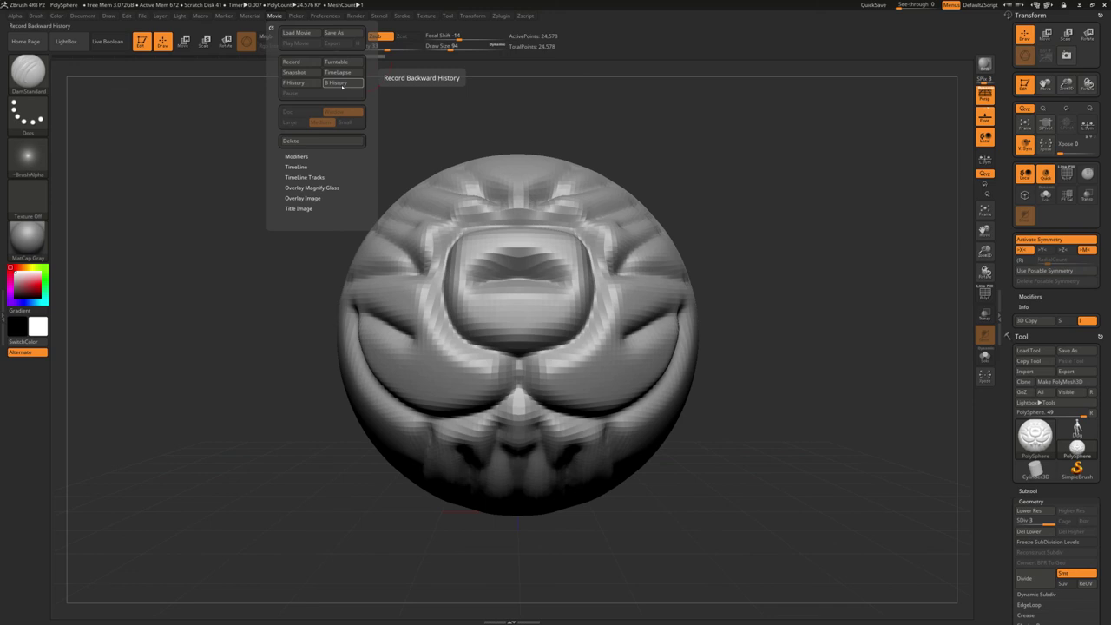
pyautogui.click(342, 83)
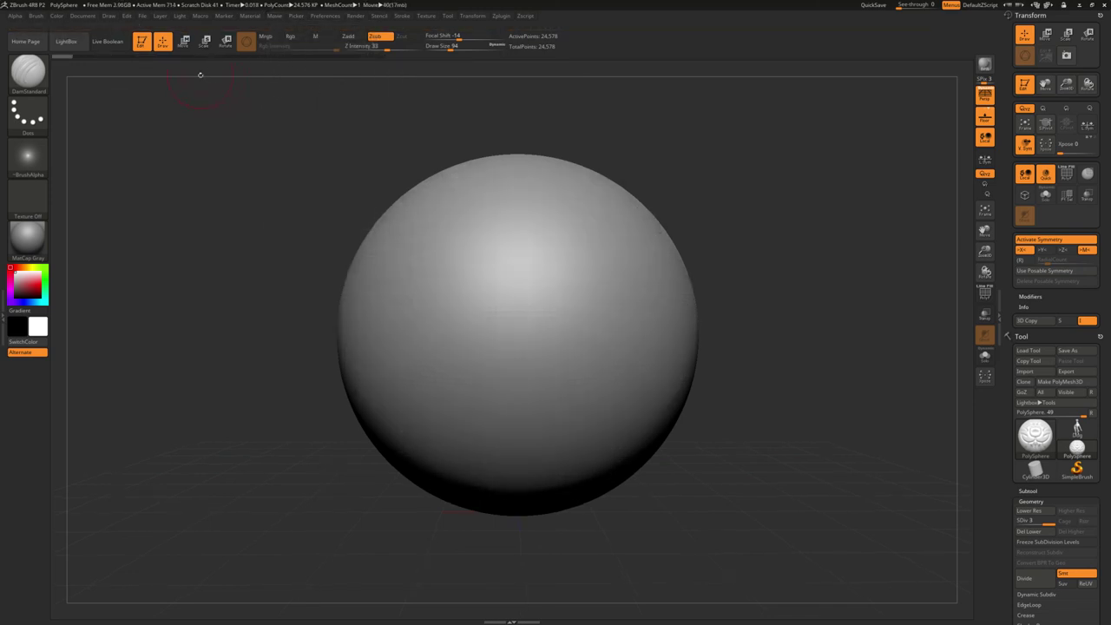
pyautogui.click(271, 16)
pyautogui.click(298, 82)
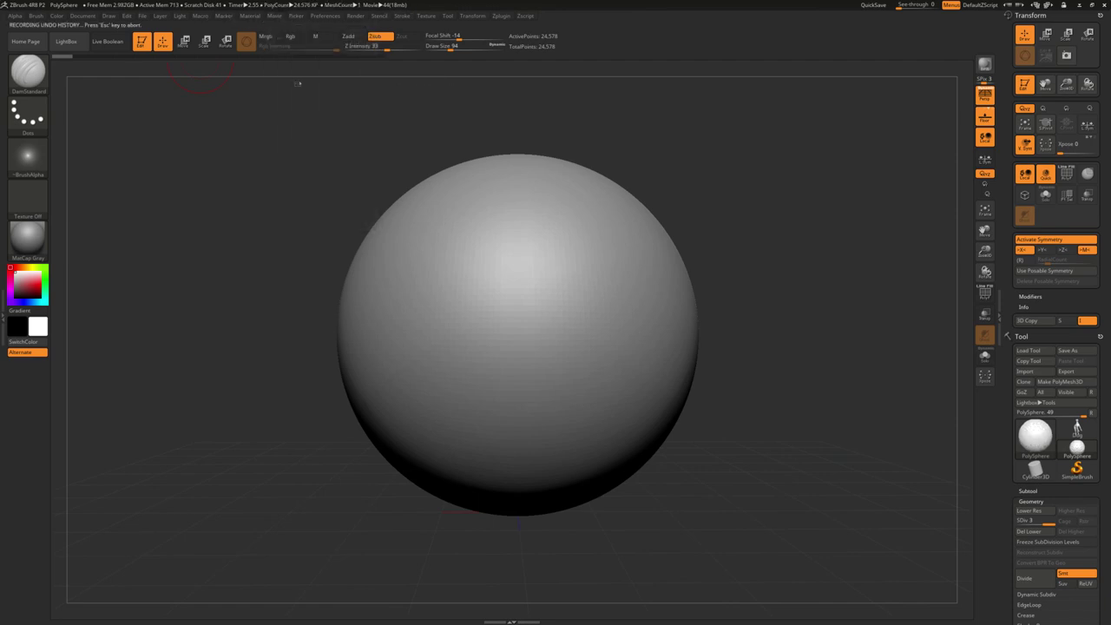